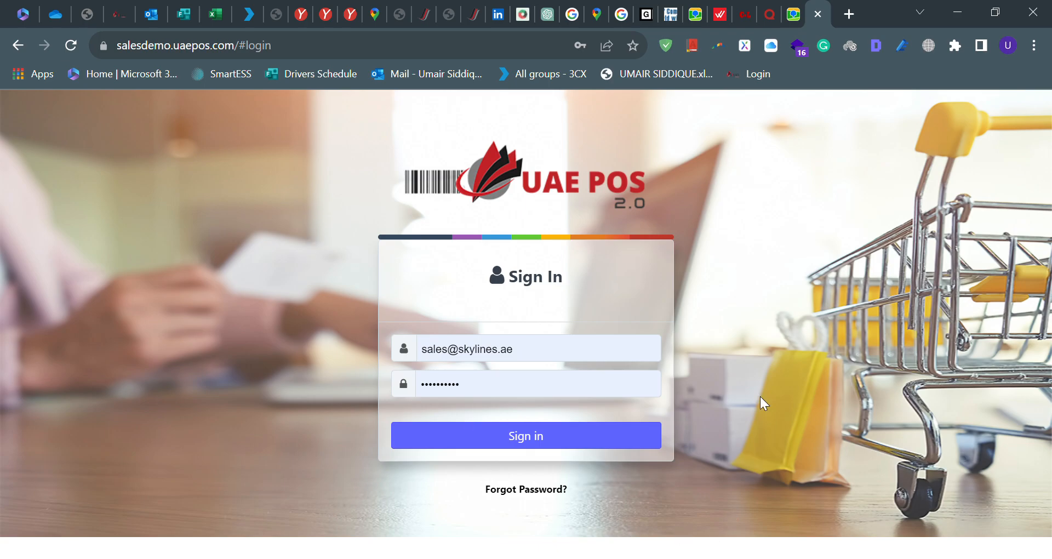
Sign in to the demo account with the e-mail and password already filled in.
left_click(567, 351)
left_click(489, 390)
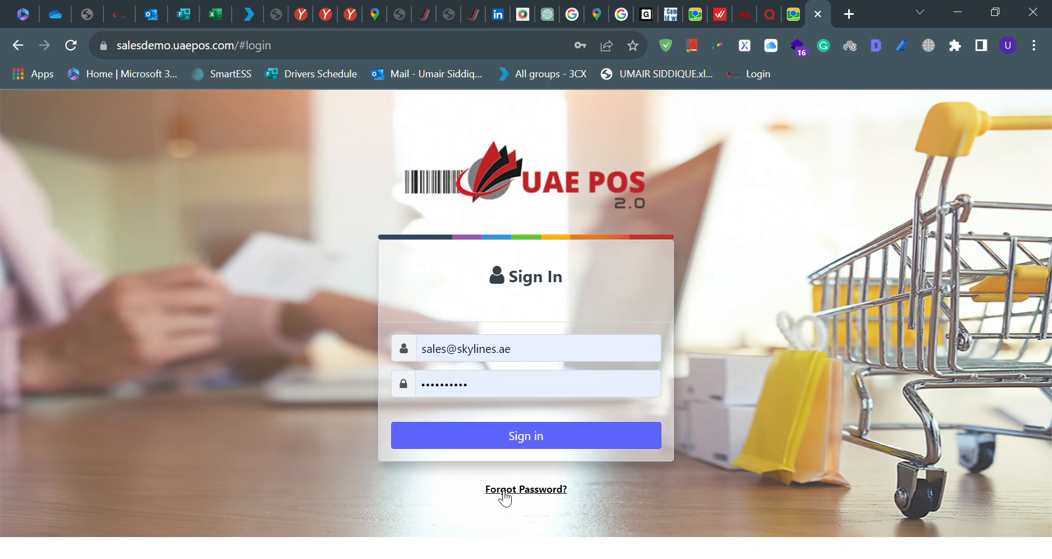
left_click(556, 437)
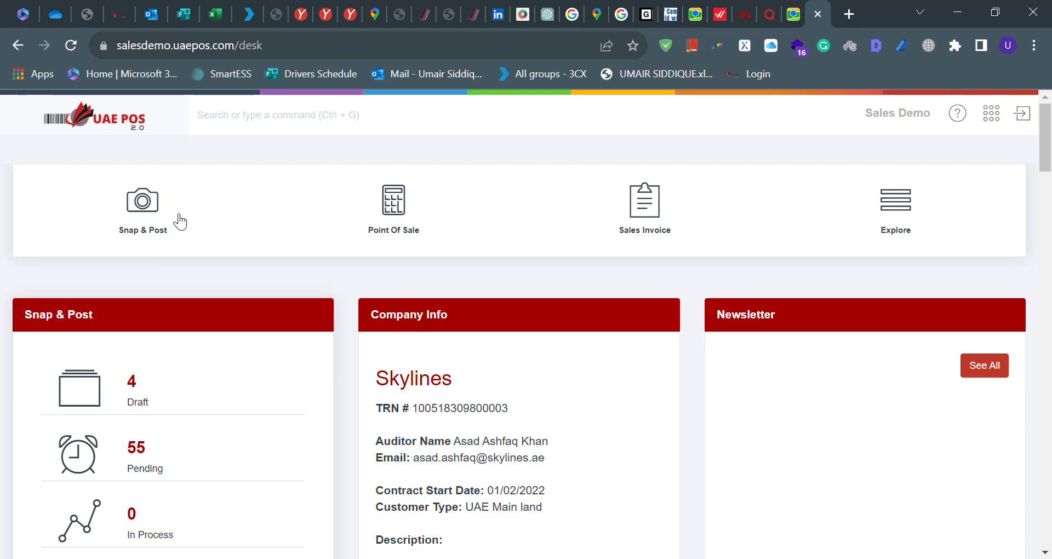
Open the cash sales draft dated 10-10-2023 in Snap & Post and review its attached image.
left_click(150, 216)
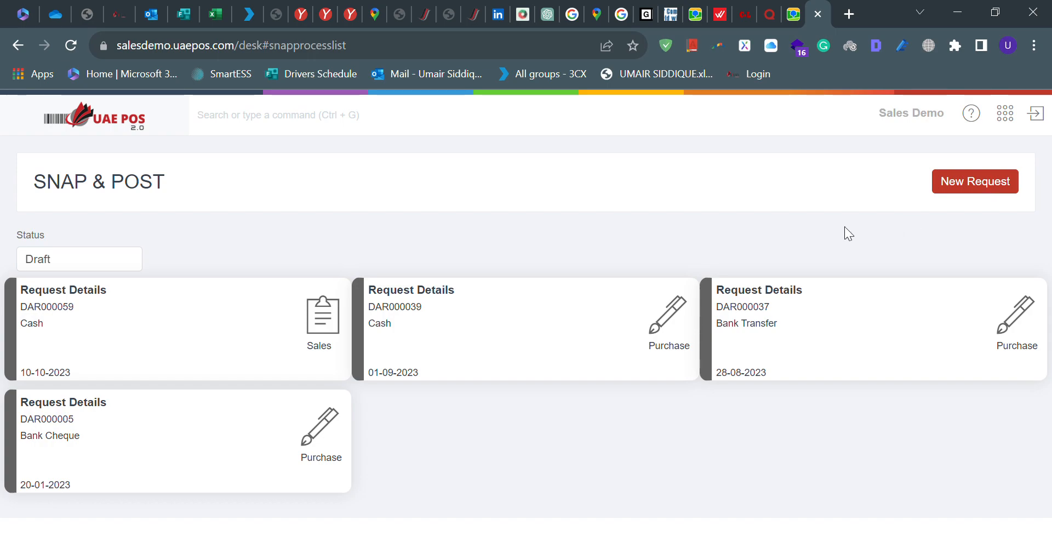
left_click(172, 343)
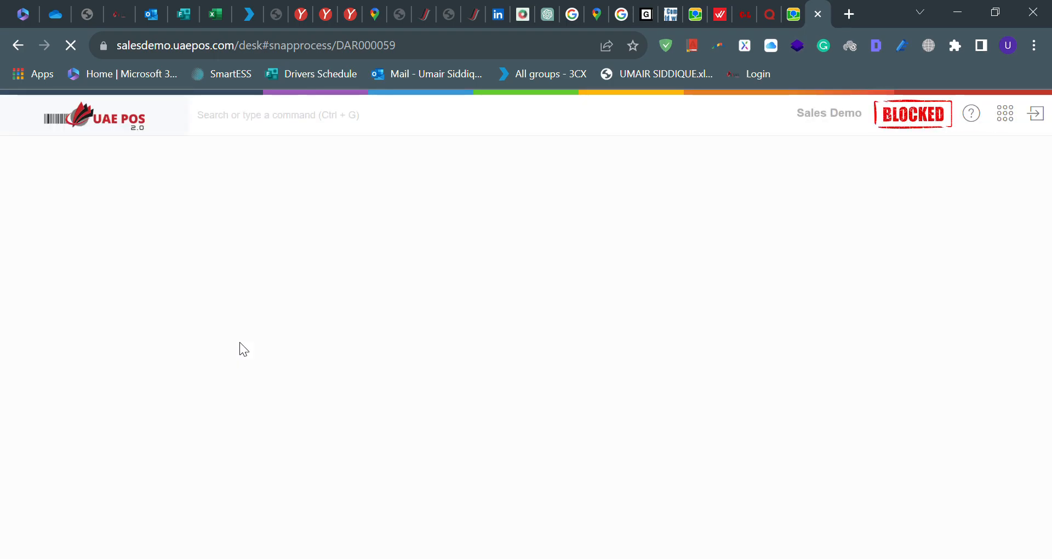
scroll(281, 441, "down", 3)
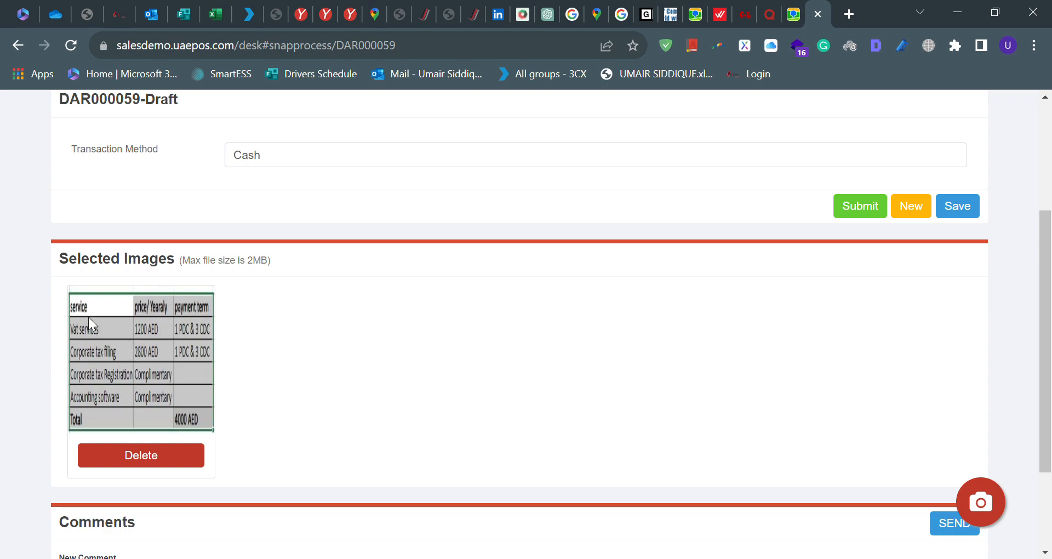
scroll(258, 339, "up", 3)
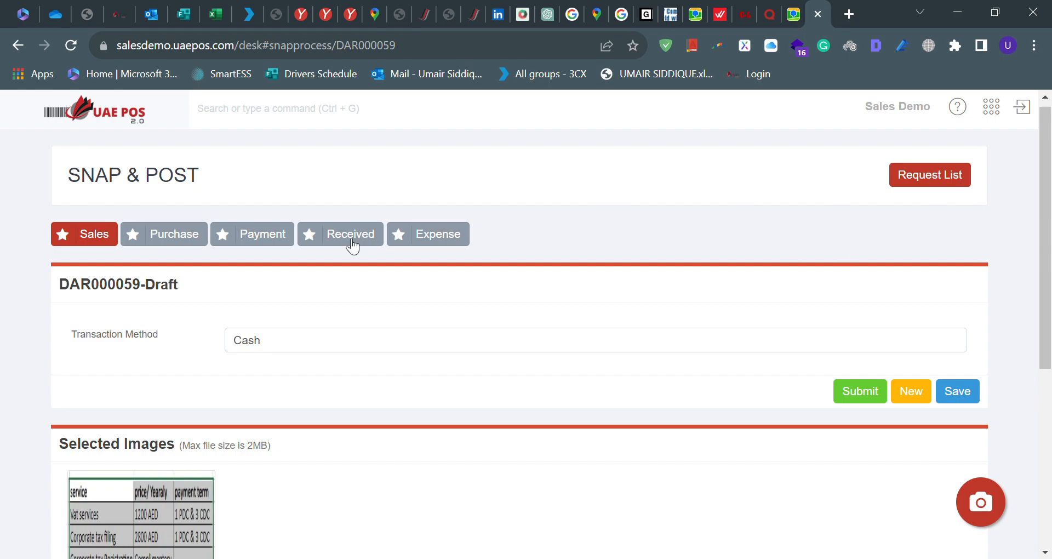
Switch the draft request's type through Purchase, Payment and Received to Expense.
left_click(152, 246)
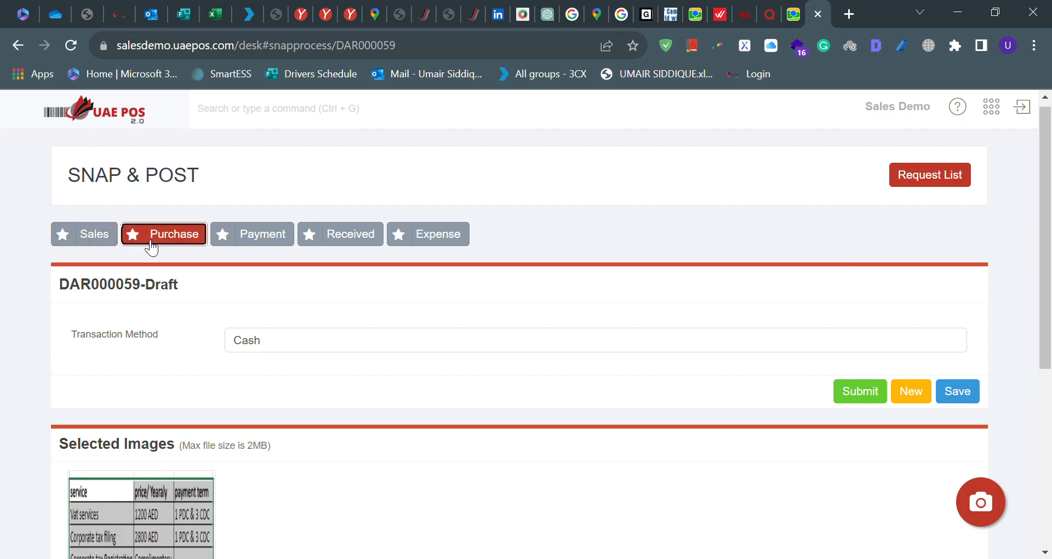
left_click(258, 243)
left_click(343, 247)
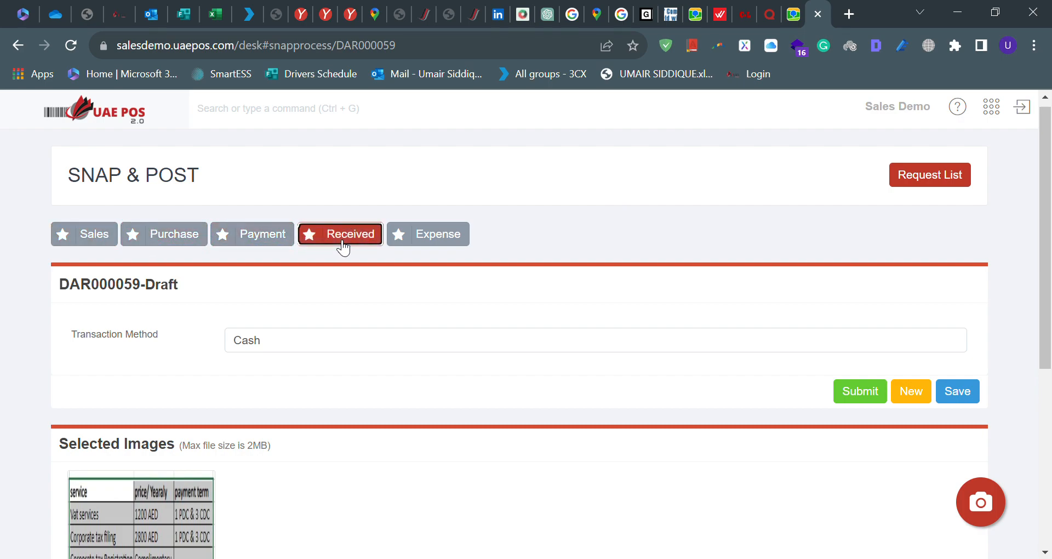
left_click(445, 242)
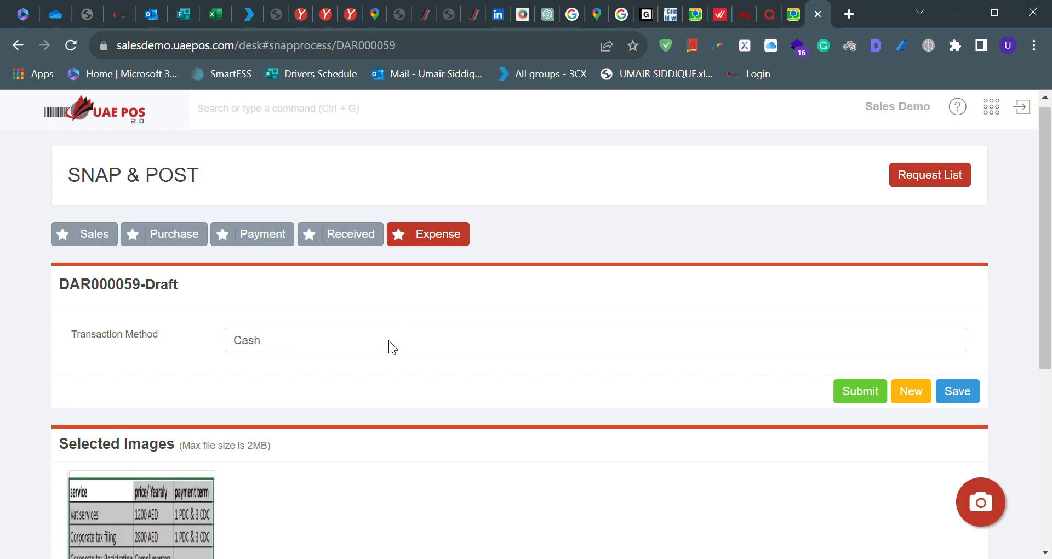
Try to send an empty comment on the draft request and dismiss the resulting message.
scroll(549, 317, "down", 6)
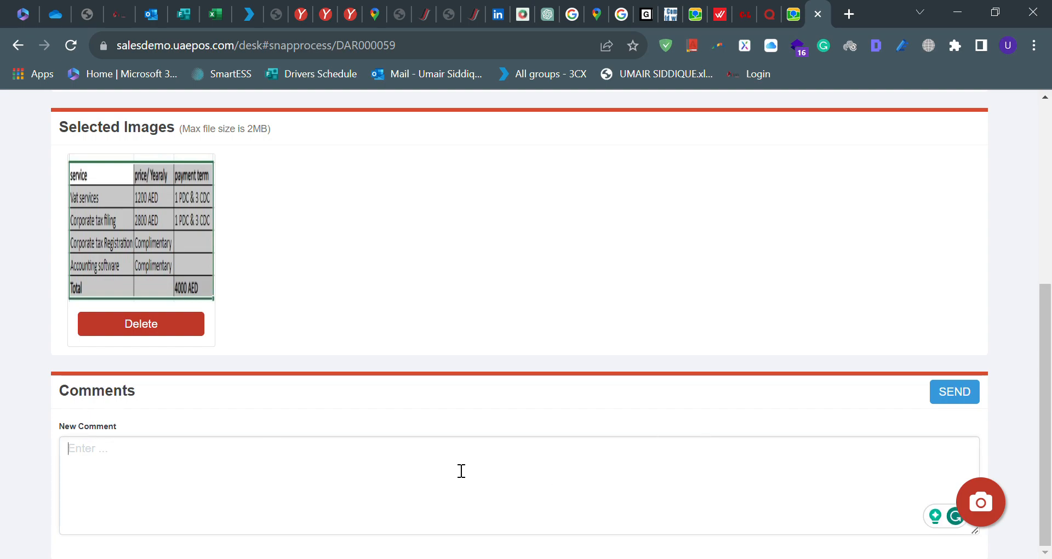
left_click(959, 399)
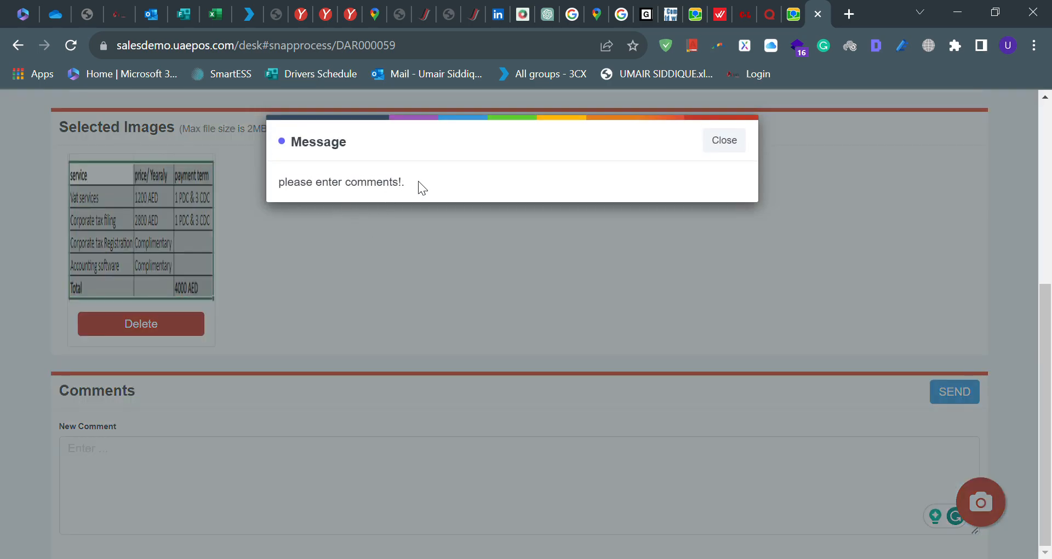
left_click(740, 143)
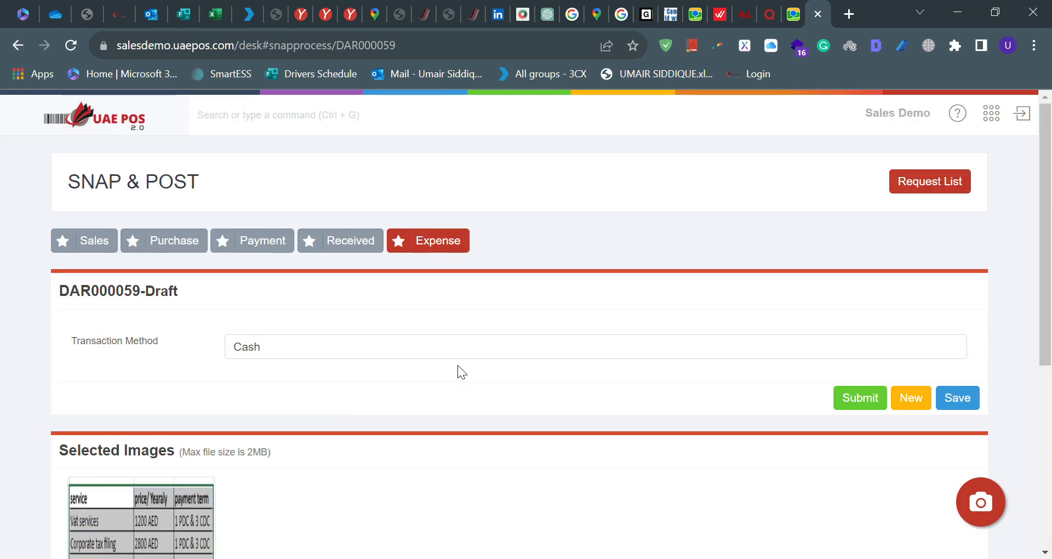
Return to the home desk, open Point Of Sale and look through the whole product list.
left_click(133, 123)
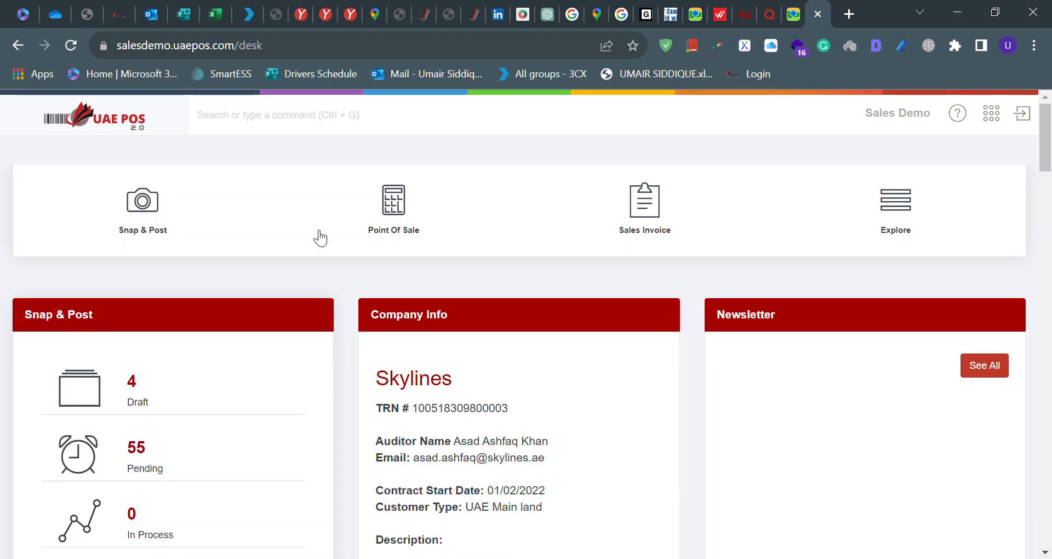
left_click(403, 226)
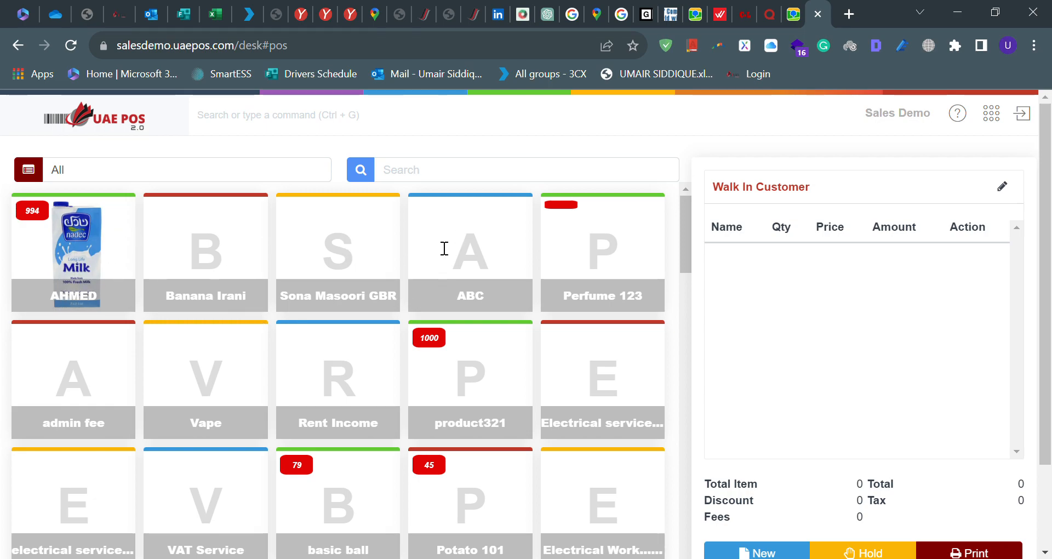
scroll(535, 264, "down", 1)
scroll(535, 265, "down", 15)
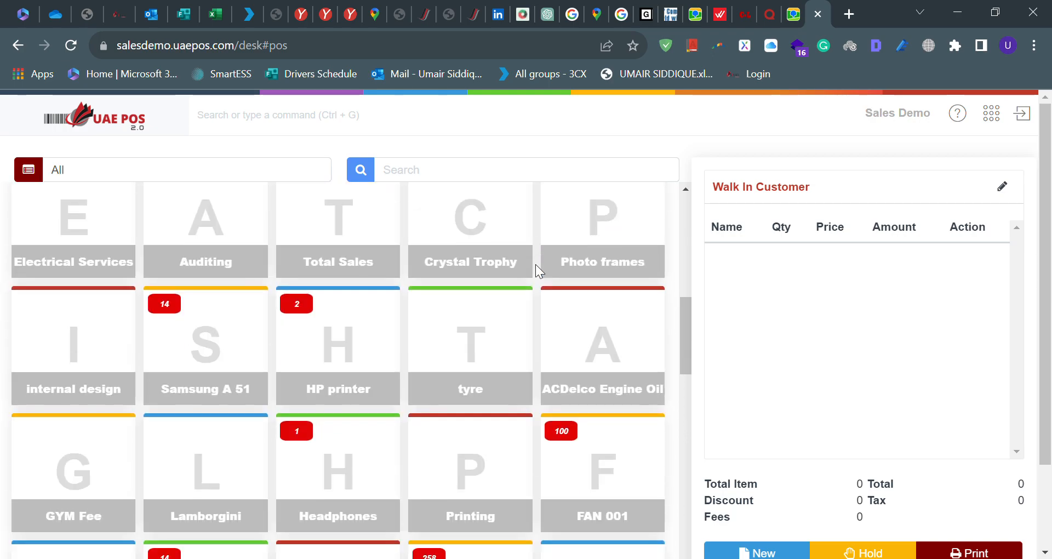
scroll(535, 264, "down", 20)
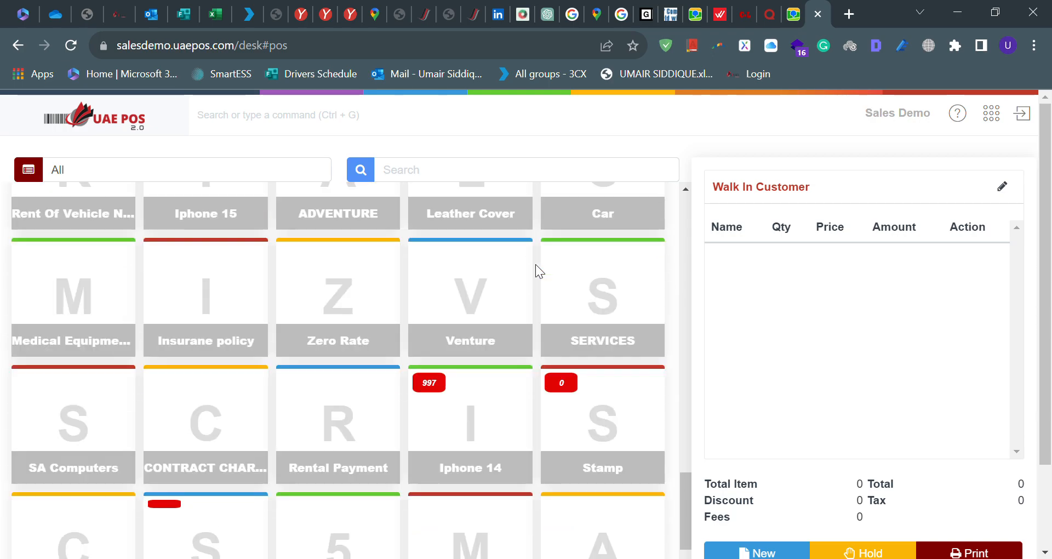
scroll(535, 264, "up", 2)
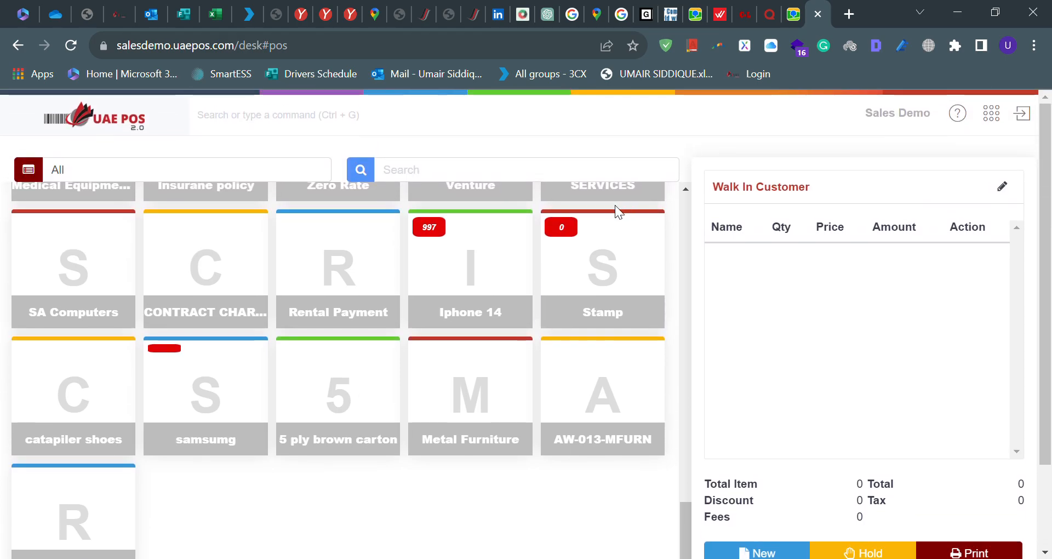
scroll(614, 205, "up", 20)
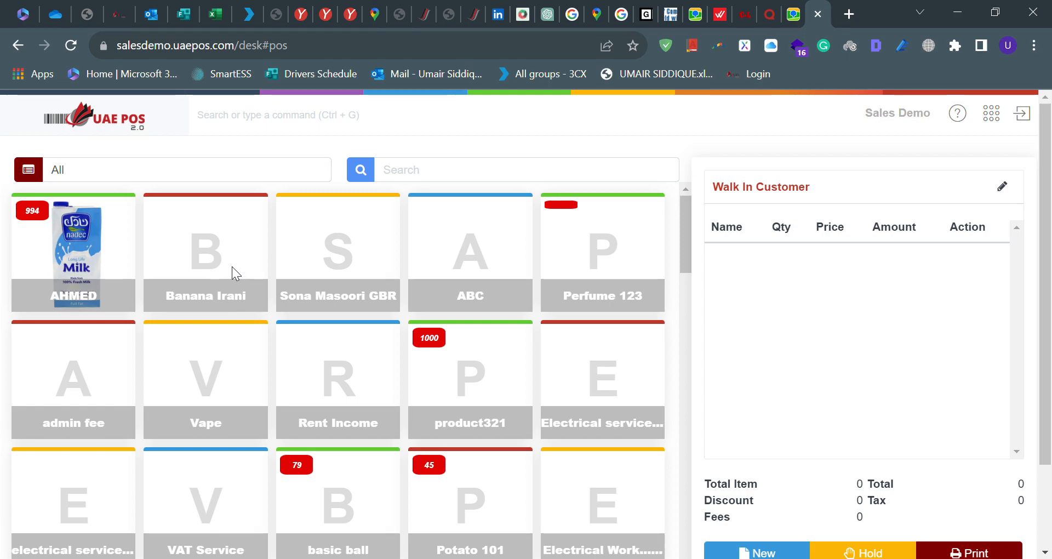
Add the milk item, Banana Irani, Sona Masoori GBR and ABC to the walk-in customer's cart.
left_click(96, 278)
left_click(386, 274)
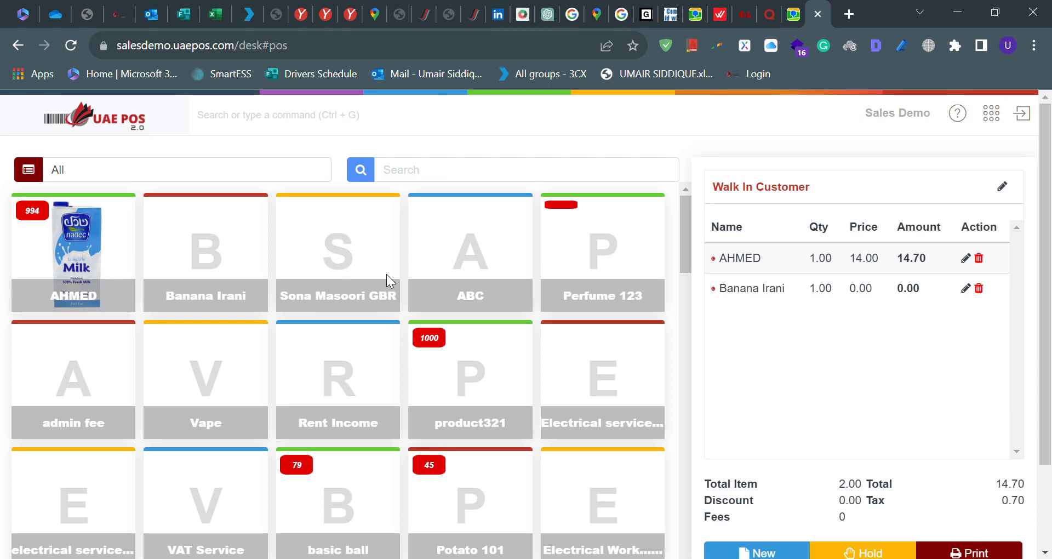
left_click(465, 281)
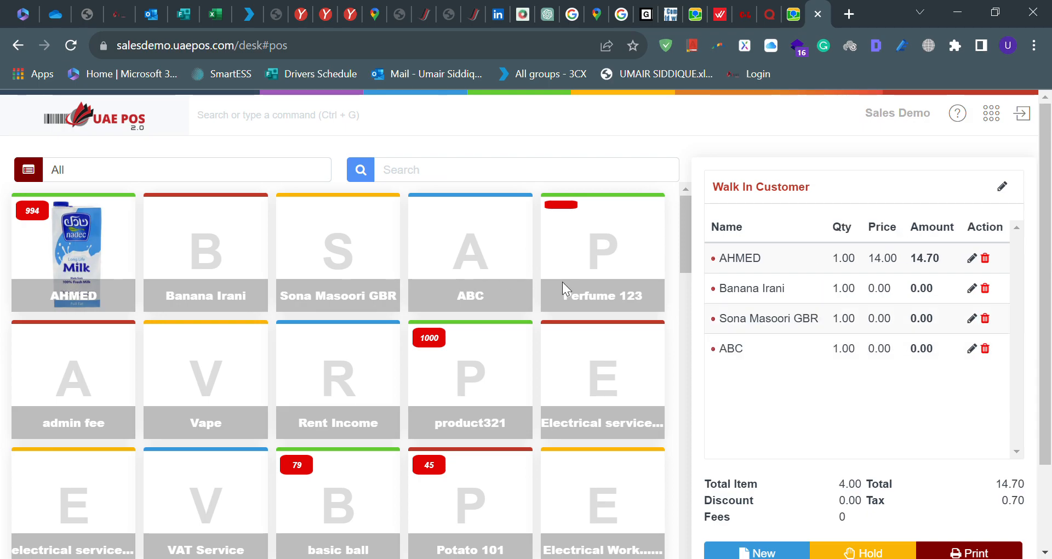
Try twice to add Perfume 123 to the cart, dismissing the message each time.
left_click(563, 284)
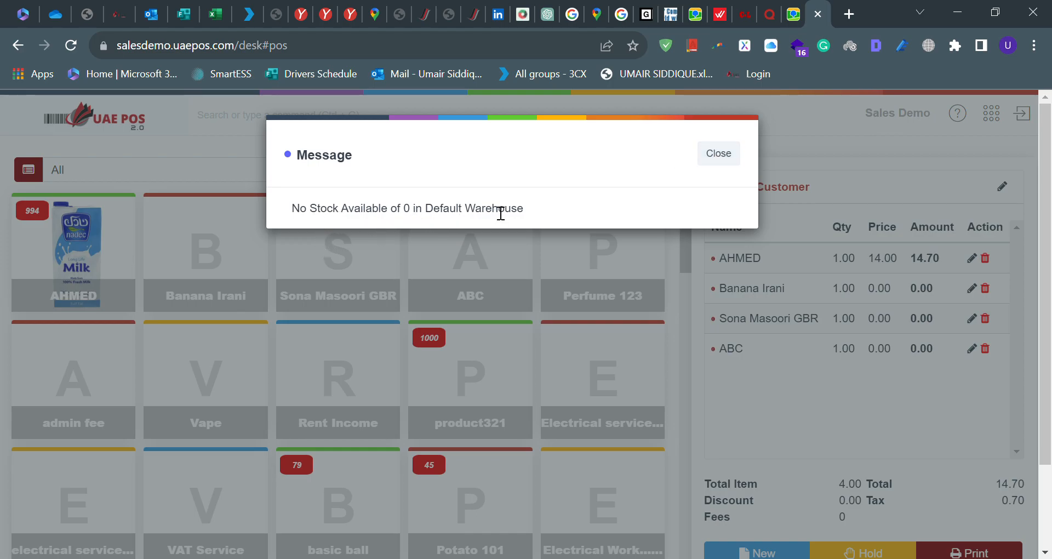
left_click(711, 153)
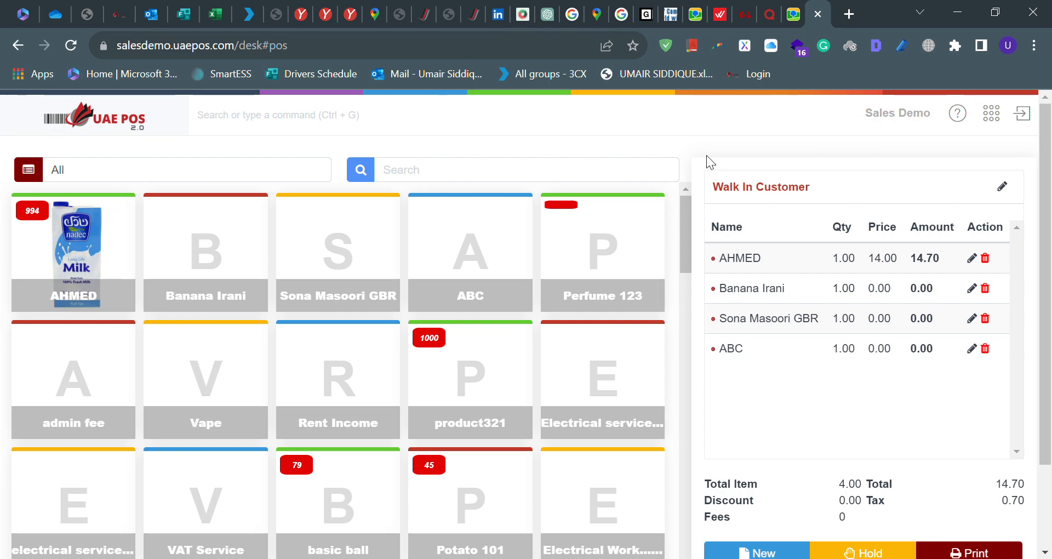
scroll(1025, 297, "down", 2)
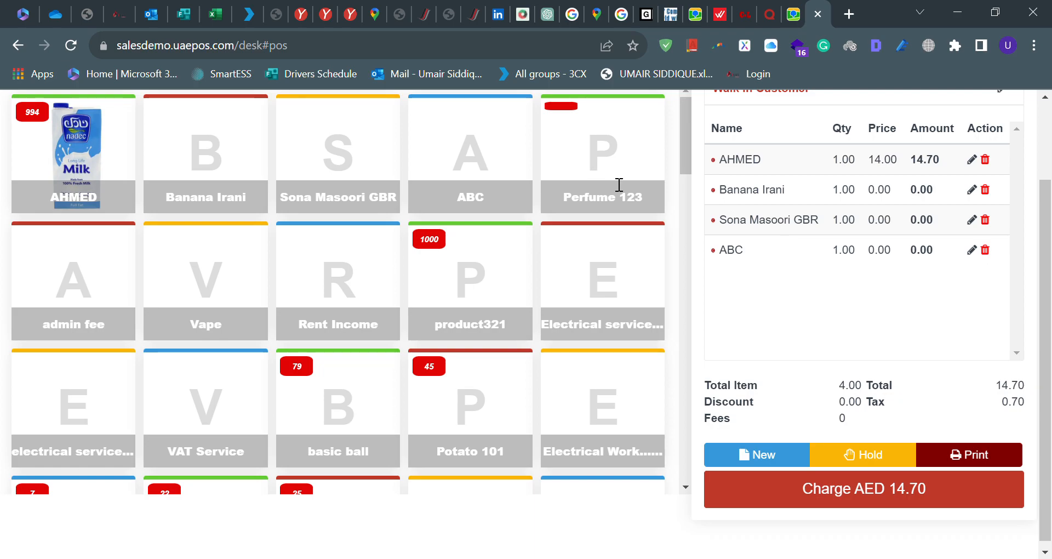
left_click(603, 139)
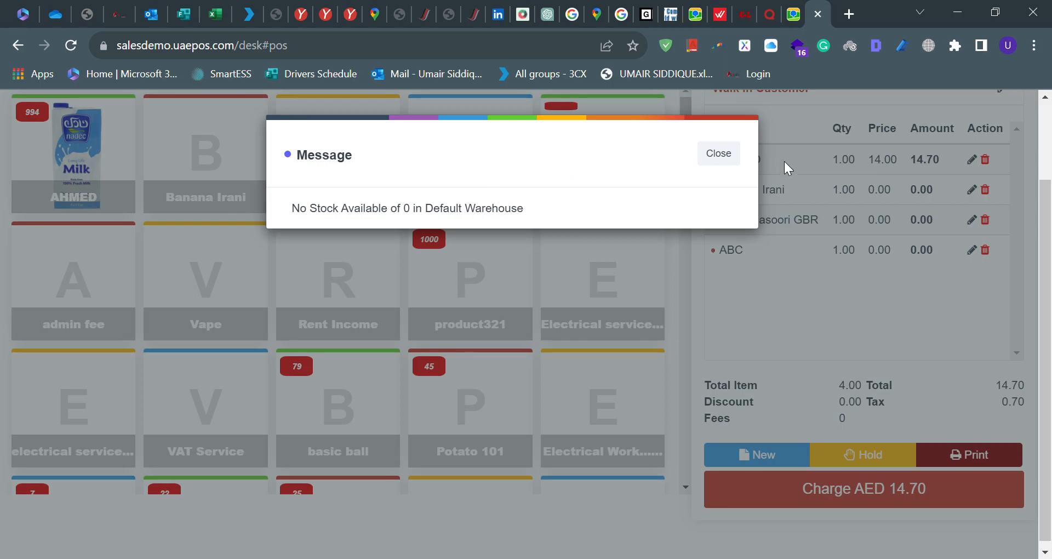
left_click(742, 158)
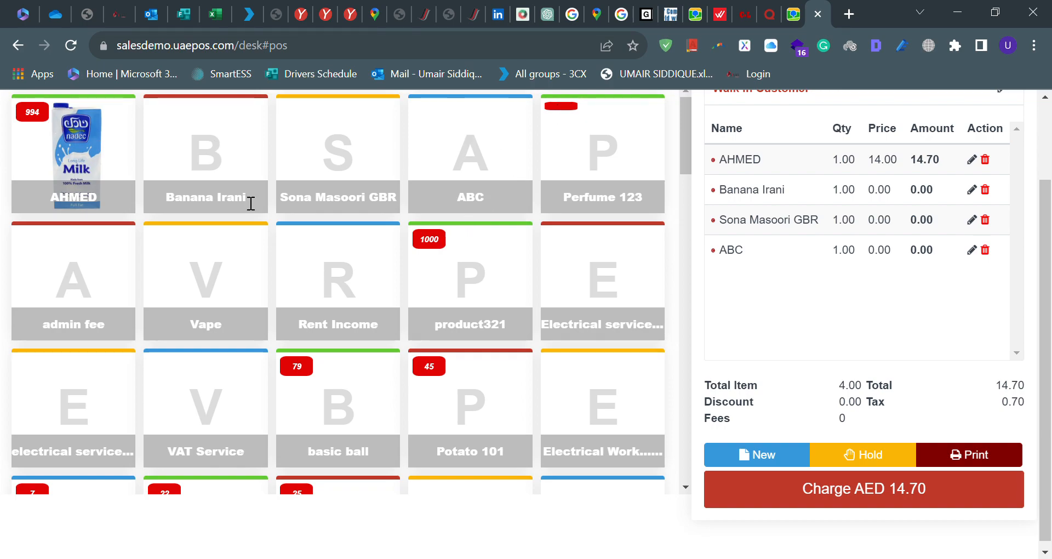
Add a second unit of the milk item and try twice to charge the sale.
left_click(64, 148)
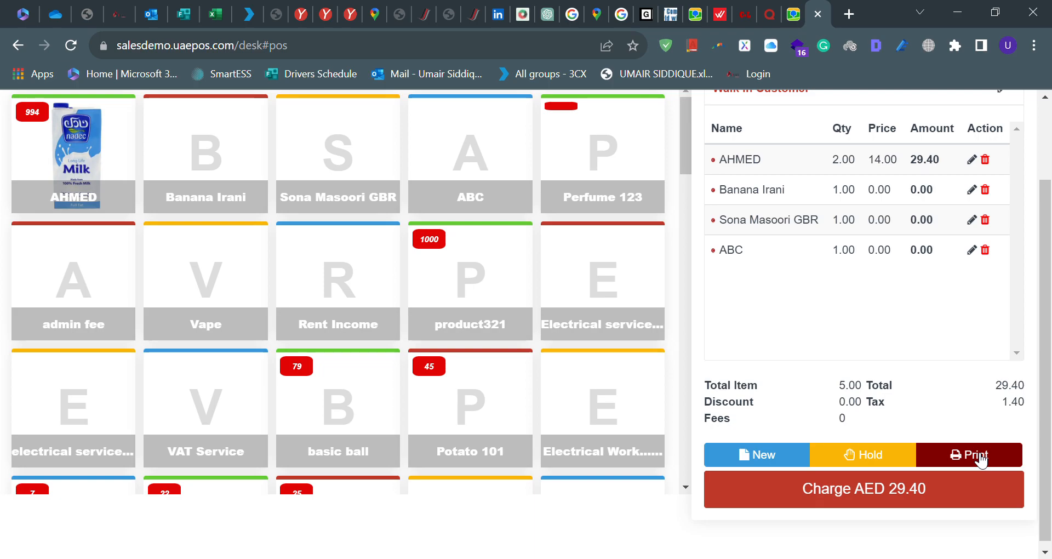
left_click(868, 493)
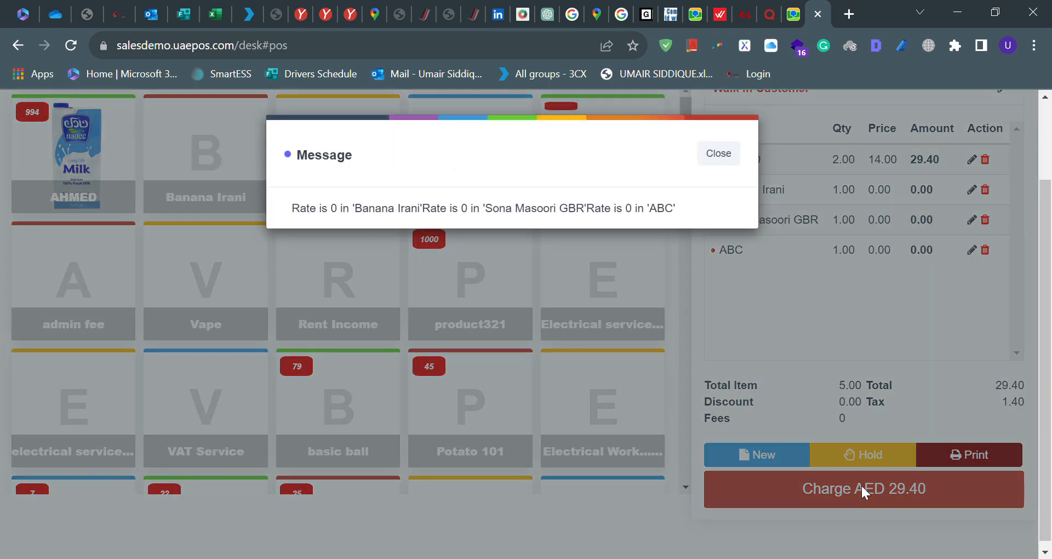
left_click(729, 154)
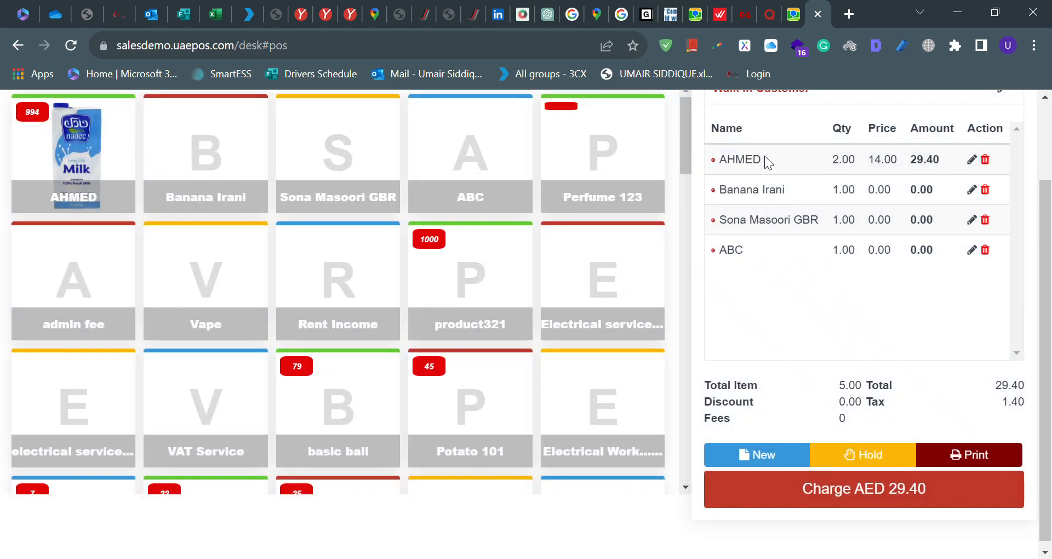
left_click(789, 489)
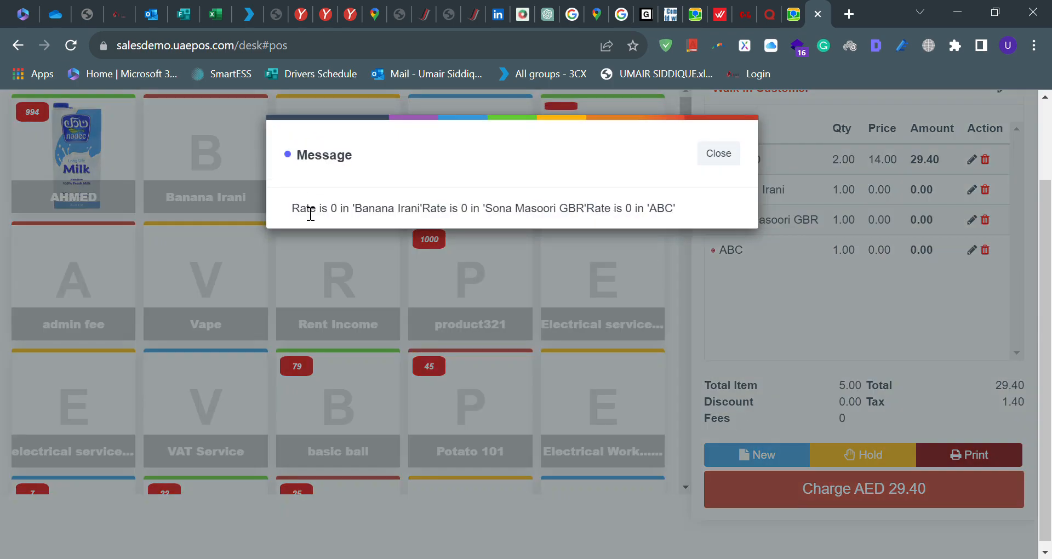
left_click(718, 154)
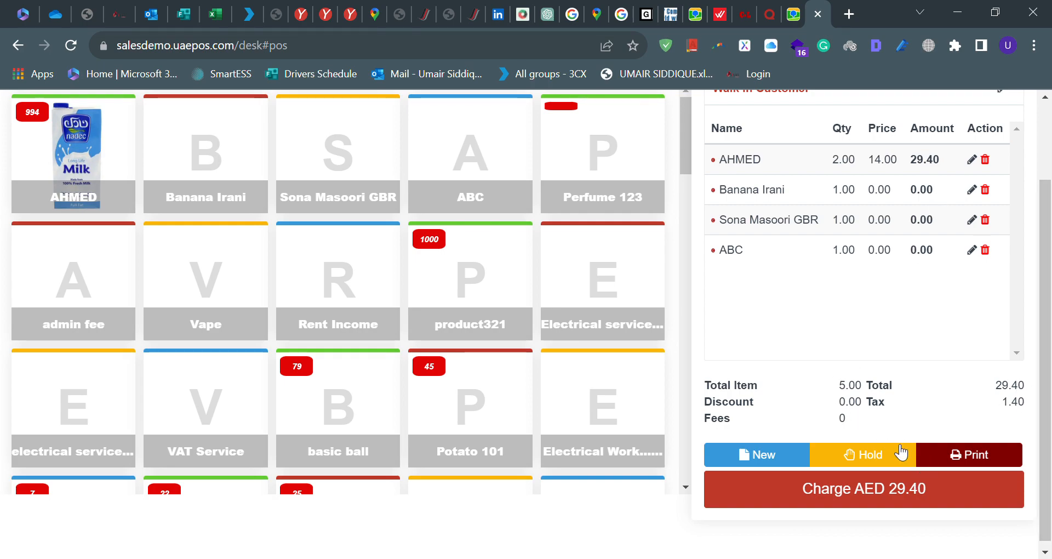
Start a new sale with one unit of the milk item and check its tax and total.
left_click(794, 459)
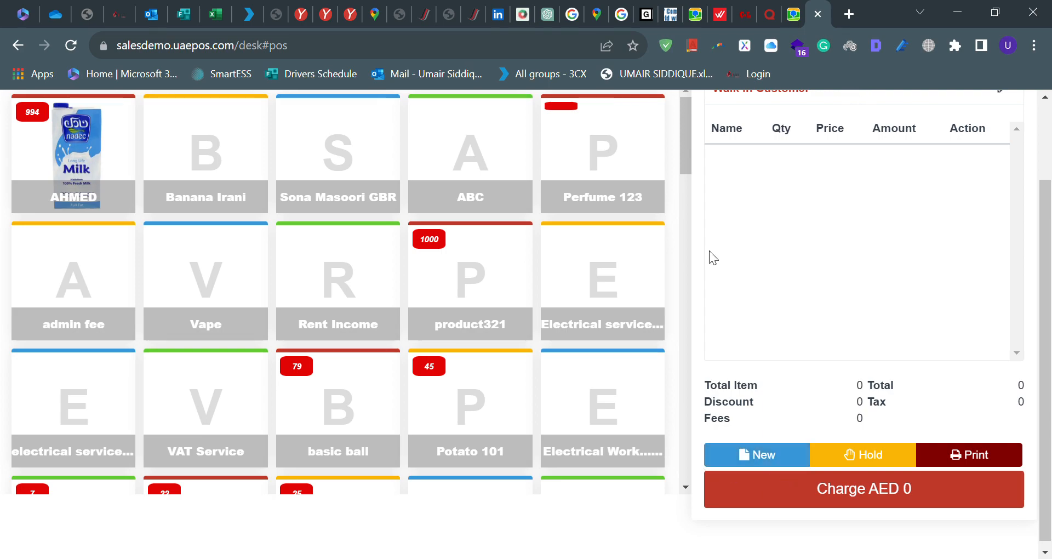
left_click(89, 200)
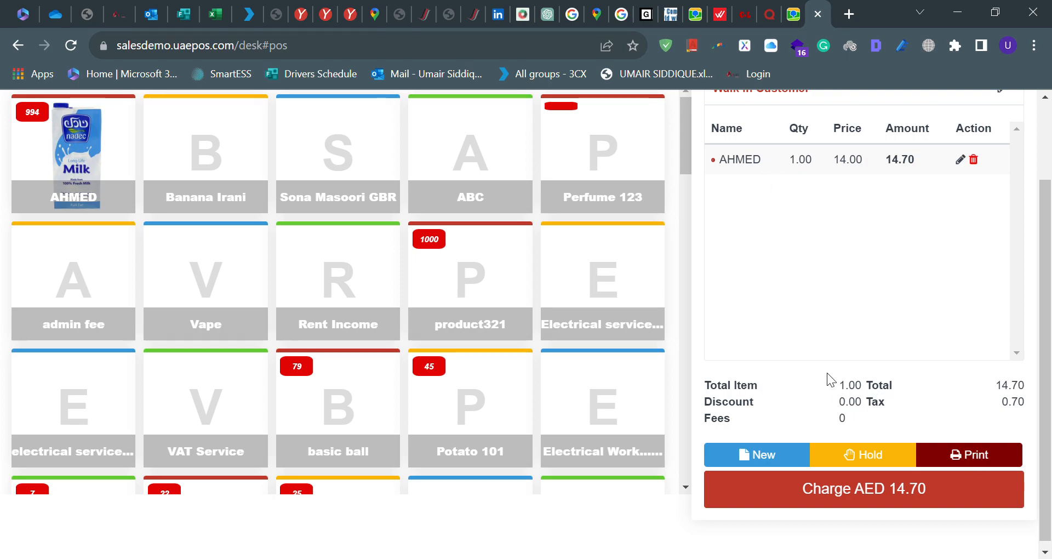
left_click_drag(1014, 402, 1019, 404)
double_click(1014, 401)
double_click(1010, 386)
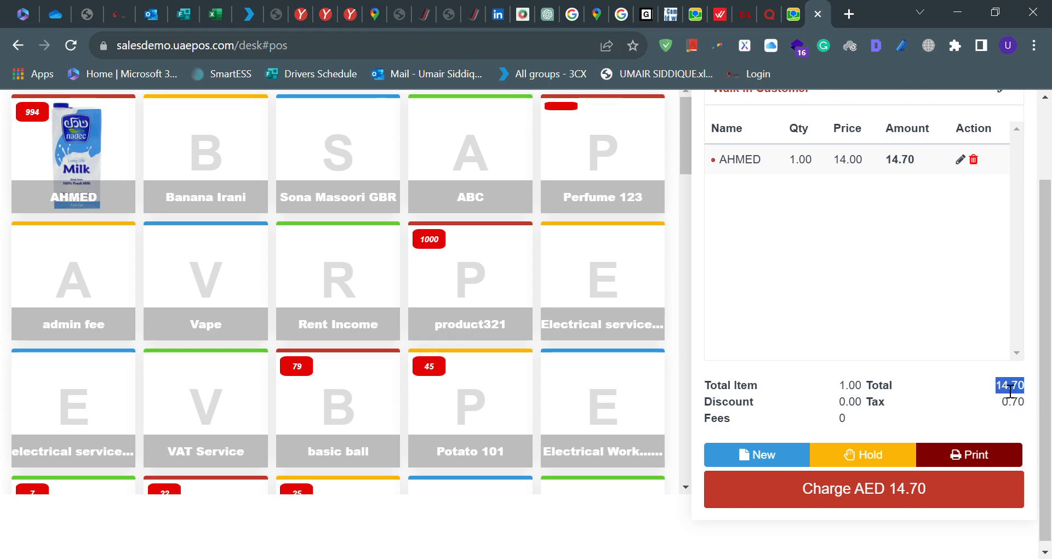
Start charging the walk-in customer's milk sale and check the bill amount.
left_click(873, 497)
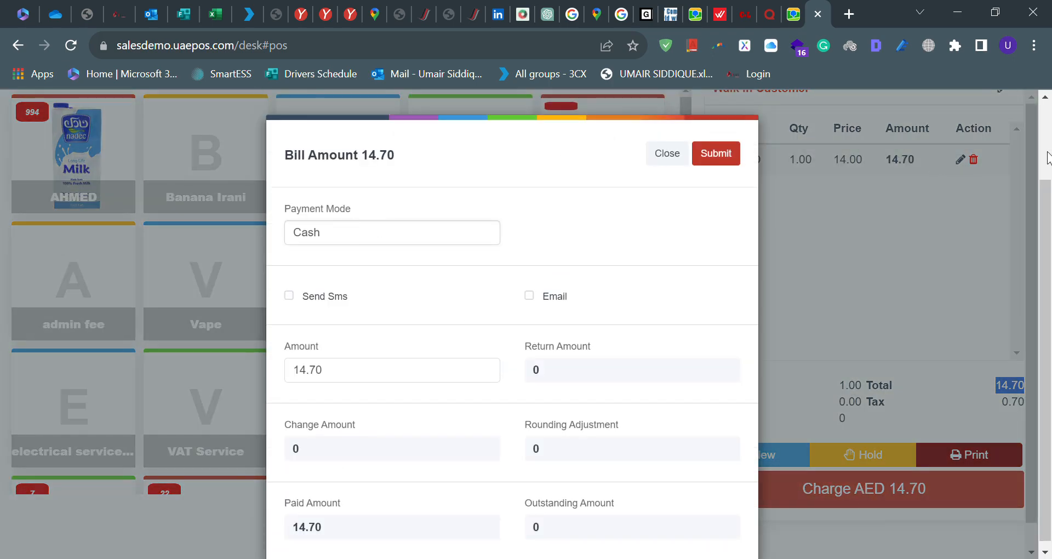
left_click(1046, 168)
double_click(340, 370)
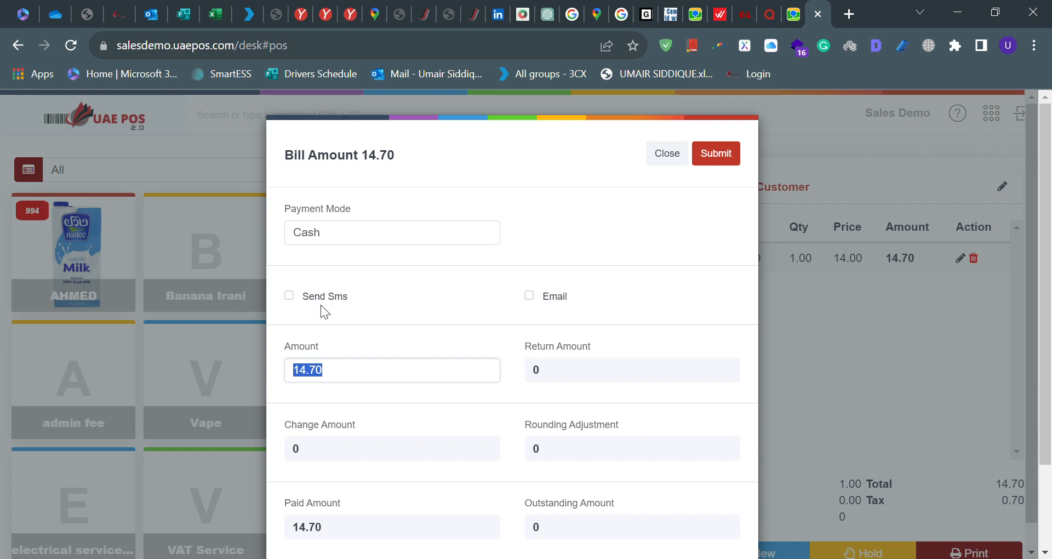
Set the payment mode to Payment by Card and check its card number and approval code fields.
left_click(369, 230)
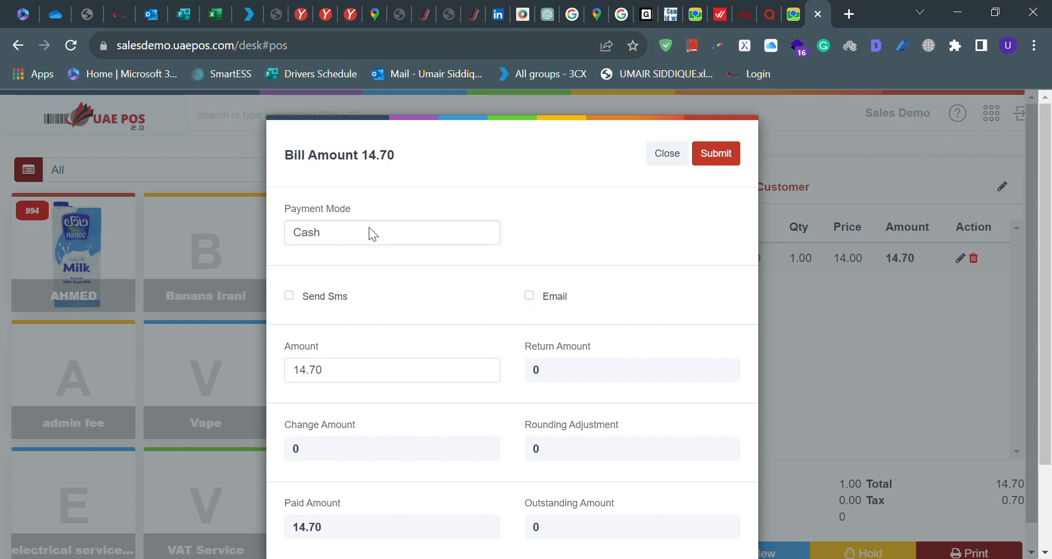
left_click(350, 270)
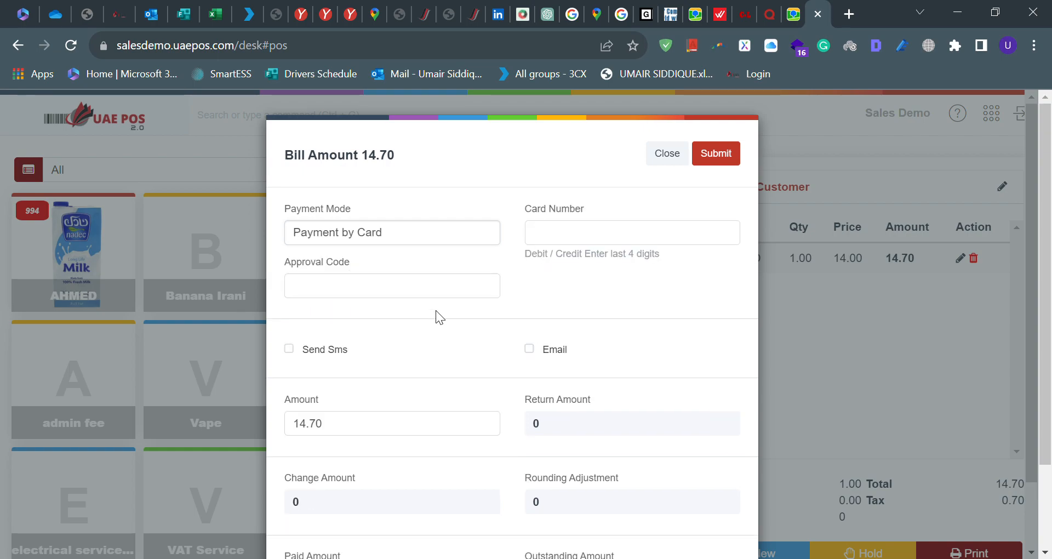
left_click(362, 294)
left_click(611, 240)
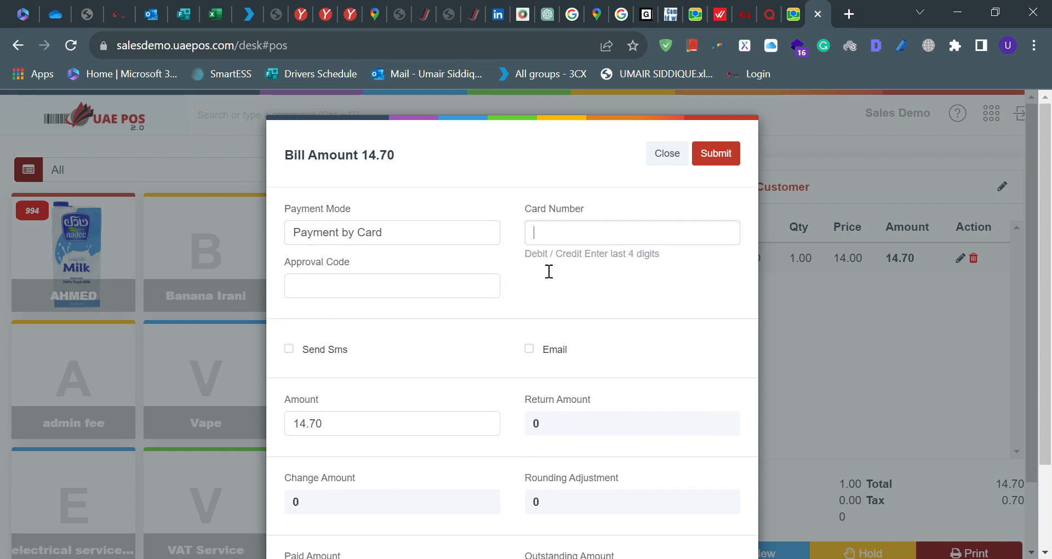
scroll(415, 303, "down", 2)
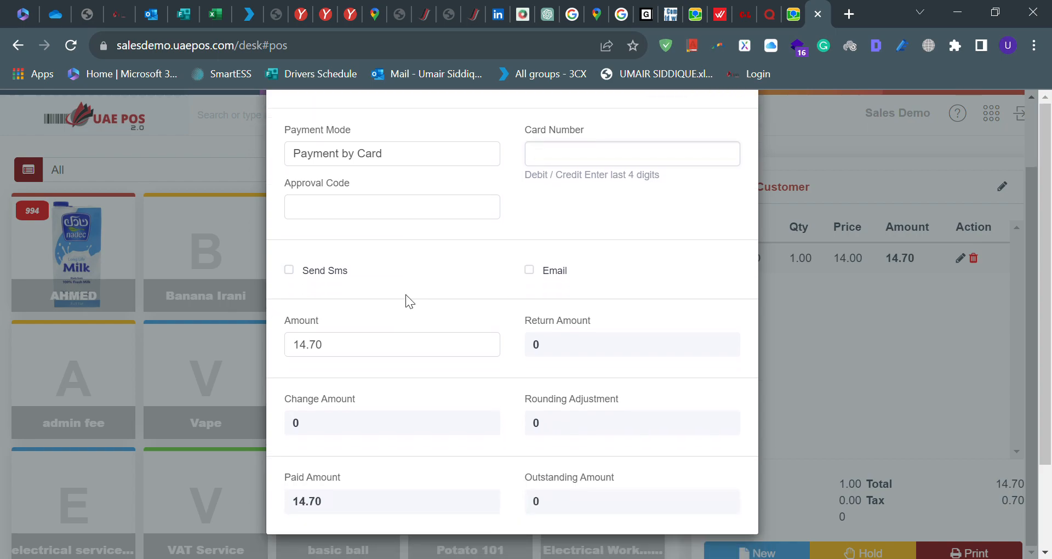
scroll(406, 296, "up", 2)
Set the payment mode to Cash, check the payment amount and submit the bill.
left_click(363, 238)
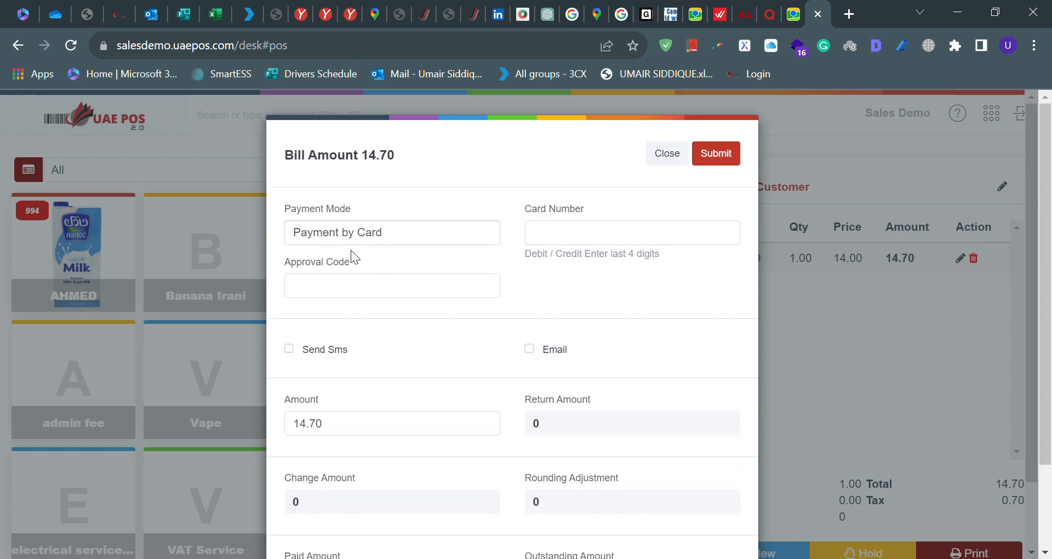
left_click(351, 250)
scroll(469, 289, "down", 1)
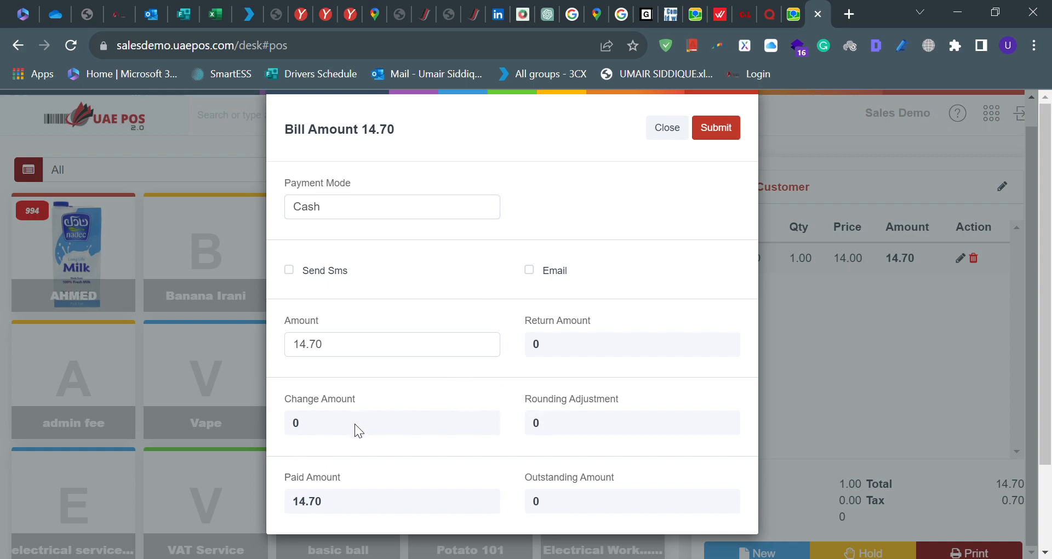
double_click(361, 361)
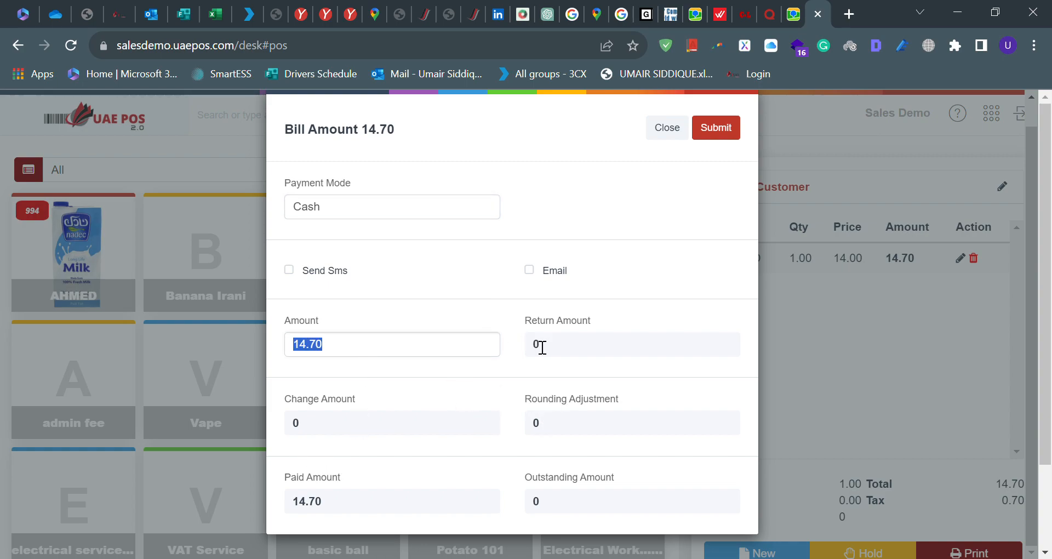
left_click(719, 131)
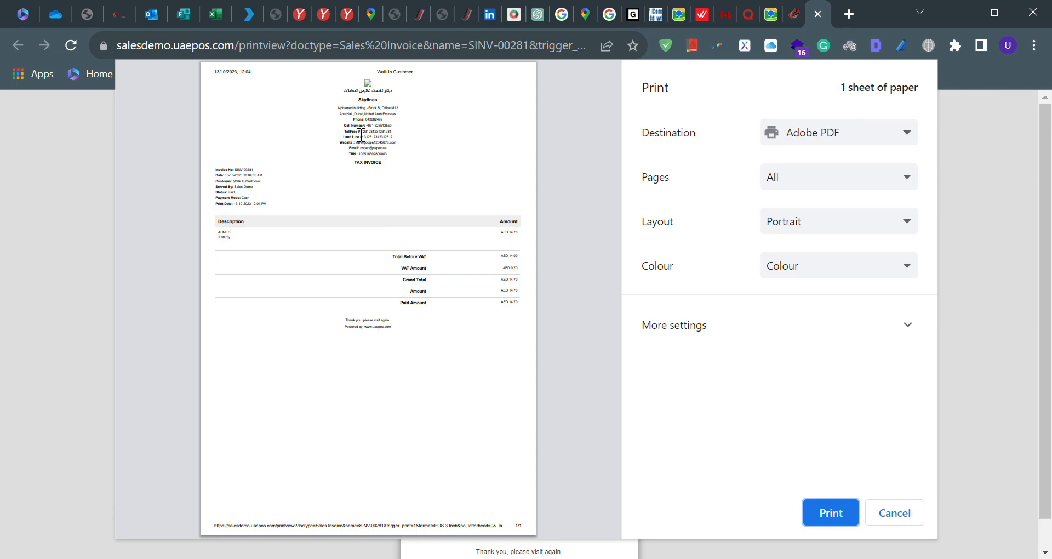
Review the company details, total before VAT and VAT amount in the tax invoice's print preview and cancel printing.
left_click_drag(358, 99, 400, 176)
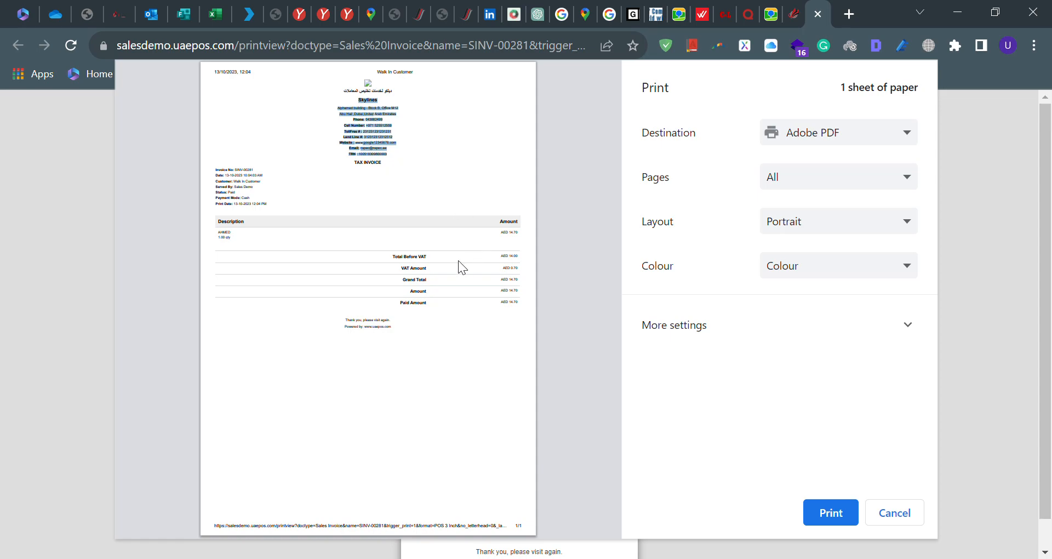
left_click(472, 265)
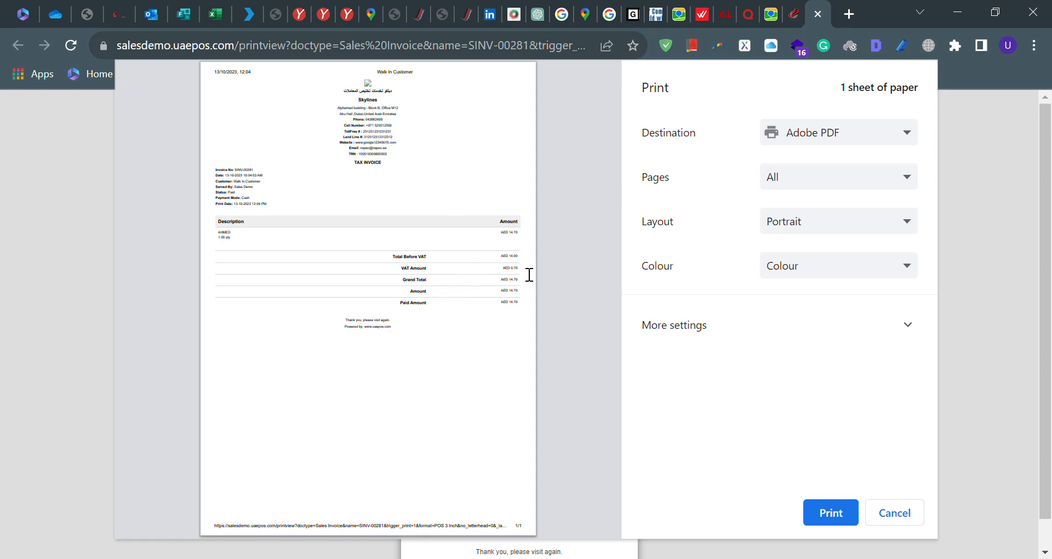
left_click_drag(416, 260, 495, 263)
left_click_drag(512, 258, 540, 283)
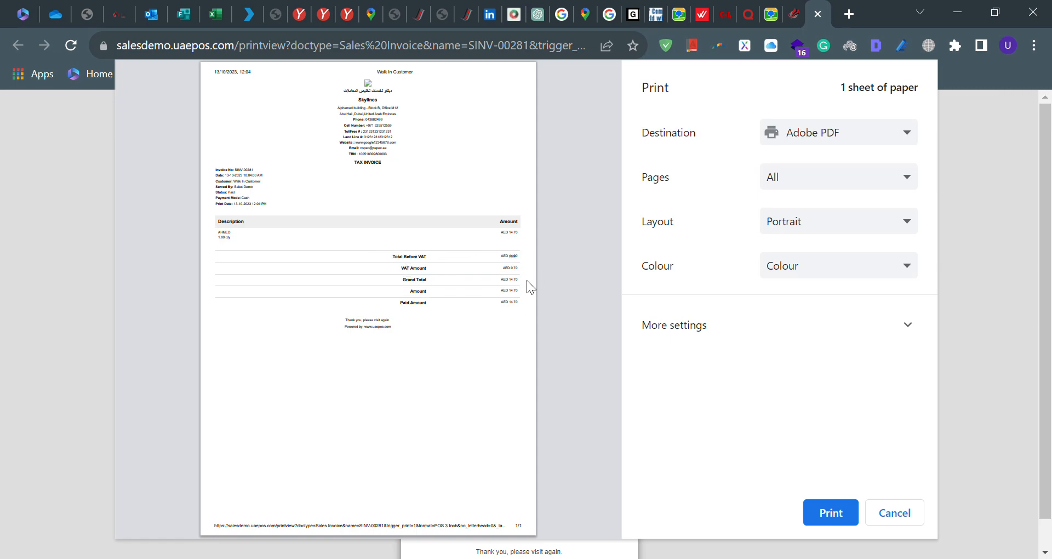
left_click(890, 514)
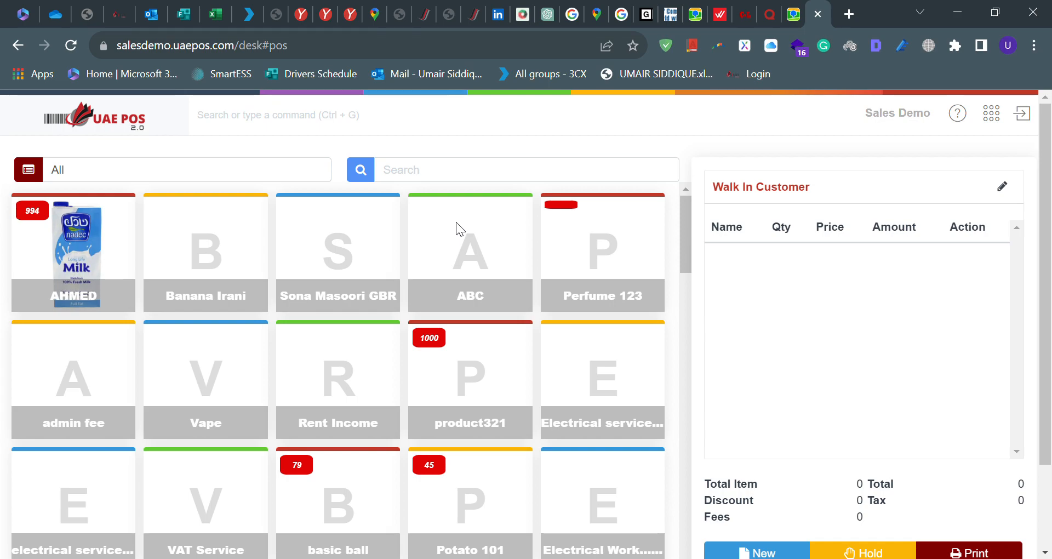
Browse the full item catalogue and filter it by the stationery category and by the Food category.
scroll(519, 278, "down", 10)
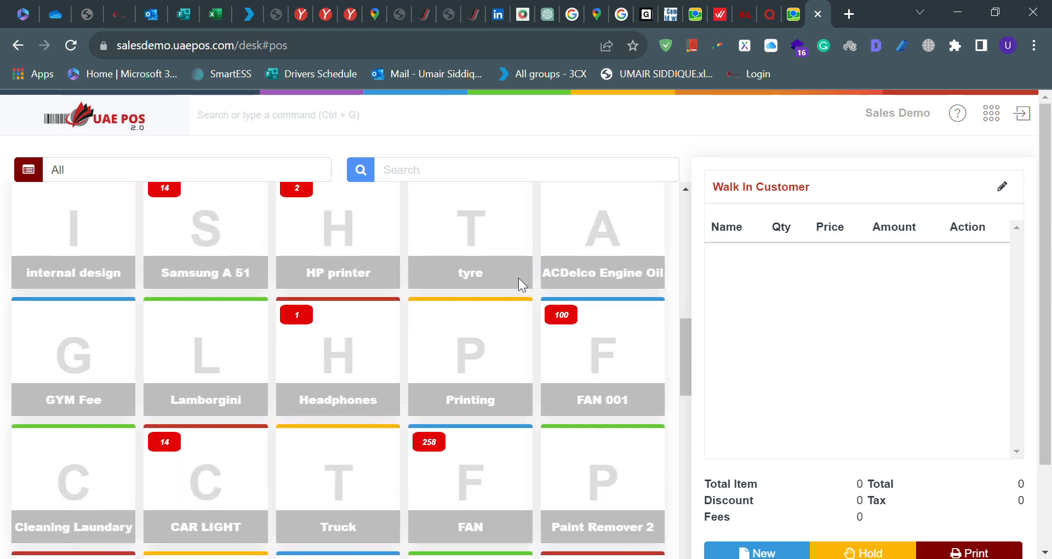
scroll(518, 278, "up", 5)
scroll(518, 278, "up", 5)
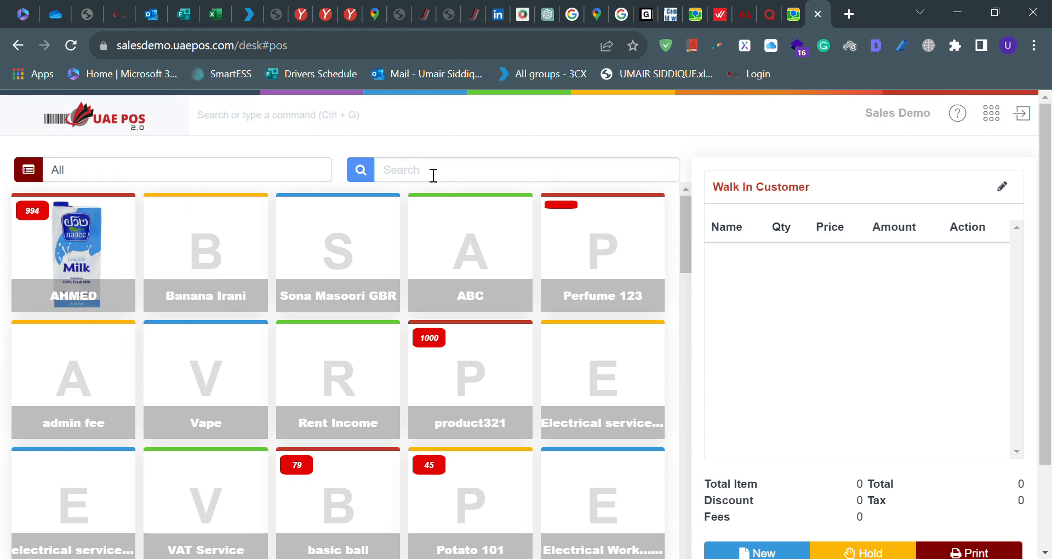
left_click(156, 168)
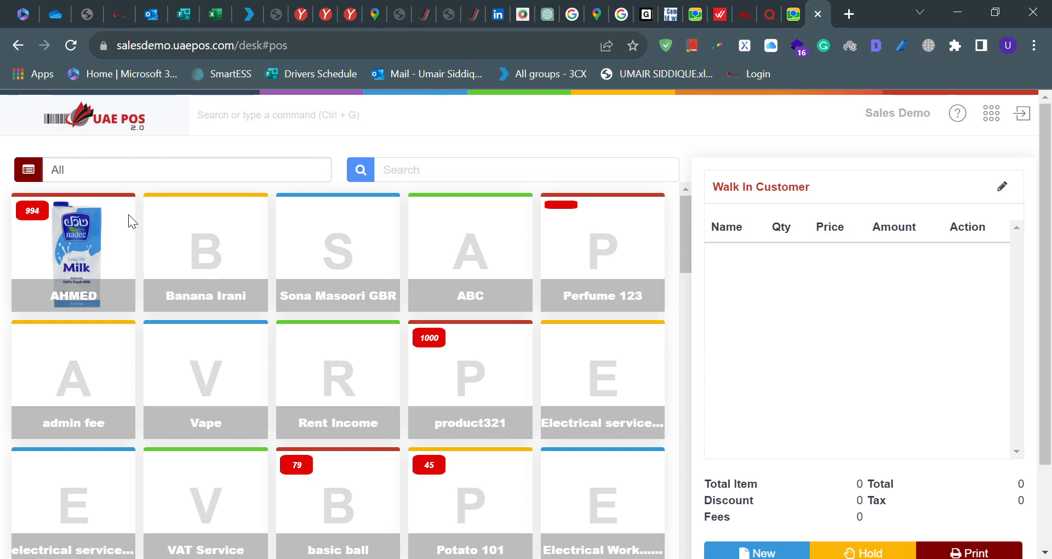
left_click(129, 214)
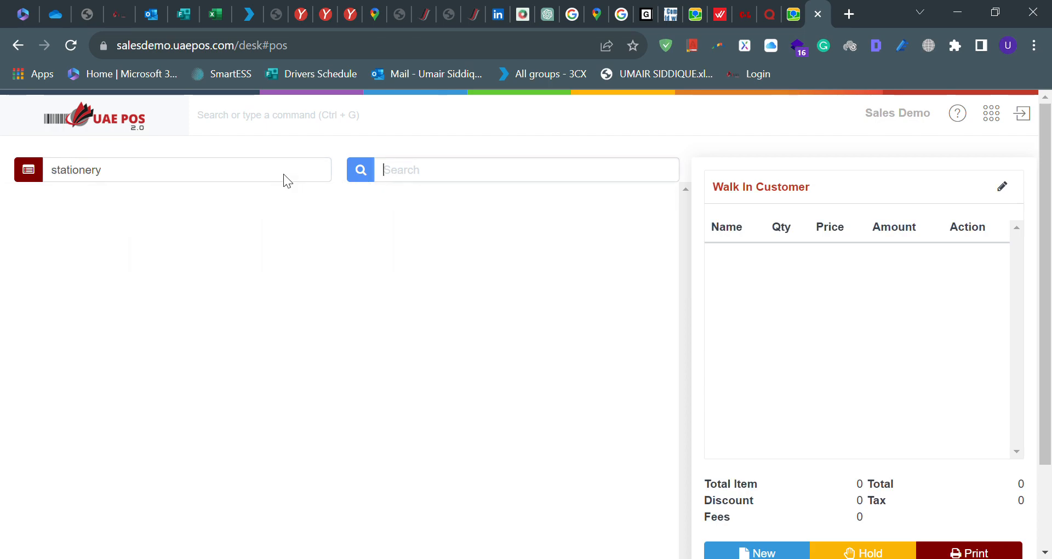
left_click(206, 209)
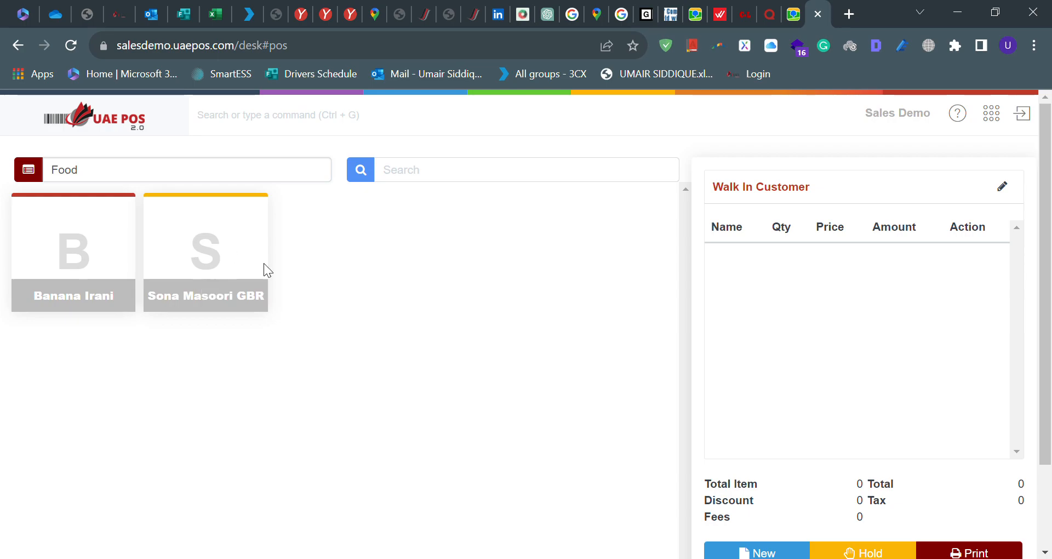
left_click(439, 169)
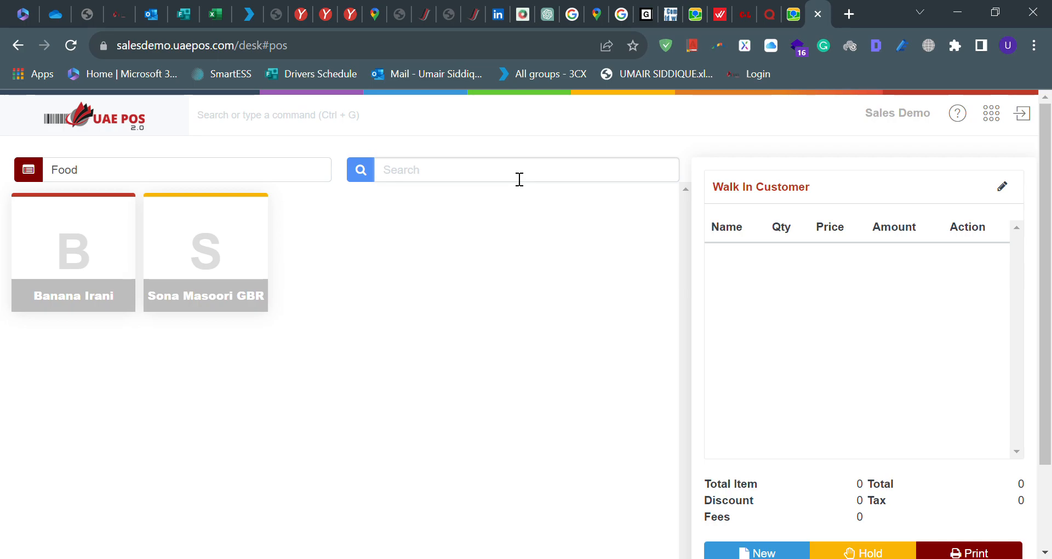
Return to the home desk, open the Sales Invoice list and look through its customers, statuses and amounts.
left_click(102, 131)
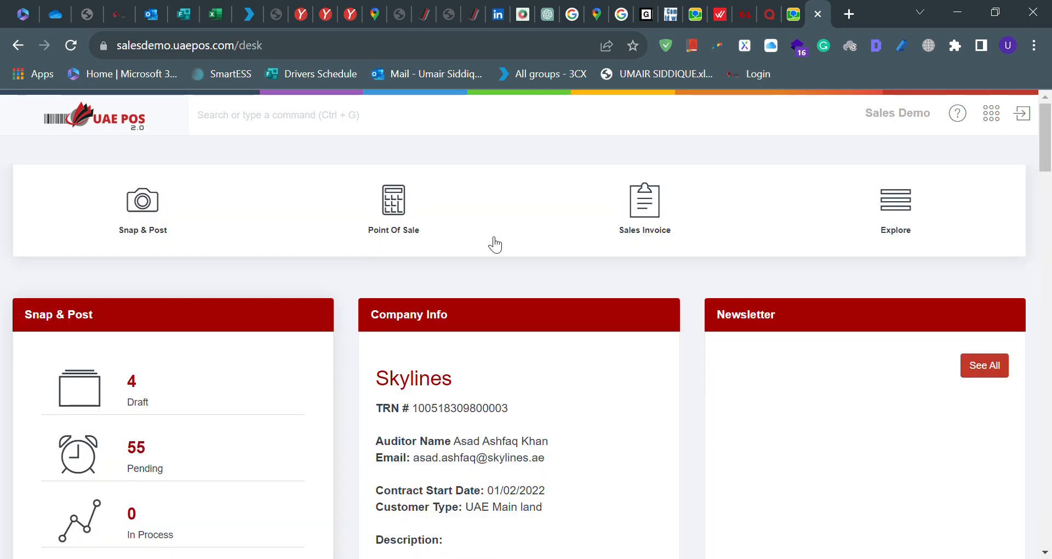
left_click(643, 213)
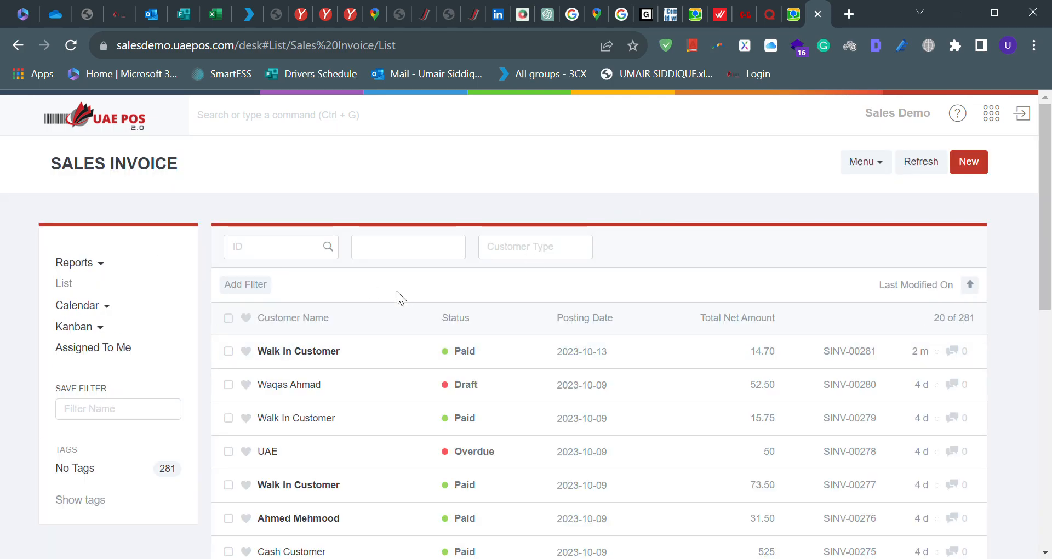
scroll(594, 375, "down", 2)
scroll(594, 374, "up", 2)
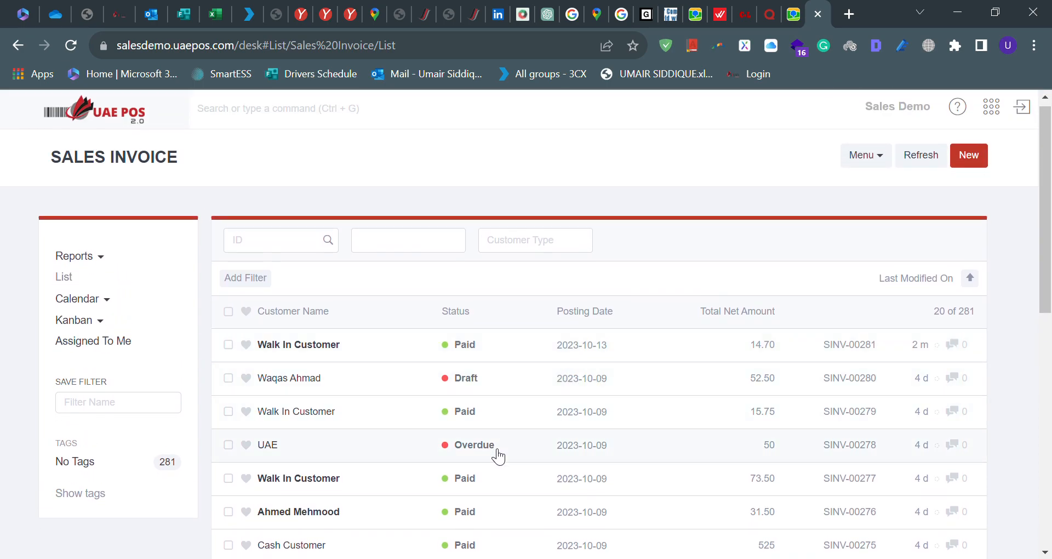
scroll(498, 456, "down", 5)
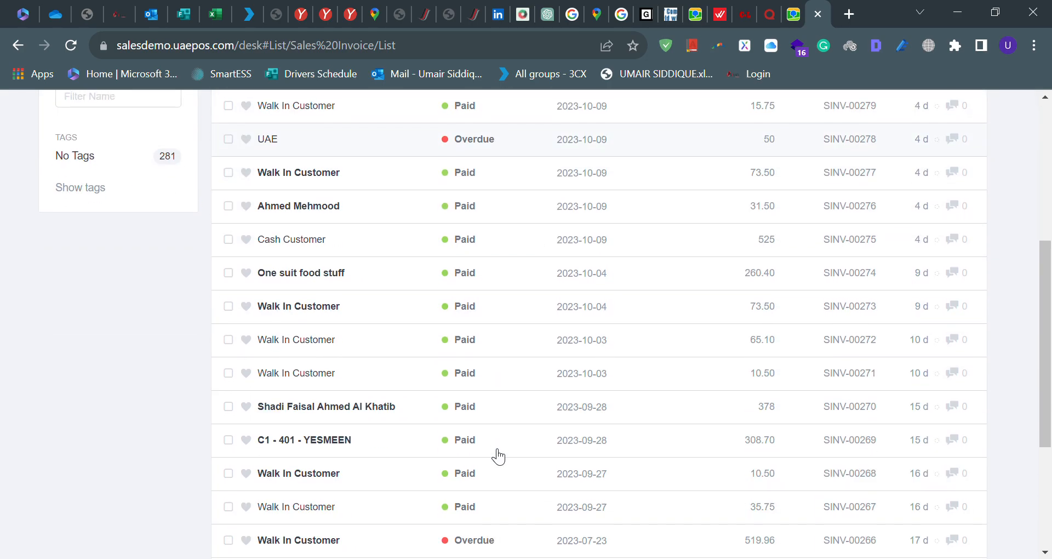
scroll(498, 456, "down", 4)
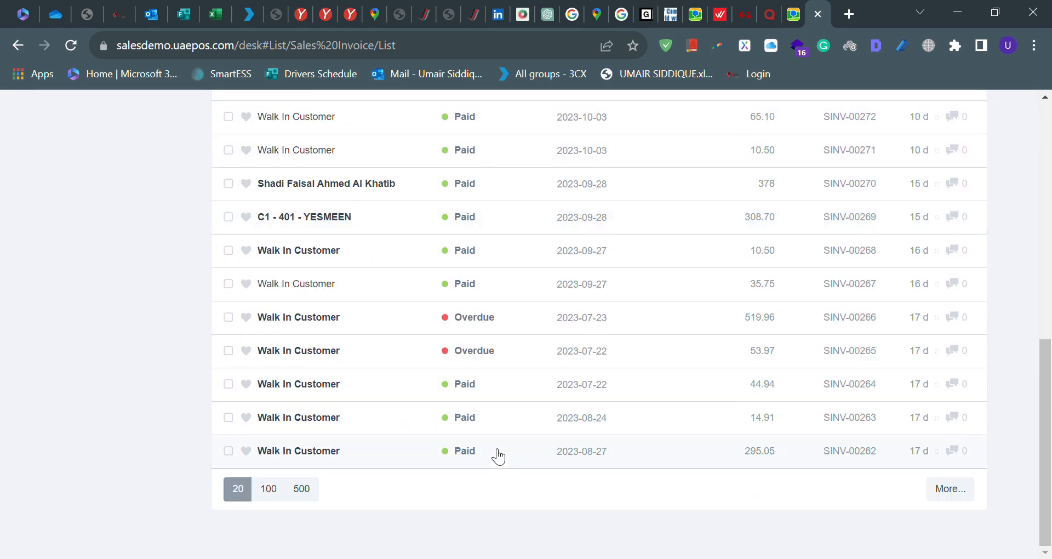
scroll(498, 456, "up", 10)
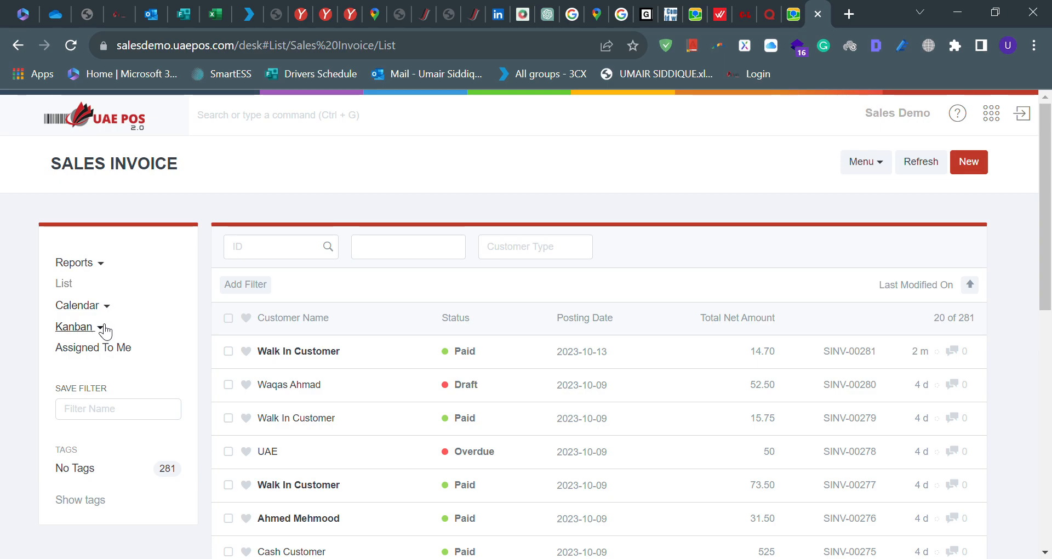
Check which reports are available for sales invoices and leave without opening one.
left_click(93, 266)
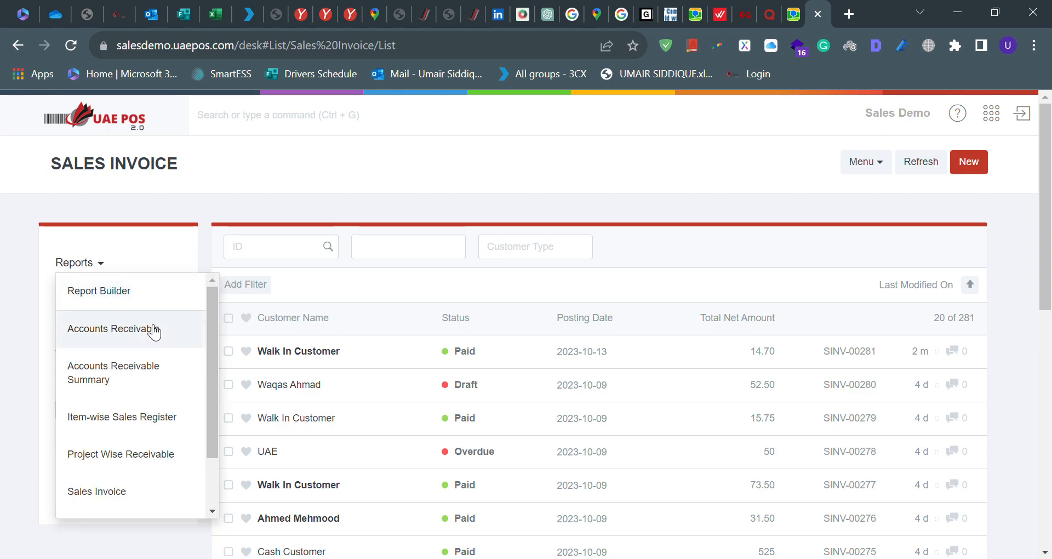
left_click_drag(209, 301, 188, 423)
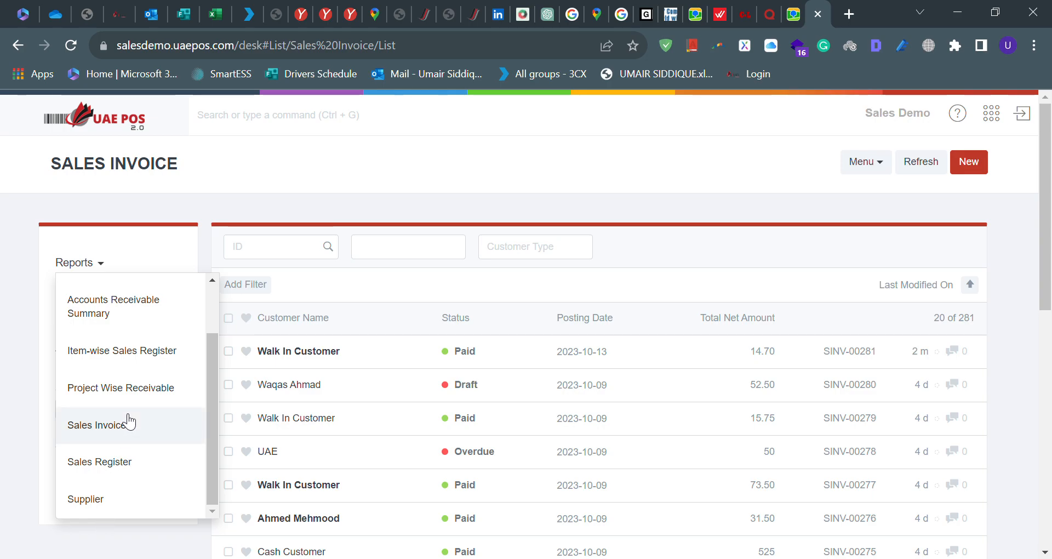
left_click_drag(215, 398, 209, 311)
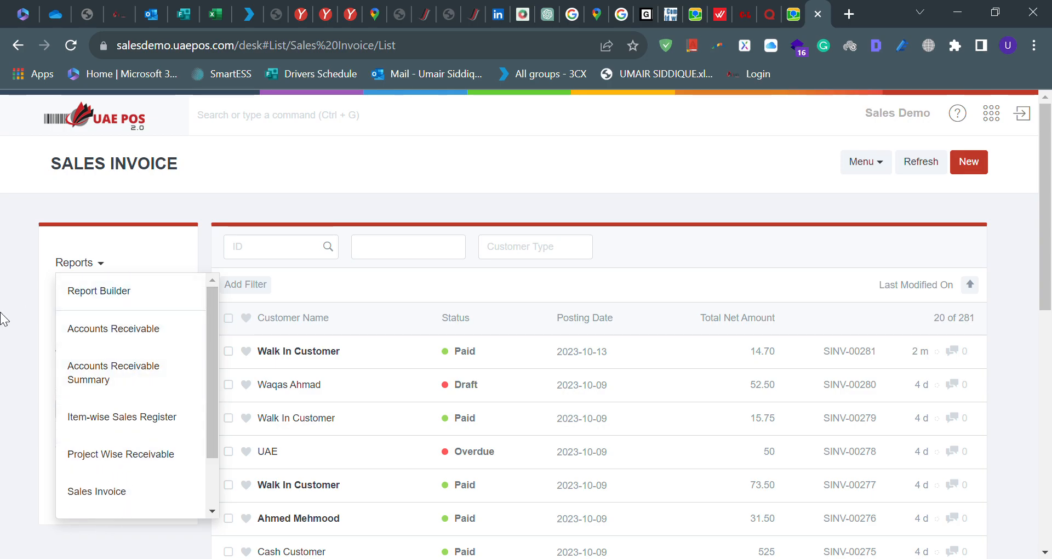
left_click(4, 362)
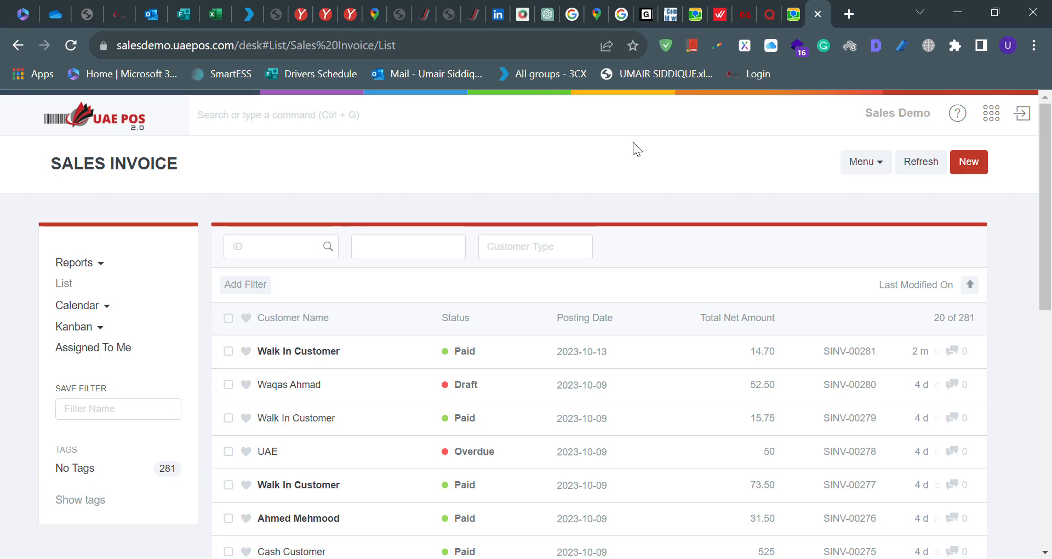
Create a new sales invoice and choose the third suggested customer for it.
left_click(983, 165)
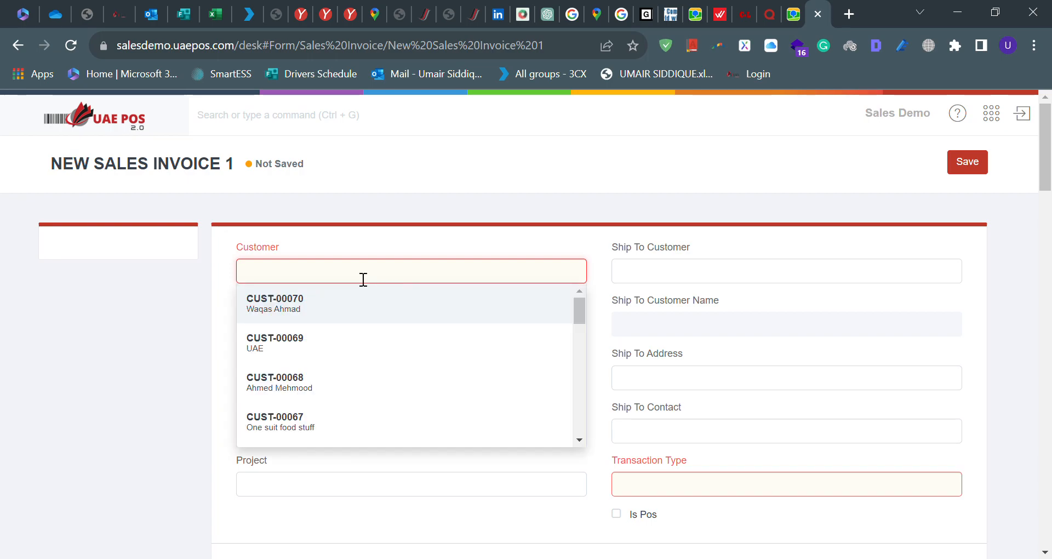
mouse_move(581, 311)
left_mouse_down()
mouse_move(572, 376)
mouse_move(579, 296)
left_mouse_up()
left_click(296, 384)
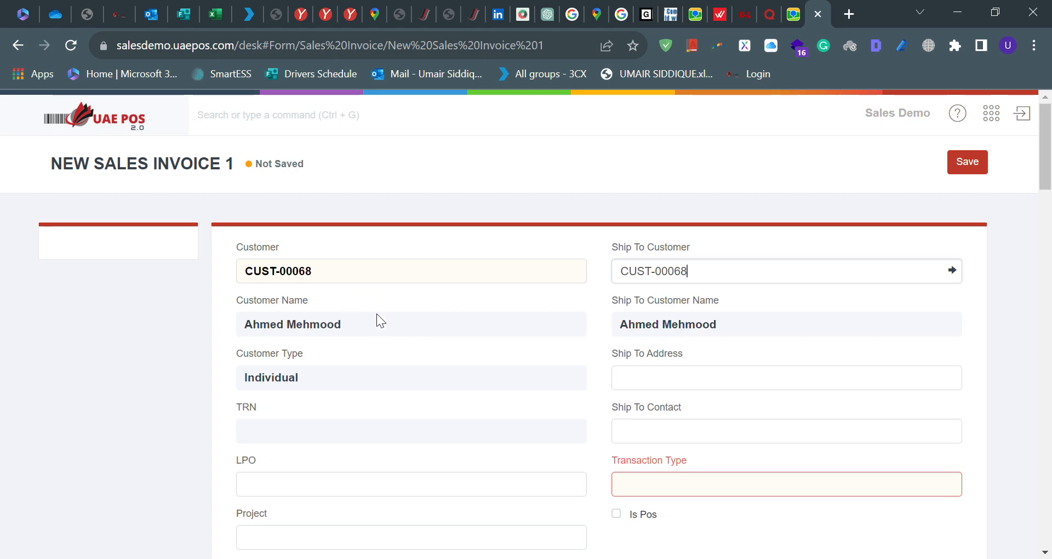
Examine the new sales invoice's sections, including Other Details, Invoice Dates, Currency and Price List, Items and Accounts.
scroll(625, 353, "down", 10)
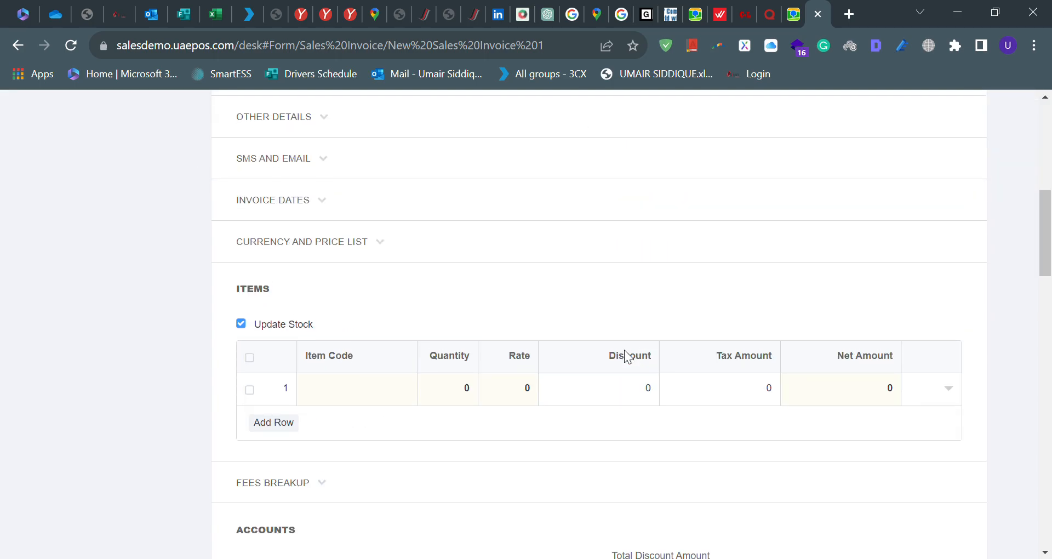
scroll(630, 352, "up", 1)
scroll(630, 352, "down", 1)
scroll(630, 352, "up", 1)
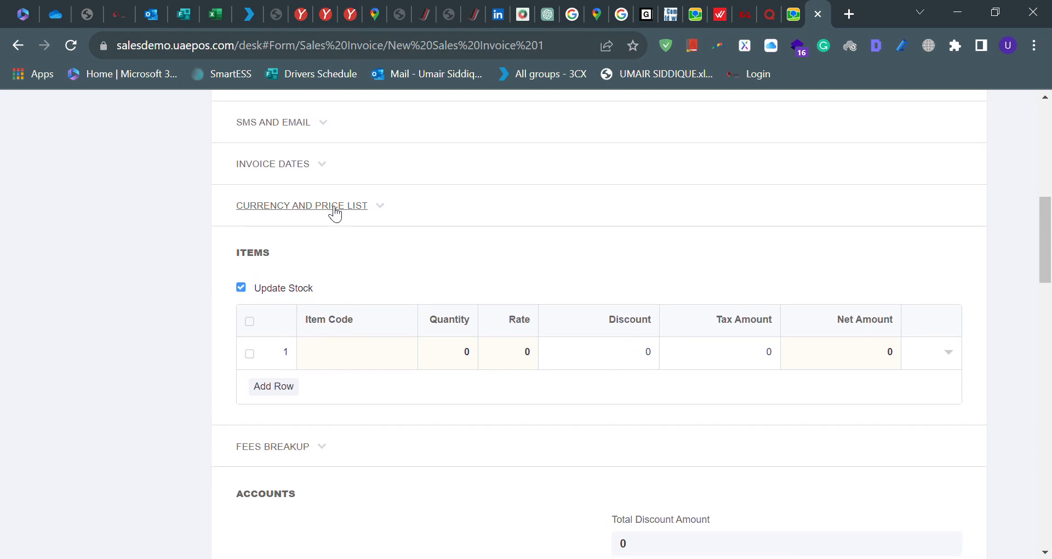
scroll(335, 214, "up", 3)
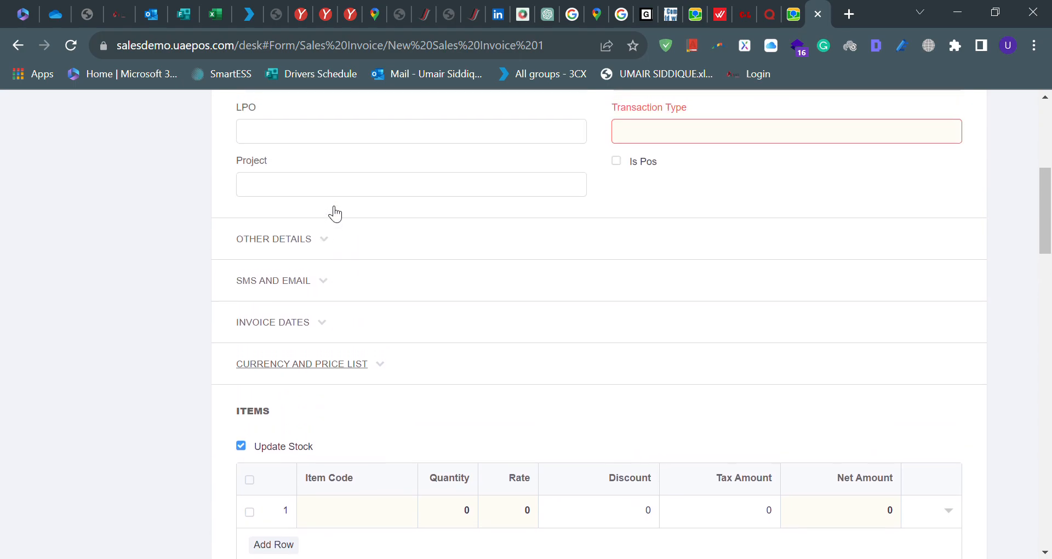
Expand and review the invoice's Other Details, SMS and Email, Invoice Dates, and Currency and Price List sections.
left_click(307, 251)
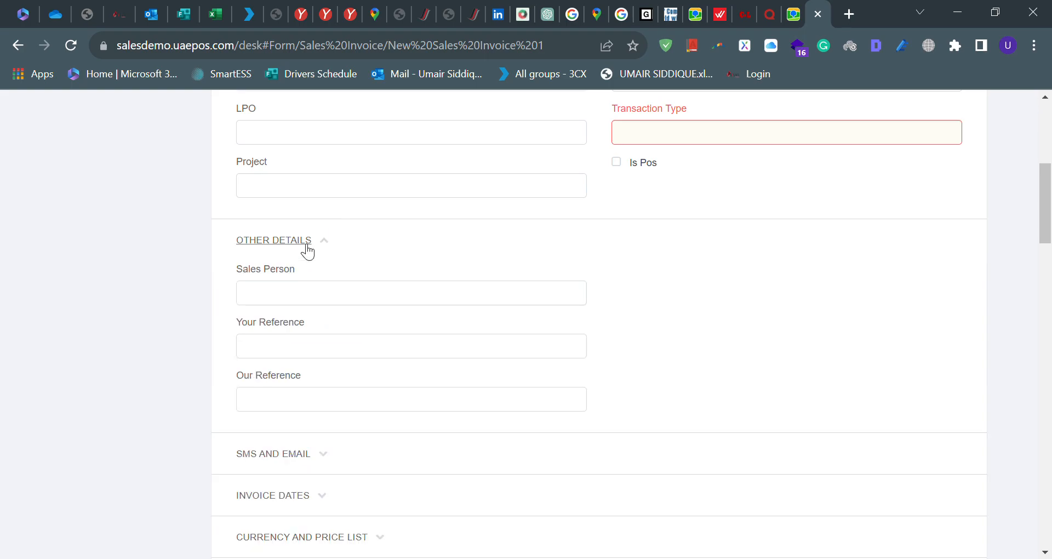
scroll(316, 294, "down", 4)
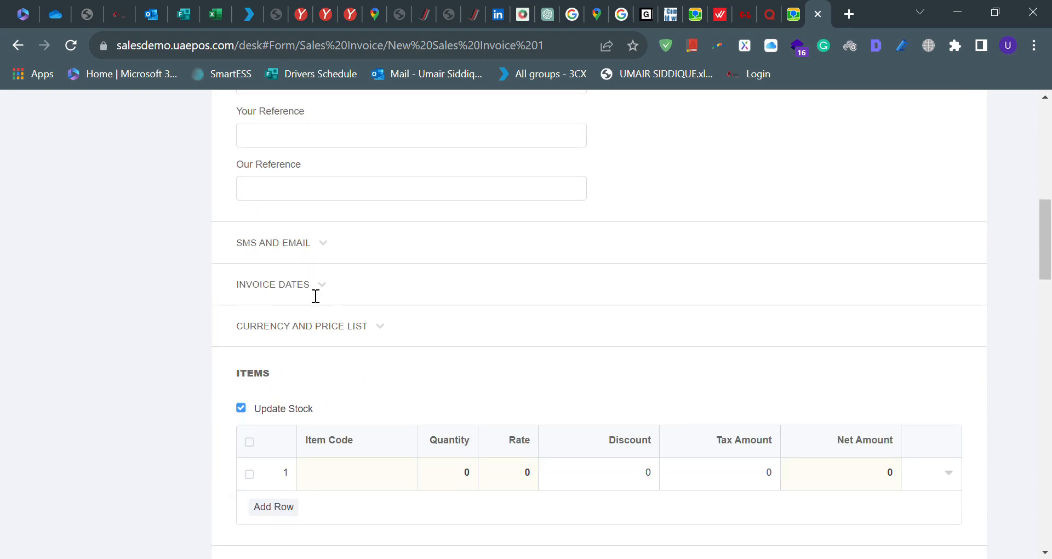
left_click(312, 247)
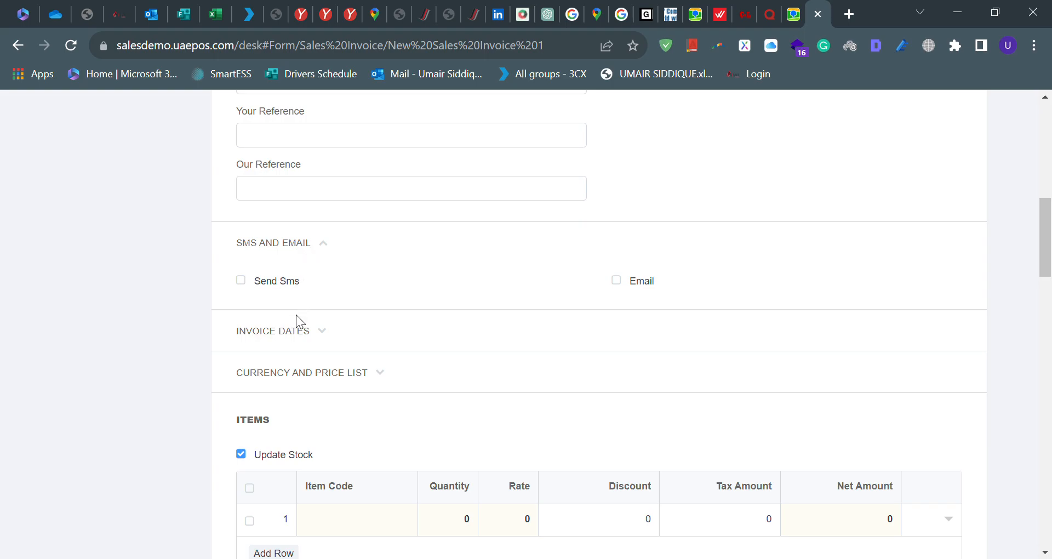
left_click(296, 331)
scroll(300, 334, "down", 2)
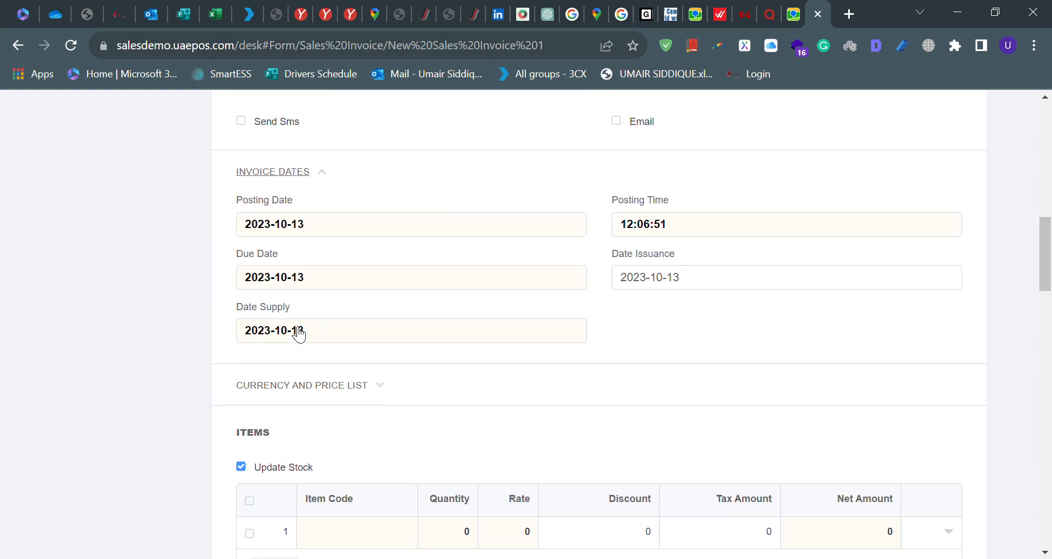
left_click(291, 391)
scroll(292, 399, "down", 8)
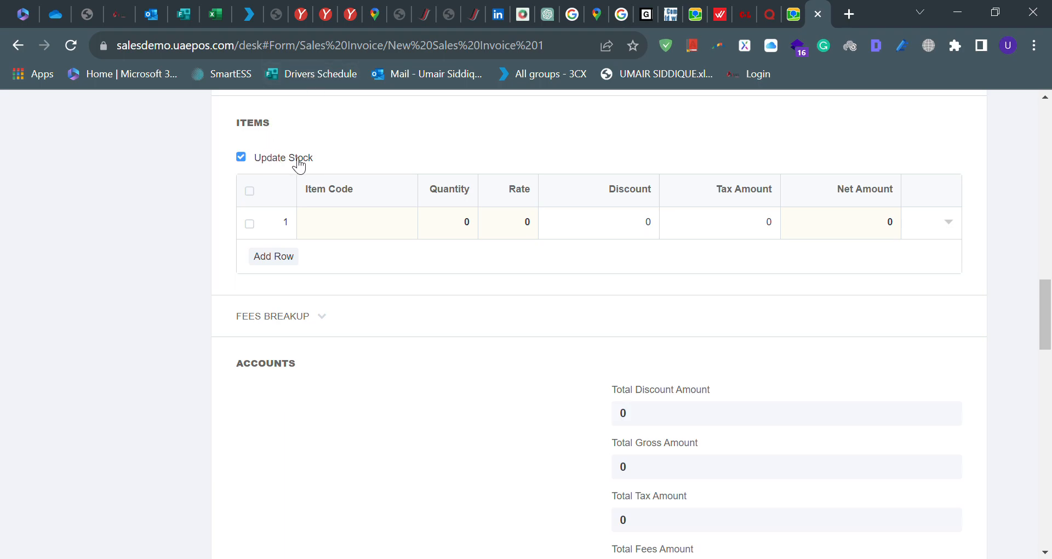
Examine the invoice's Items table, Accounts totals and Advance Payment section.
scroll(621, 328, "down", 1)
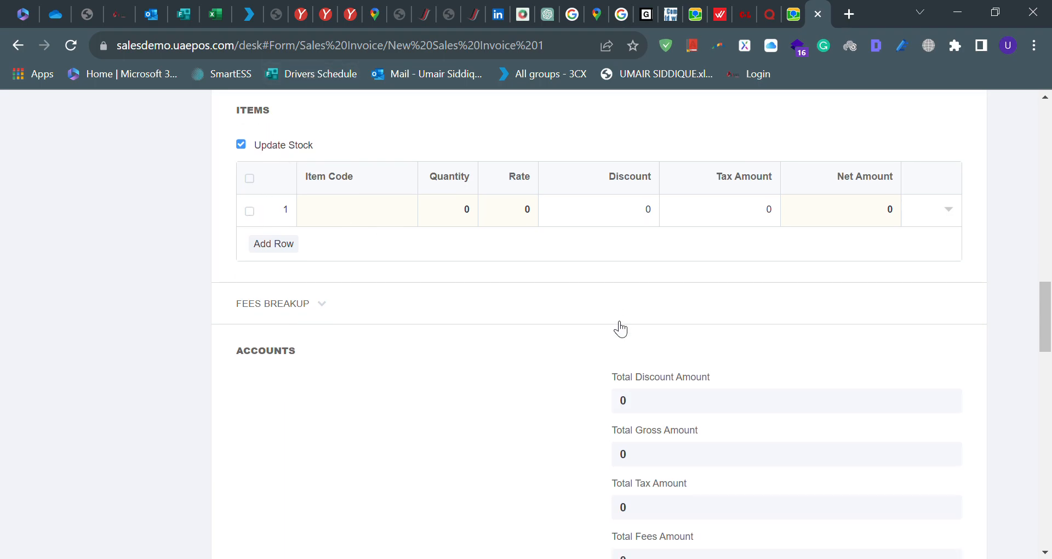
scroll(646, 401, "down", 15)
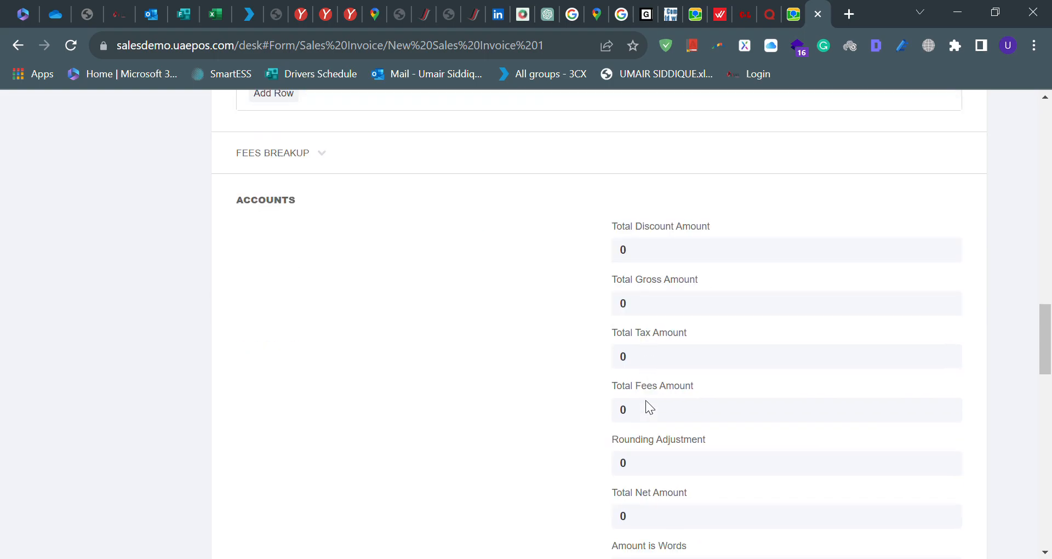
scroll(645, 401, "up", 10)
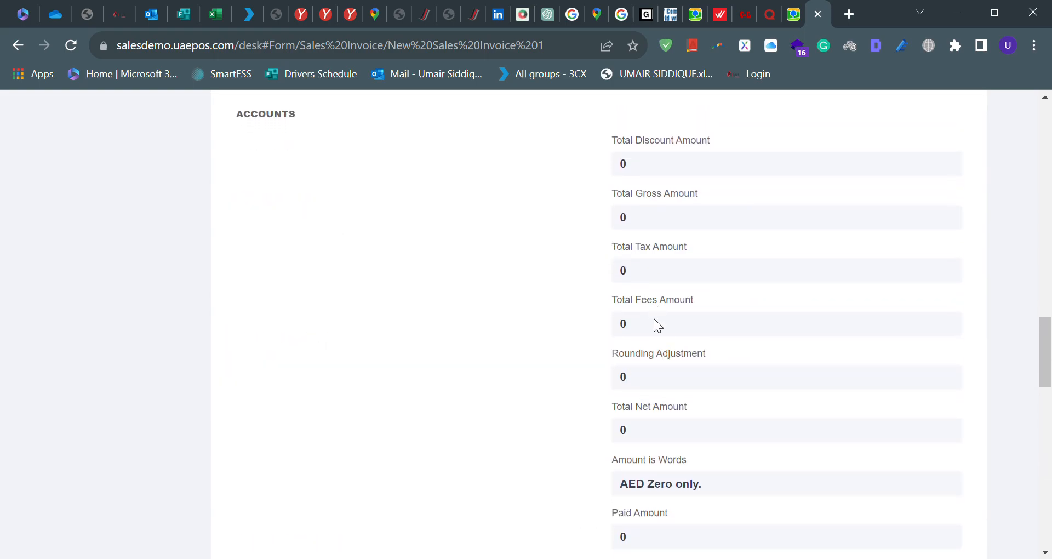
scroll(643, 357, "down", 3)
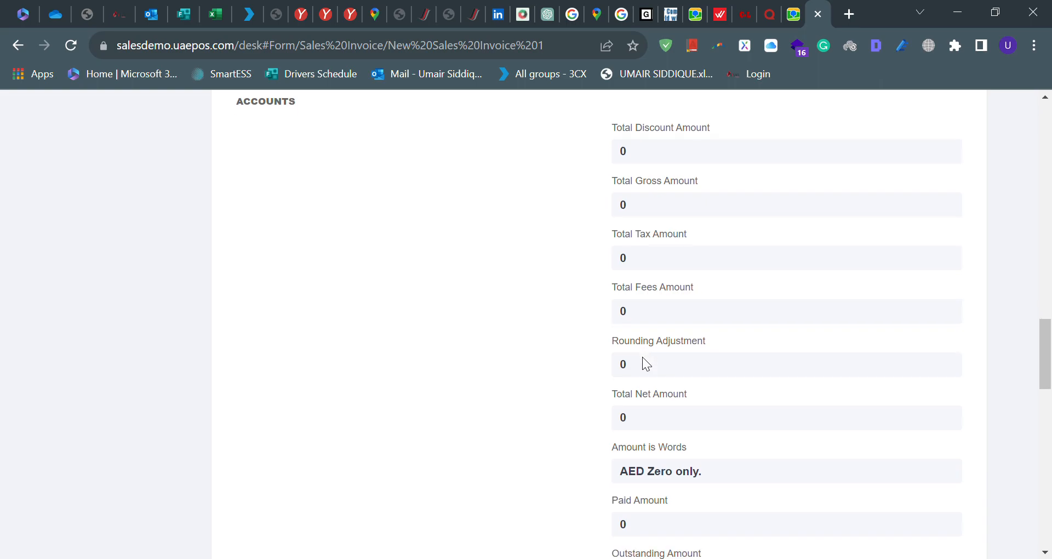
scroll(690, 363, "down", 12)
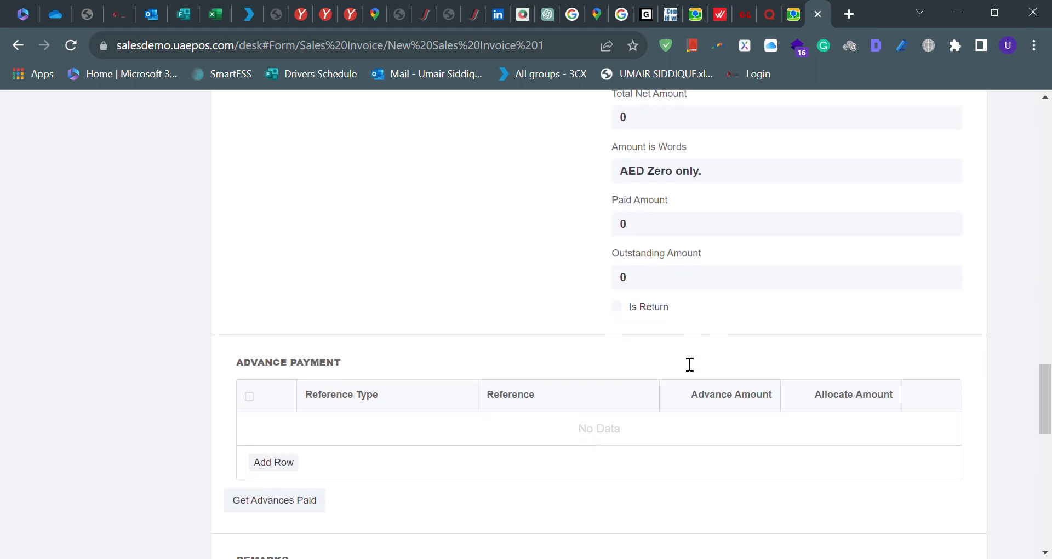
Read the payment terms, payment methods and bank account details under Payment Terms Detail.
scroll(682, 356, "down", 5)
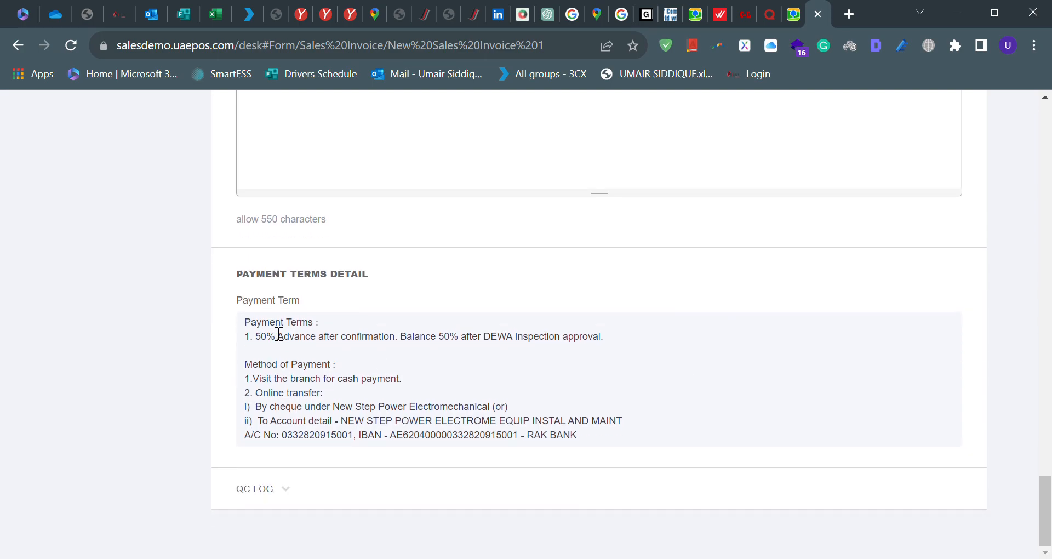
left_click_drag(269, 323, 360, 363)
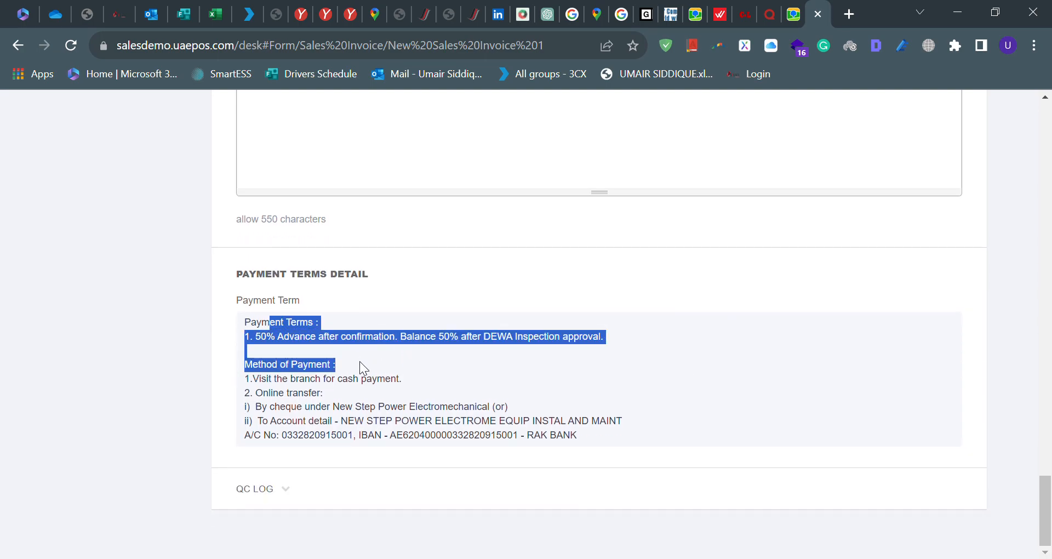
left_click(361, 363)
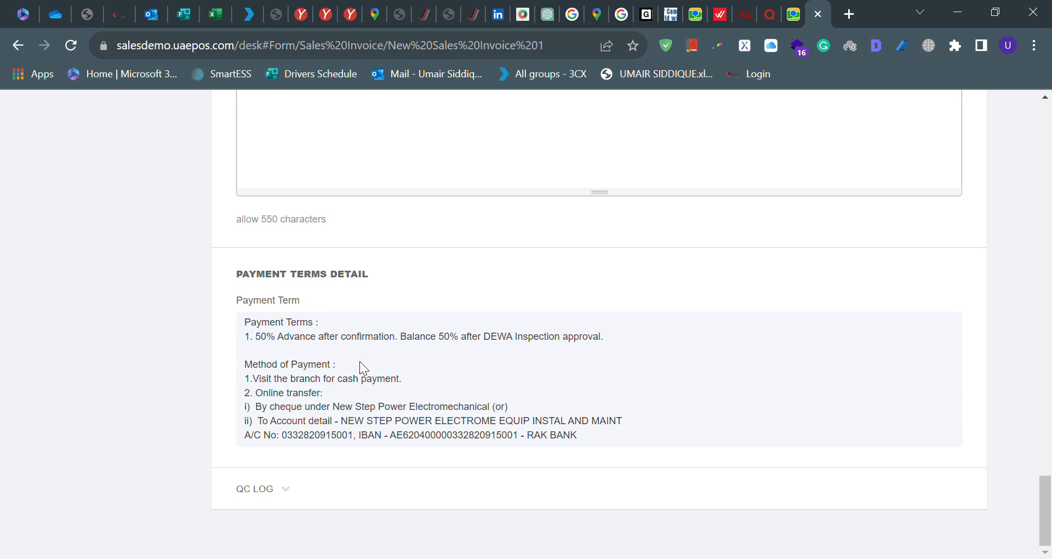
left_click_drag(446, 423, 559, 440)
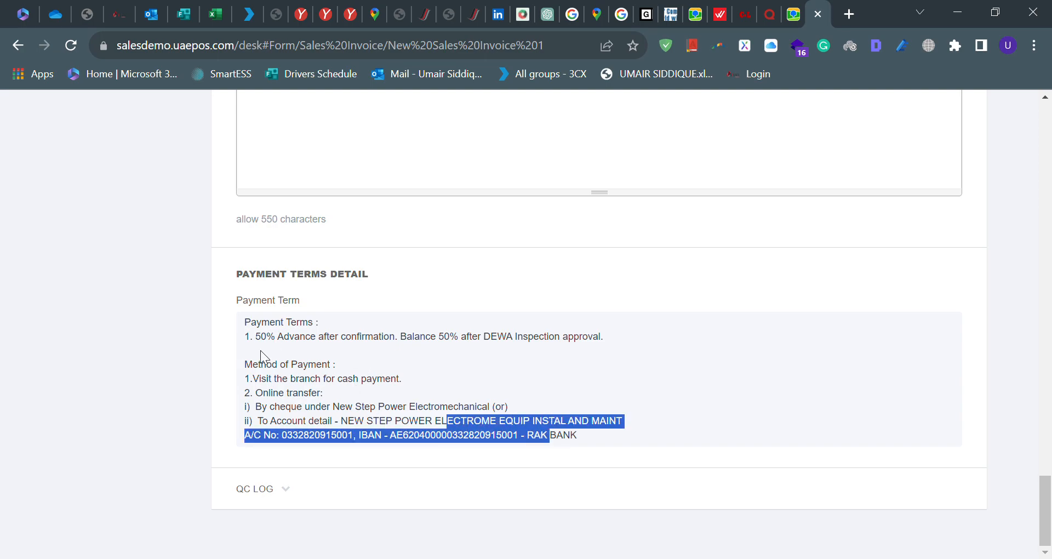
Try to save the new sales invoice without any items, dismiss the message and return to the home desk.
scroll(261, 350, "up", 15)
scroll(261, 351, "up", 10)
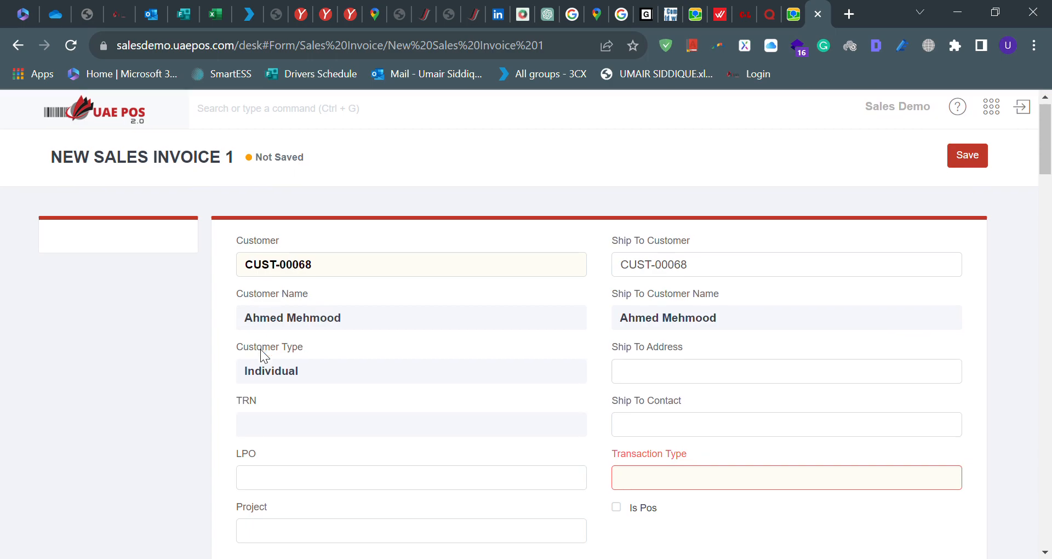
left_click(959, 164)
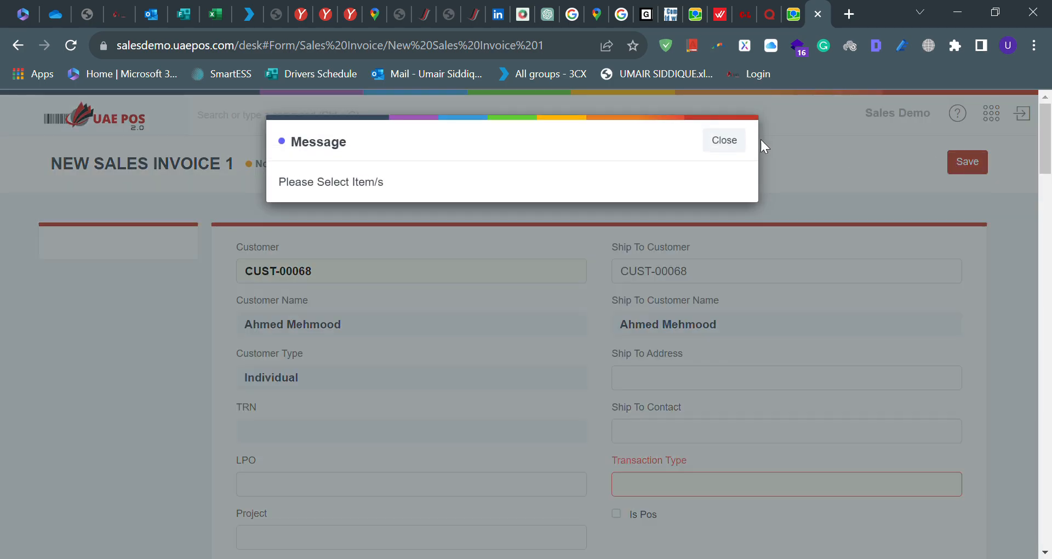
left_click(724, 141)
left_click(139, 130)
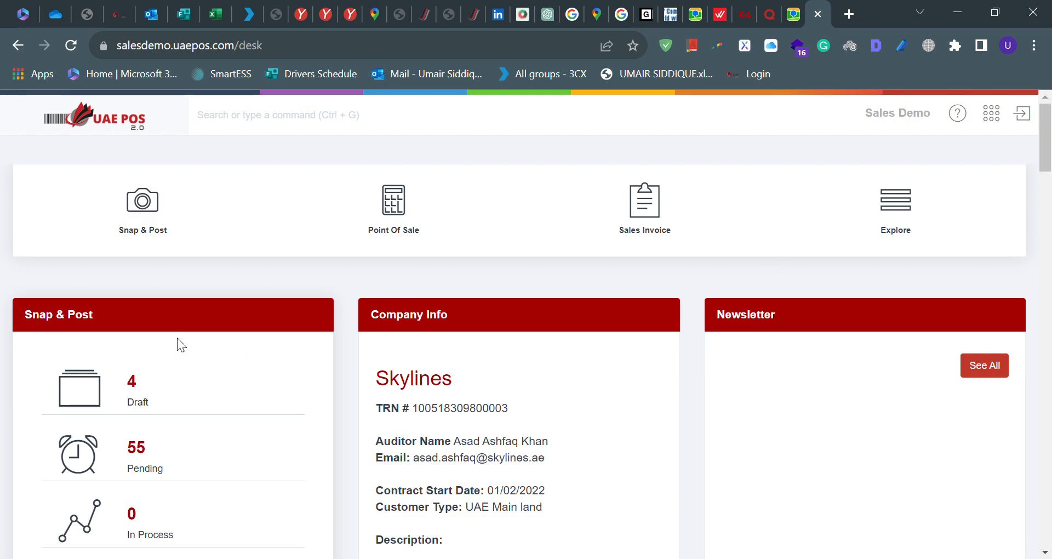
Examine the Snap & Post, Company Info and Newsletter cards on the home desk.
scroll(177, 338, "down", 1)
scroll(177, 338, "down", 3)
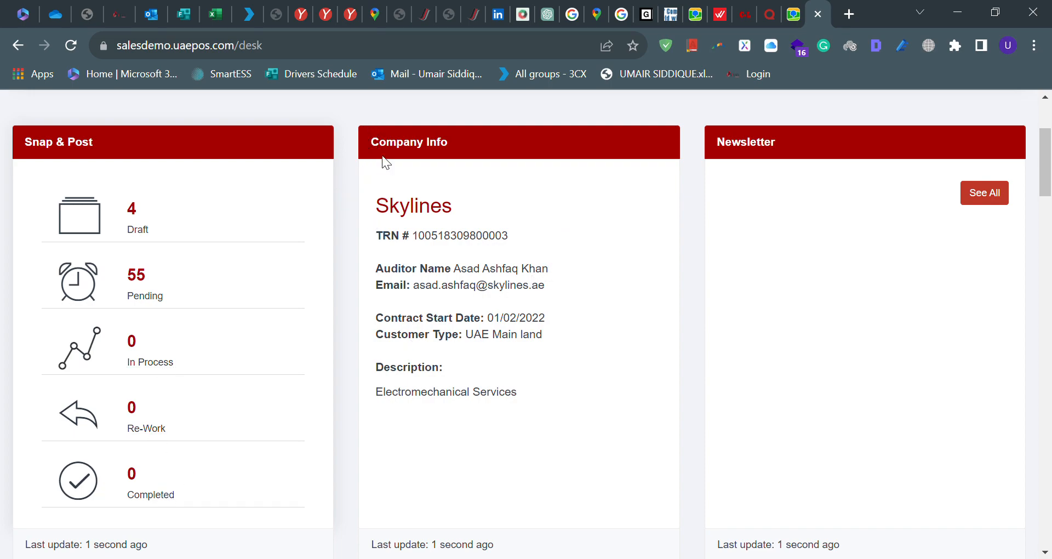
left_click_drag(373, 172, 541, 398)
left_click(540, 400)
scroll(919, 201, "up", 1)
scroll(918, 202, "down", 1)
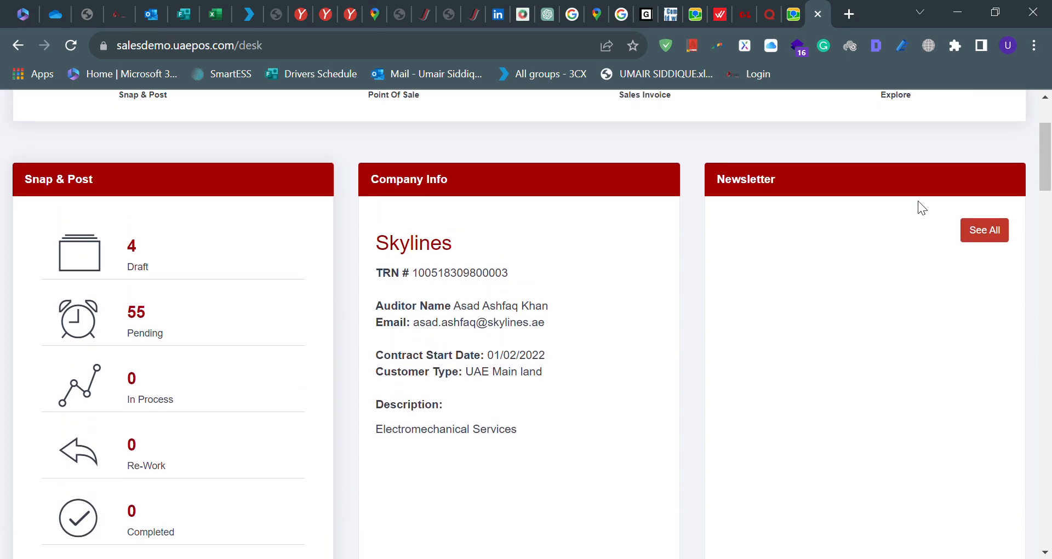
scroll(919, 200, "up", 1)
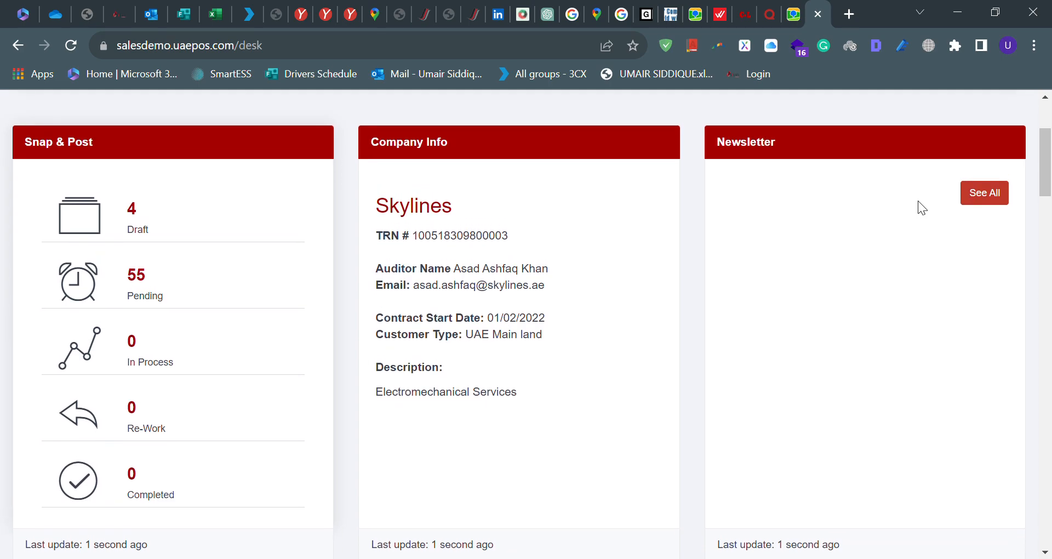
scroll(919, 201, "down", 1)
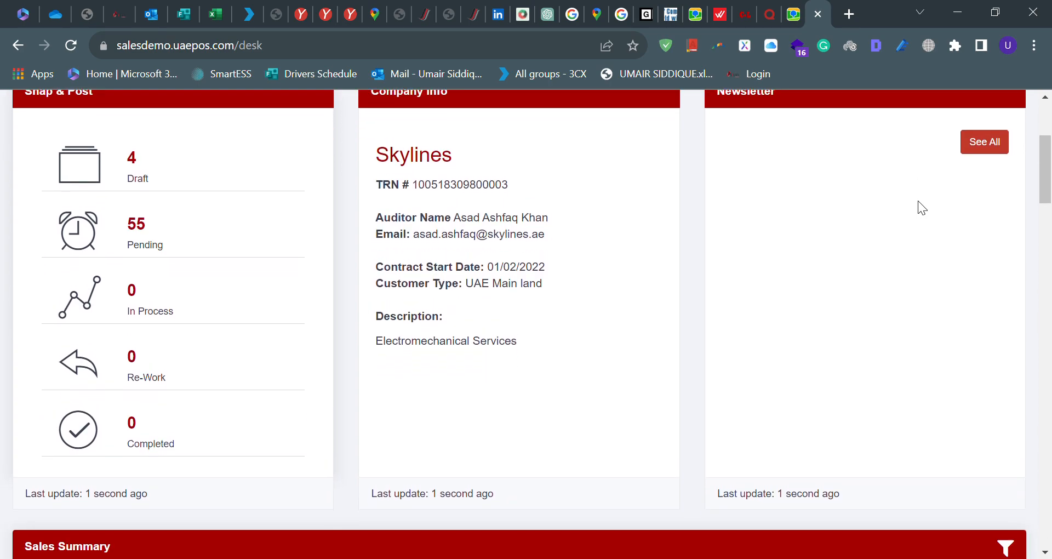
scroll(919, 201, "up", 2)
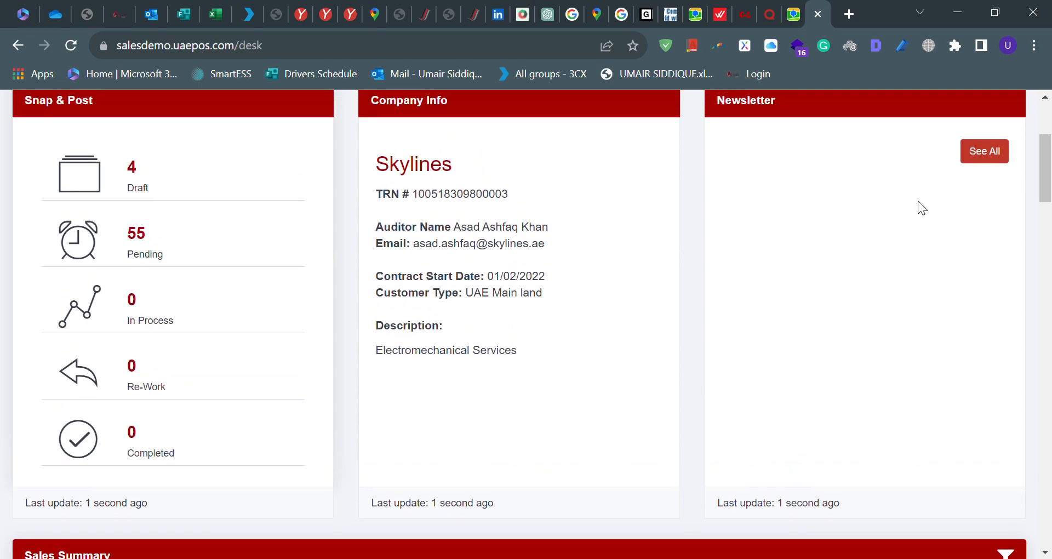
scroll(919, 201, "up", 1)
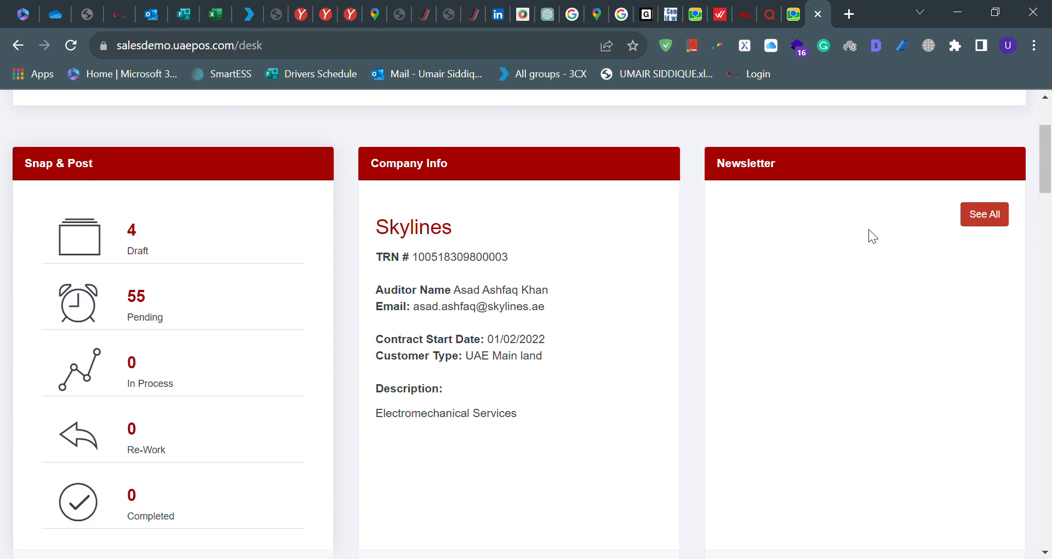
scroll(869, 229, "up", 3)
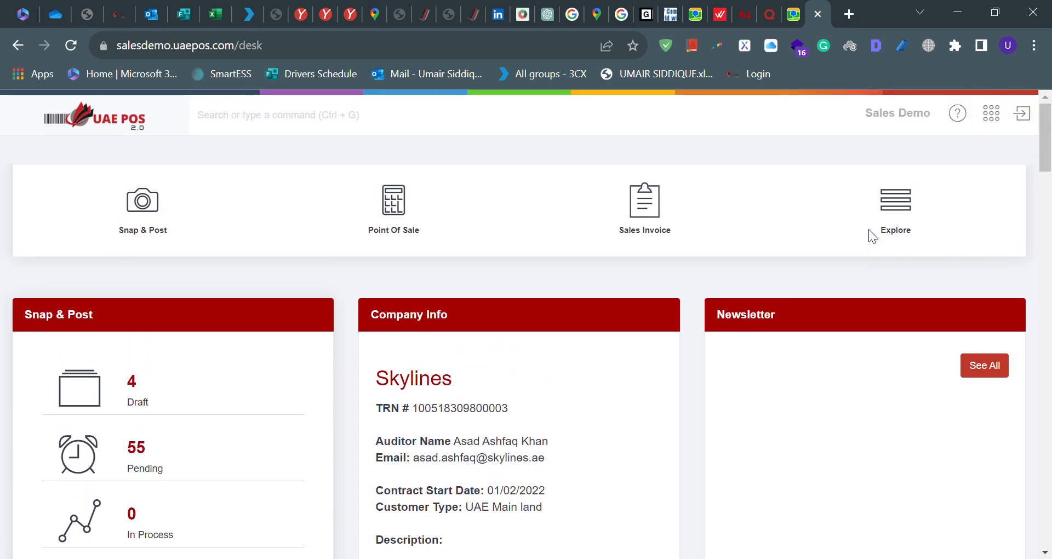
Open the Territory tree from the Sales setups in Explore and inspect the Ajman node.
left_click(904, 208)
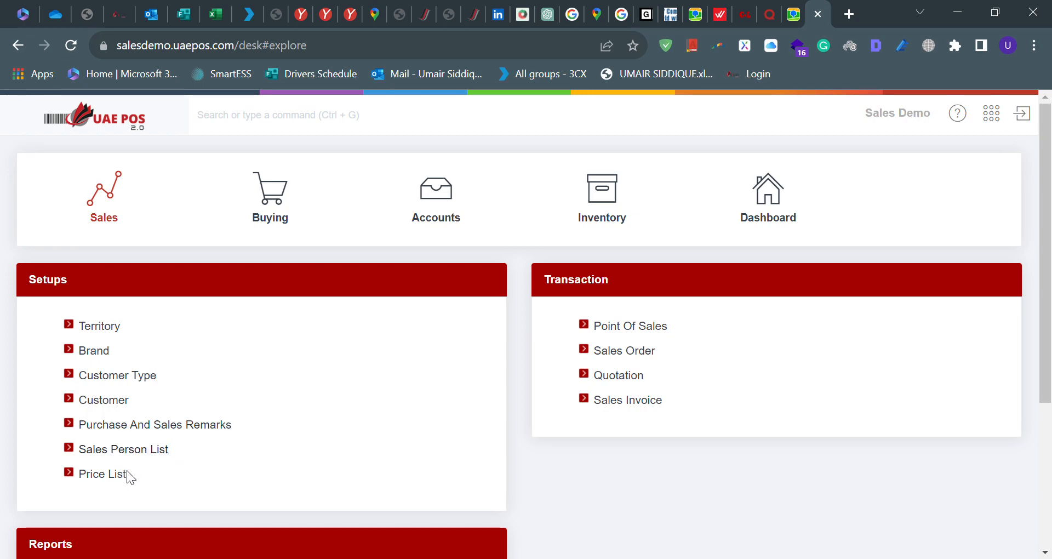
left_click(114, 327)
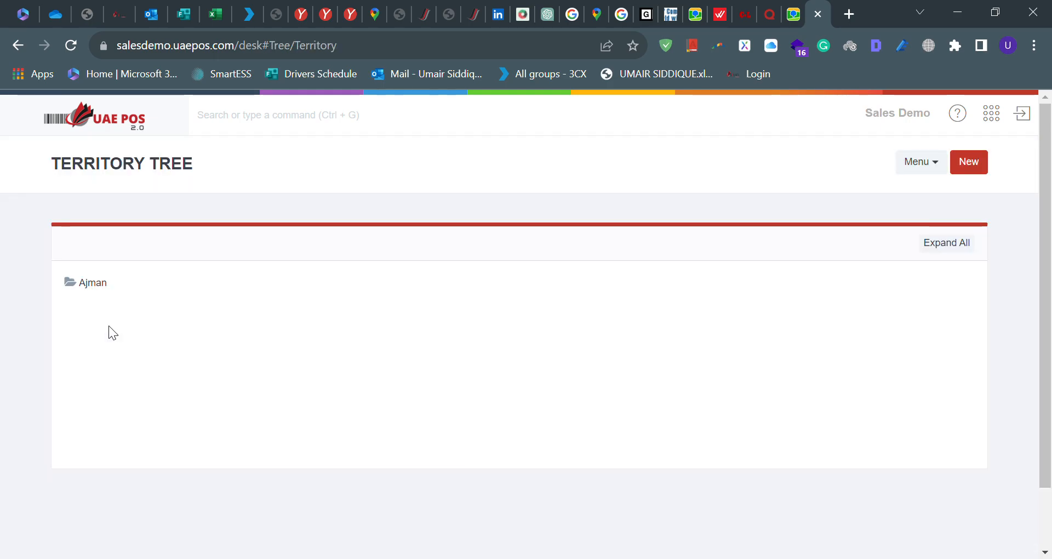
left_click(96, 287)
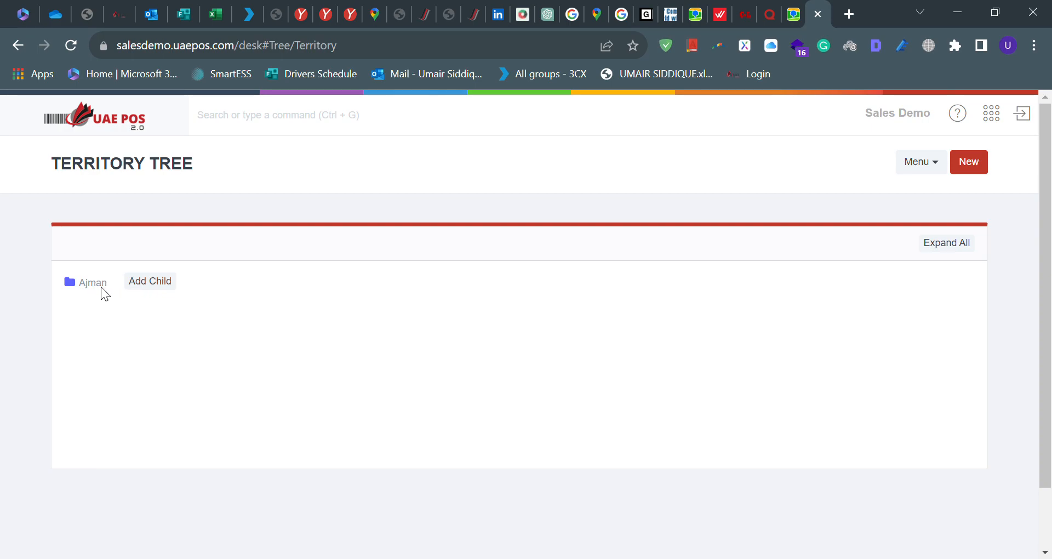
left_click(85, 288)
left_click(87, 289)
Check which actions the Territory tree offers without choosing one and go back to the Sales setups.
left_click(934, 169)
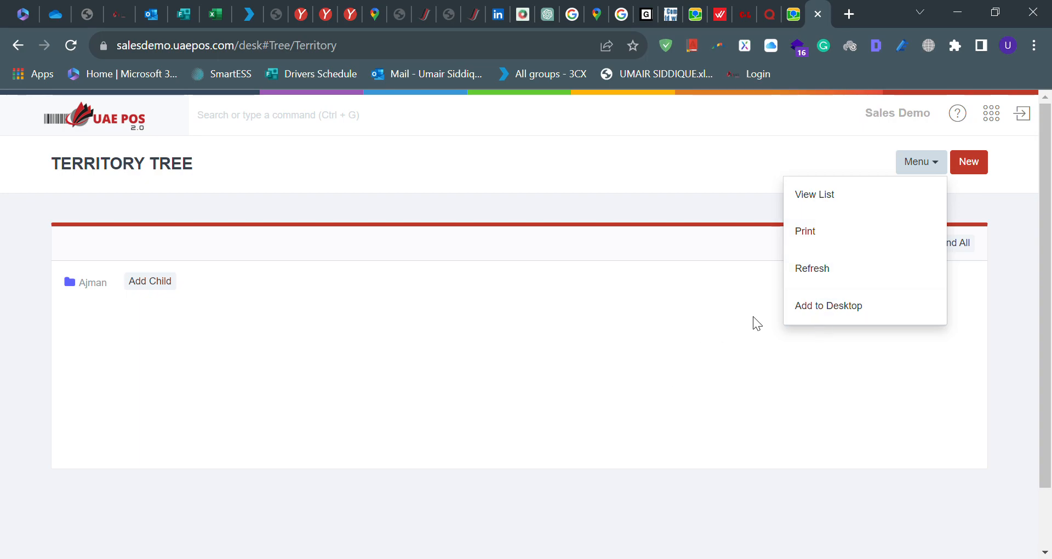
left_click(279, 179)
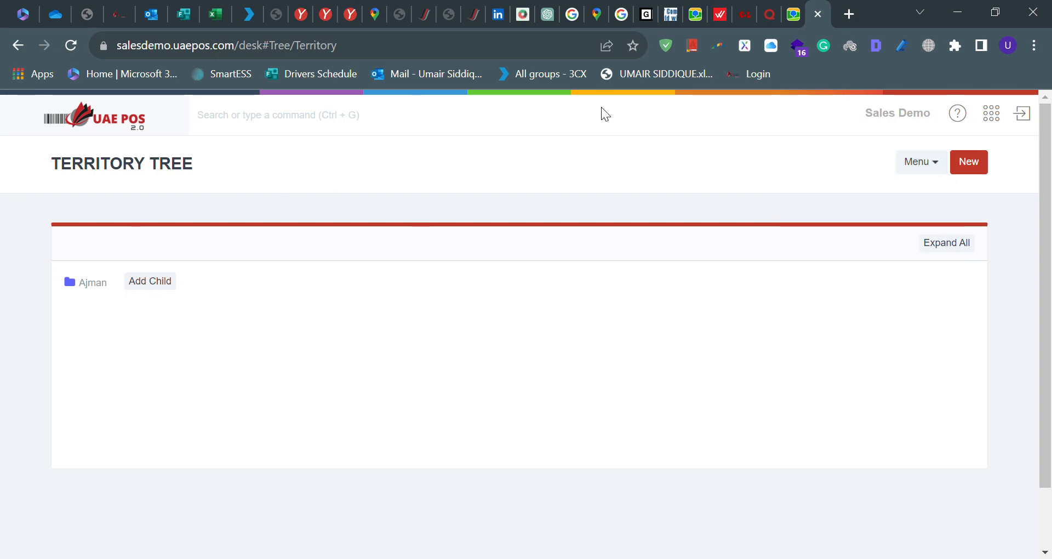
left_click(18, 45)
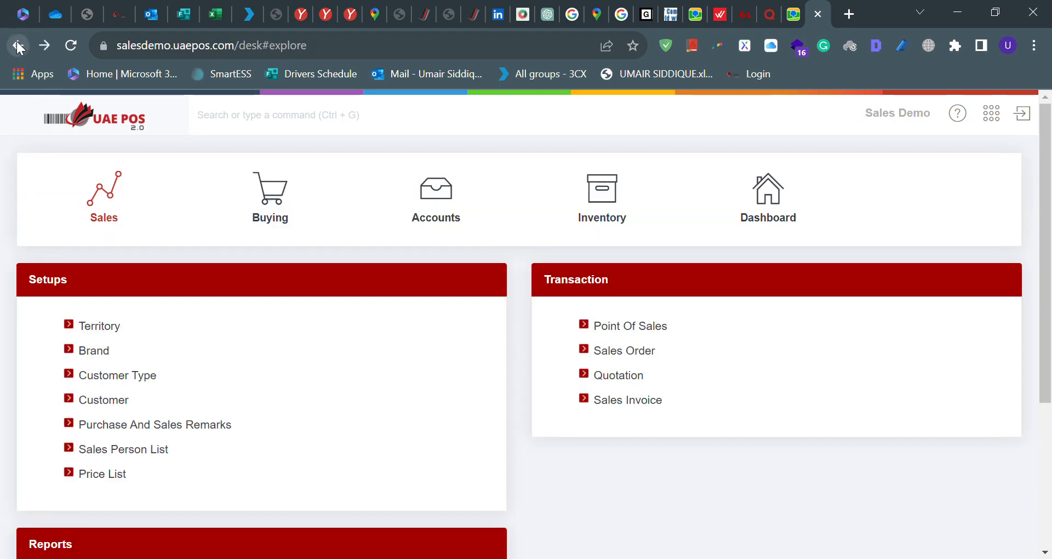
Open the Brand list and start a new brand to examine its Brand Name and Description fields.
left_click(102, 354)
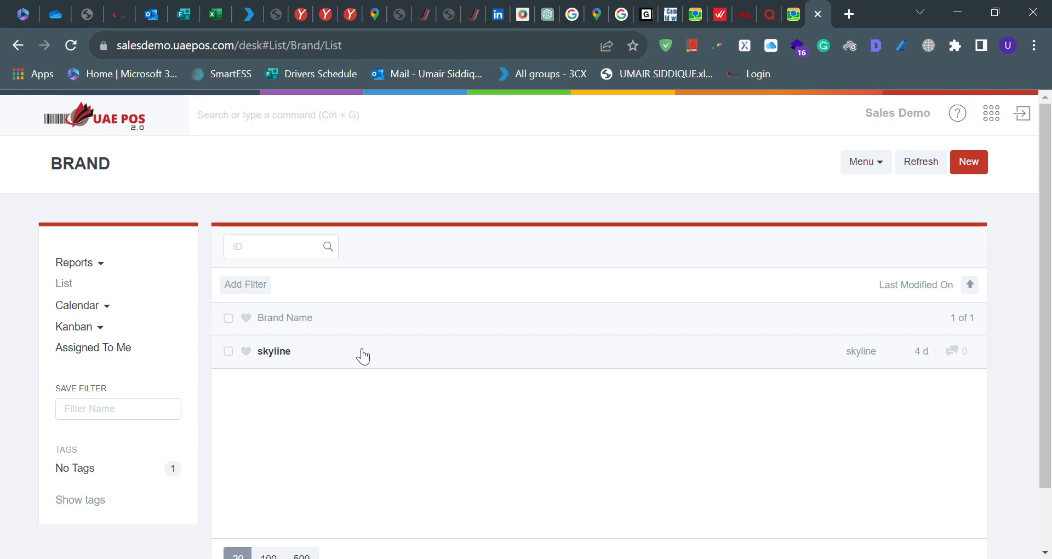
scroll(352, 377, "down", 1)
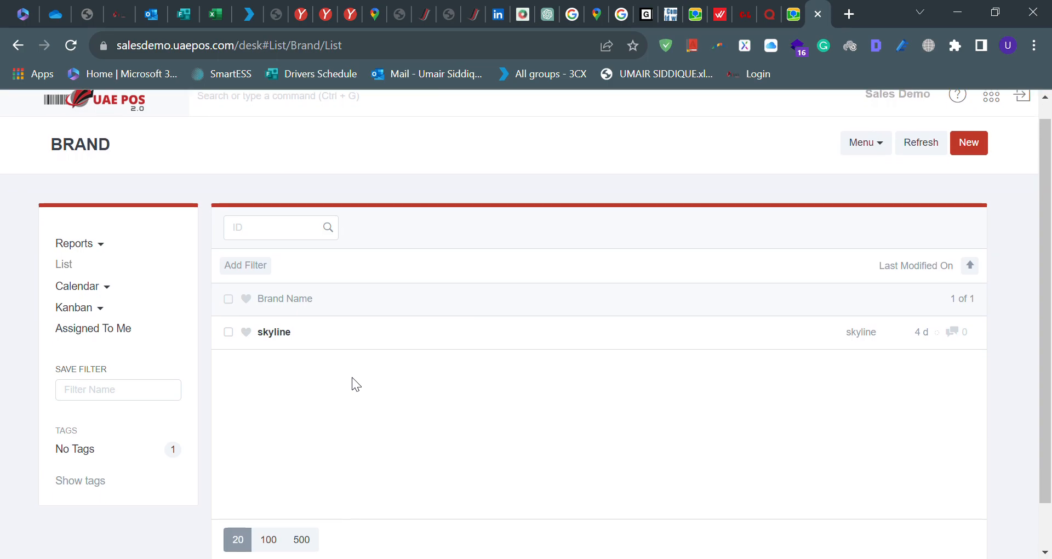
scroll(352, 377, "up", 1)
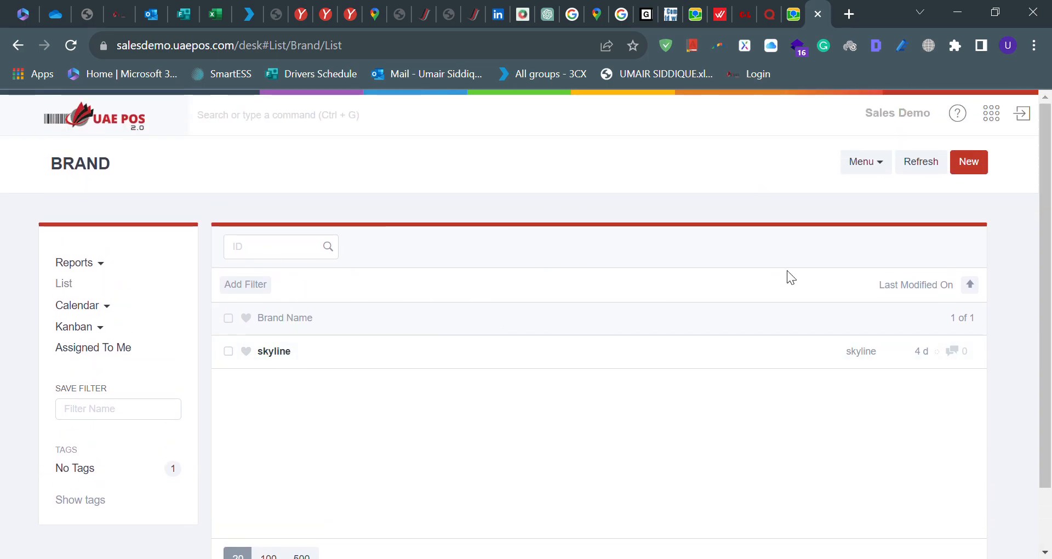
left_click(969, 163)
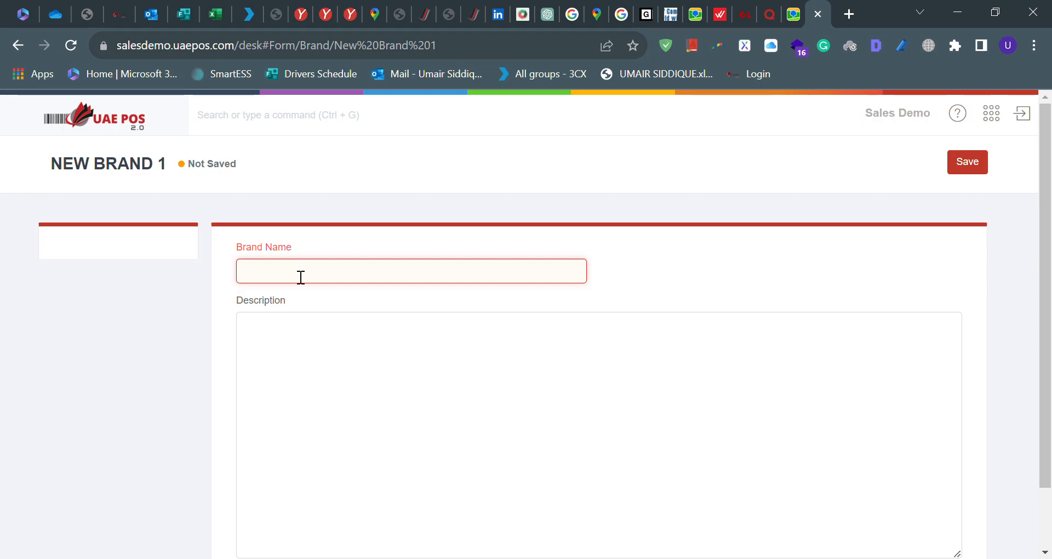
left_click(312, 357)
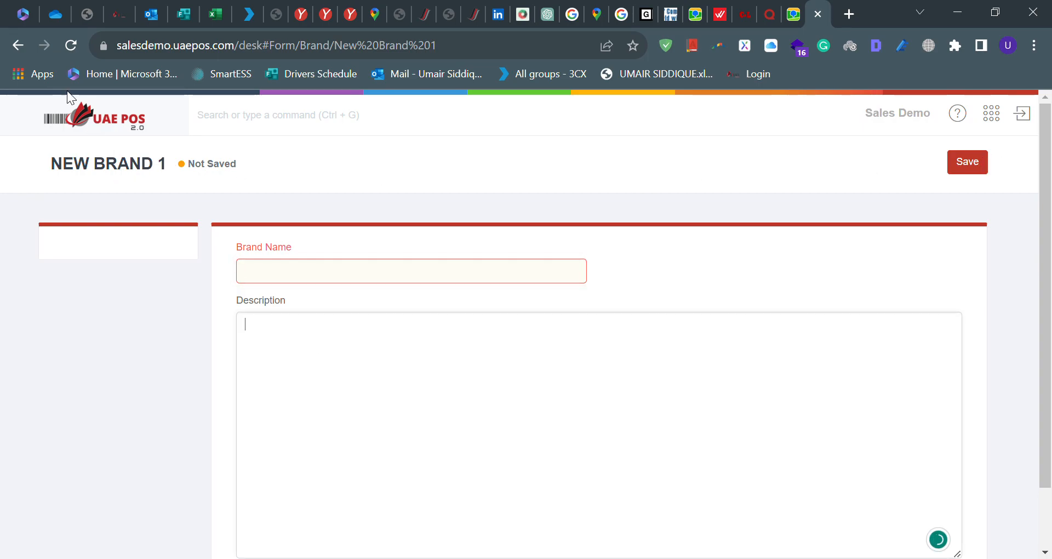
Leave the new brand form unsaved, look over the Brand list and go back to the Sales setups.
left_click(20, 46)
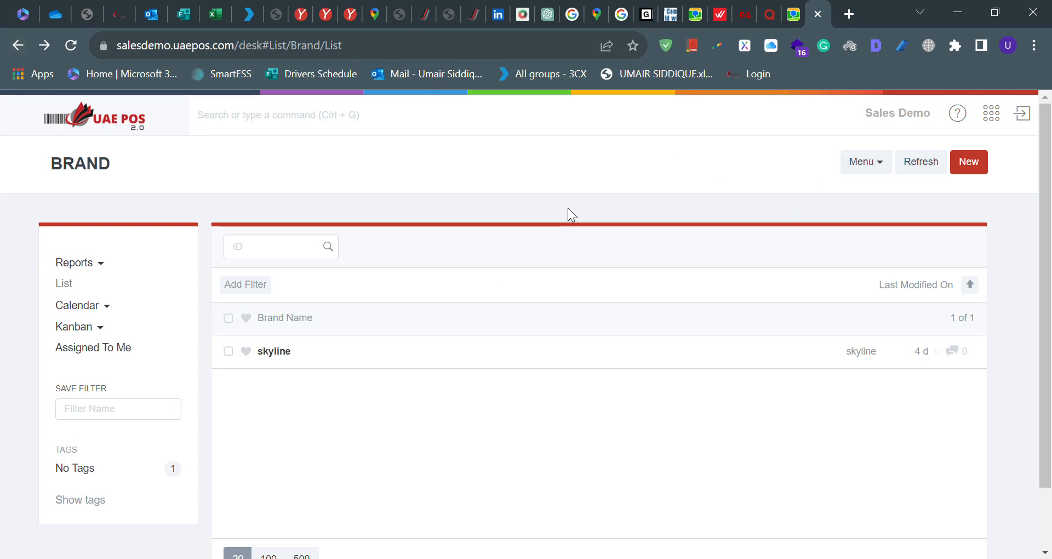
scroll(568, 208, "down", 1)
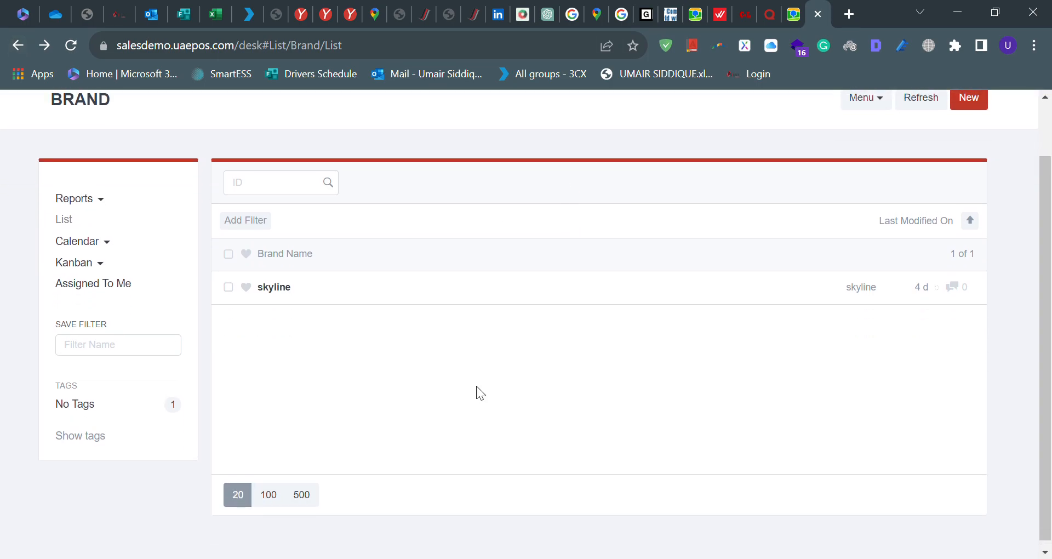
scroll(470, 395, "up", 1)
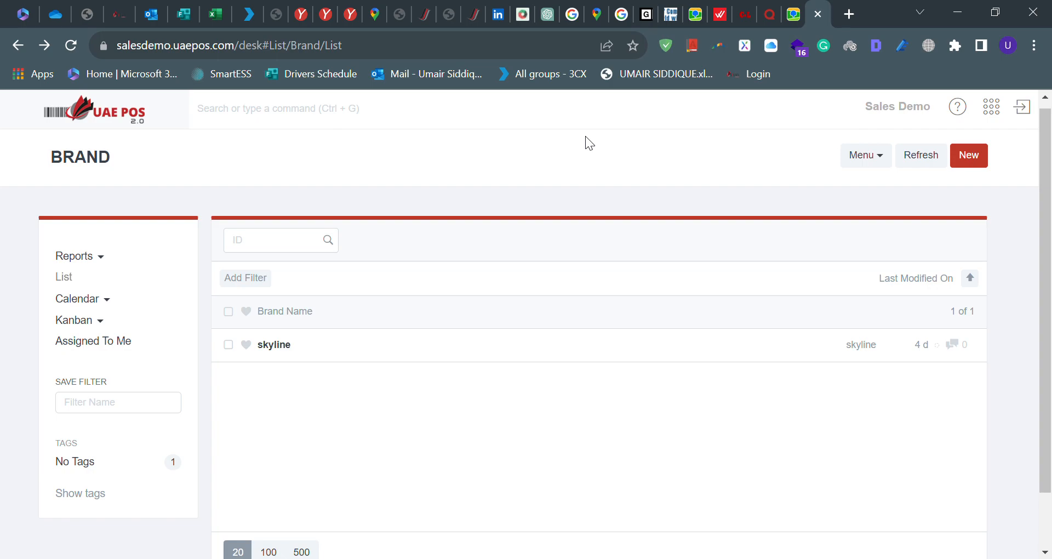
left_click(22, 45)
Open the Customer Type list from the Sales setups, then create and save a customer type named ABC.
left_click(117, 378)
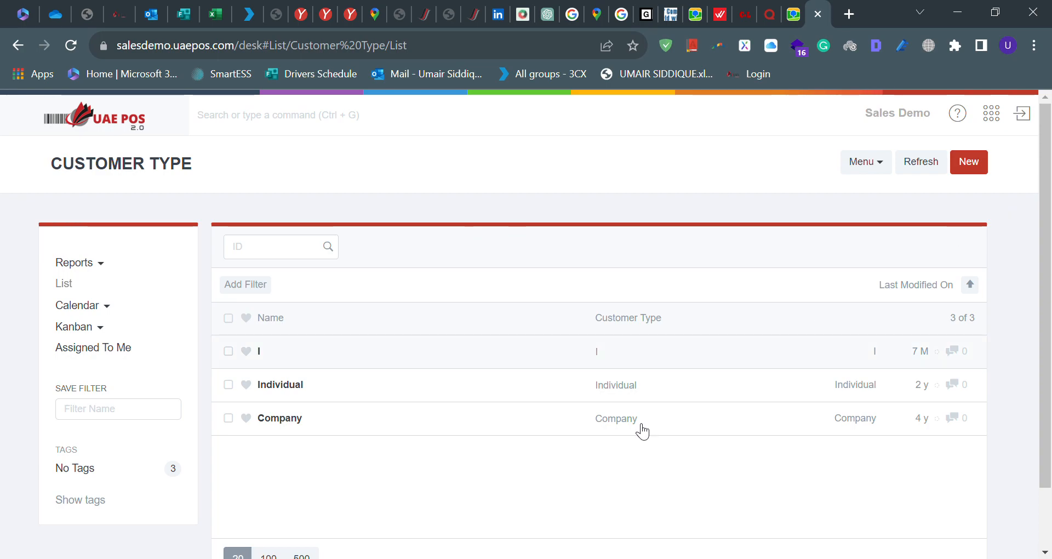
left_click(975, 163)
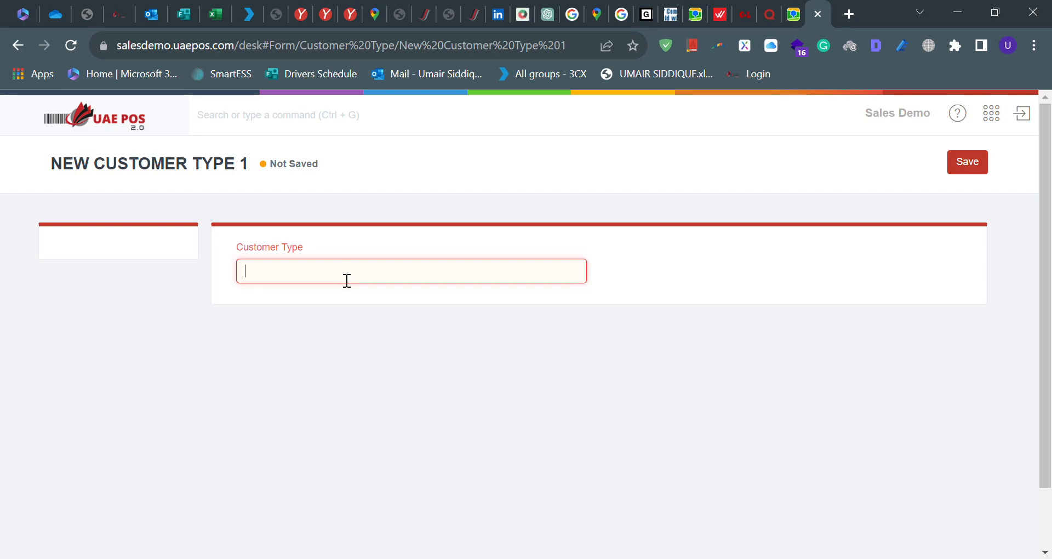
type("ABC")
left_click(958, 163)
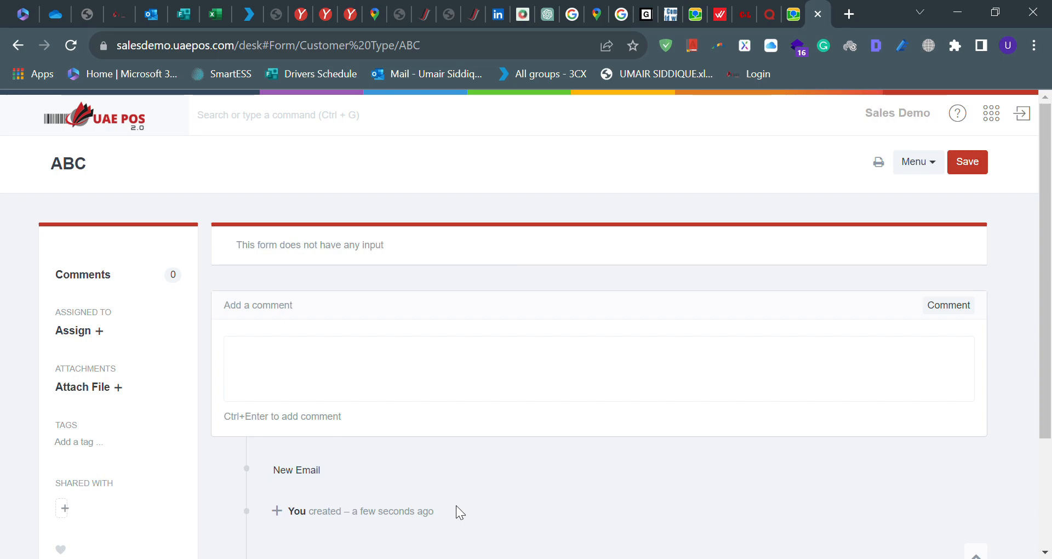
Look through the ABC customer type's comment and activity sections and return to the Sales setups.
scroll(456, 505, "down", 2)
left_click(346, 296)
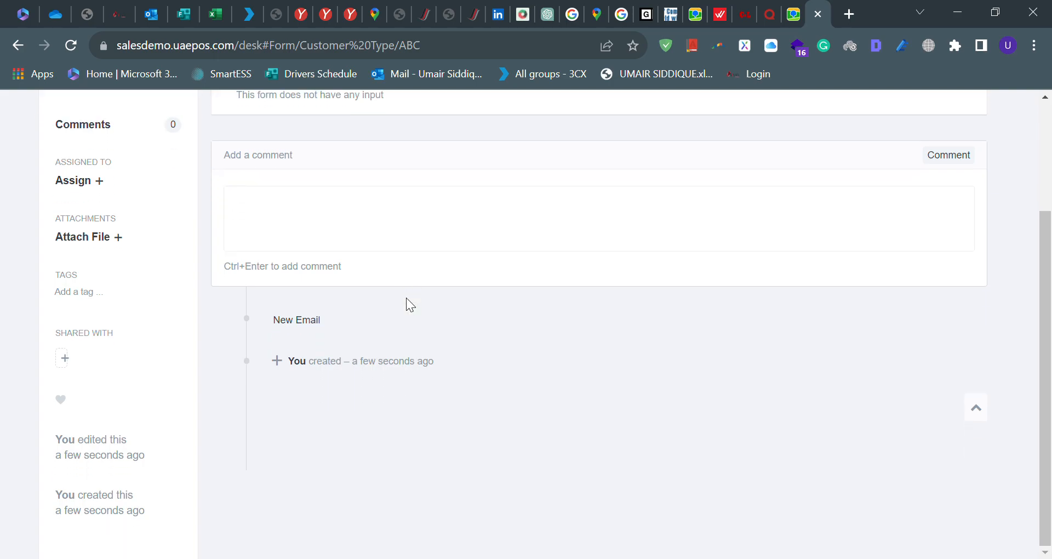
scroll(406, 298, "up", 2)
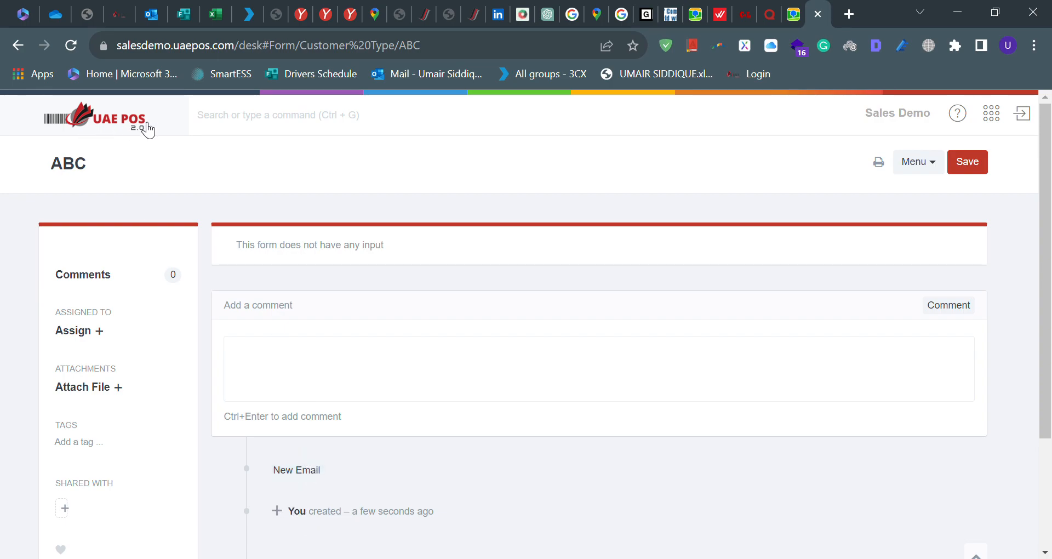
left_click(17, 46)
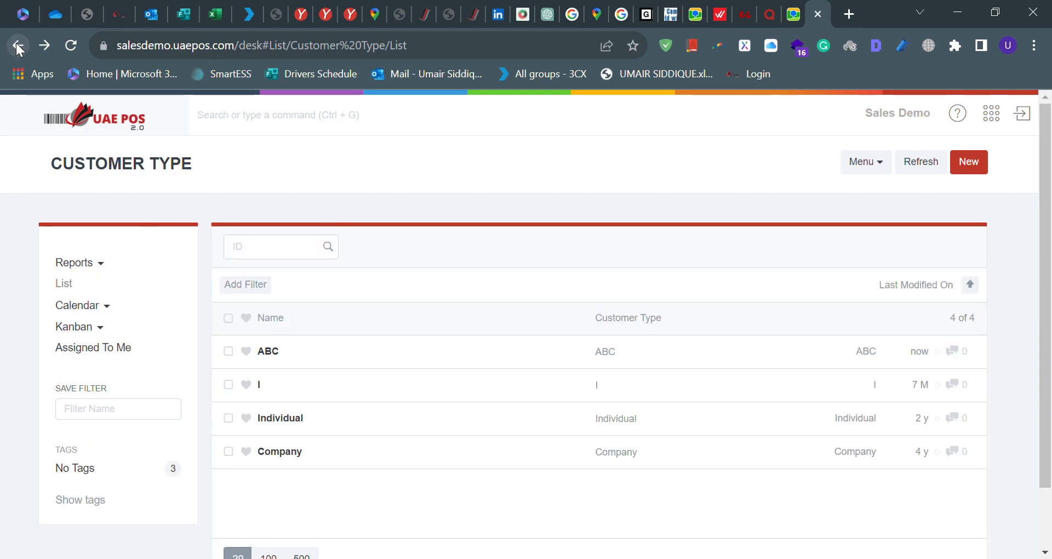
left_click(18, 46)
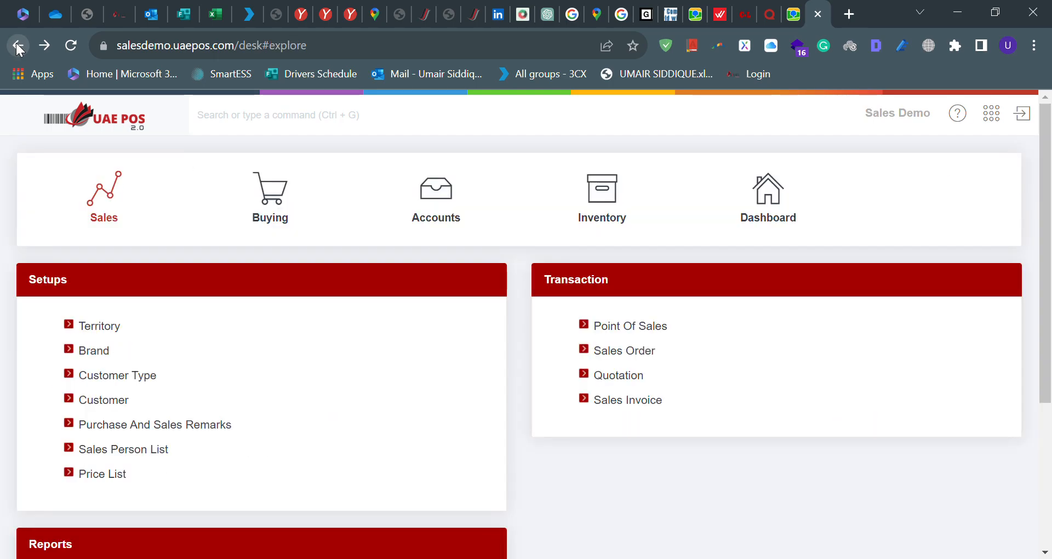
Open the Customer list from the Sales setups, look through it and start a new customer.
left_click(105, 400)
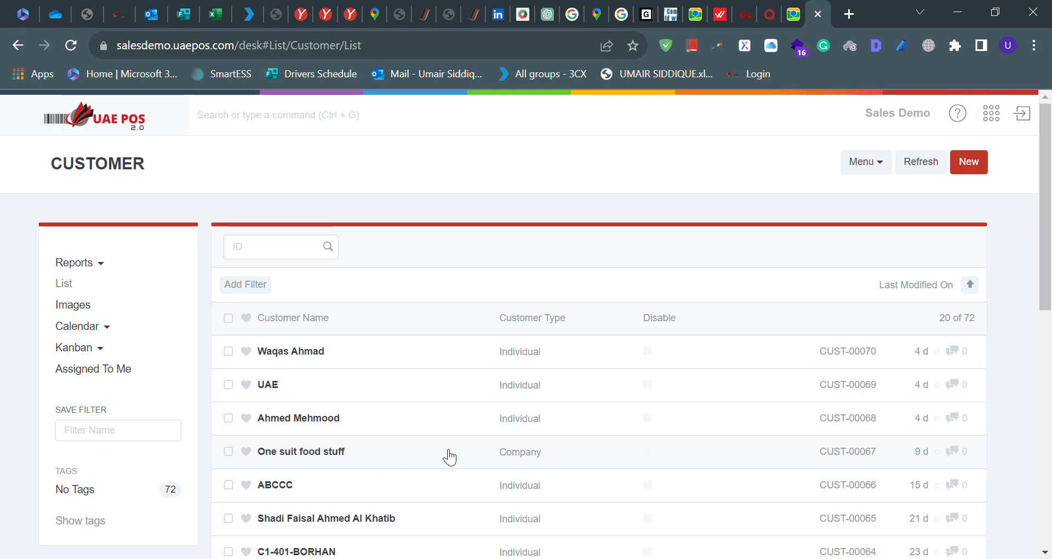
scroll(449, 456, "down", 4)
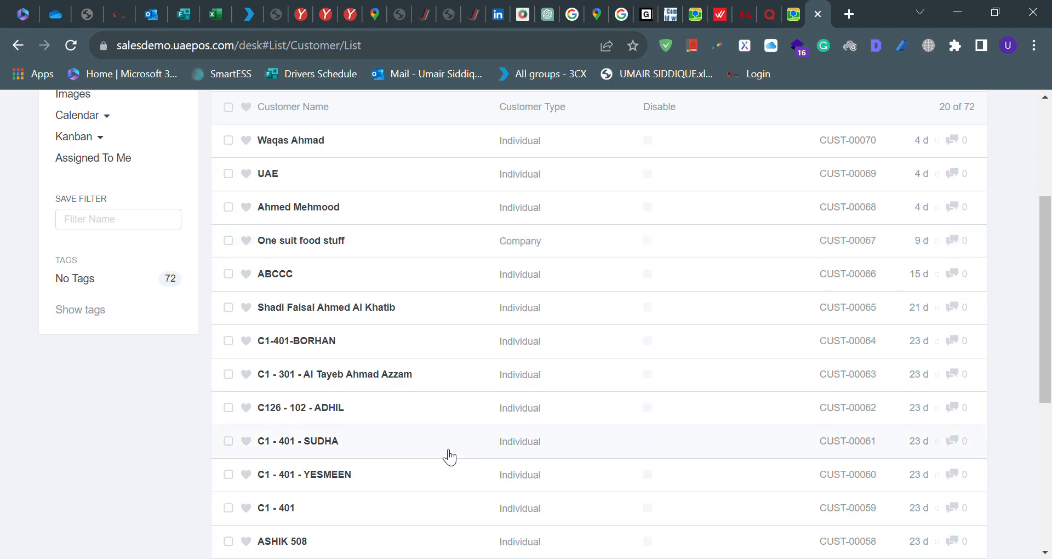
scroll(449, 457, "up", 4)
left_click(976, 163)
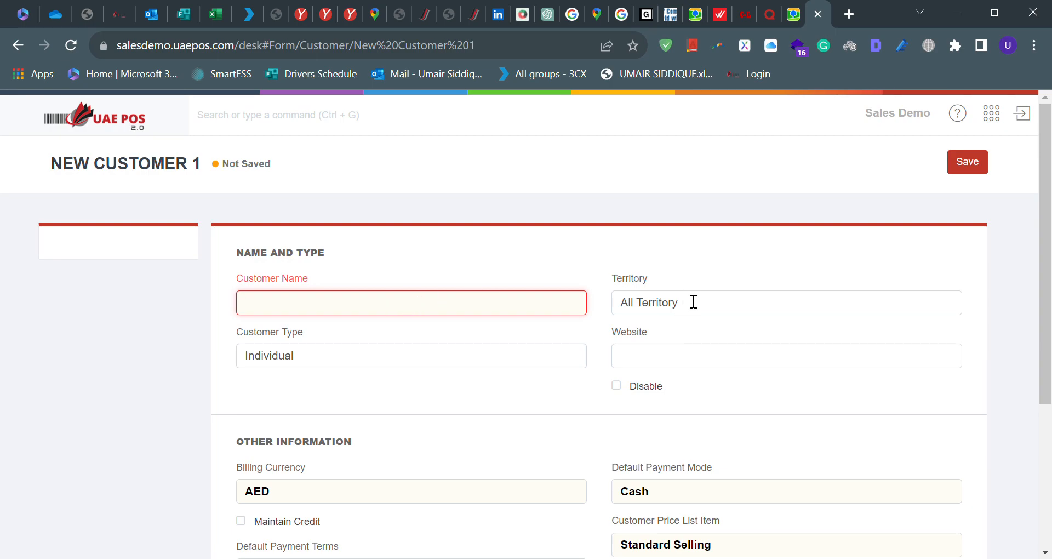
Examine the new customer's name, Territory and Customer Type fields, view the linked Individual type record and return to the form.
left_click(681, 306)
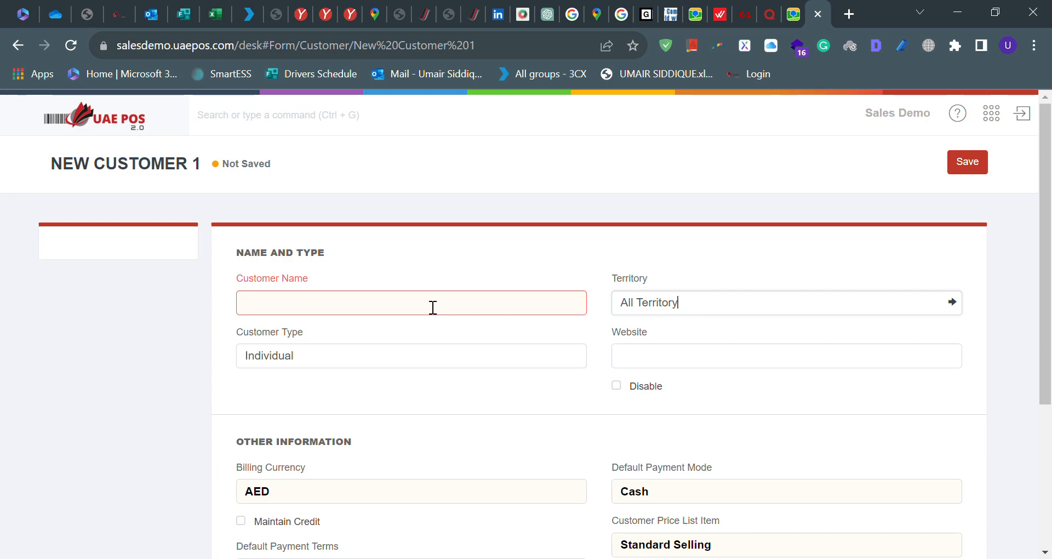
left_click(405, 315)
left_click(675, 310)
left_click(344, 361)
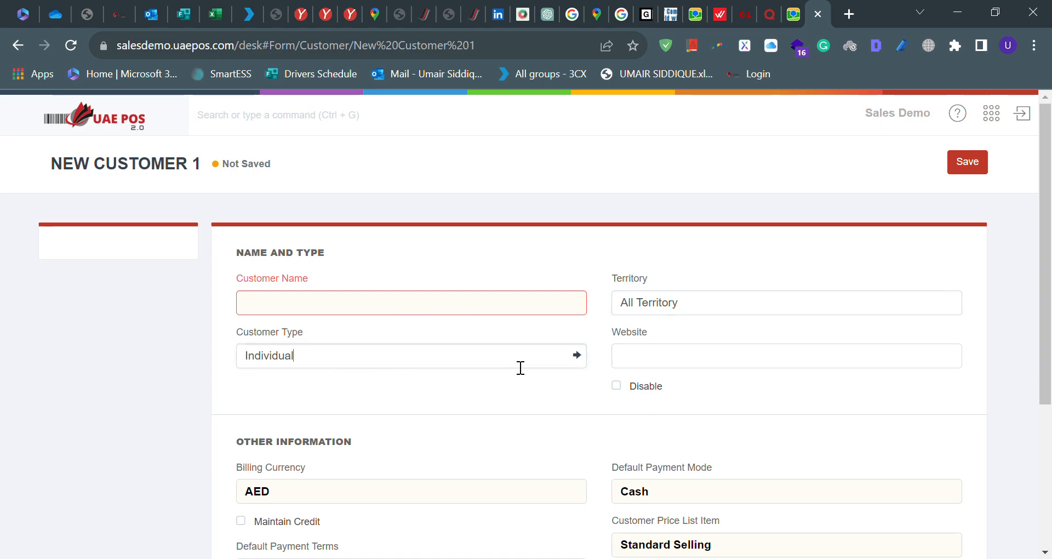
left_click(578, 359)
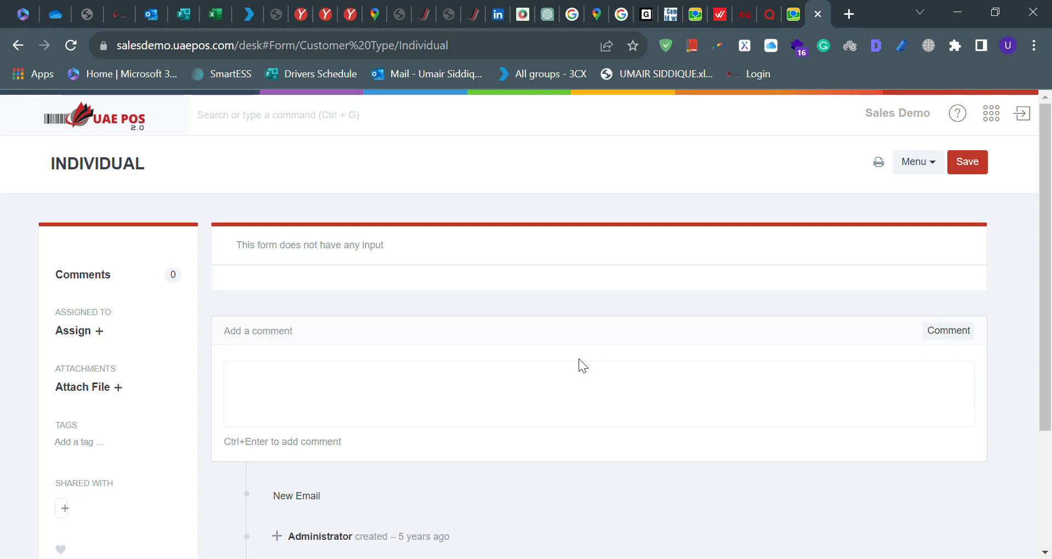
left_click(17, 46)
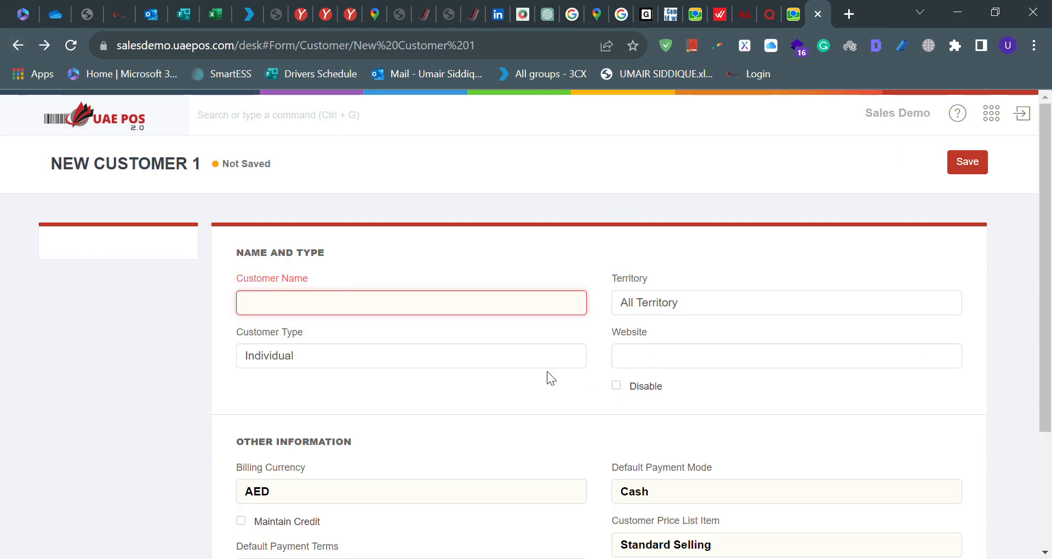
Inspect the new customer's Other Information fields, including Billing Currency, Customer Price List Item and Default Receivable Account.
scroll(515, 371, "down", 3)
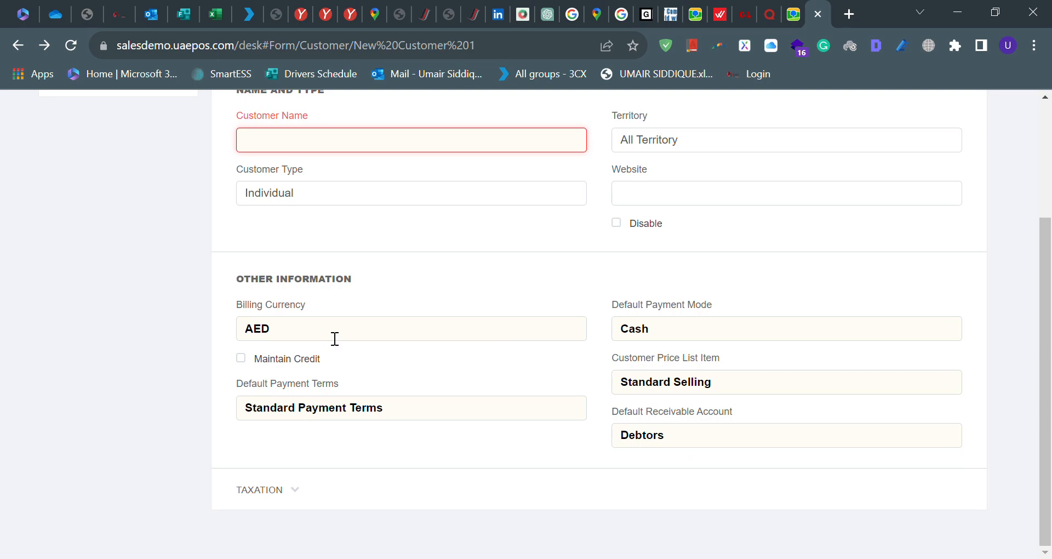
left_click(317, 334)
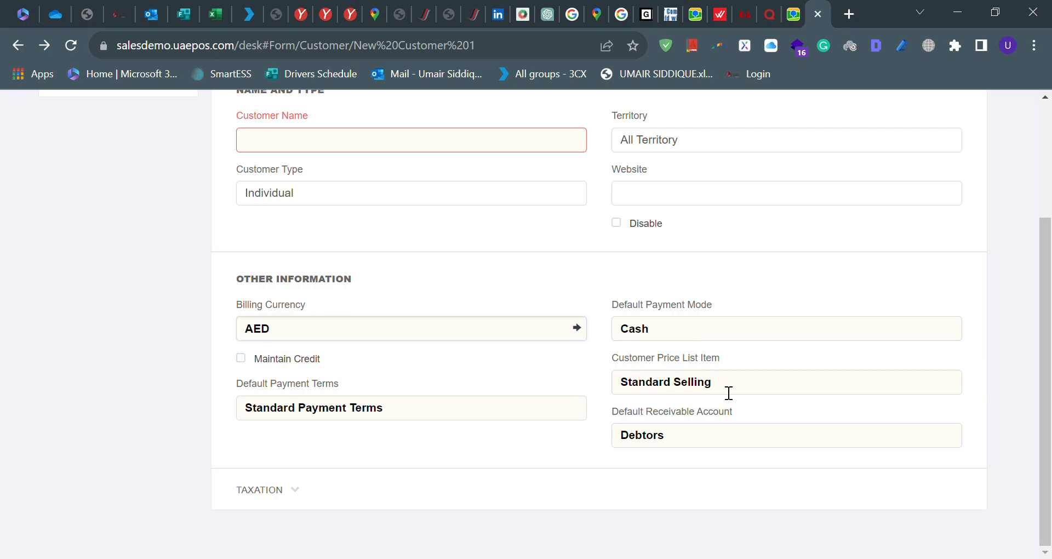
double_click(700, 390)
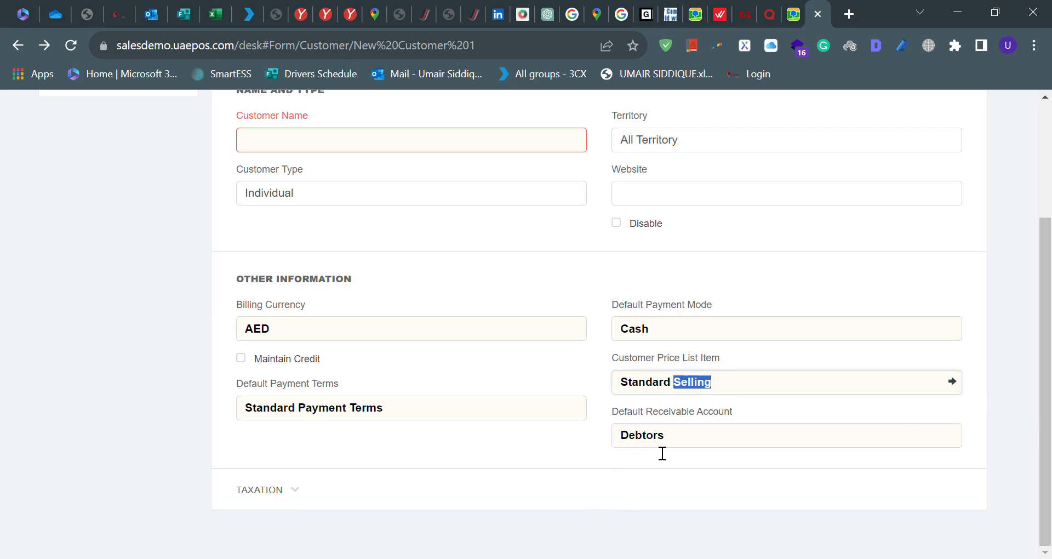
double_click(692, 443)
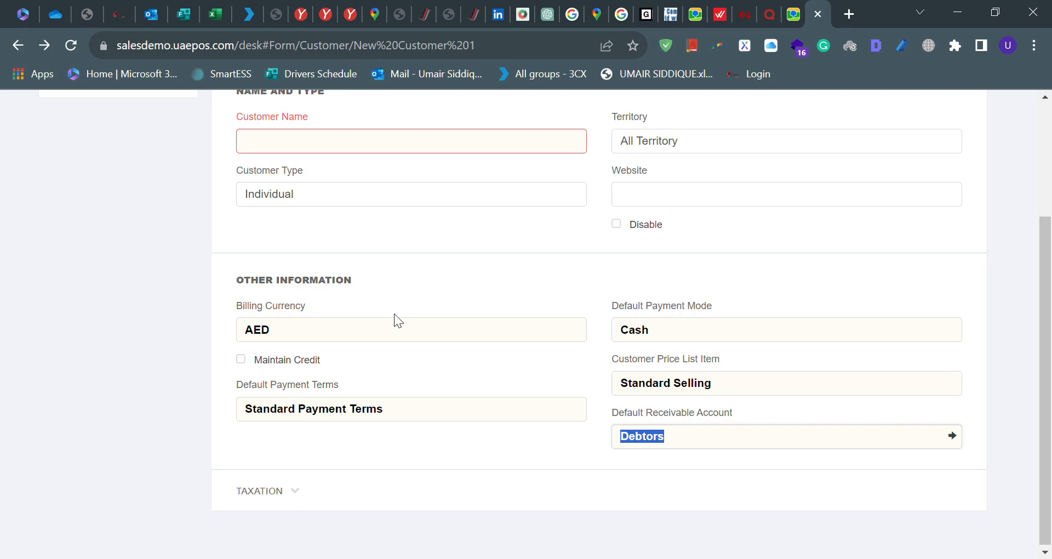
scroll(394, 314, "up", 2)
scroll(403, 322, "up", 1)
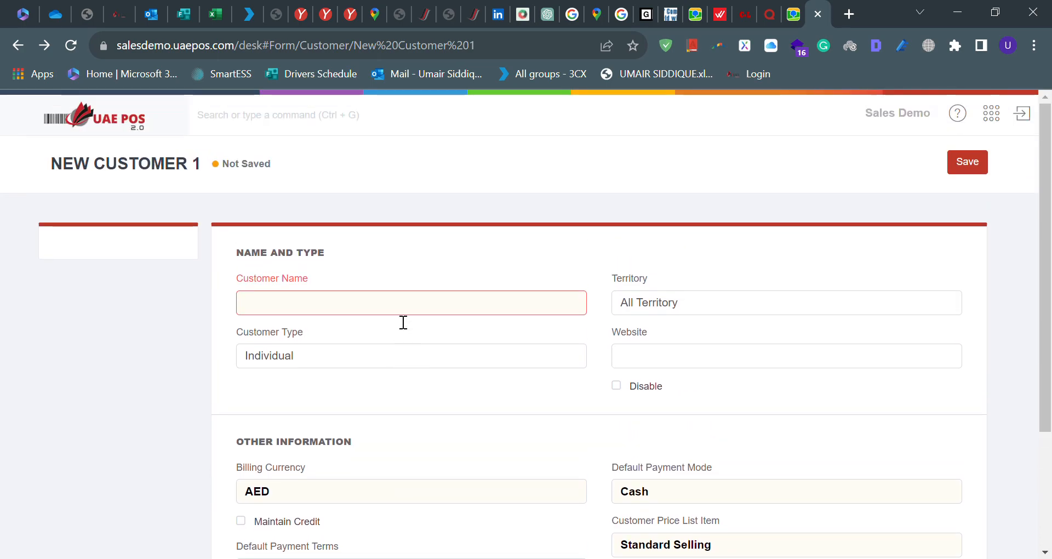
Leave the new customer form, open Purchase And Sales Remarks from the Sales setups and filter the list to Type = Purchase order.
left_click(17, 46)
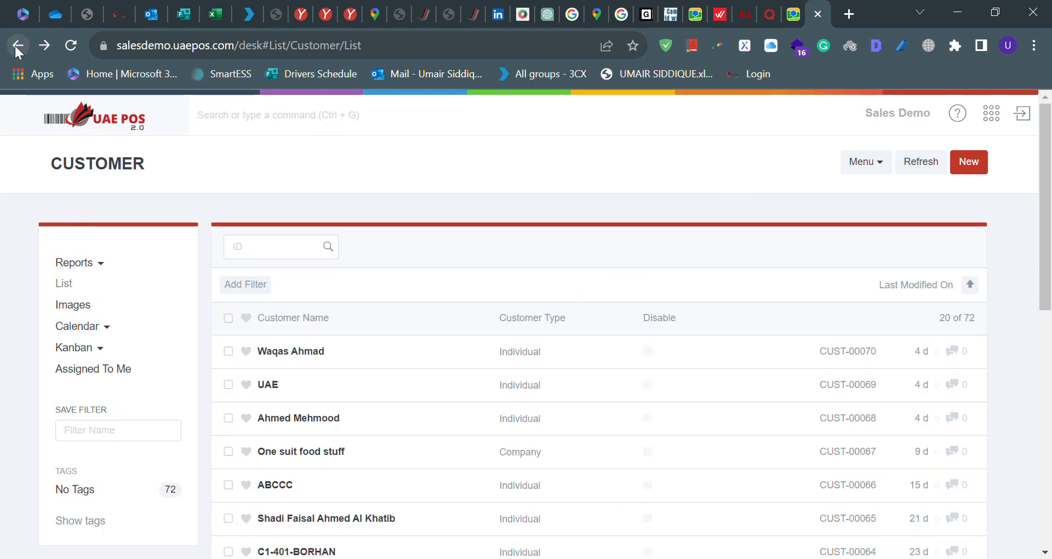
left_click(17, 47)
left_click(160, 427)
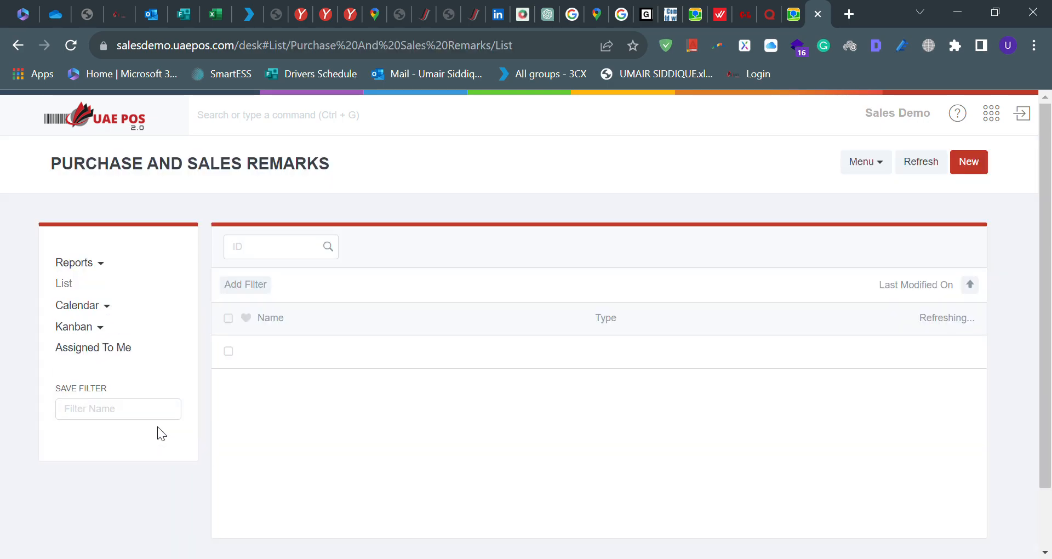
left_click(673, 356)
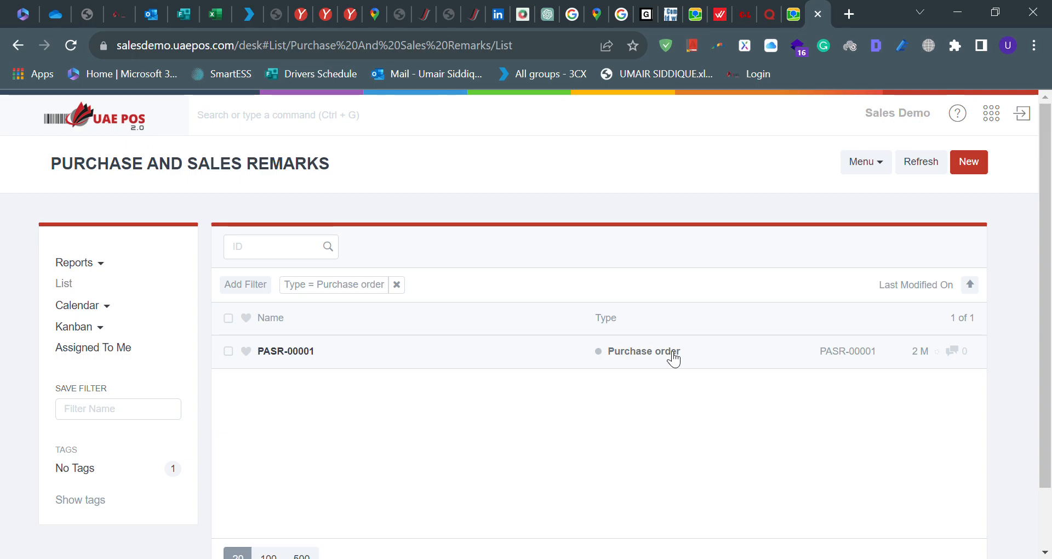
Open the Purchase order remark and look through its description, type and activity.
left_click(506, 356)
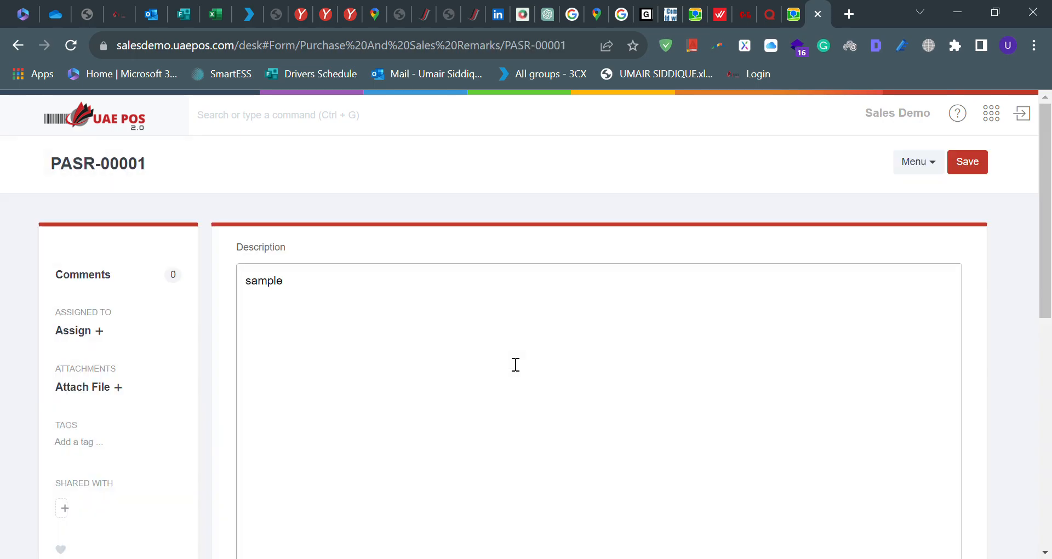
scroll(516, 365, "down", 7)
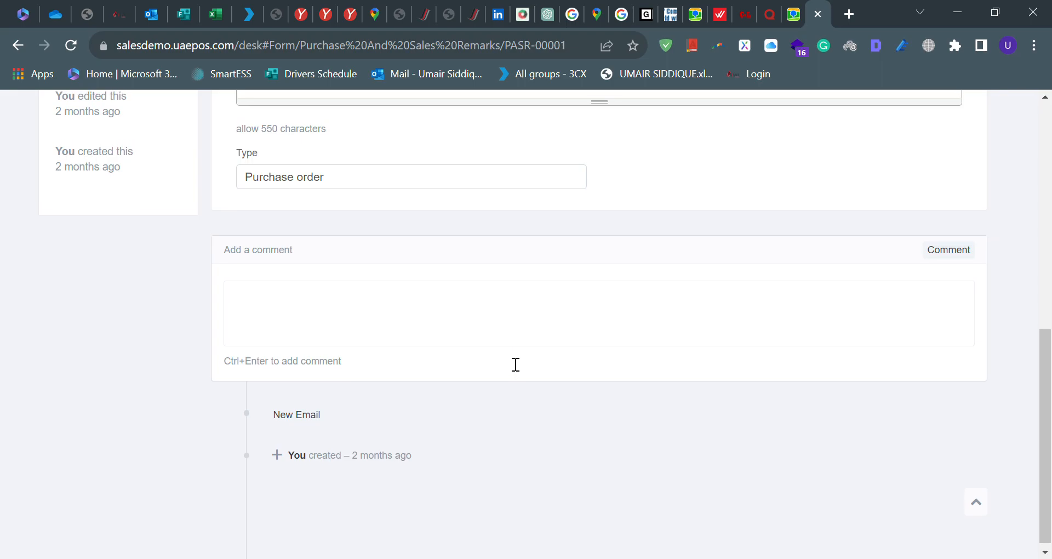
scroll(516, 365, "up", 7)
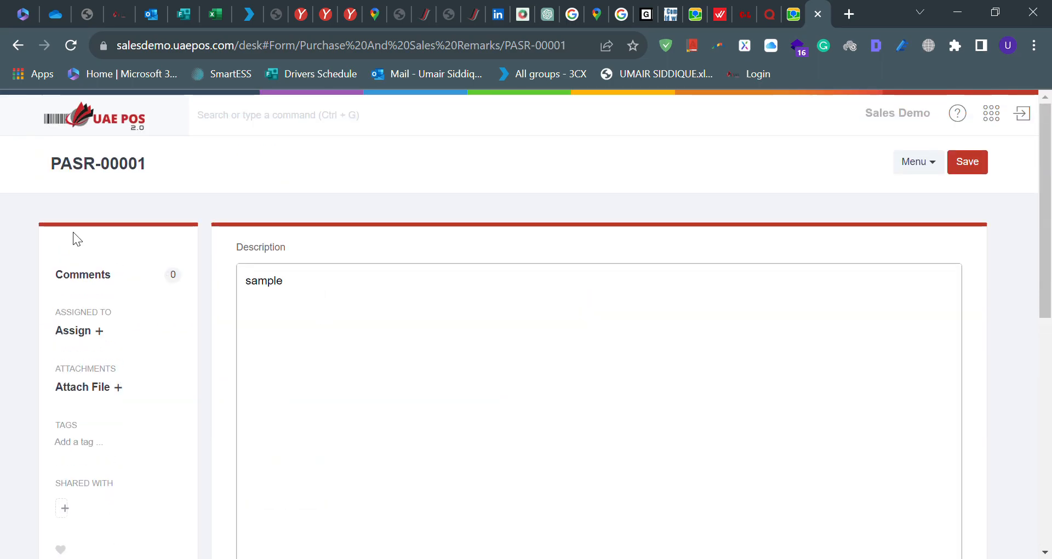
Examine the Assign To, Comment, Complete By and Priority fields for assigning the remark as a to-do, and close the form without adding.
left_click(101, 331)
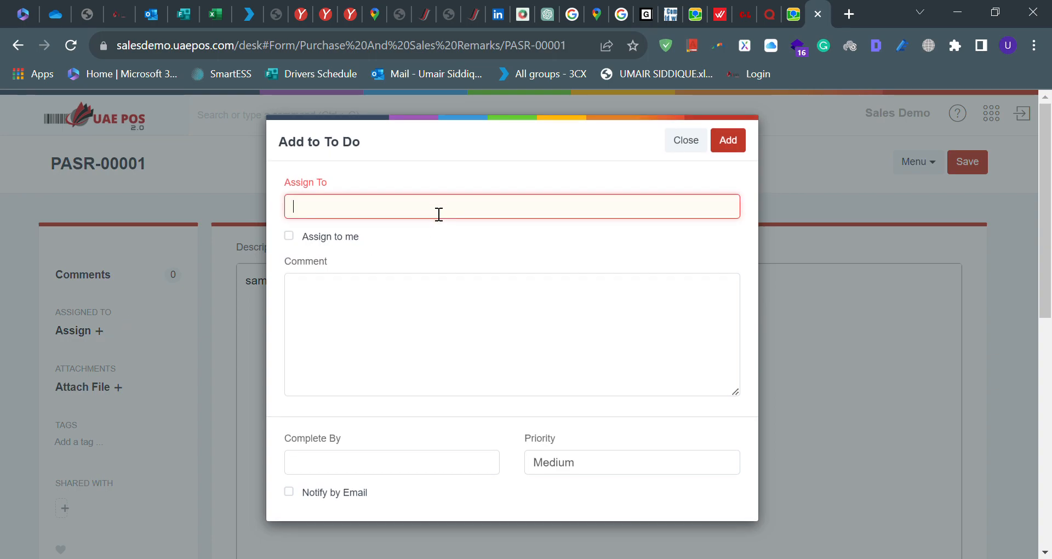
left_click(439, 214)
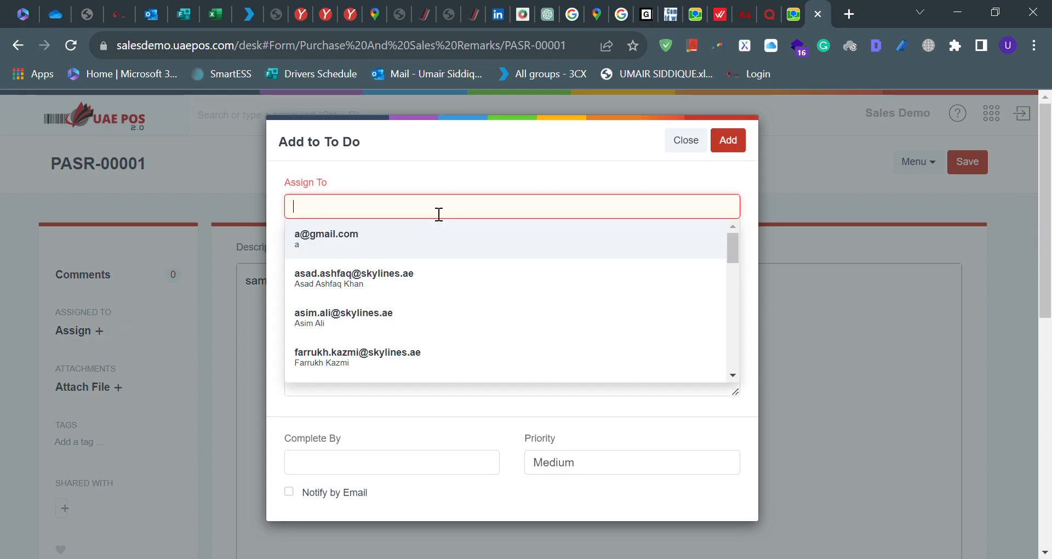
left_click(732, 245)
left_click(351, 287)
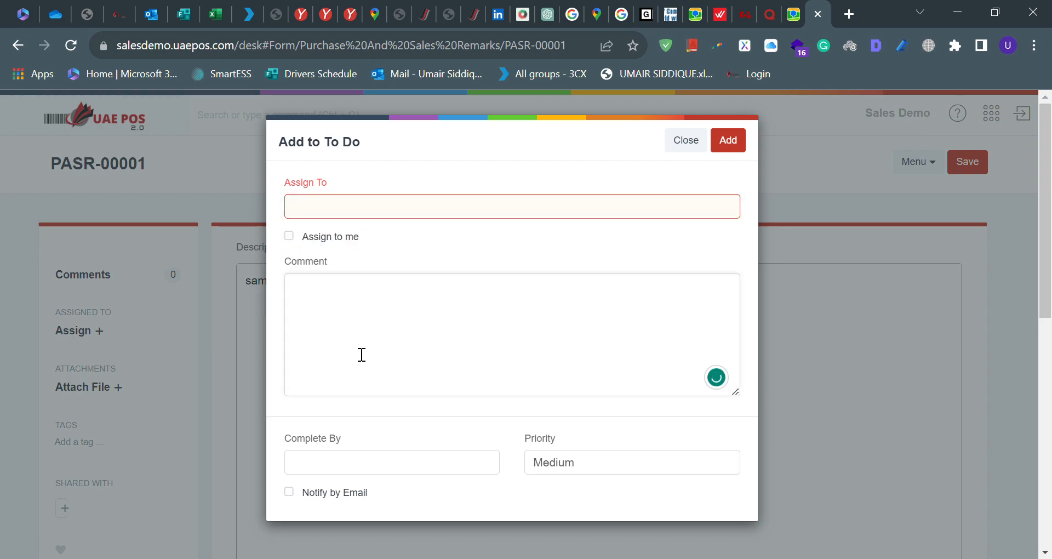
left_click(348, 471)
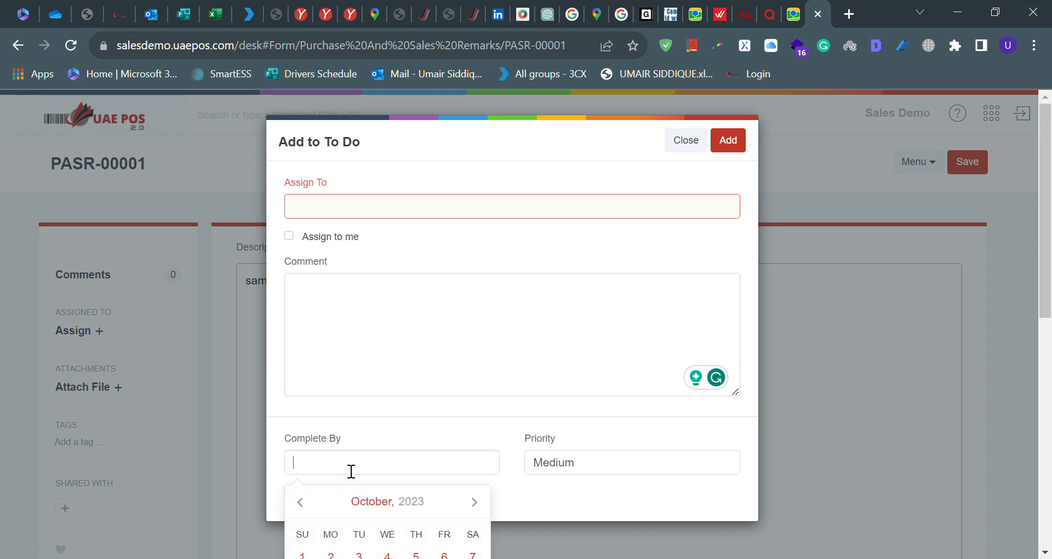
scroll(553, 392, "down", 3)
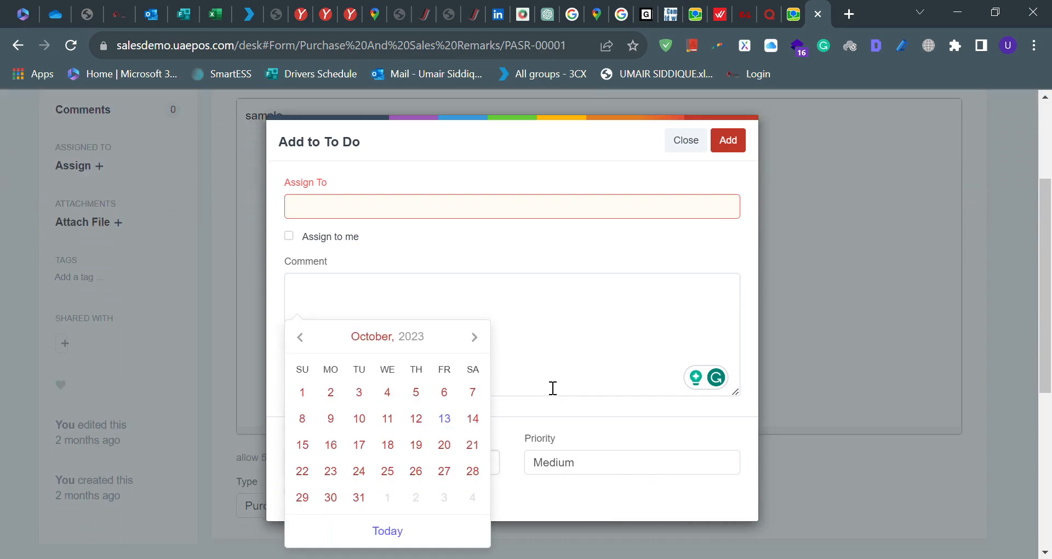
left_click(568, 466)
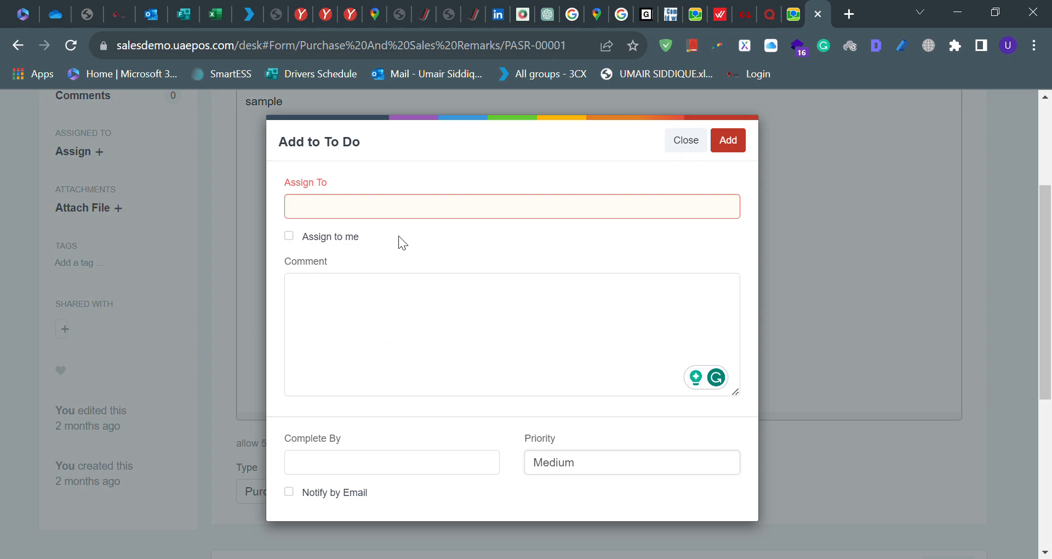
left_click(691, 140)
scroll(636, 190, "up", 4)
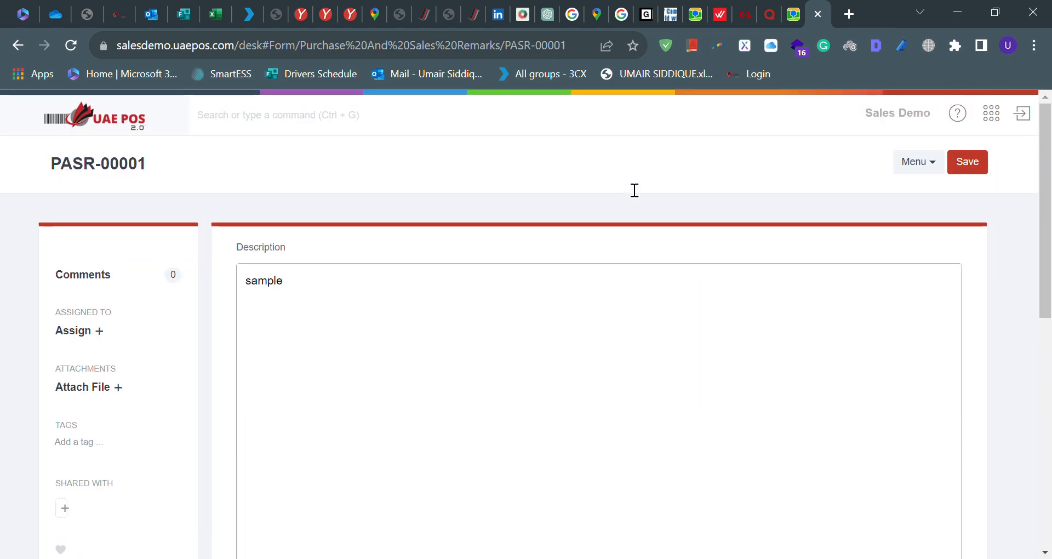
Return to the Sales page from the remark, open Sales Person List and start a new sales person record.
left_click(18, 45)
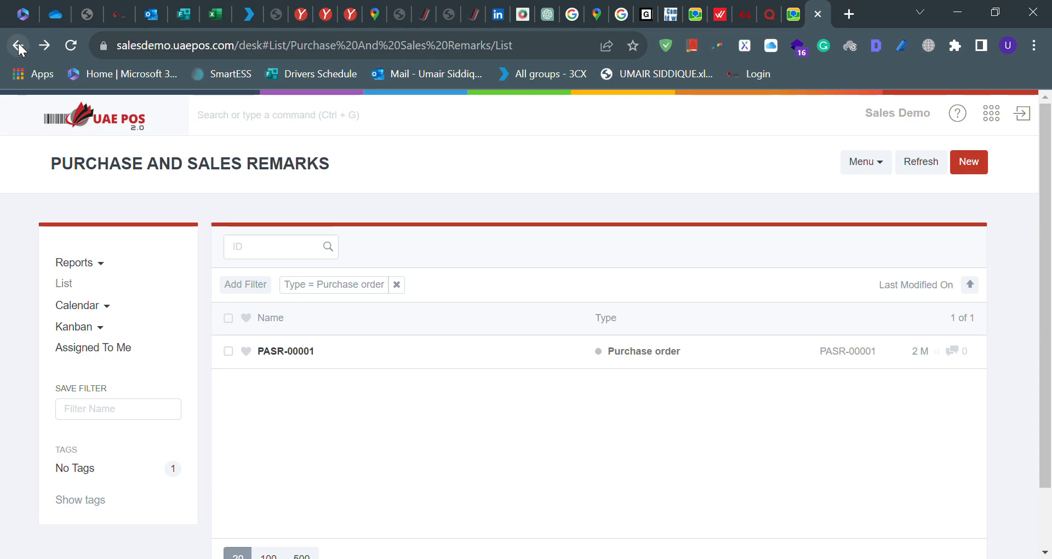
left_click(18, 45)
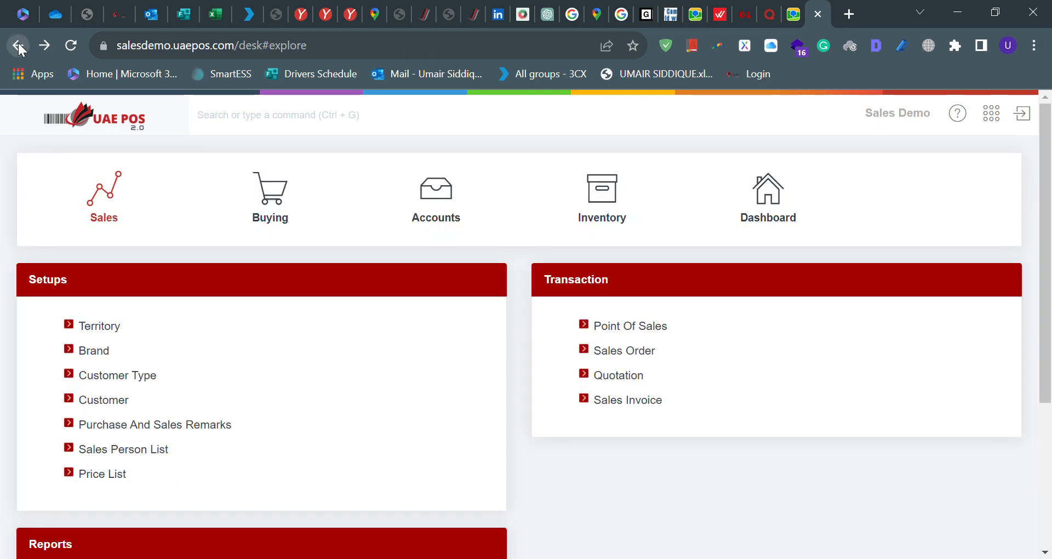
left_click(142, 453)
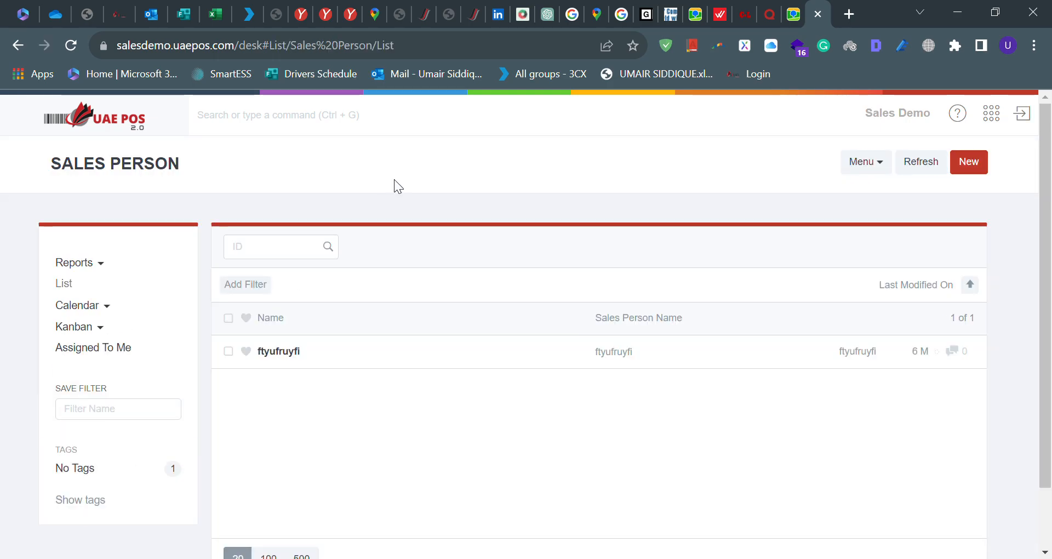
left_click(969, 162)
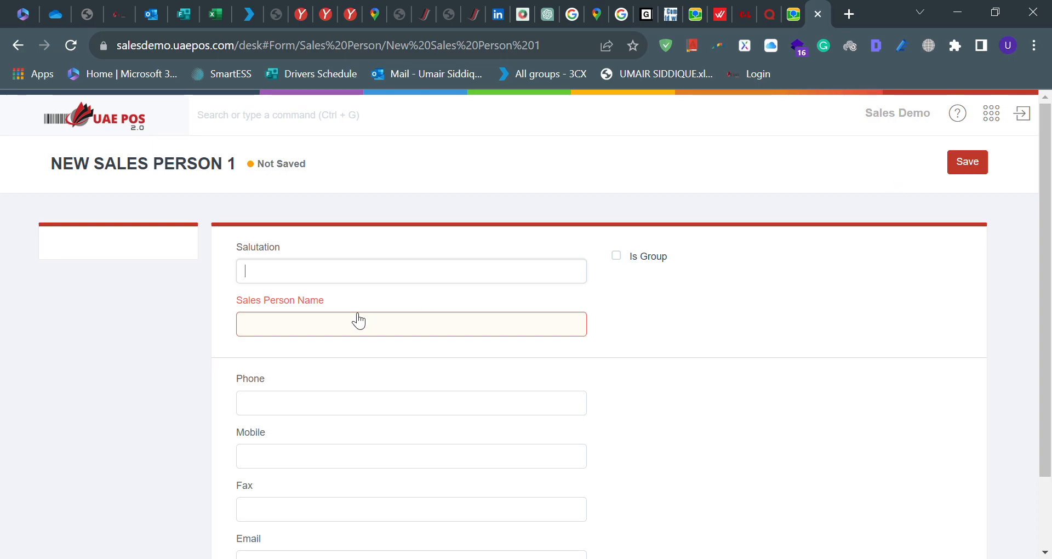
Examine the new sales person form's Salutation options, Sales Person Name, Is Group, Phone, Mobile, Fax and Email fields.
scroll(324, 338, "down", 3)
scroll(329, 345, "up", 3)
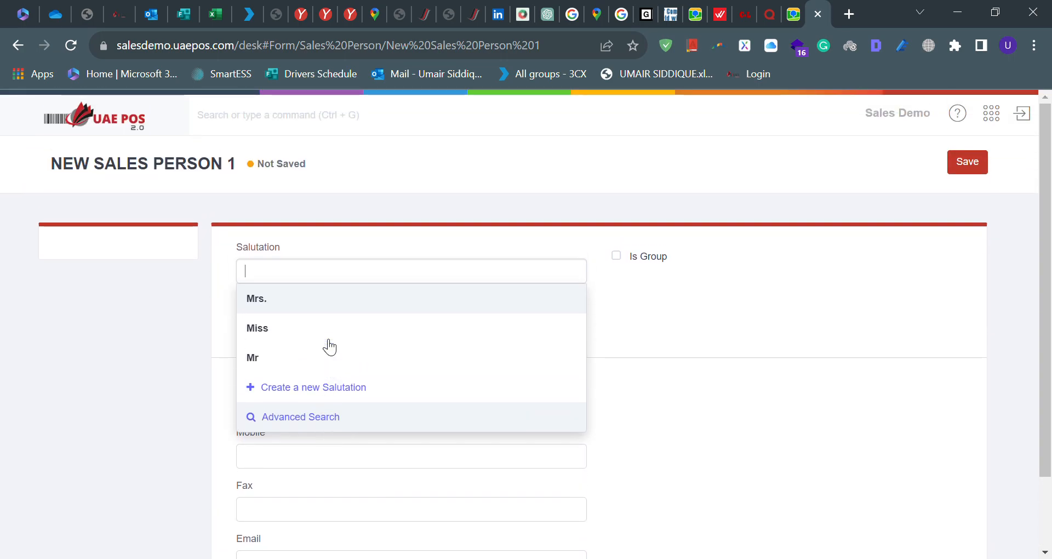
left_click(2, 331)
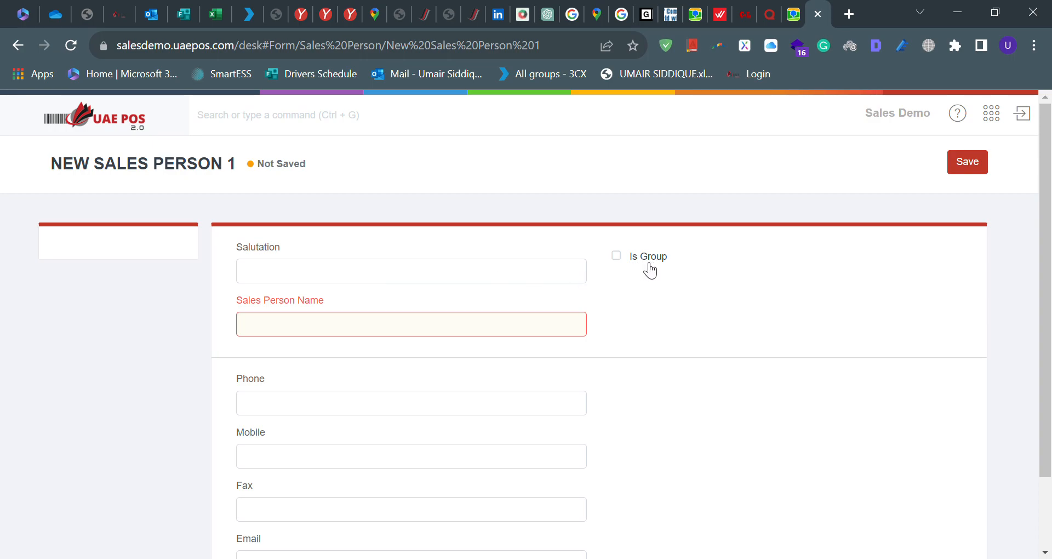
left_click(311, 336)
scroll(272, 413, "down", 2)
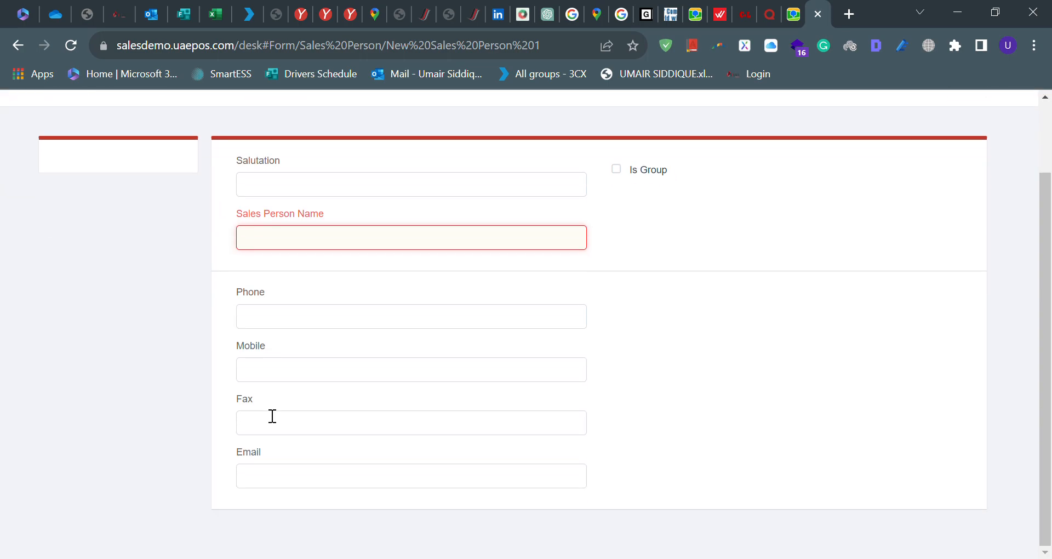
scroll(269, 414, "up", 2)
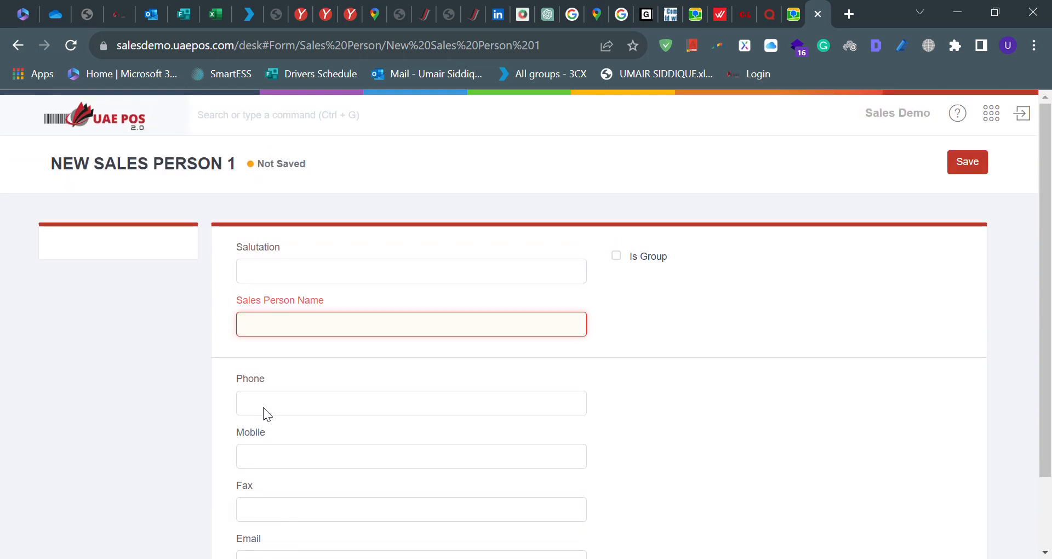
Leave the new sales person form, open the existing sales person record and look through its contact details.
left_click(18, 46)
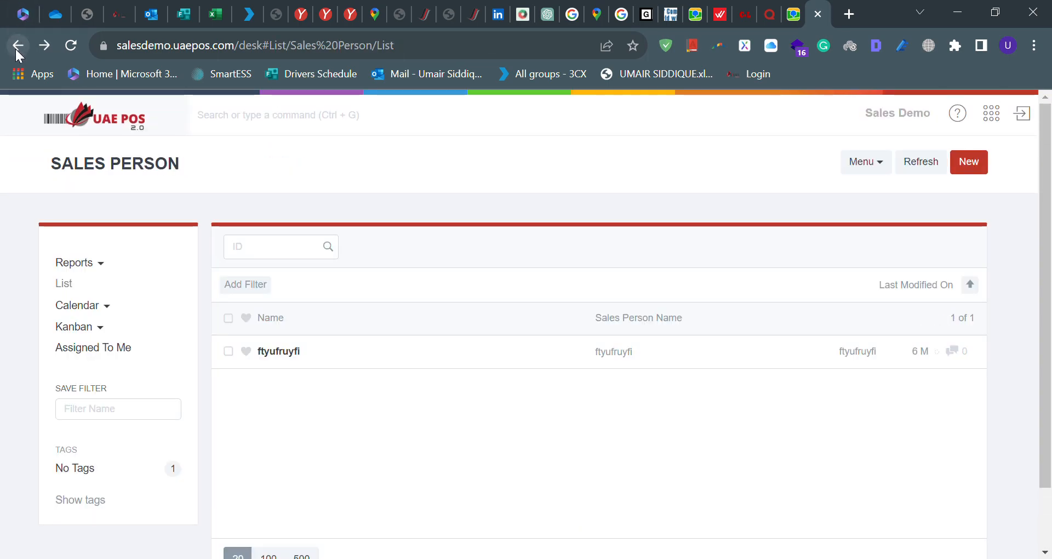
left_click(370, 359)
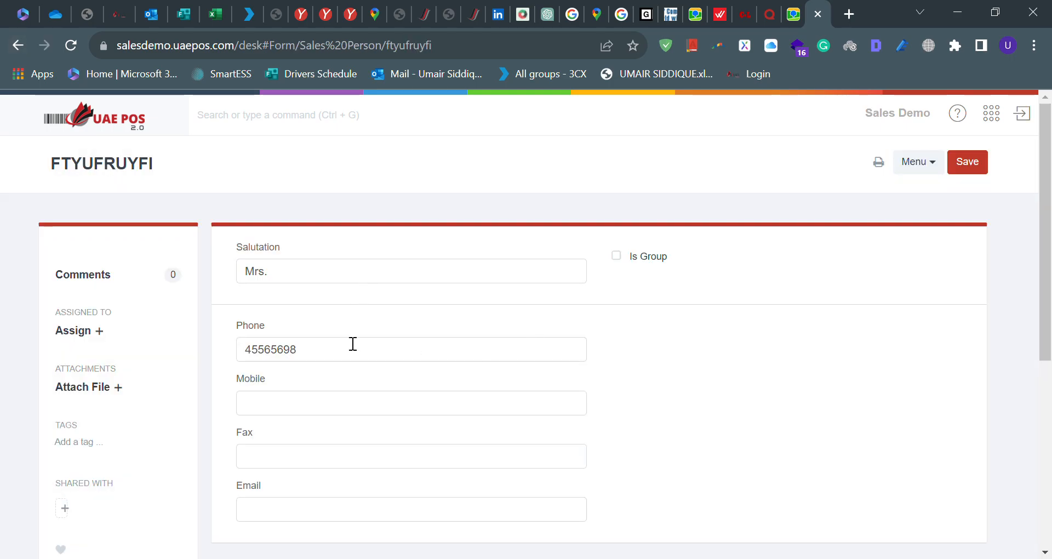
scroll(345, 355, "down", 6)
scroll(347, 355, "up", 6)
Go back to the Sales page, open Price List from the setups and open the Standard Buying price list.
left_click(18, 47)
left_click(19, 47)
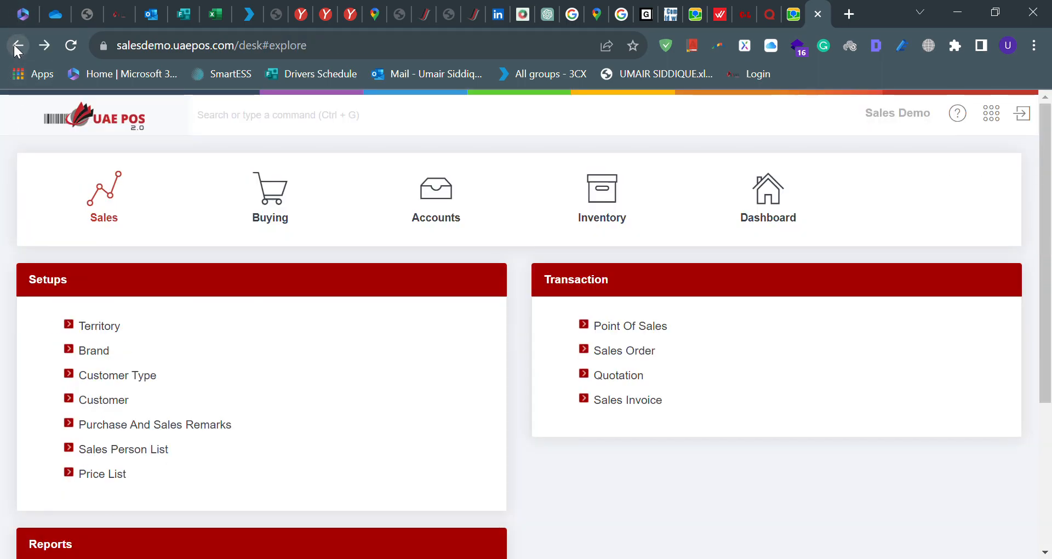
left_click(102, 475)
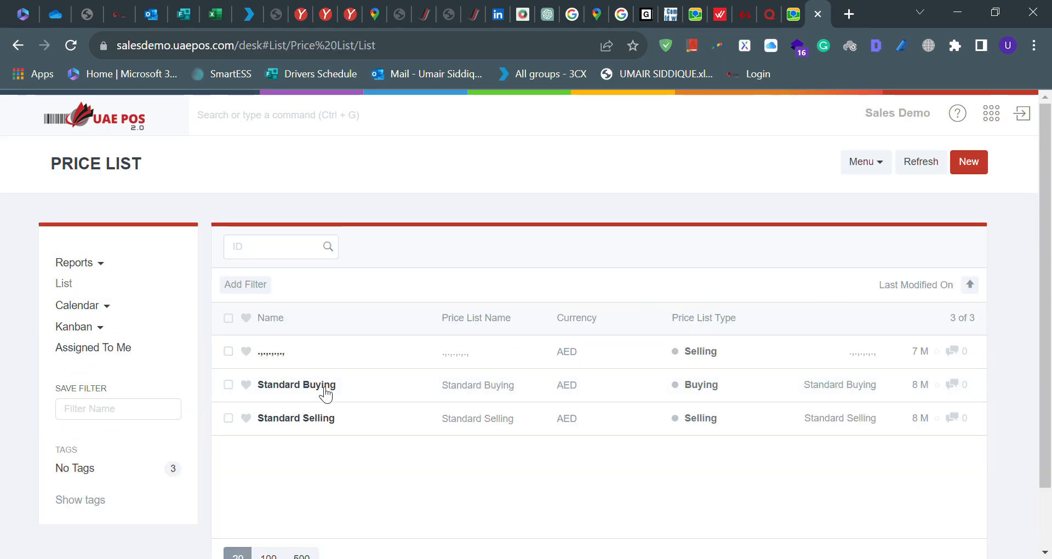
left_click(727, 392)
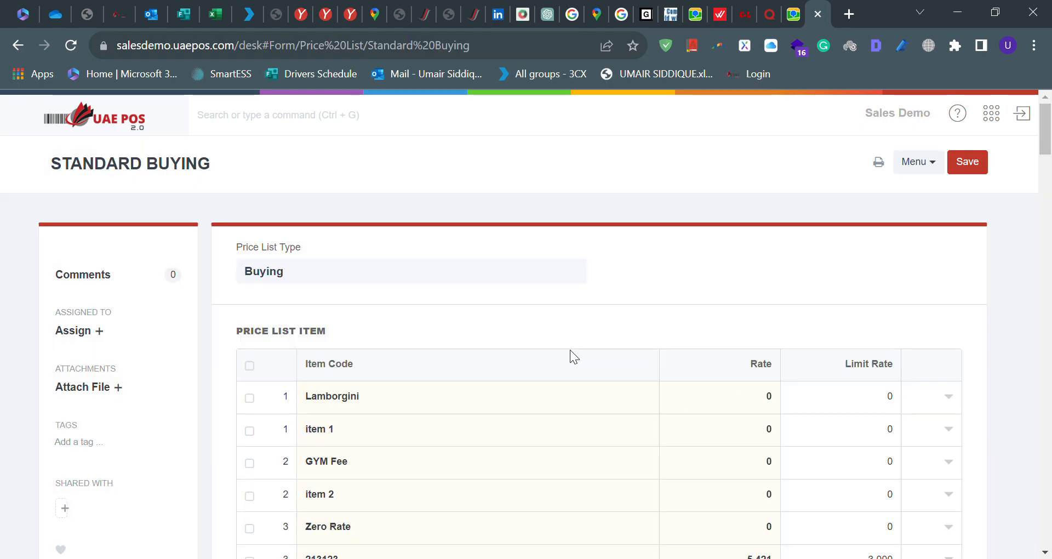
Examine the Standard Buying price list's item codes, rates and limit rates, and view its available document actions.
scroll(570, 355, "down", 3)
scroll(570, 350, "down", 2)
scroll(570, 350, "up", 4)
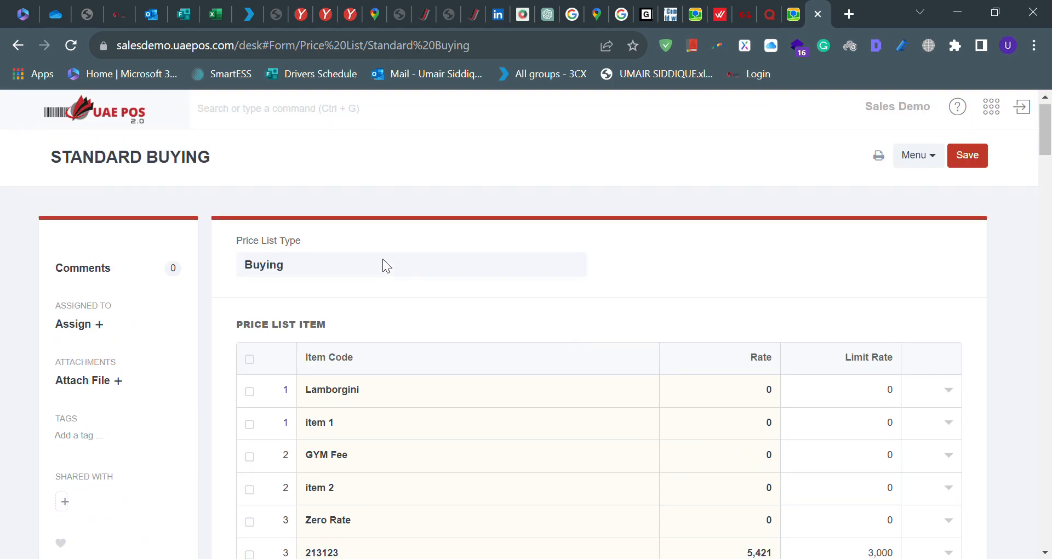
scroll(523, 401, "down", 10)
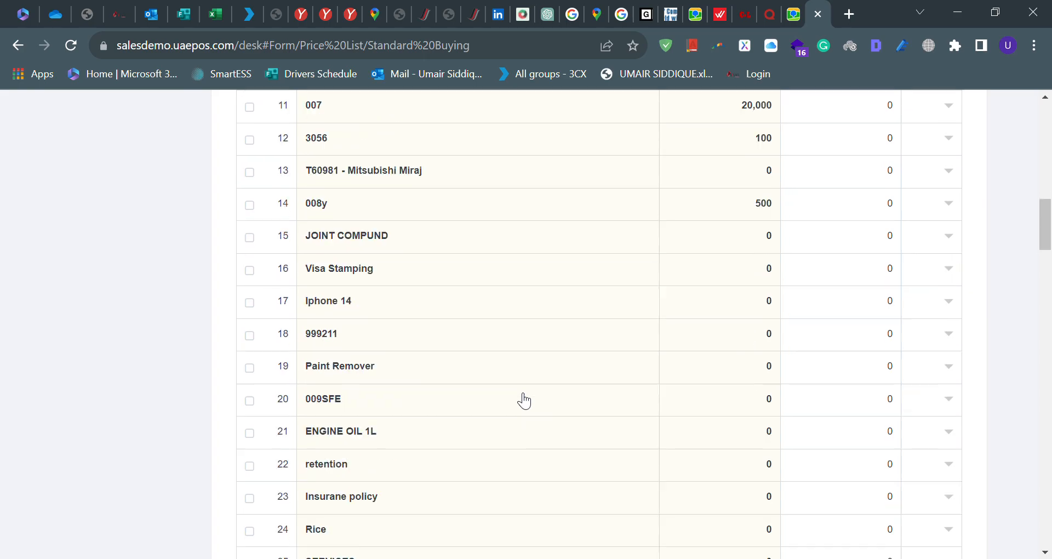
scroll(523, 401, "down", 20)
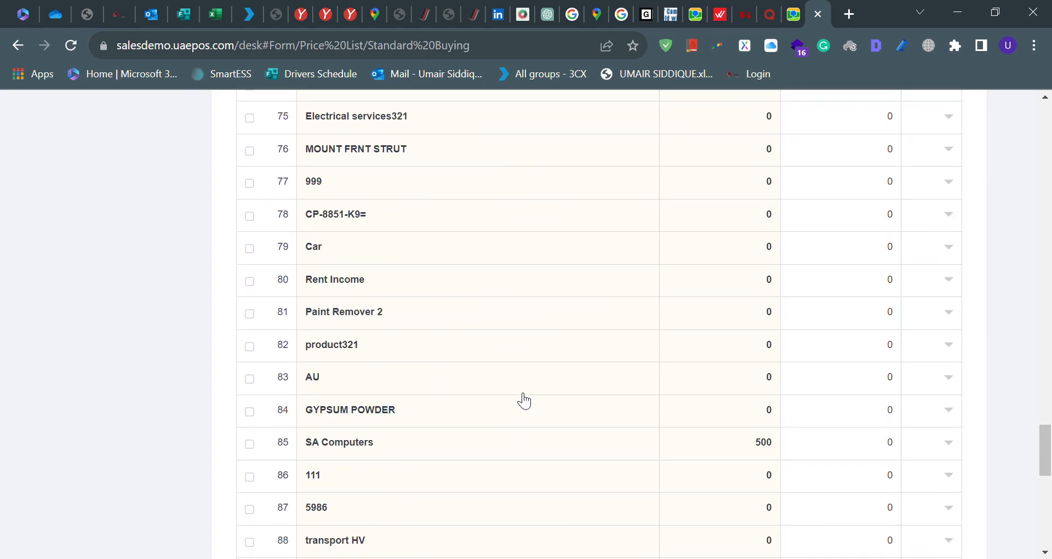
scroll(524, 401, "down", 10)
scroll(518, 393, "up", 20)
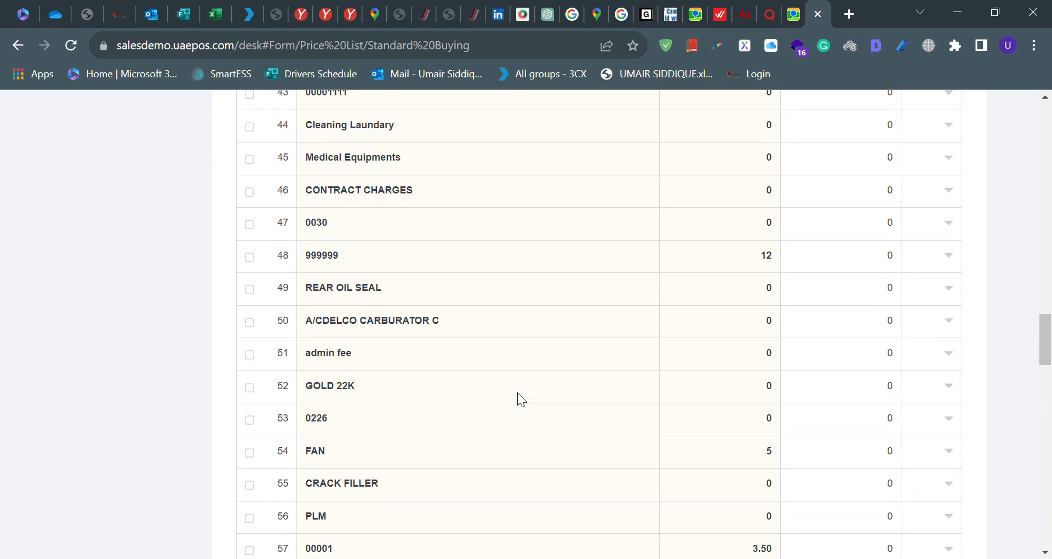
scroll(518, 393, "up", 15)
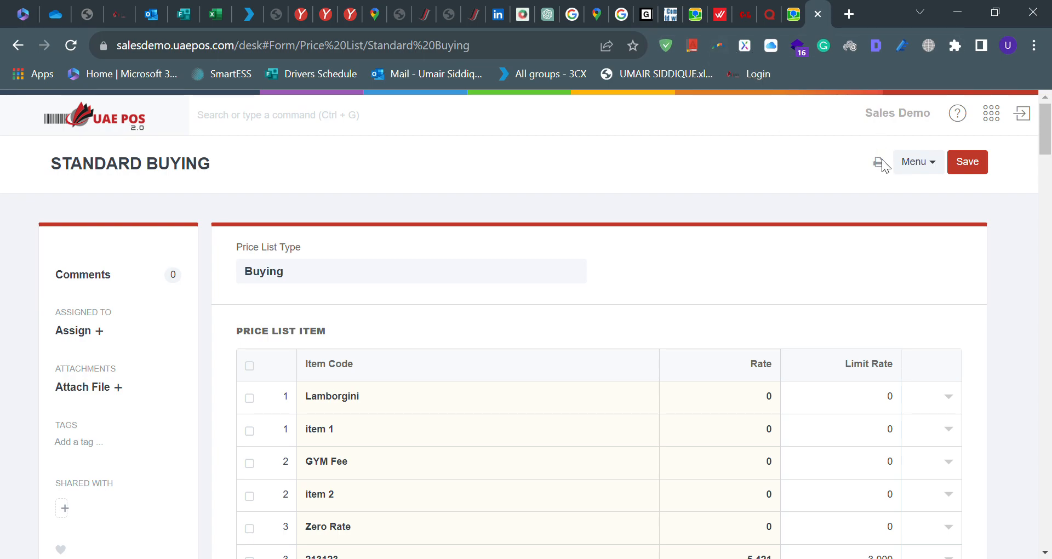
left_click(939, 171)
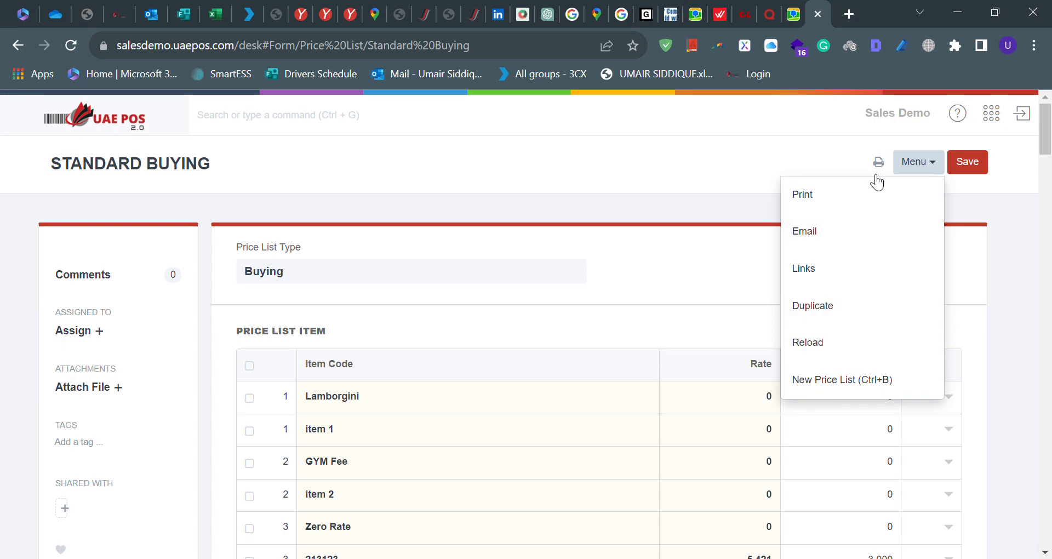
left_click(364, 196)
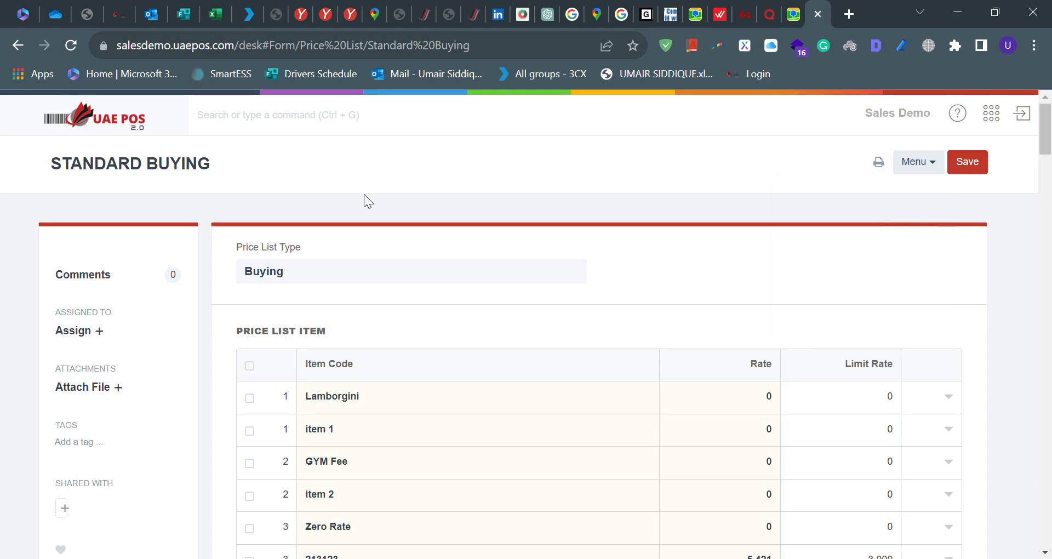
Leave the price list, view the Point Of Sales screen from the Sales transactions and return to the Sales page.
left_click(13, 47)
left_click(19, 46)
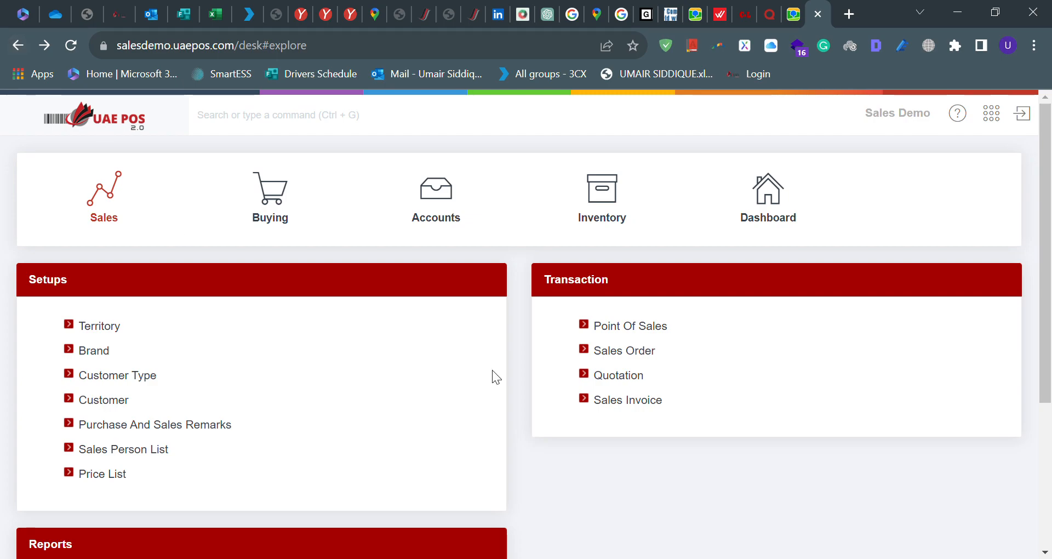
left_click(657, 330)
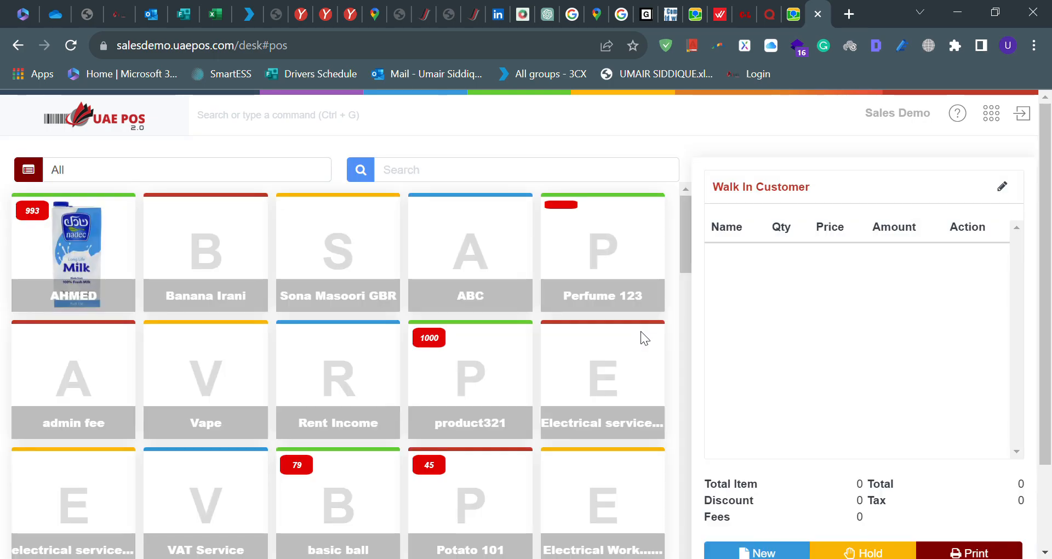
left_click(18, 46)
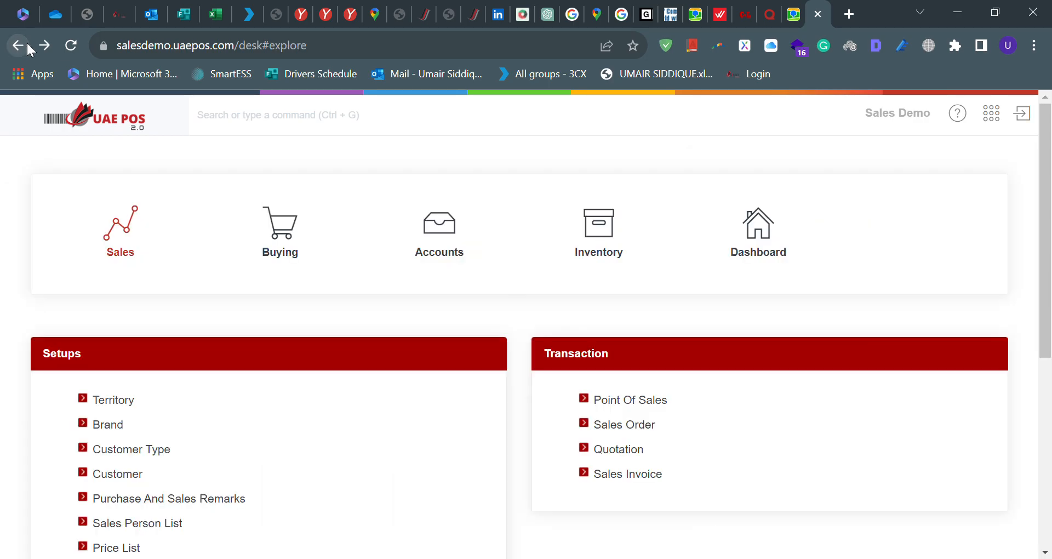
Open the Sales Order list, look through its orders and open the draft order dated 2023-08-17.
left_click(614, 426)
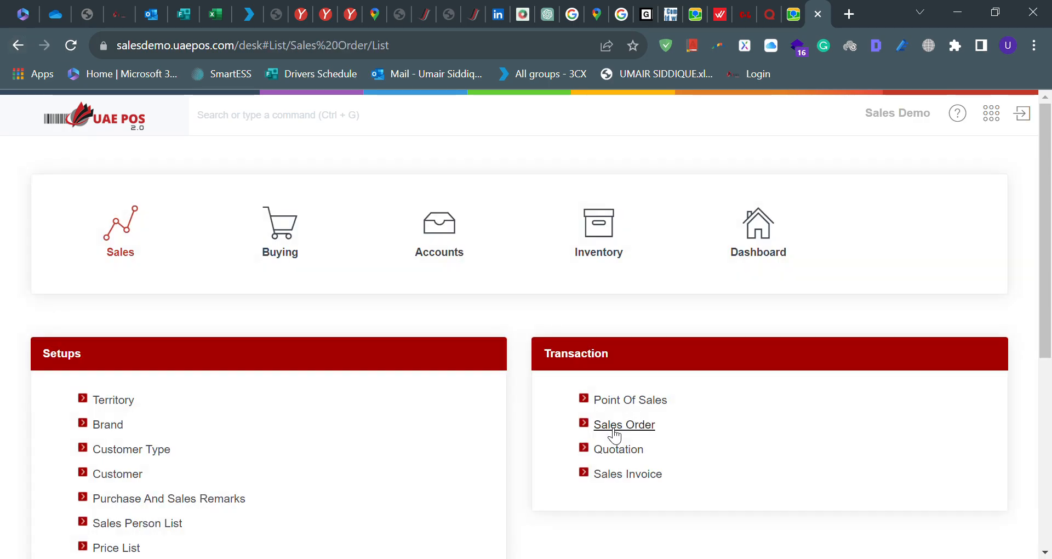
scroll(615, 436, "down", 3)
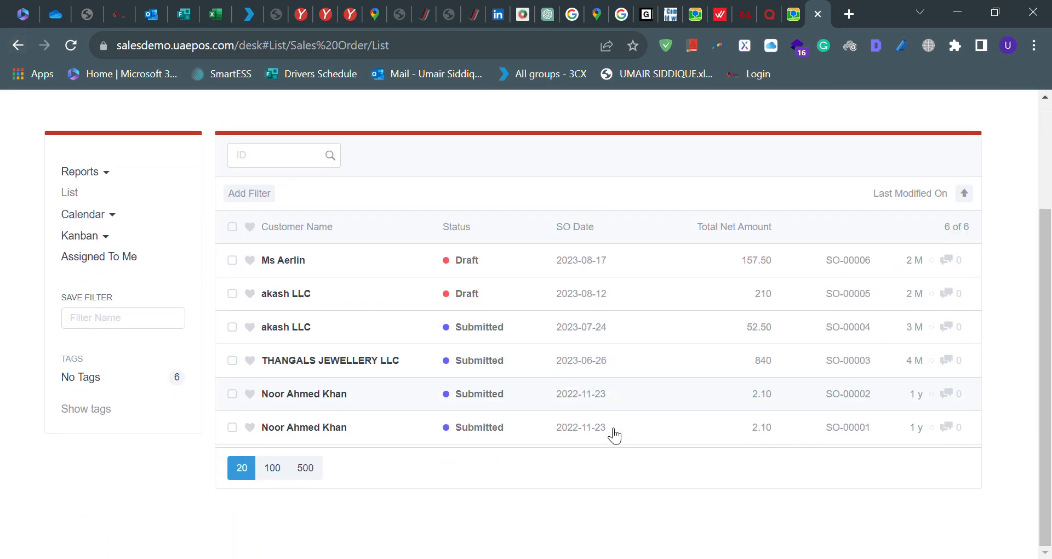
scroll(615, 434, "up", 2)
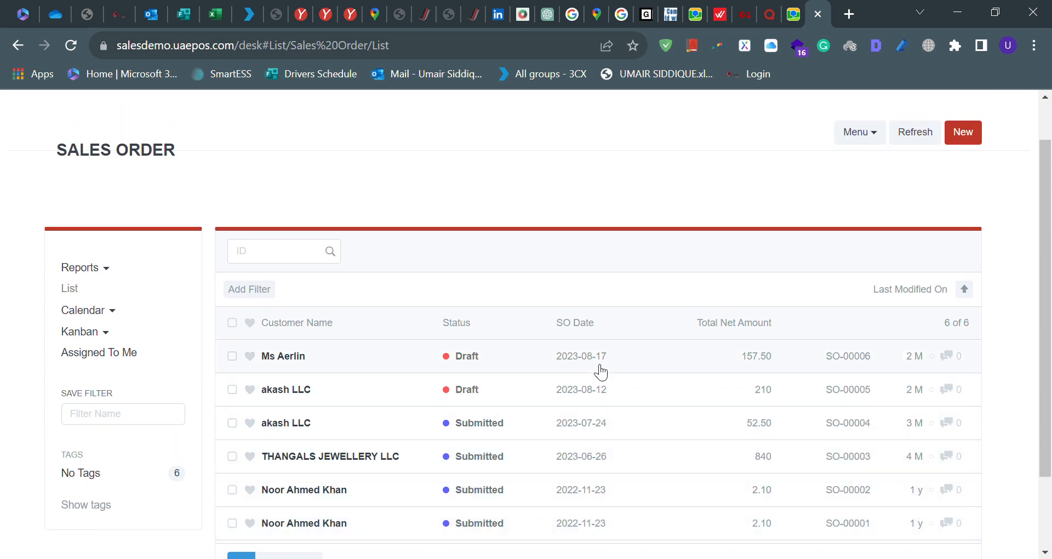
left_click(954, 359)
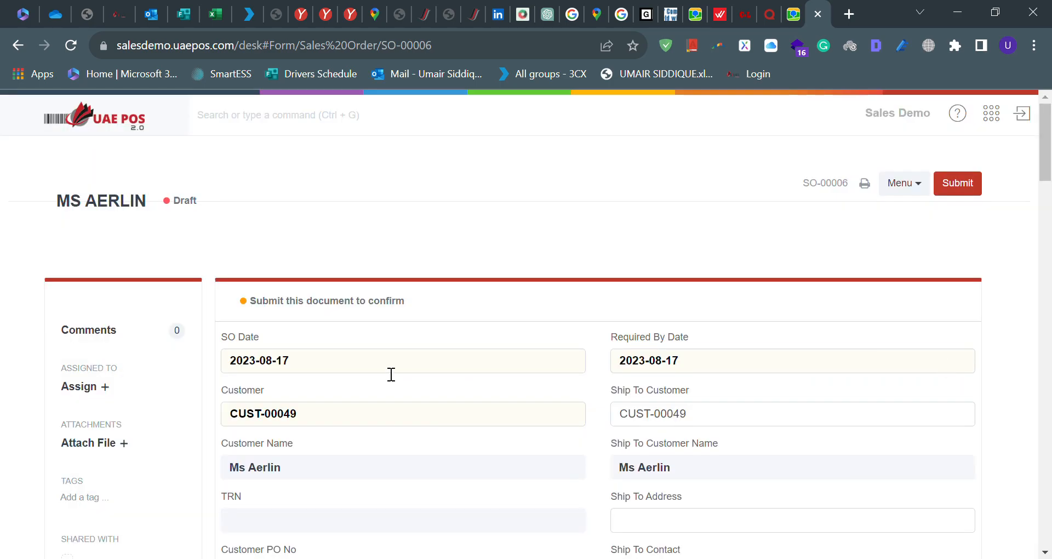
Examine the draft sales order's reference fields and its Currency, Price List, Payment Terms and Conversion Rate.
scroll(391, 374, "down", 3)
scroll(392, 374, "down", 4)
scroll(382, 371, "down", 2)
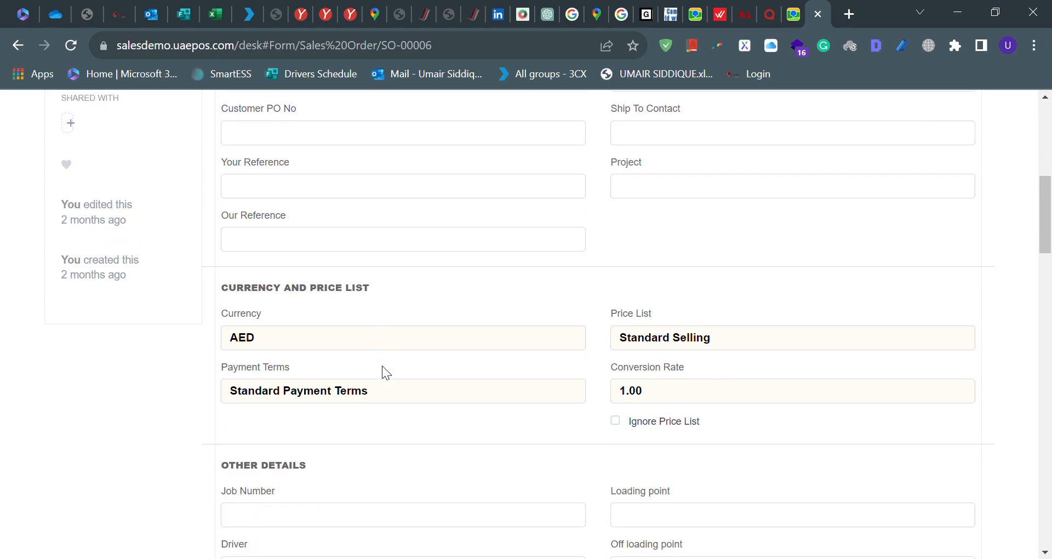
left_click_drag(671, 403, 464, 391)
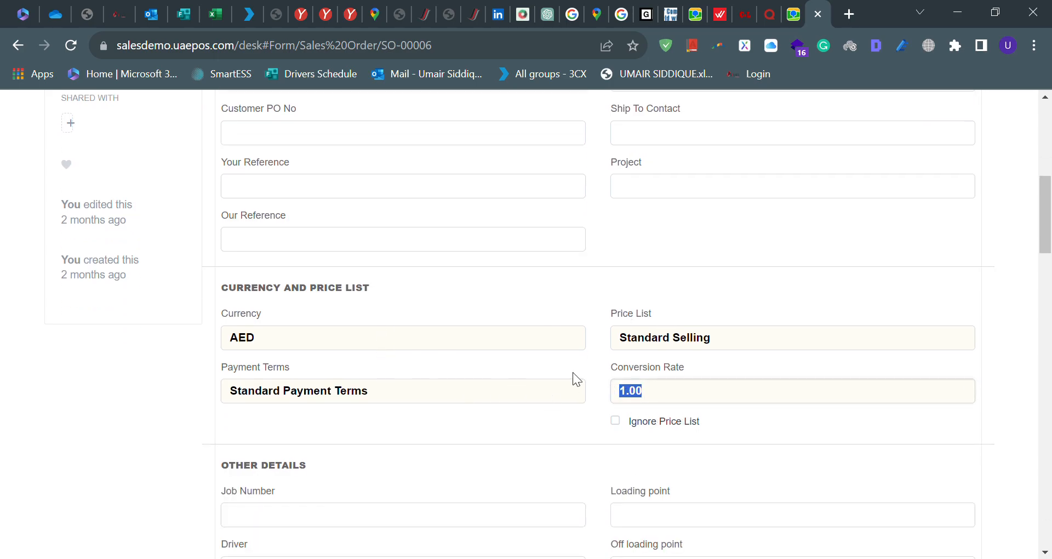
scroll(557, 366, "down", 5)
scroll(567, 372, "up", 6)
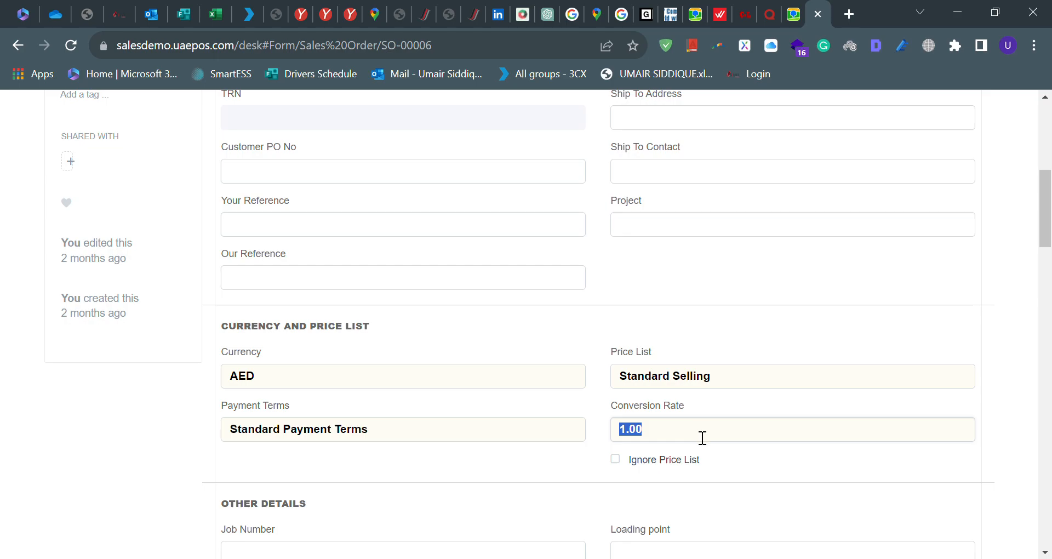
Review the sales order's Other Details, Items, Accounts totals, Remarks and comment section down to the end.
scroll(458, 416, "down", 3)
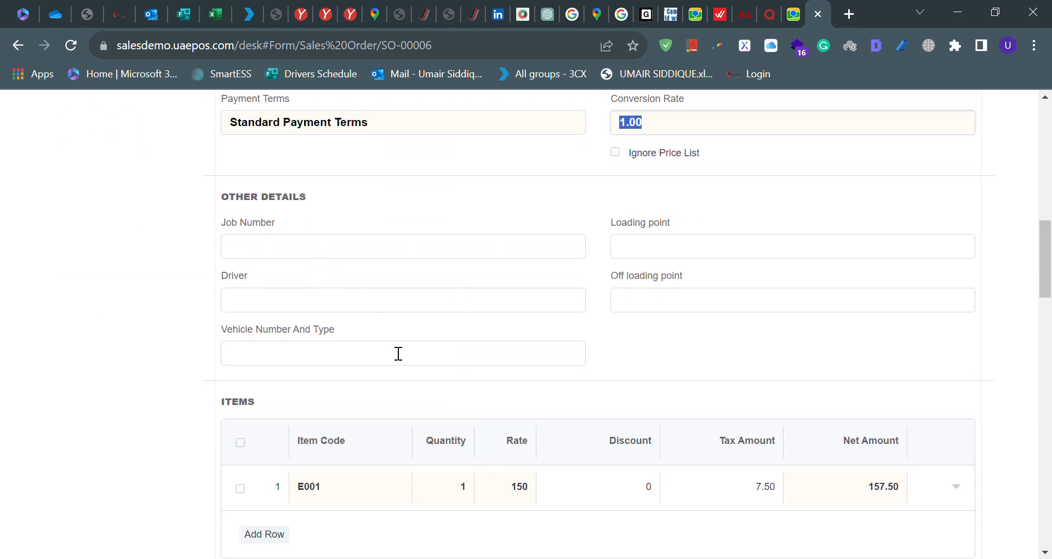
scroll(398, 360, "down", 10)
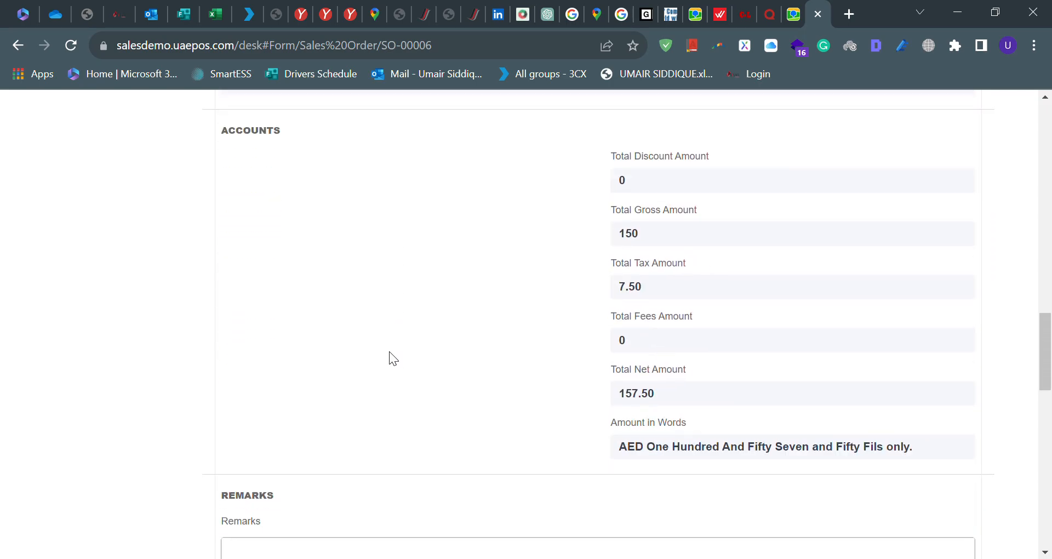
scroll(409, 507, "down", 15)
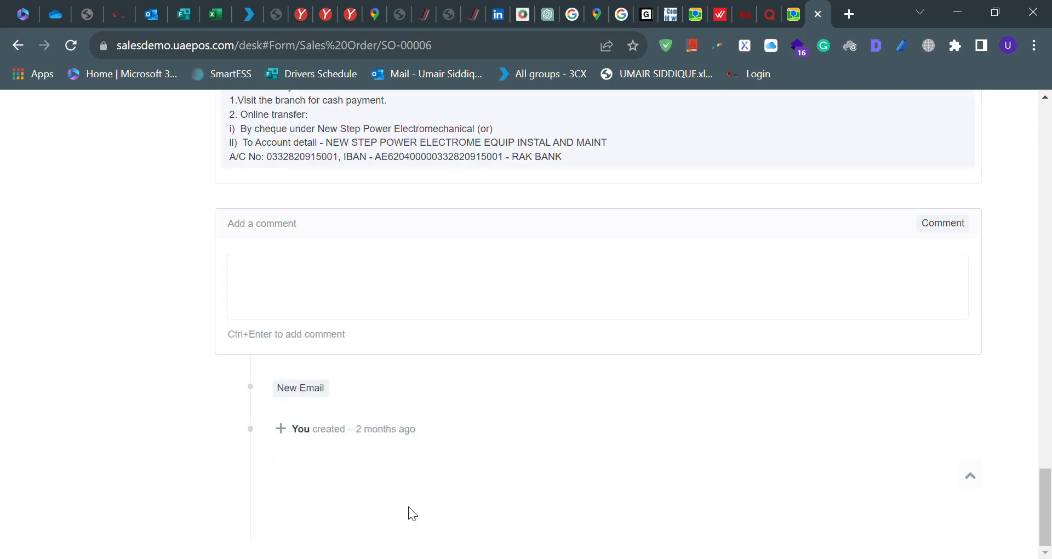
Return to the start of the draft sales order and open its print preview.
key("Home")
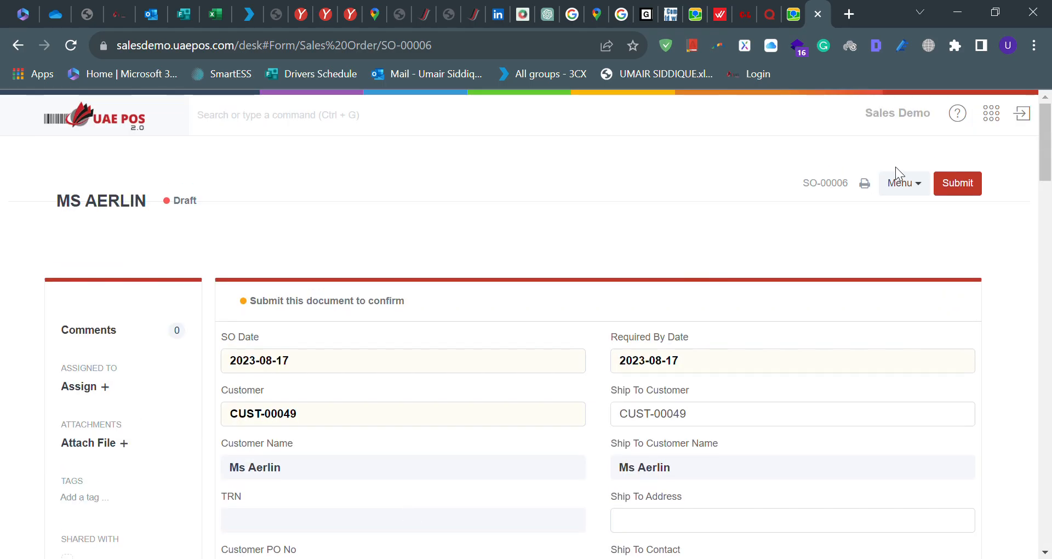
left_click(865, 185)
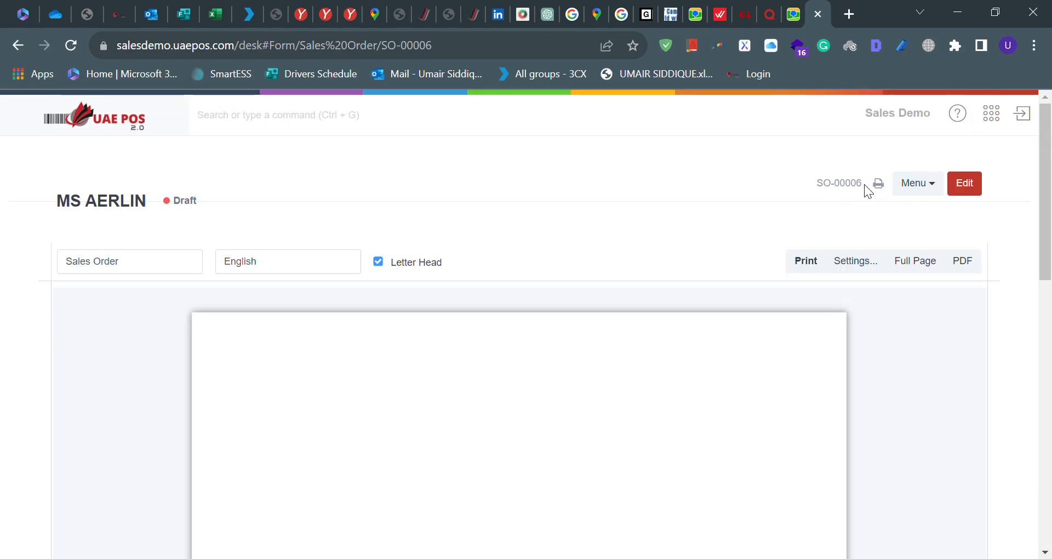
Review the sales order printout's bill-to details, order number, Served By, item table, VAT totals and payment terms.
scroll(539, 402, "down", 10)
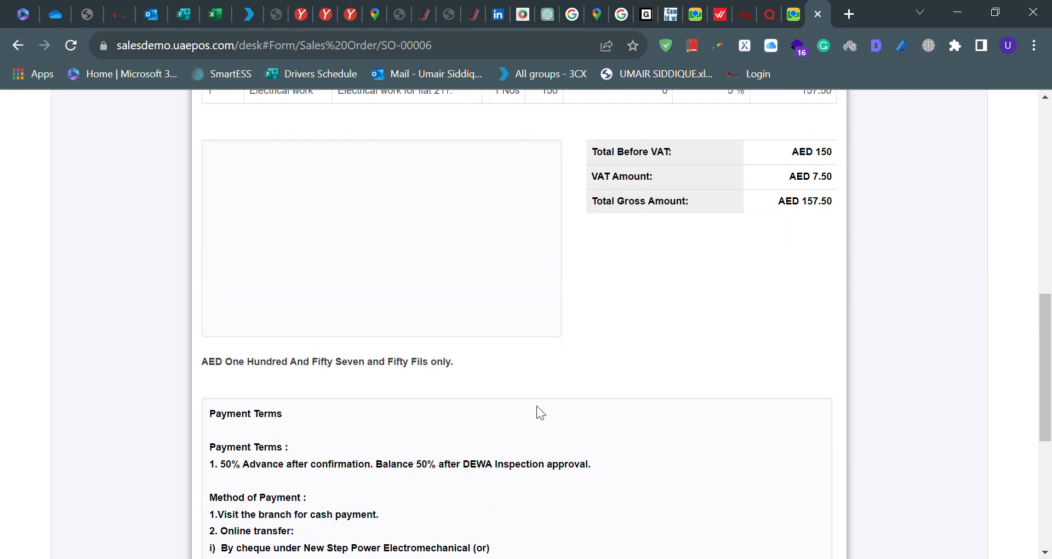
scroll(537, 406, "down", 3)
scroll(537, 406, "up", 6)
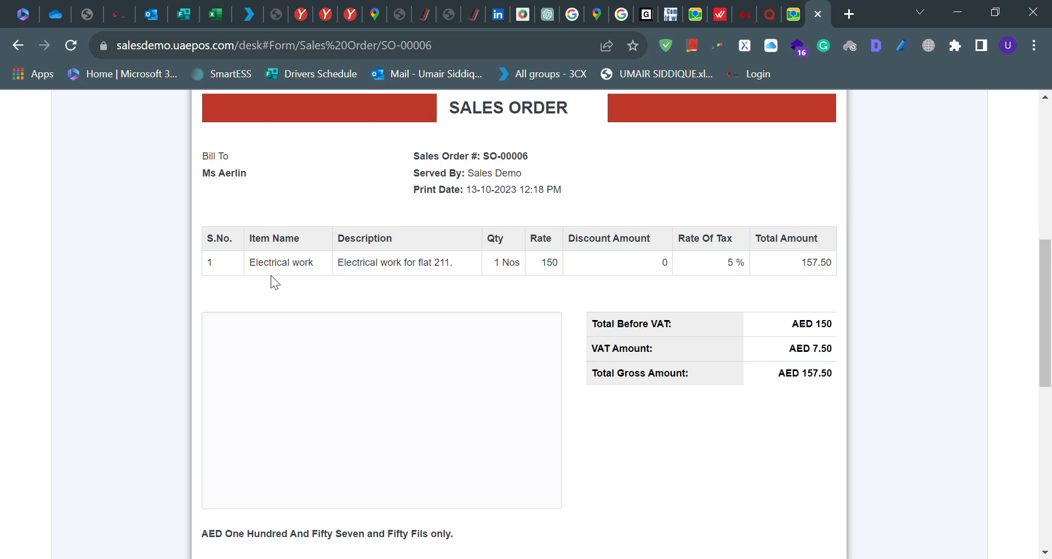
left_click_drag(208, 168, 249, 174)
left_click_drag(485, 189, 515, 184)
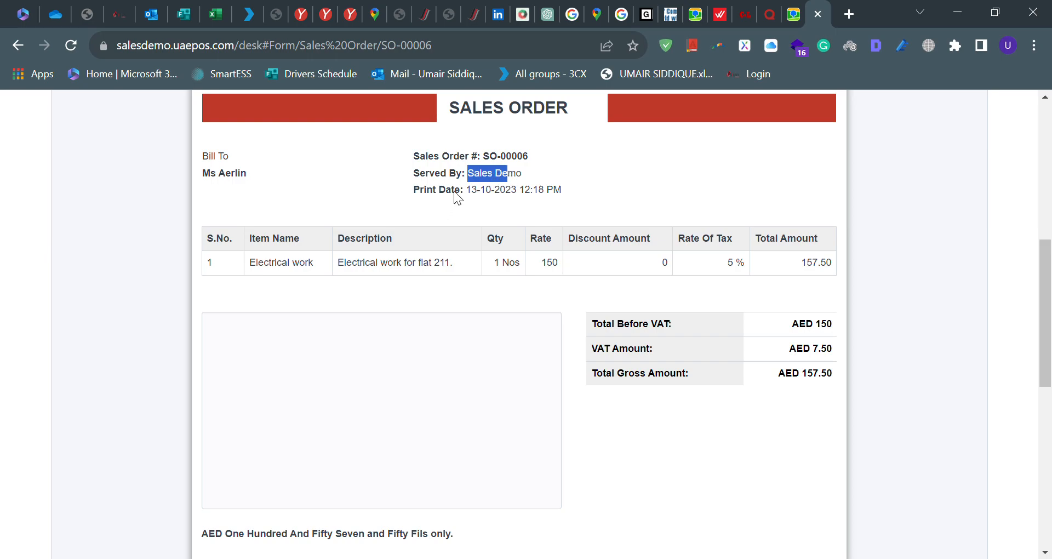
left_click(475, 160)
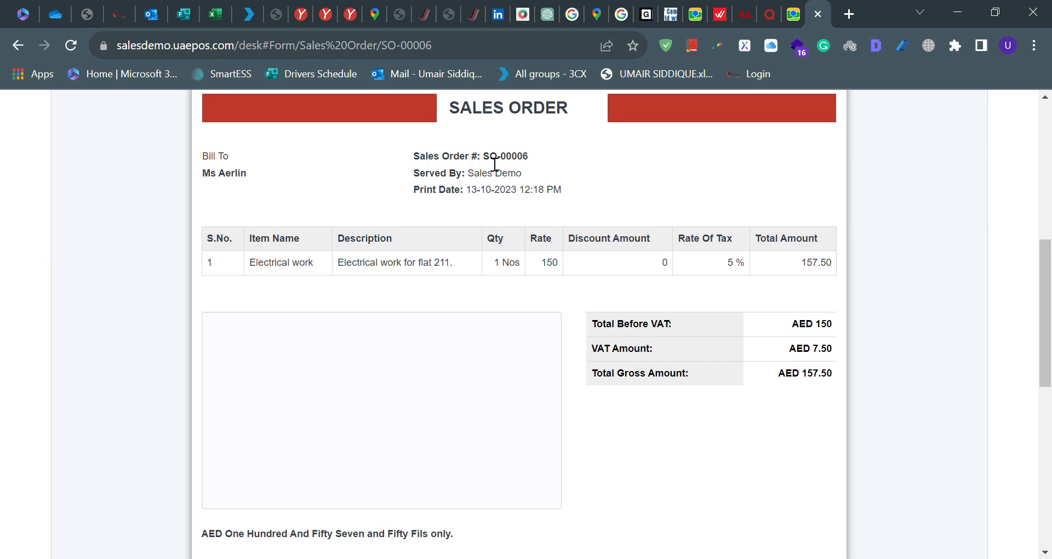
left_click_drag(490, 157, 527, 163)
left_click(528, 156)
scroll(370, 299, "up", 8)
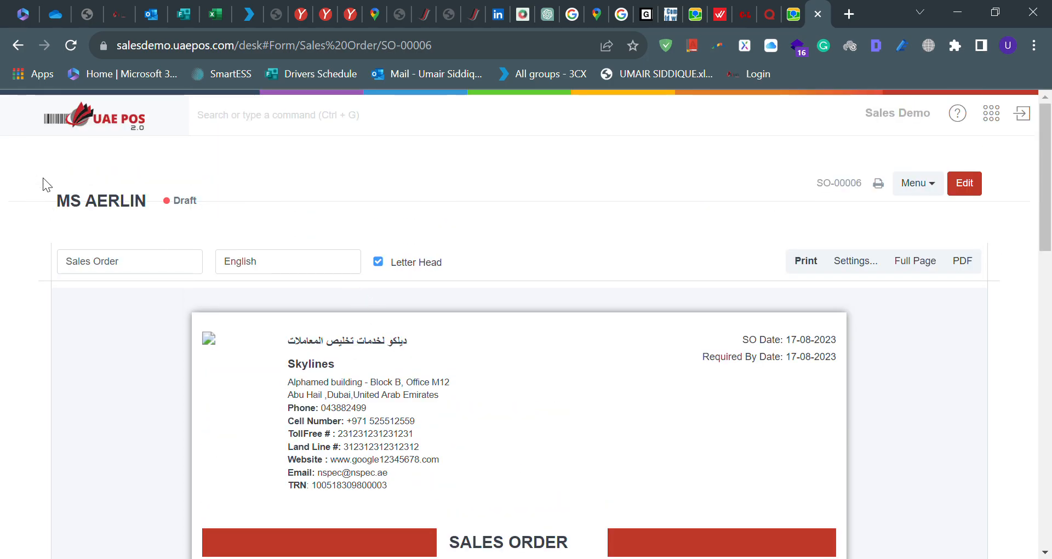
Return to Explore, open the Quotation list and open the submitted quotation dated 2023-09-04.
left_click(18, 46)
left_click(18, 46)
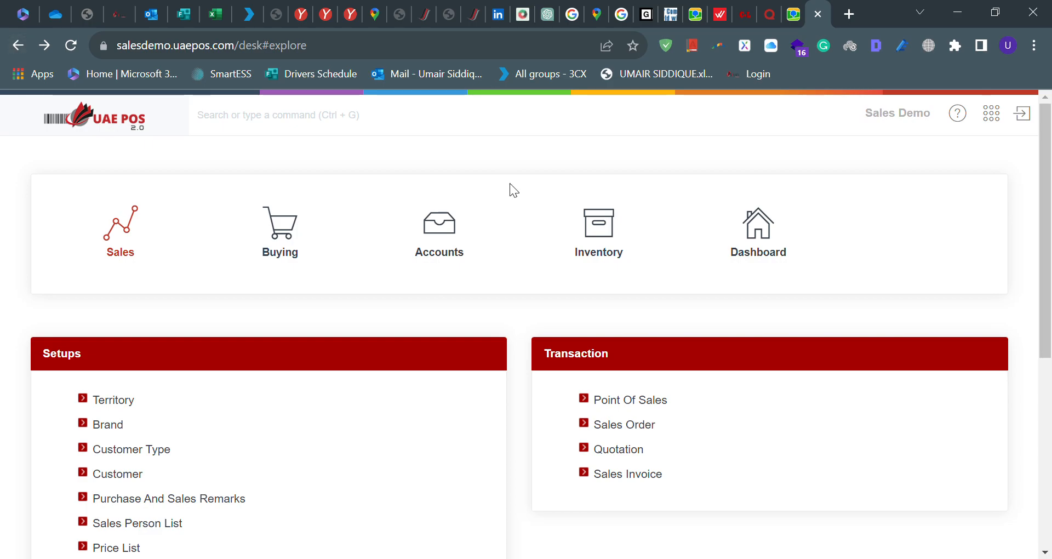
left_click(614, 452)
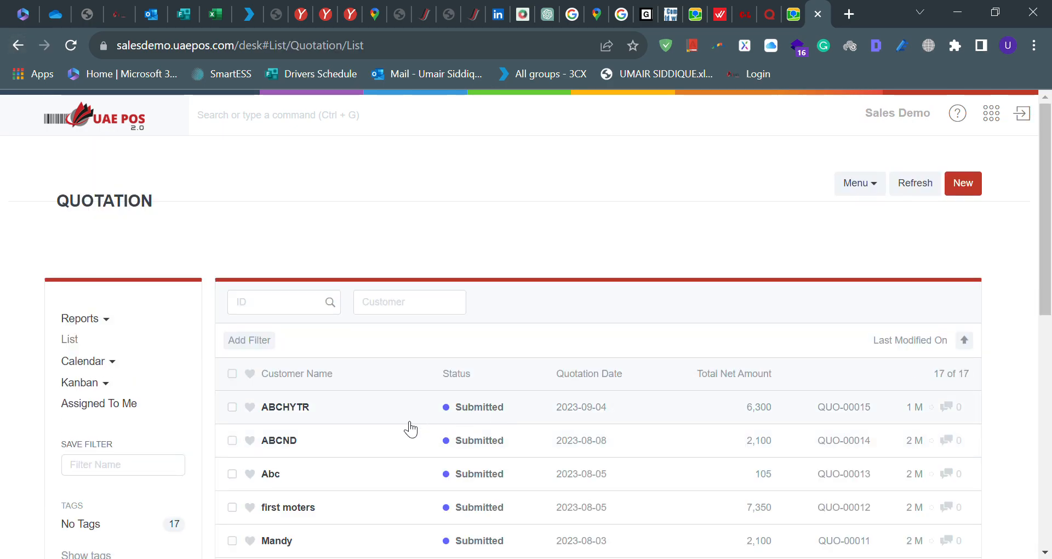
left_click(349, 414)
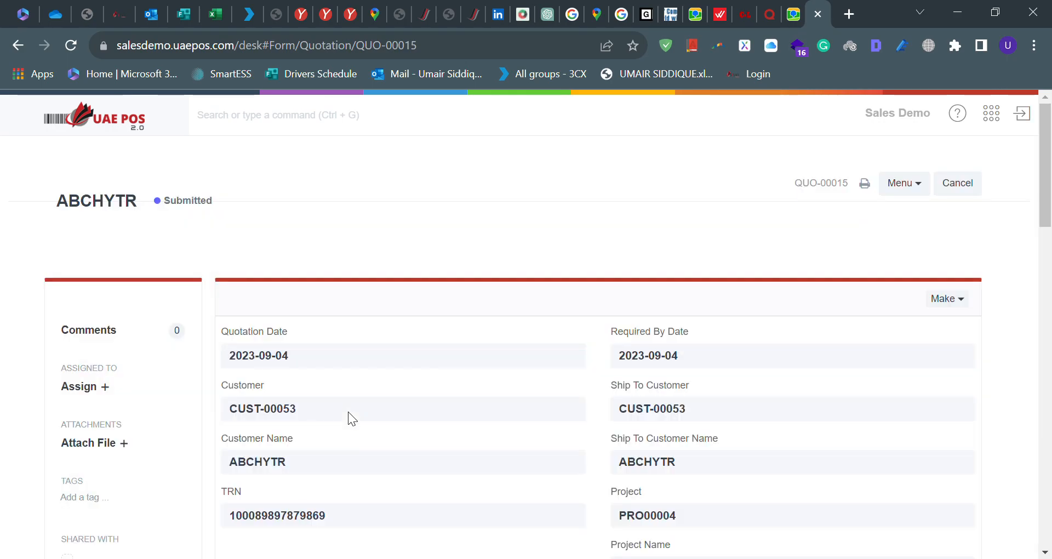
Examine the quotation's header fields, including the customer's TRN and the Required By Date.
scroll(347, 413, "down", 1)
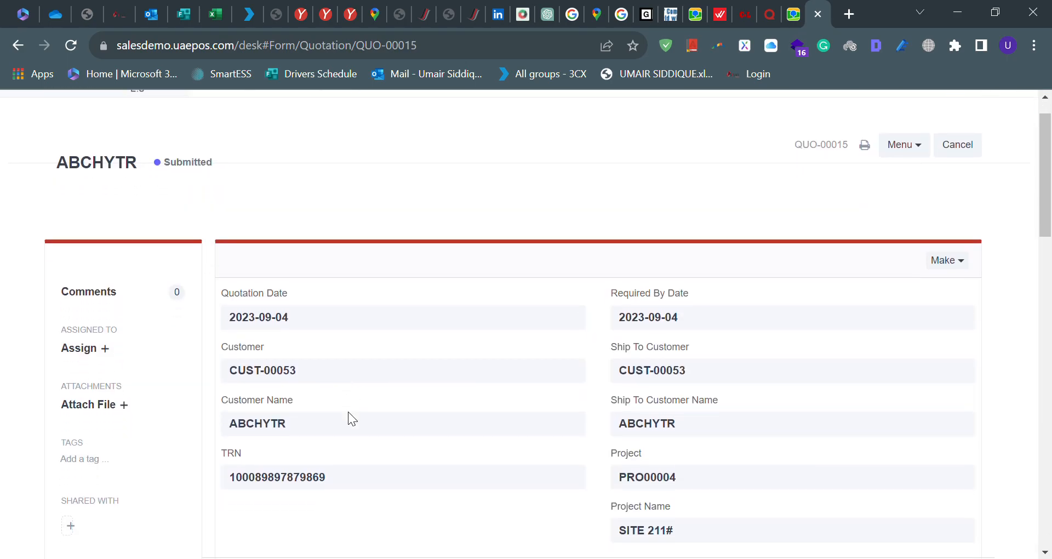
double_click(280, 490)
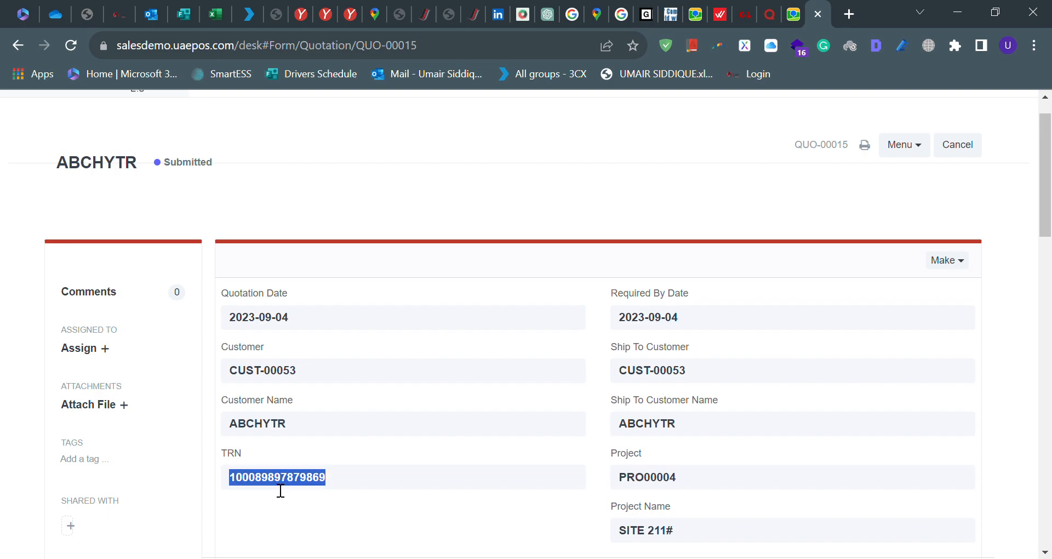
left_click(665, 322)
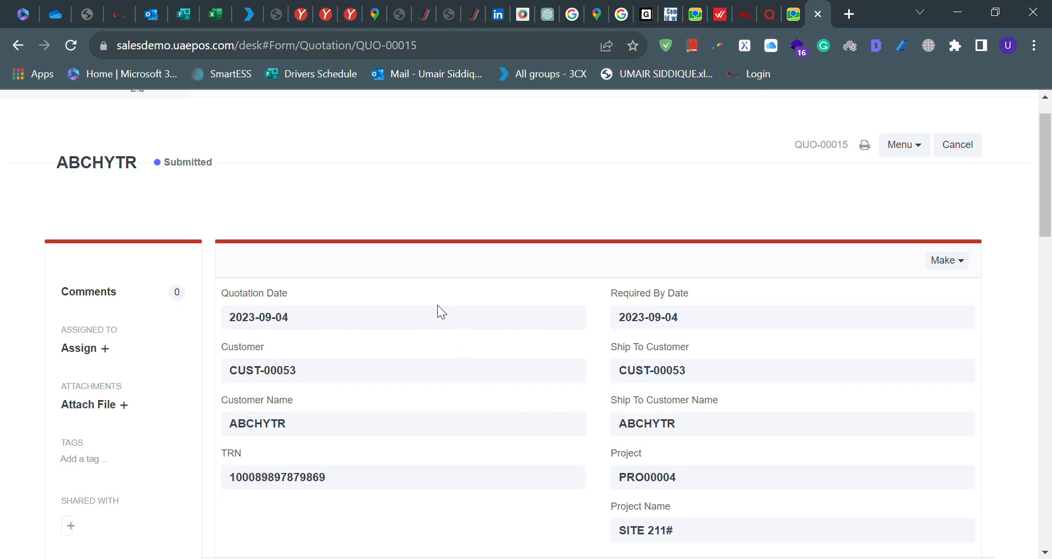
scroll(377, 282, "up", 1)
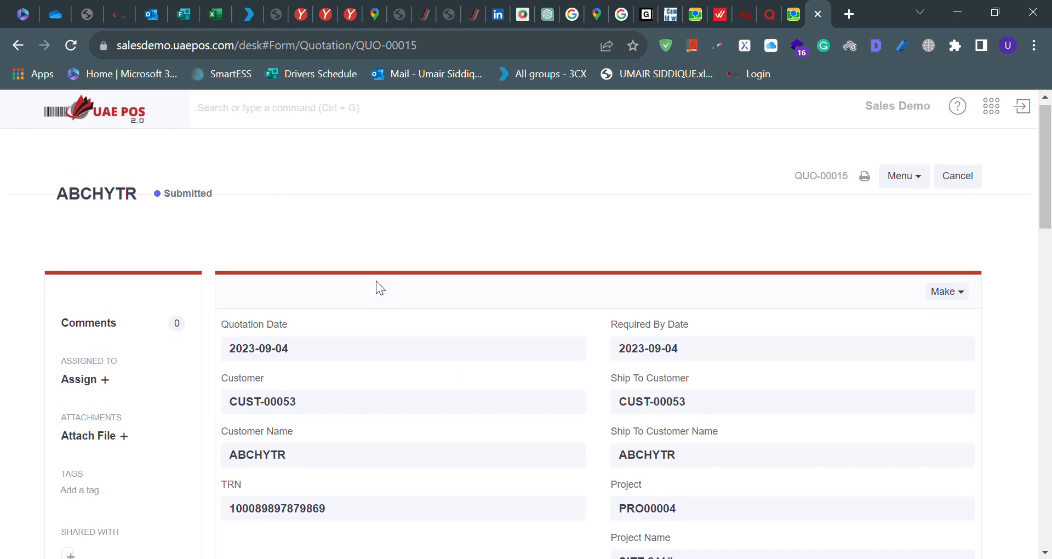
Look through the rest of the quotation down to its net amount, comment section and activity history.
scroll(376, 281, "down", 15)
scroll(376, 280, "down", 7)
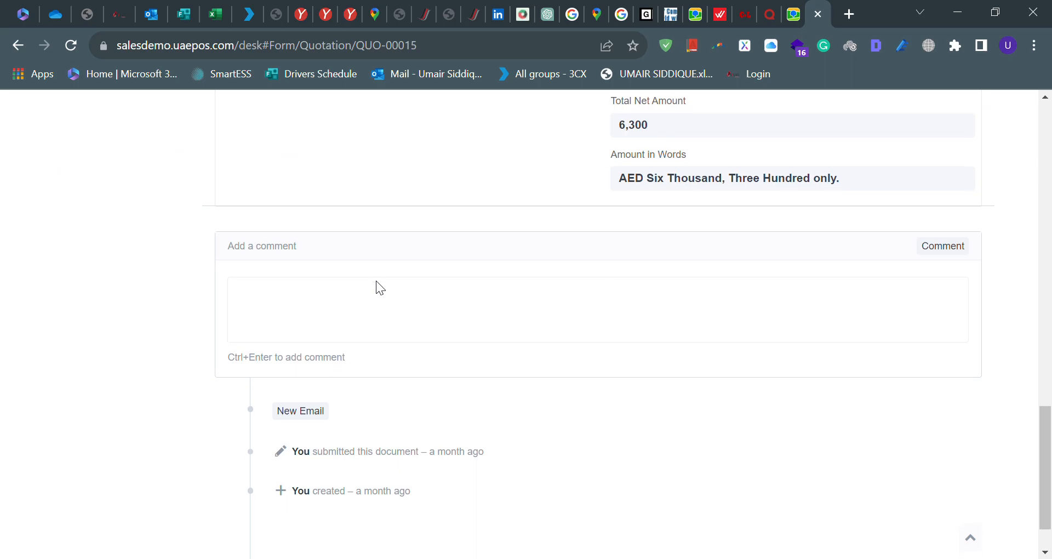
scroll(383, 289, "up", 4)
scroll(376, 287, "down", 5)
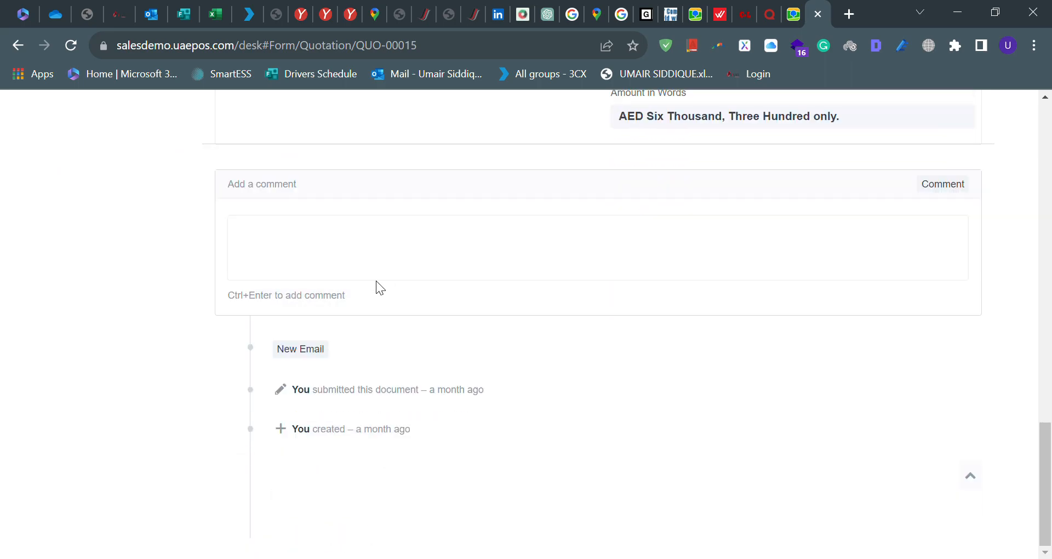
scroll(376, 281, "up", 15)
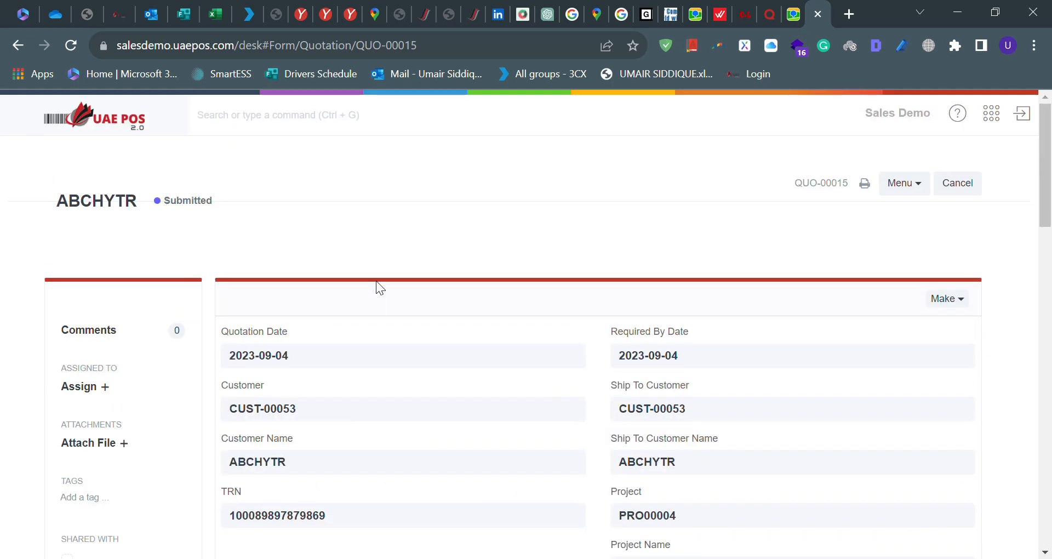
Open the quotation's print preview and review its bill-to details, item table, totals and payment terms.
left_click(864, 185)
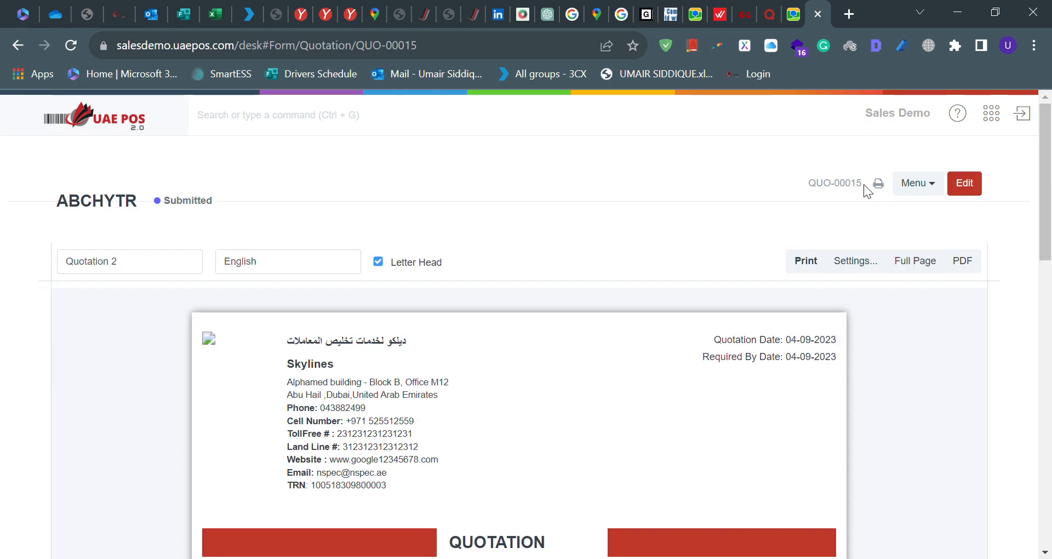
scroll(512, 489, "down", 7)
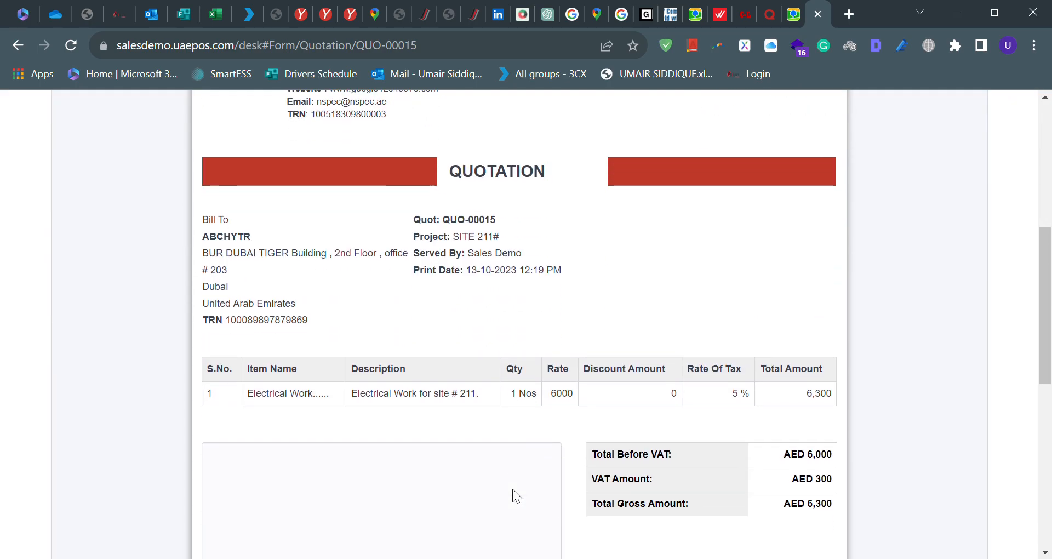
scroll(517, 496, "down", 7)
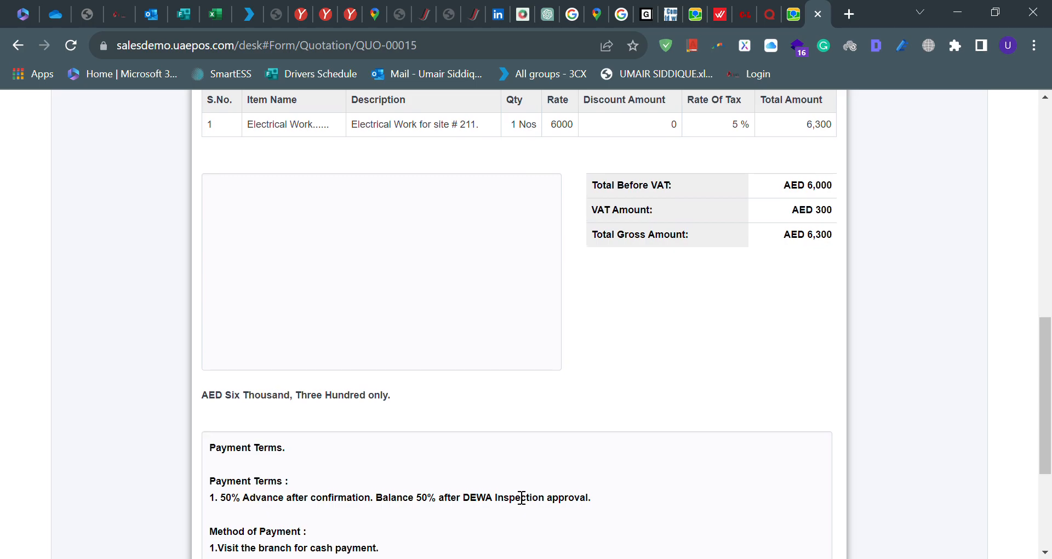
scroll(512, 494, "down", 1)
scroll(512, 493, "up", 15)
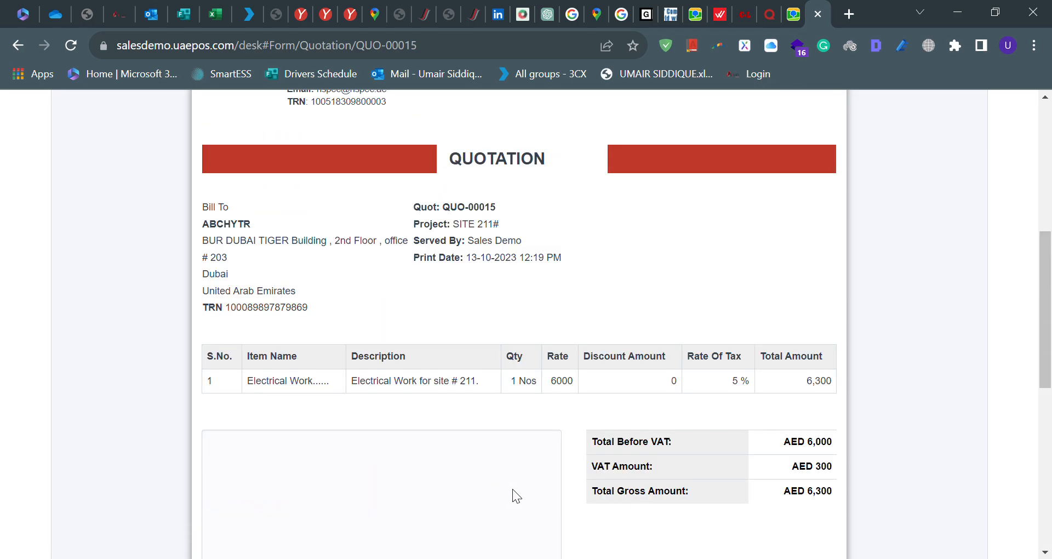
scroll(513, 493, "down", 6)
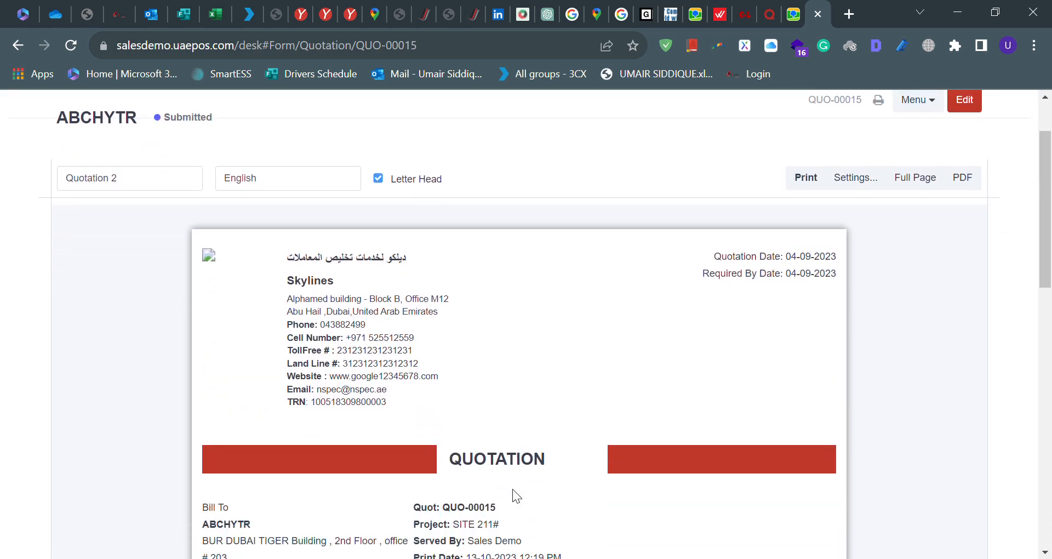
scroll(515, 495, "down", 5)
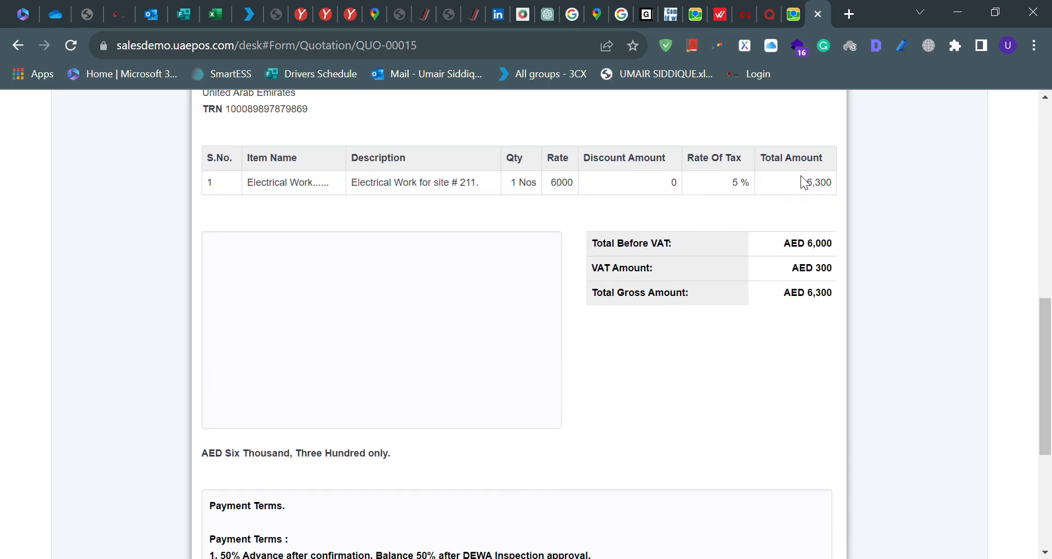
scroll(615, 437, "down", 3)
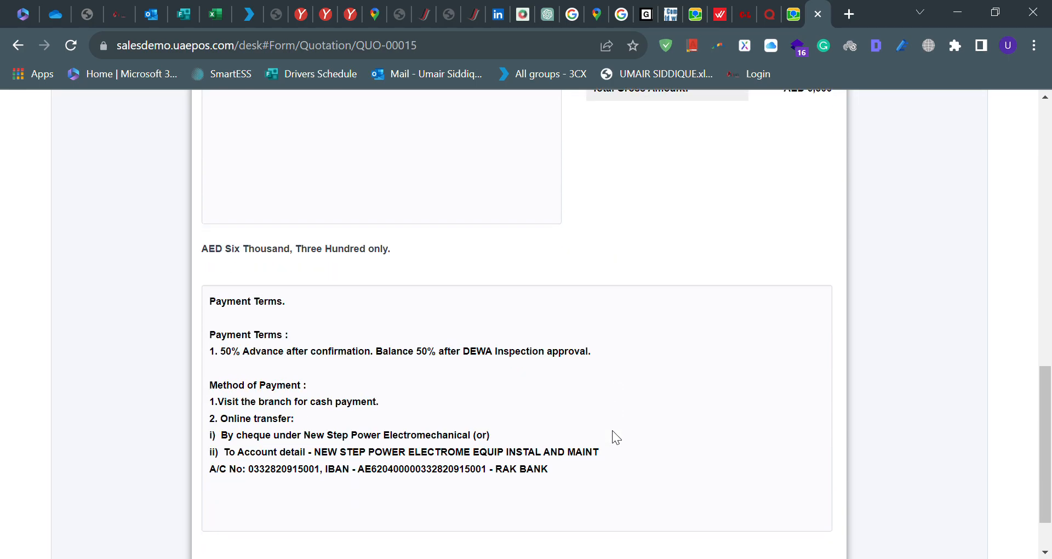
Go back over the quotation printout's letterhead, print format, customer details and amounts.
scroll(317, 291, "up", 8)
scroll(317, 291, "down", 4)
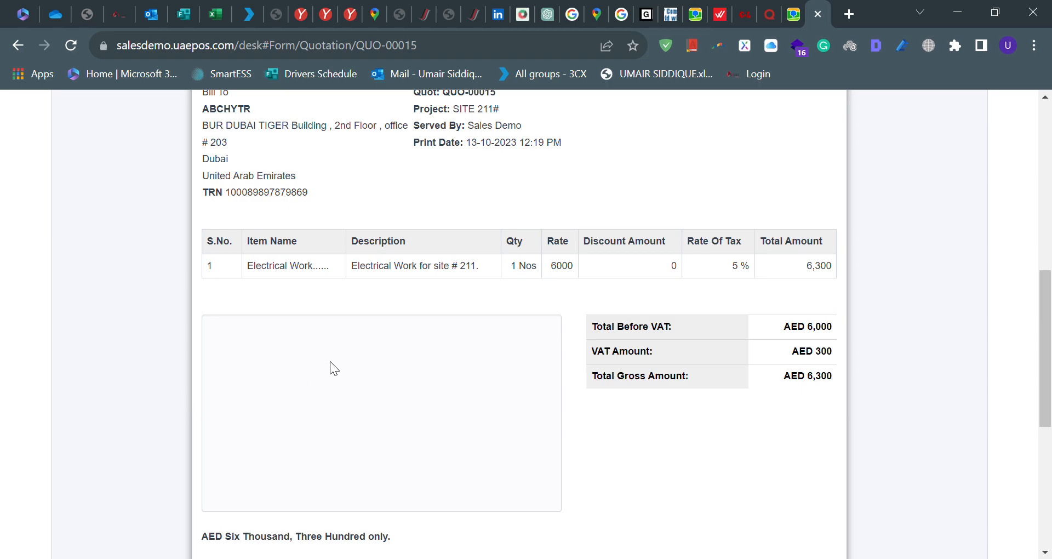
scroll(337, 361, "up", 10)
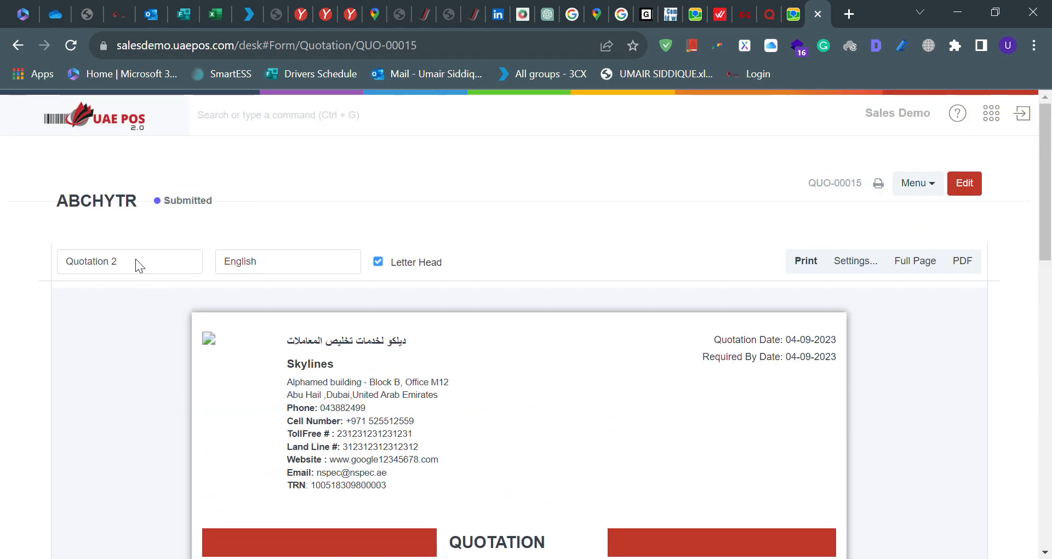
scroll(374, 373, "down", 10)
scroll(374, 373, "up", 2)
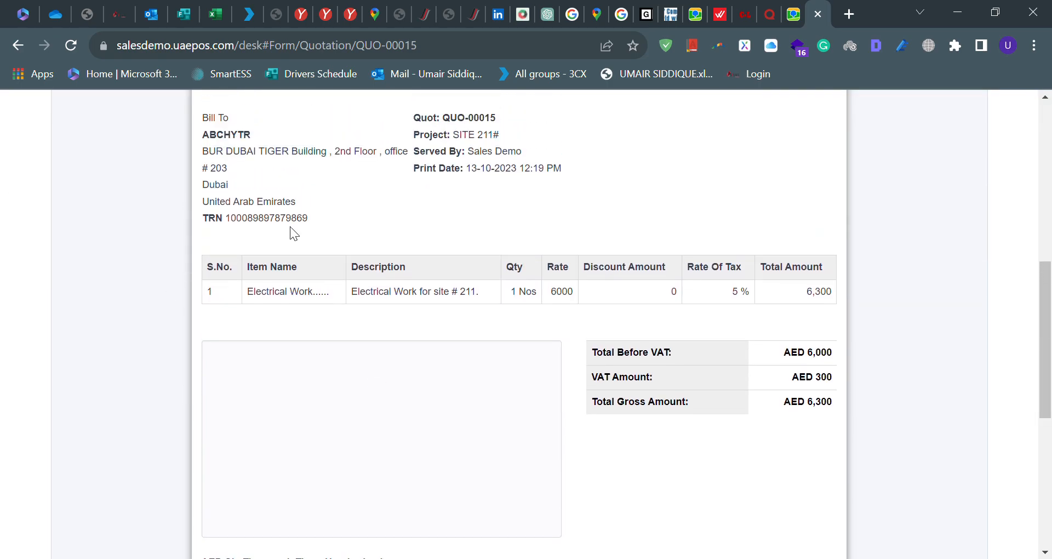
Return to Explore, open the Sales Invoice list and look through the listed invoices.
left_click(19, 45)
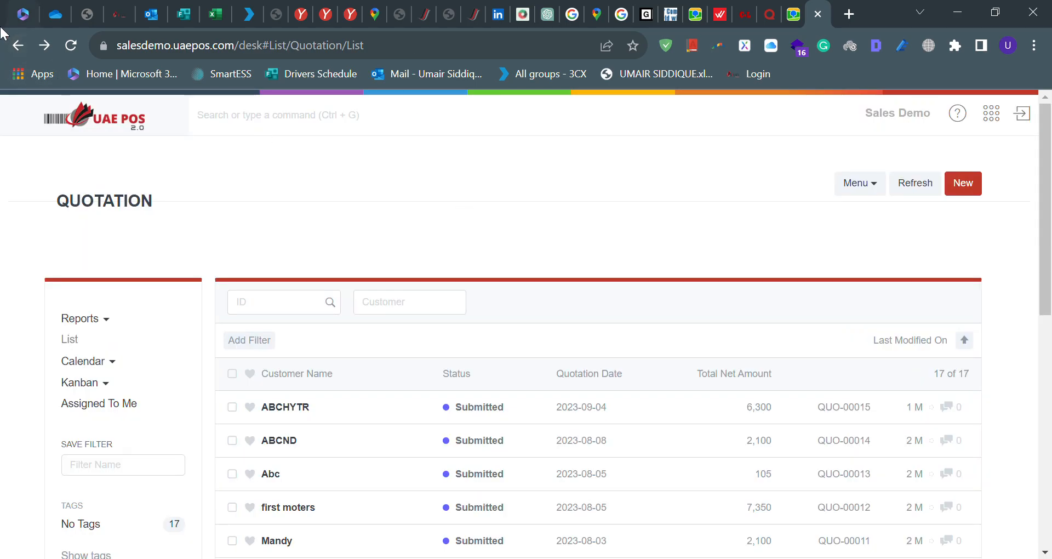
left_click(21, 45)
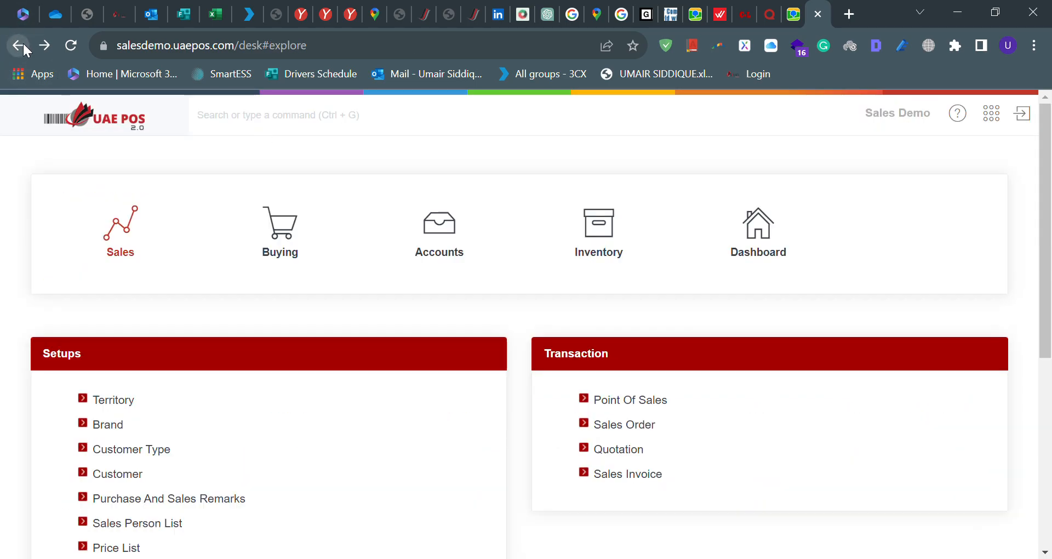
left_click(623, 476)
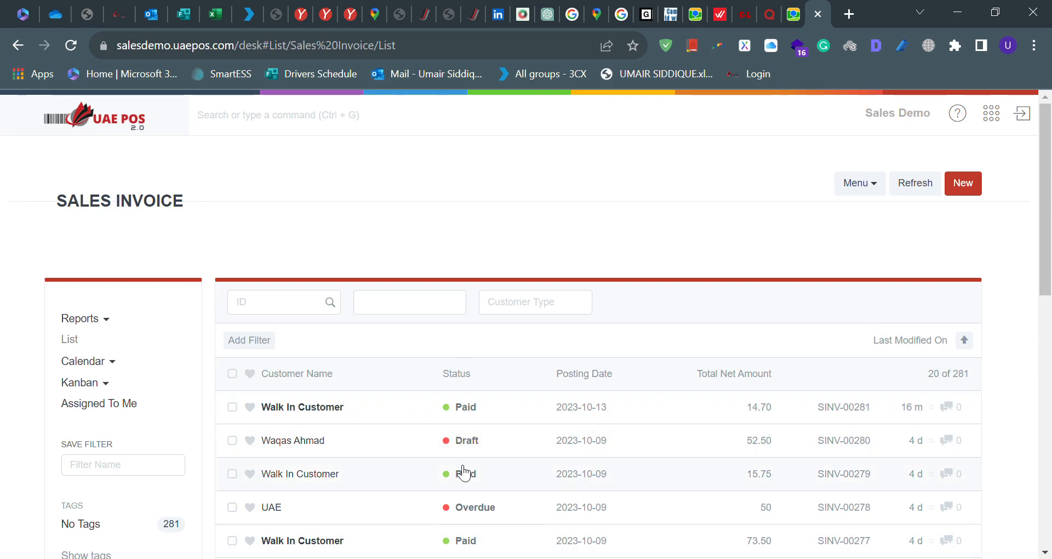
scroll(455, 513, "down", 7)
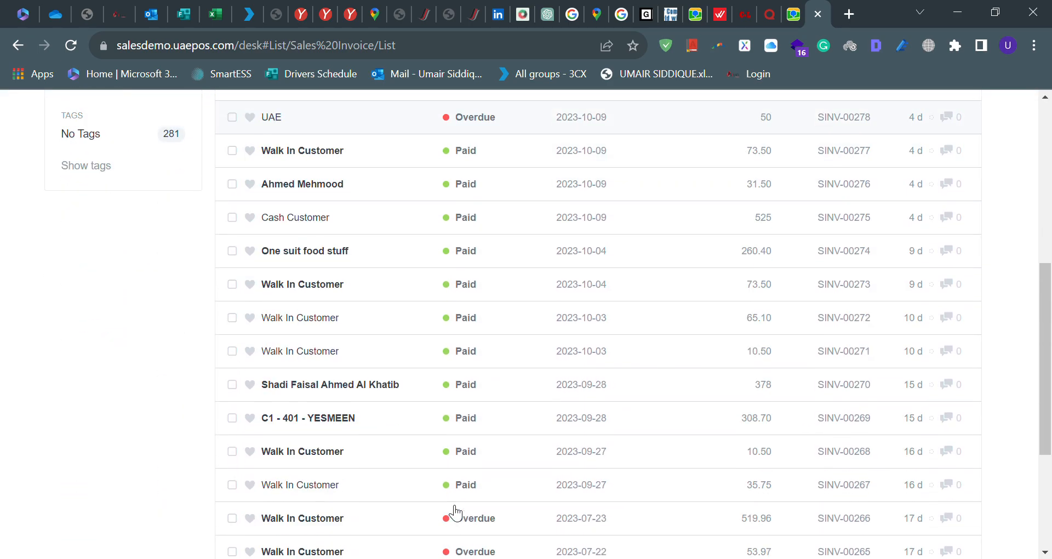
scroll(455, 512, "down", 4)
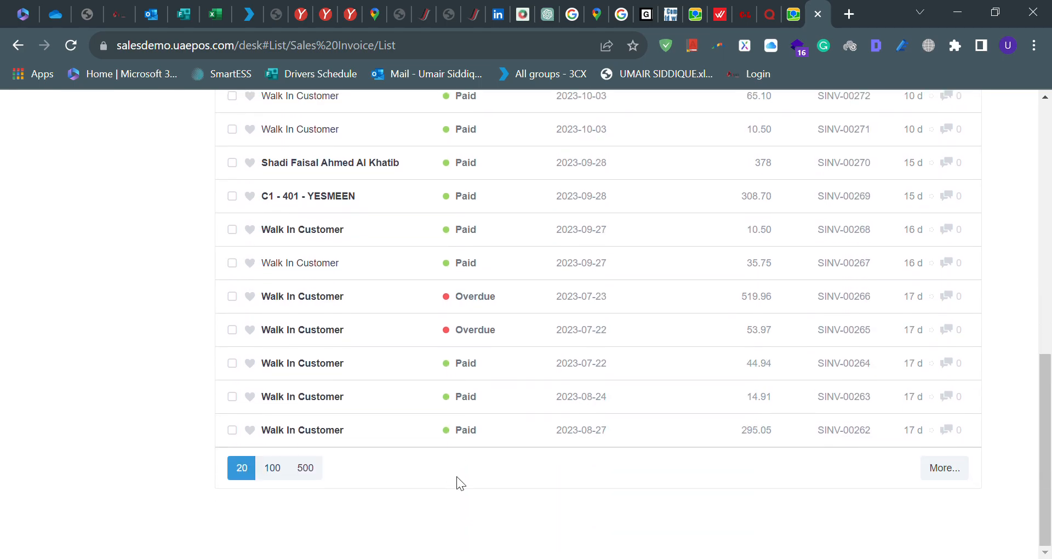
scroll(505, 204, "up", 11)
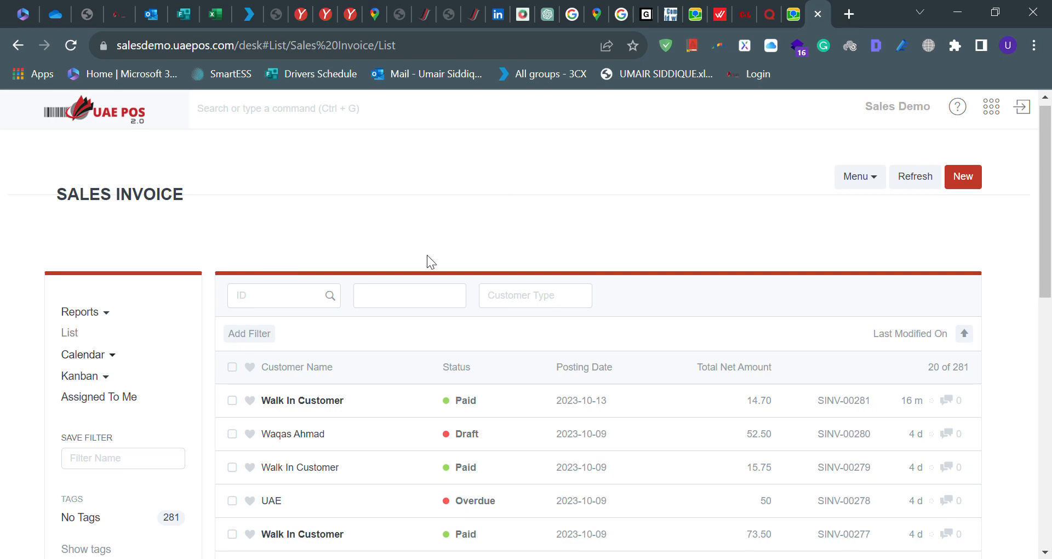
Examine the Sales Invoice list's Customer Type filter and its Kanban and Reports options.
left_click(510, 293)
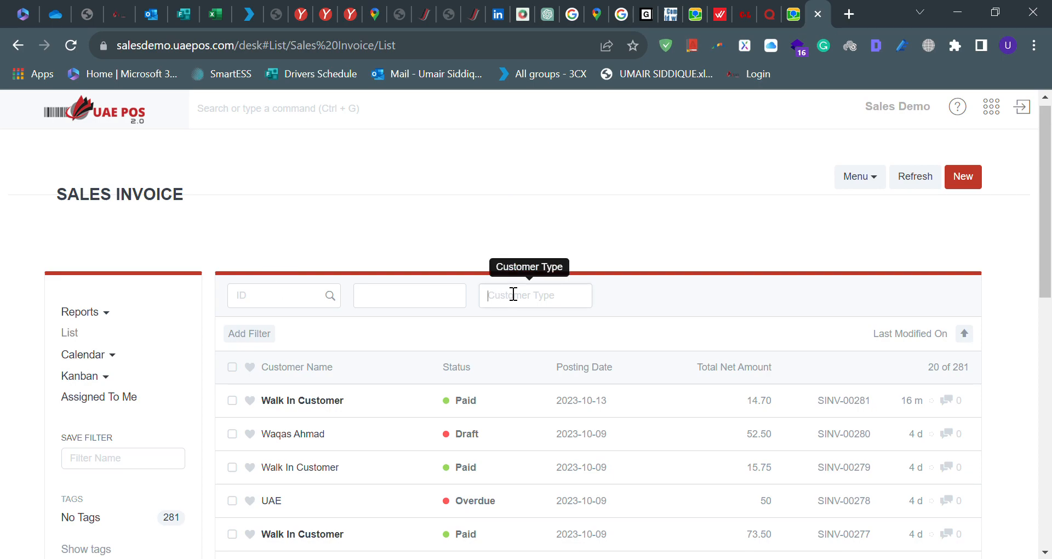
left_click(112, 383)
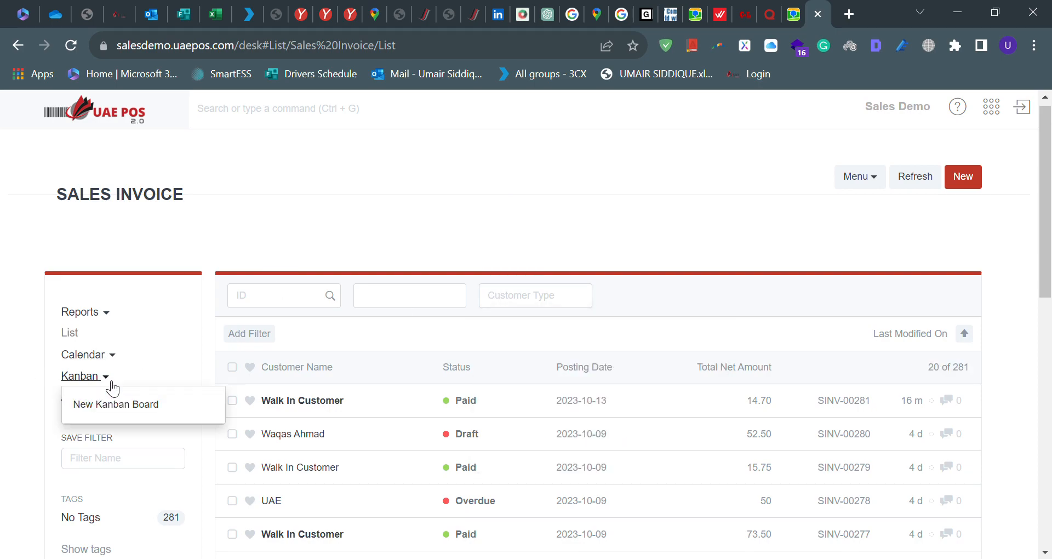
left_click(104, 313)
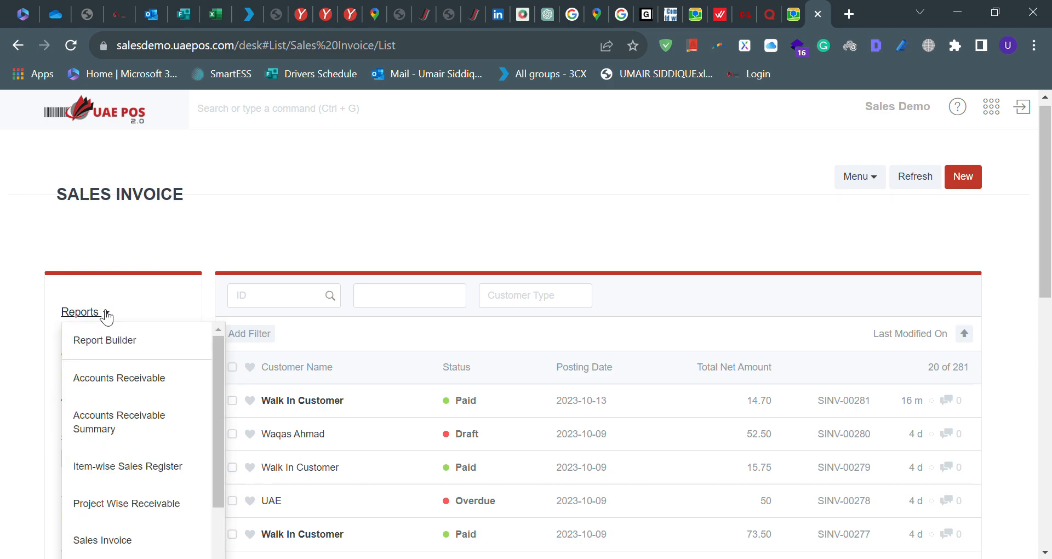
left_click(106, 315)
scroll(128, 365, "down", 4)
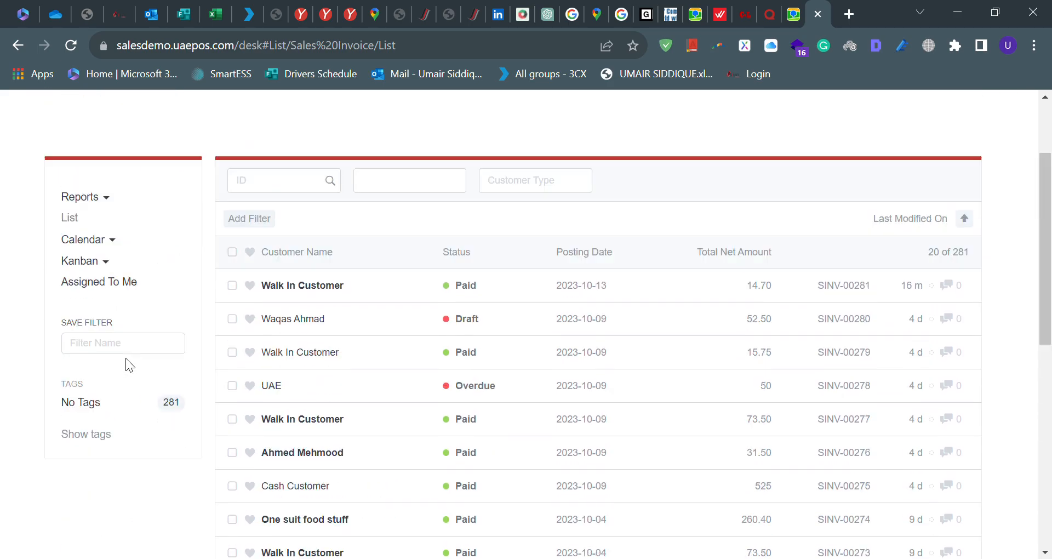
Check the Accounts Receivable report offered by the Sales Invoice list and return to Explore.
scroll(129, 365, "up", 5)
left_click(88, 318)
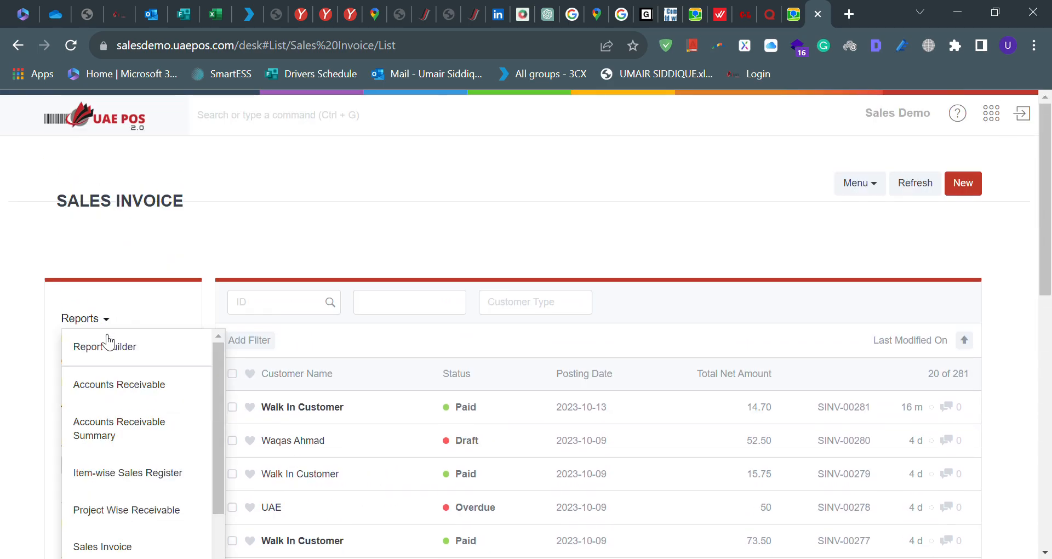
left_click(96, 385)
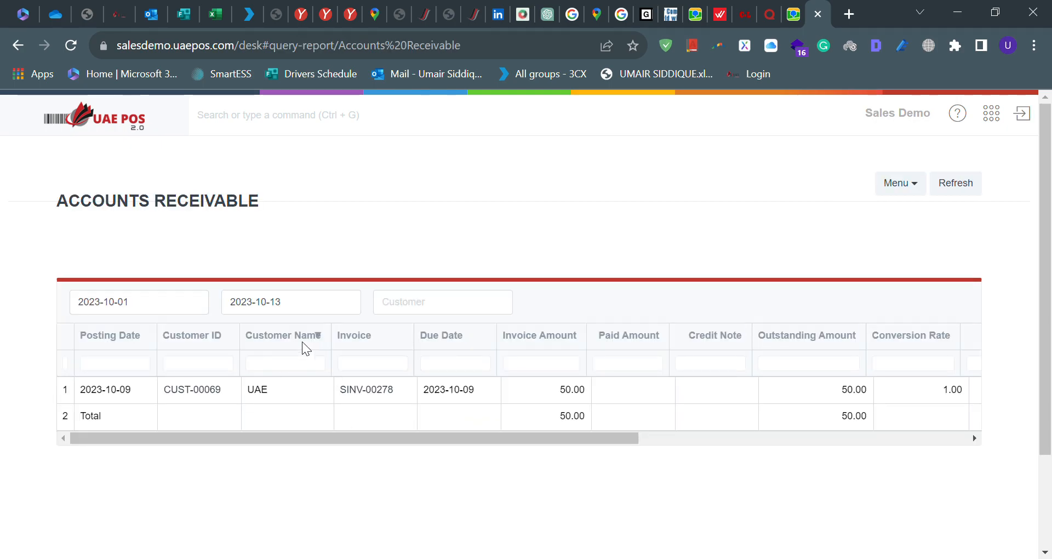
left_click(18, 49)
left_click(18, 49)
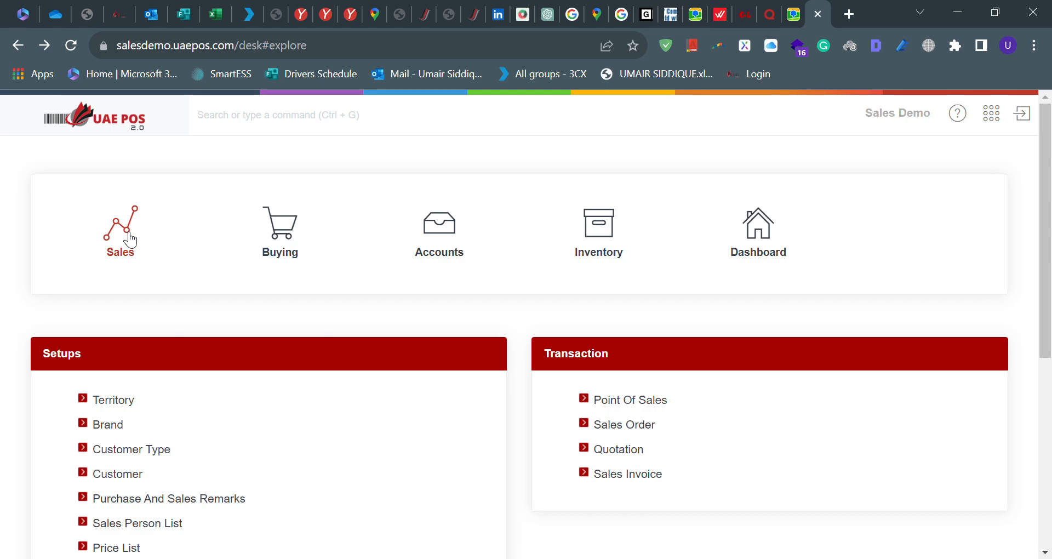
Open the Sales Register report from the Sales reports and look through its filters and listed rows.
scroll(188, 282, "down", 6)
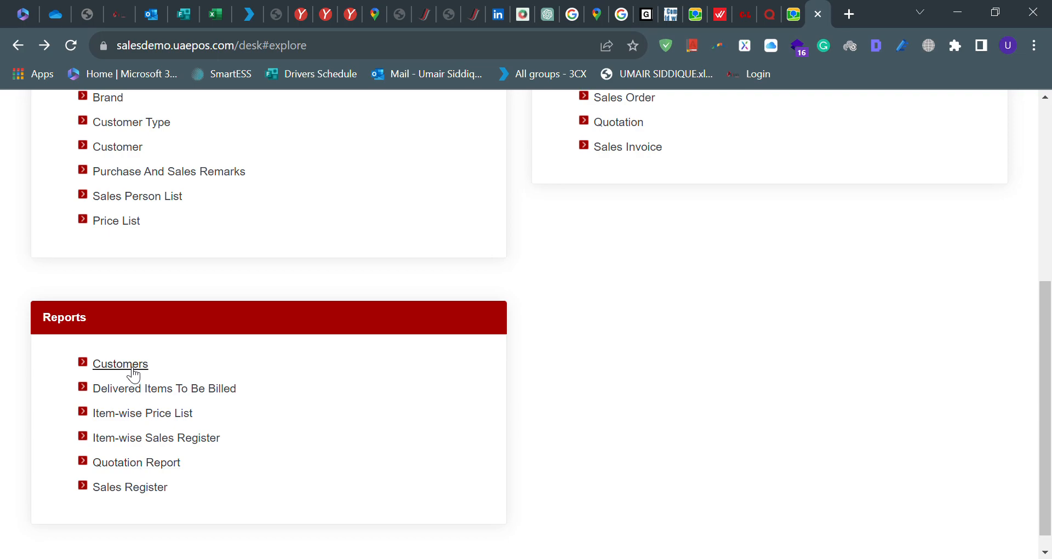
left_click(121, 486)
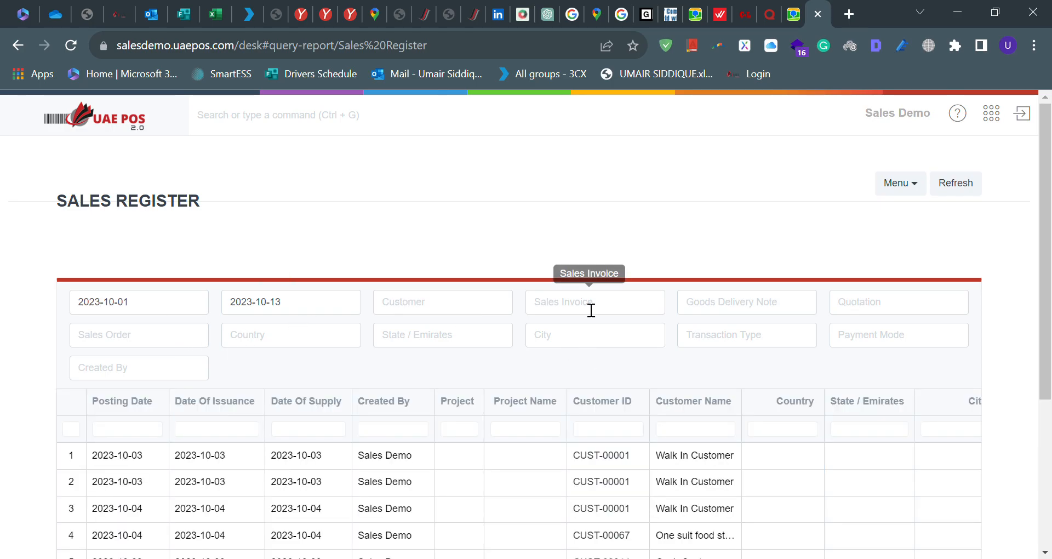
scroll(635, 314, "down", 1)
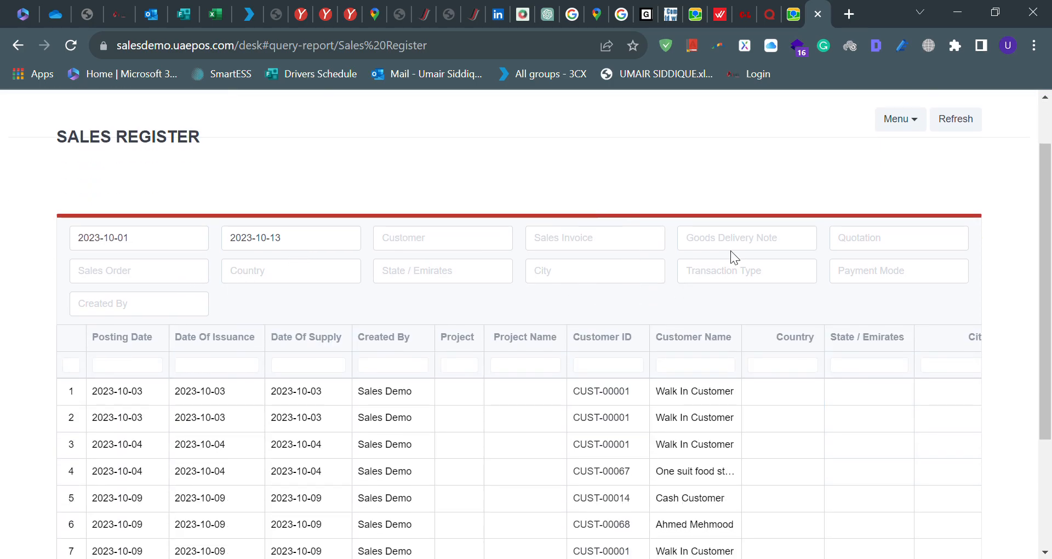
scroll(754, 249, "down", 2)
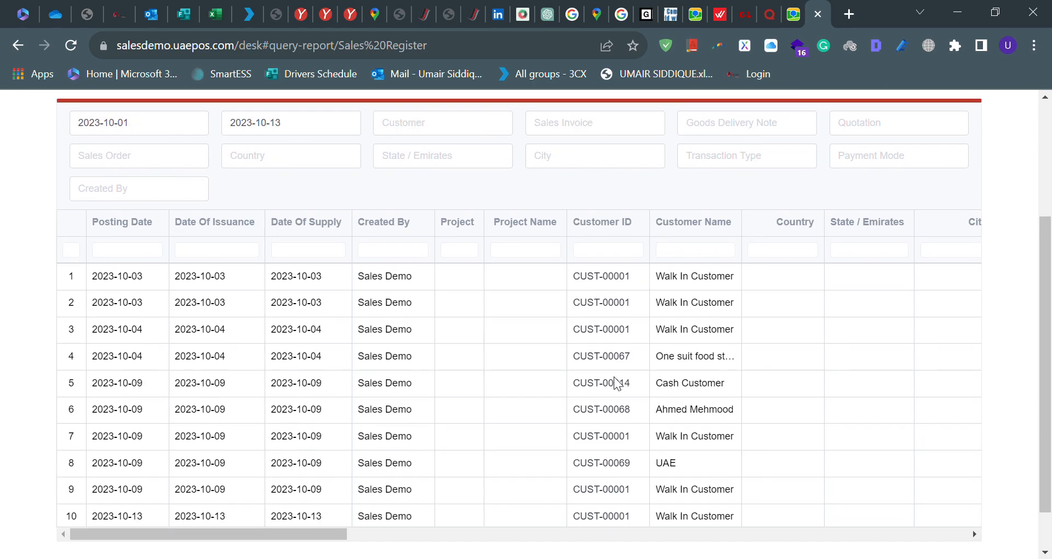
scroll(618, 382, "down", 1)
scroll(618, 382, "up", 1)
scroll(620, 384, "down", 1)
scroll(618, 381, "up", 1)
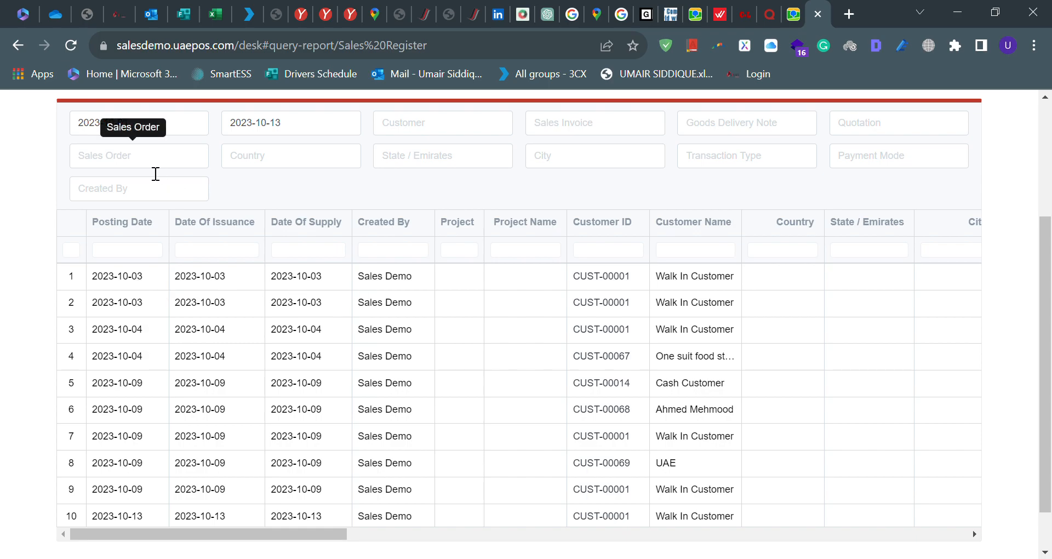
Set the Sales Register's start date filter to 2023-03-01.
left_click(89, 123)
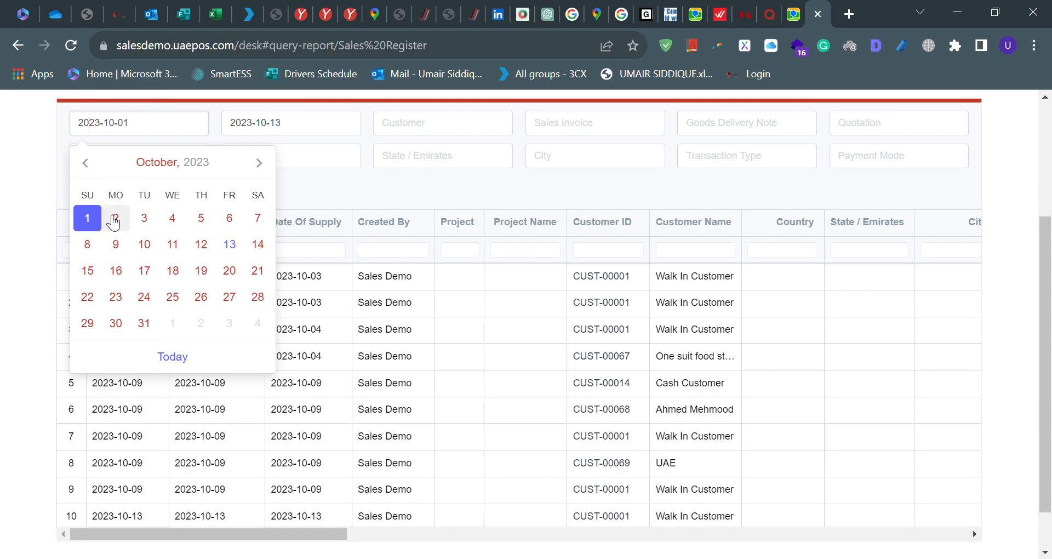
left_click(90, 164)
left_click(89, 163)
left_click(91, 164)
left_click(89, 163)
left_click(90, 163)
left_click(89, 164)
left_click(89, 163)
left_click(172, 218)
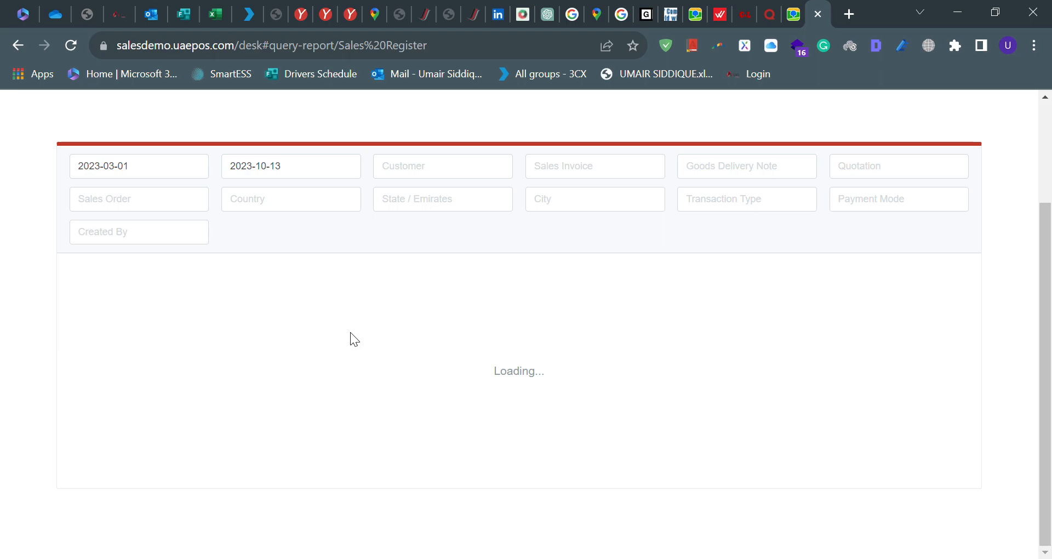
Review the Sales Register's columns from Posting Date across the amounts and Payment Mode to QC Status.
scroll(350, 332, "down", 3)
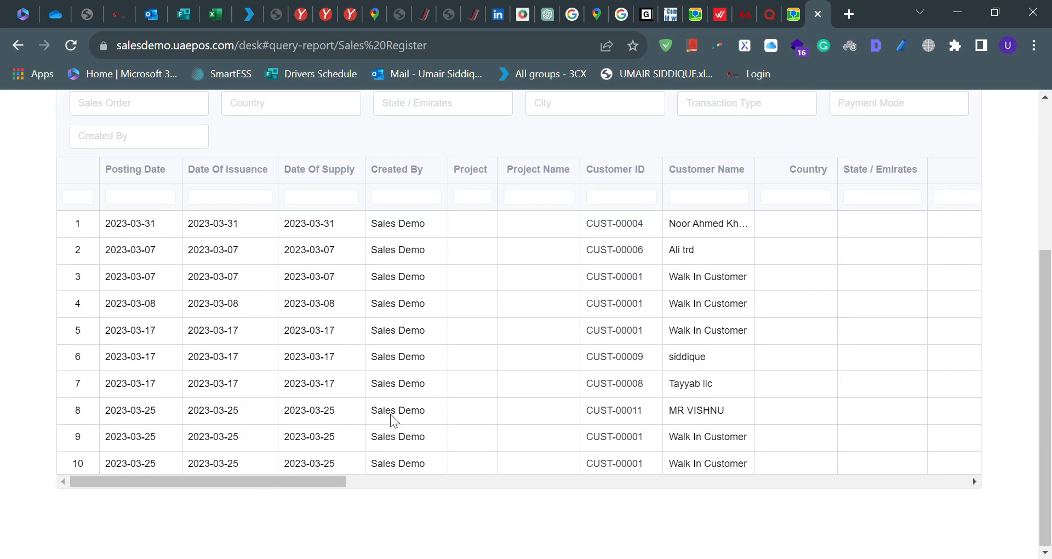
left_click_drag(288, 487, 615, 496)
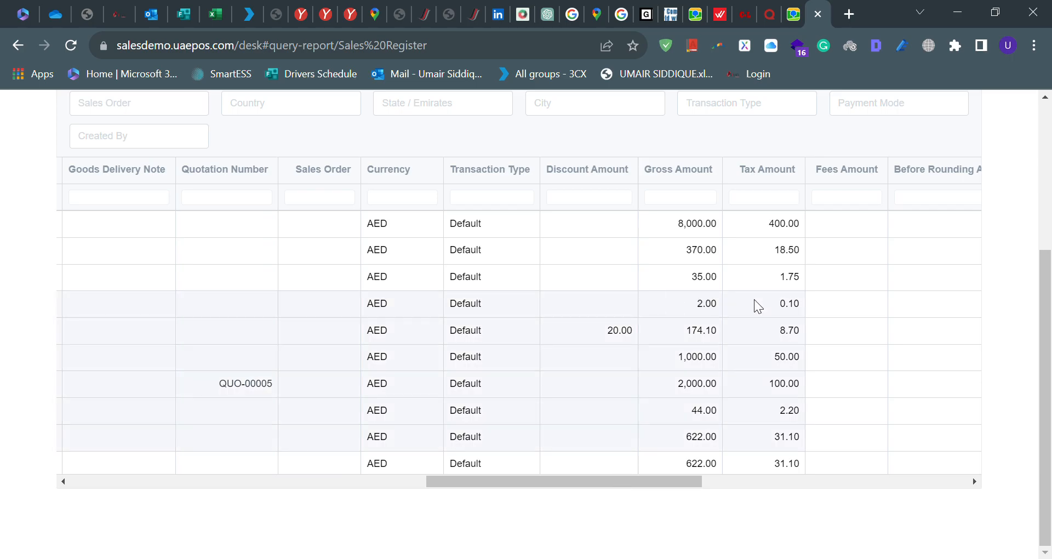
left_click_drag(525, 484, 777, 493)
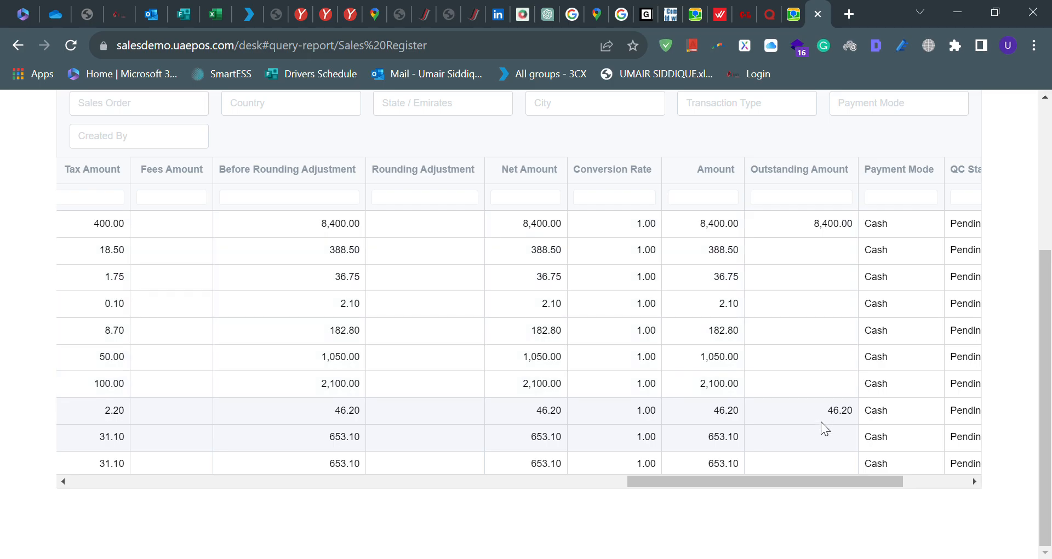
left_click_drag(805, 480, 872, 481)
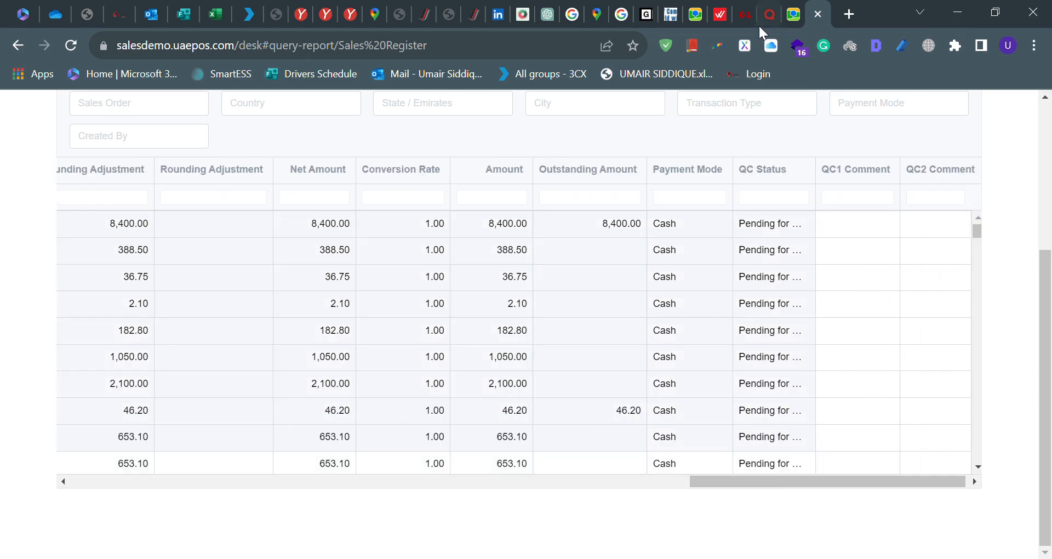
Widen the Sales Register's QC Status column enough to read its full entries.
left_click(774, 224)
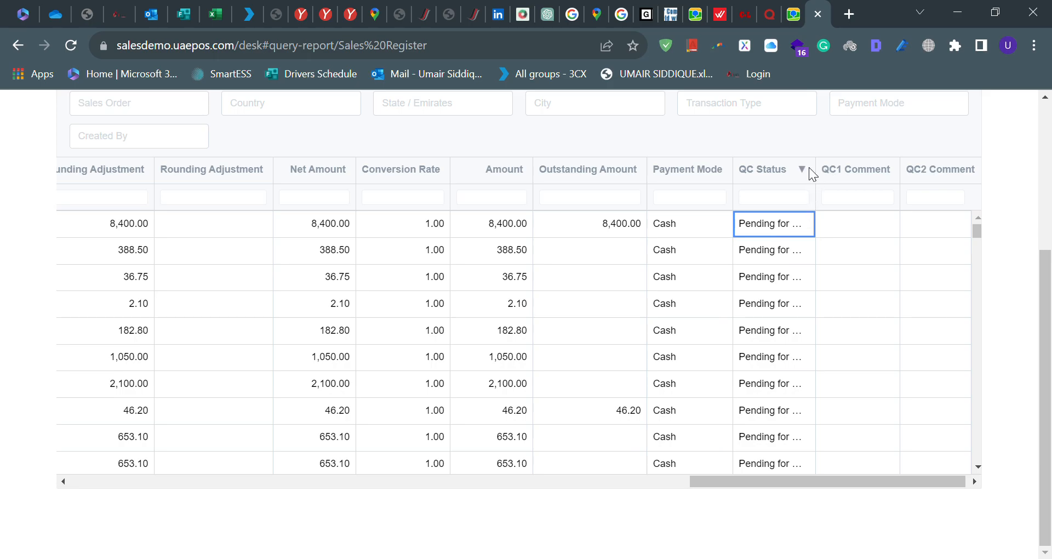
left_click_drag(826, 175, 860, 176)
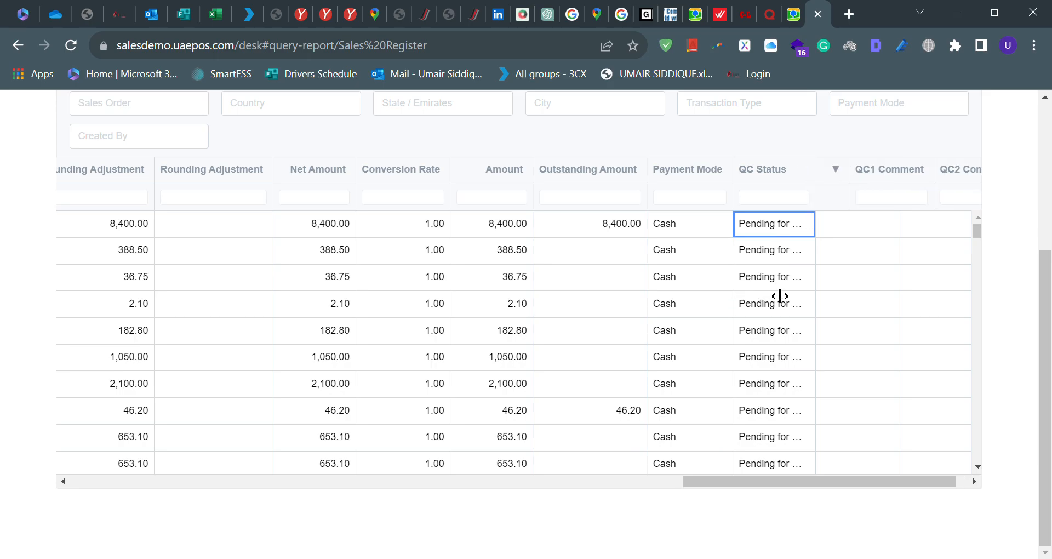
scroll(771, 289, "up", 4)
scroll(844, 310, "down", 4)
scroll(838, 305, "up", 3)
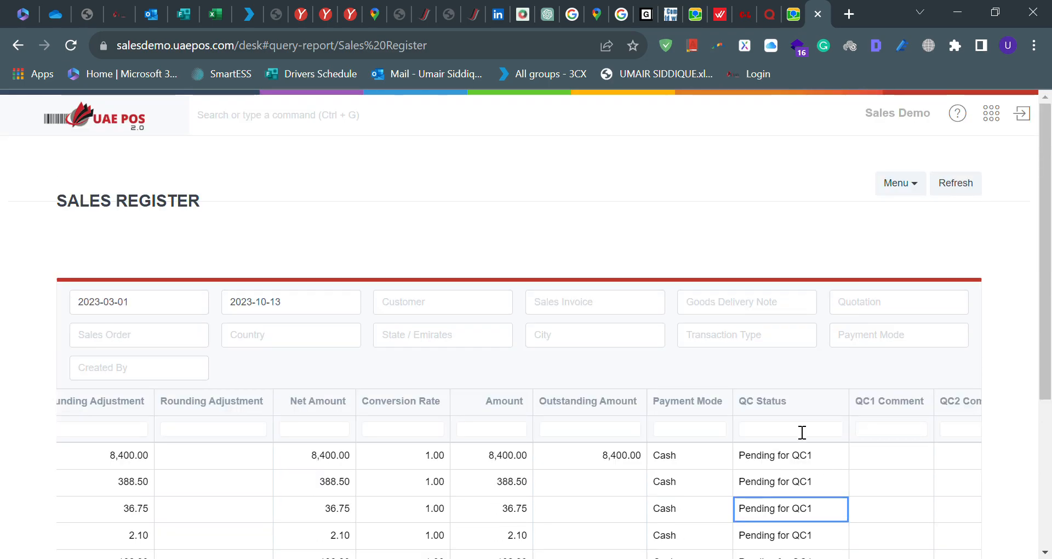
Examine the register's QC1 and QC2 Comment columns and go back to its first columns and filters.
scroll(801, 433, "down", 3)
left_click_drag(747, 484, 799, 488)
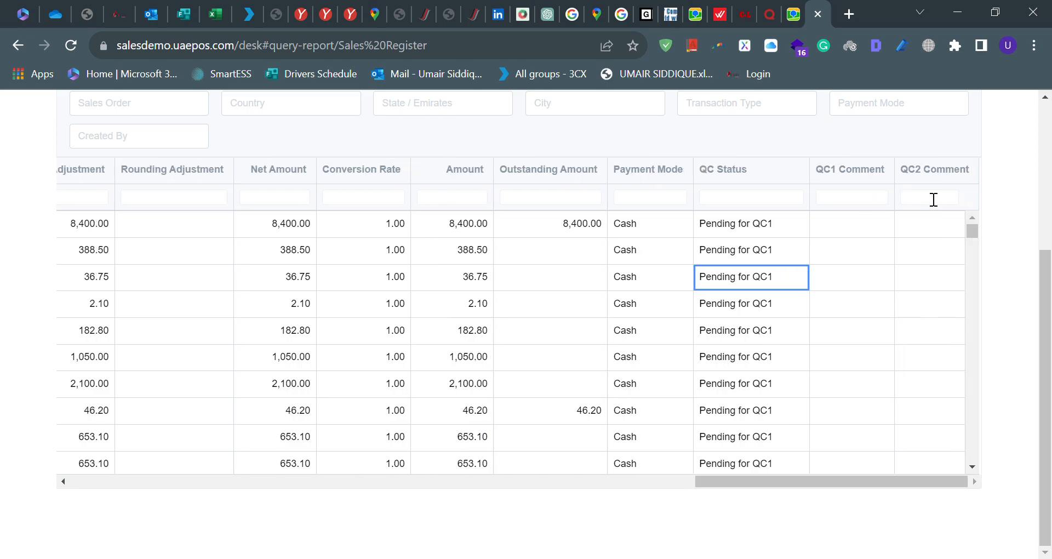
left_click(274, 483)
left_click_drag(274, 484, 120, 482)
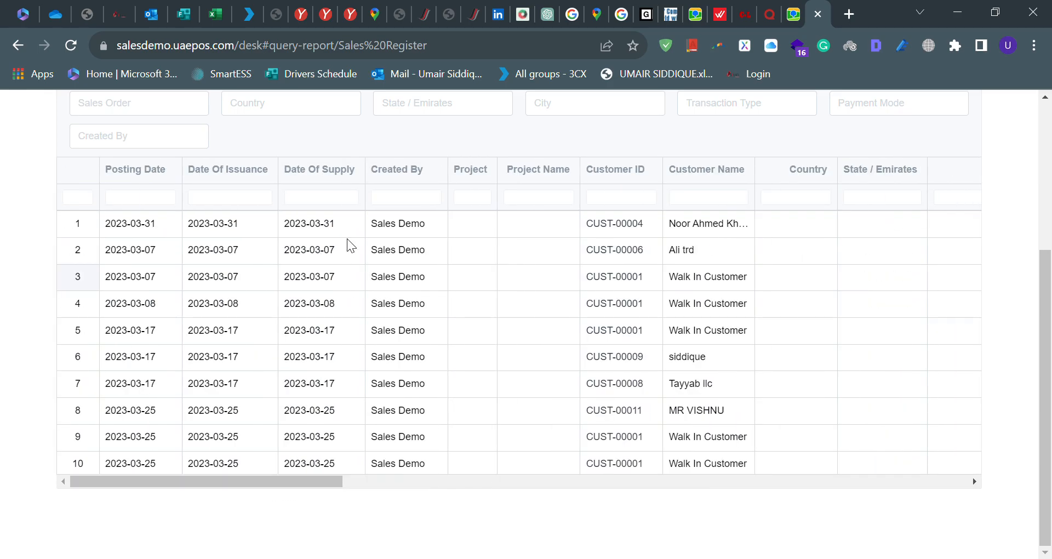
scroll(348, 241, "up", 5)
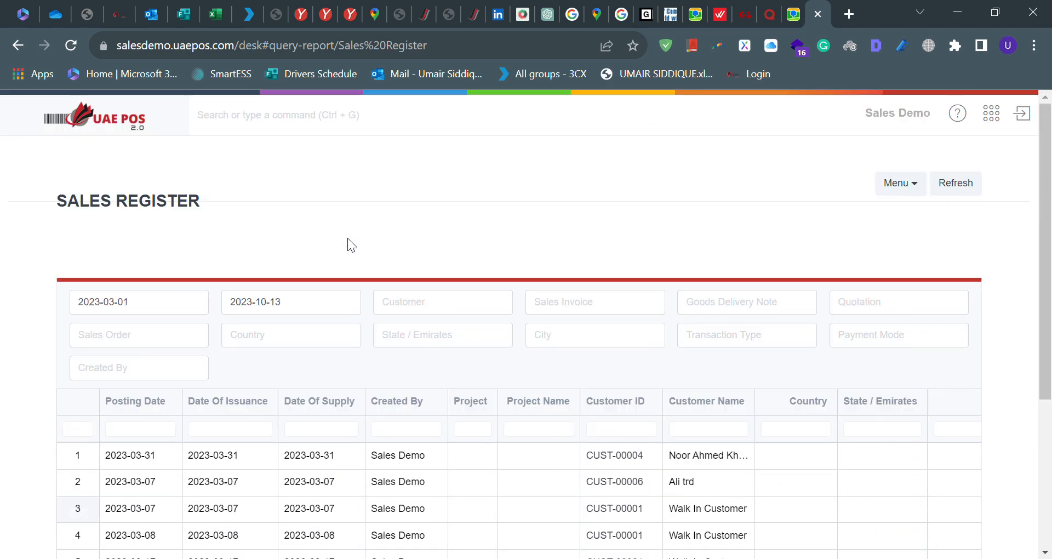
Open the Item-wise Price List report from Explore and review its Item filter and the listed buying and selling rates.
left_click(18, 45)
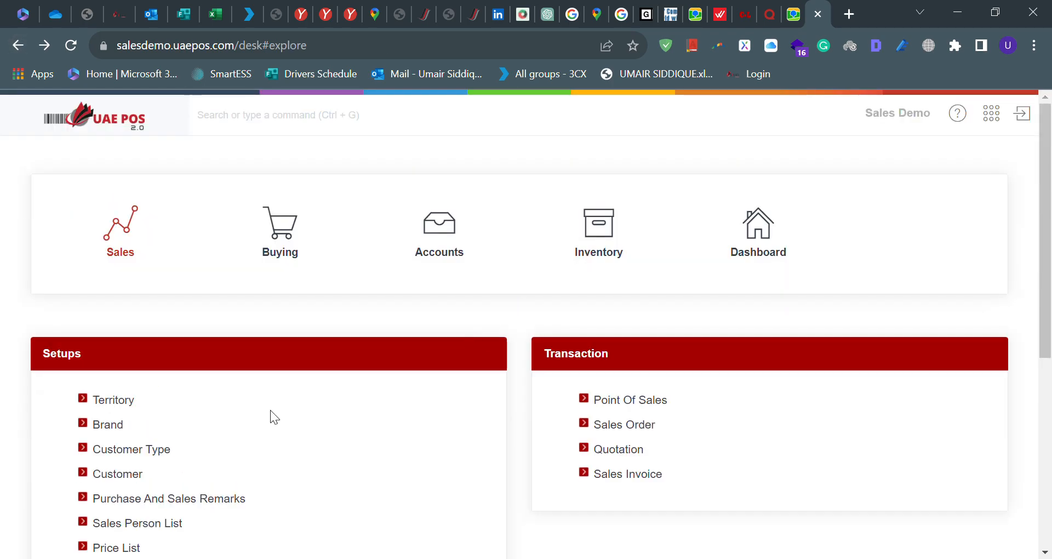
scroll(273, 415, "down", 6)
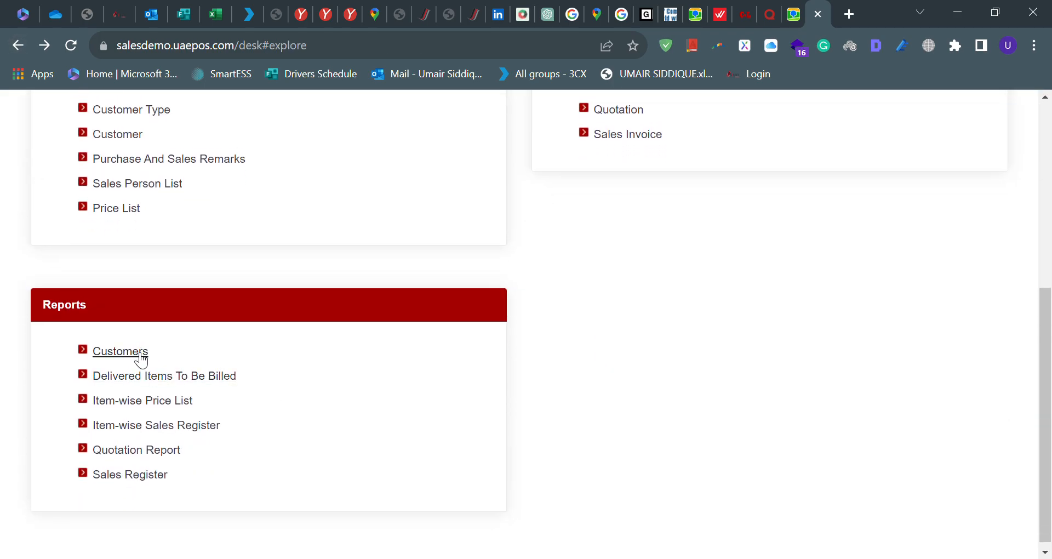
left_click(155, 408)
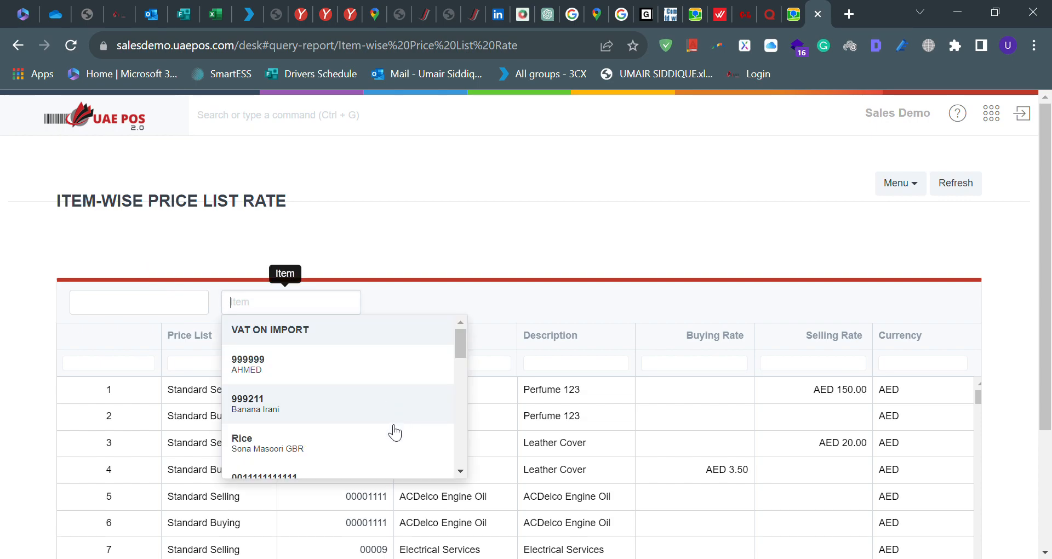
left_click(513, 294)
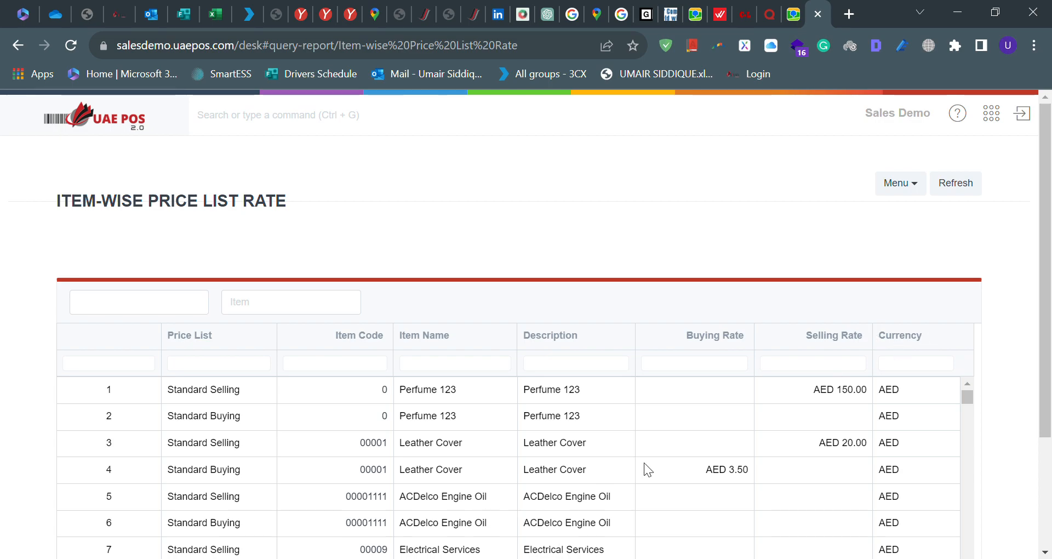
scroll(1036, 389, "down", 3)
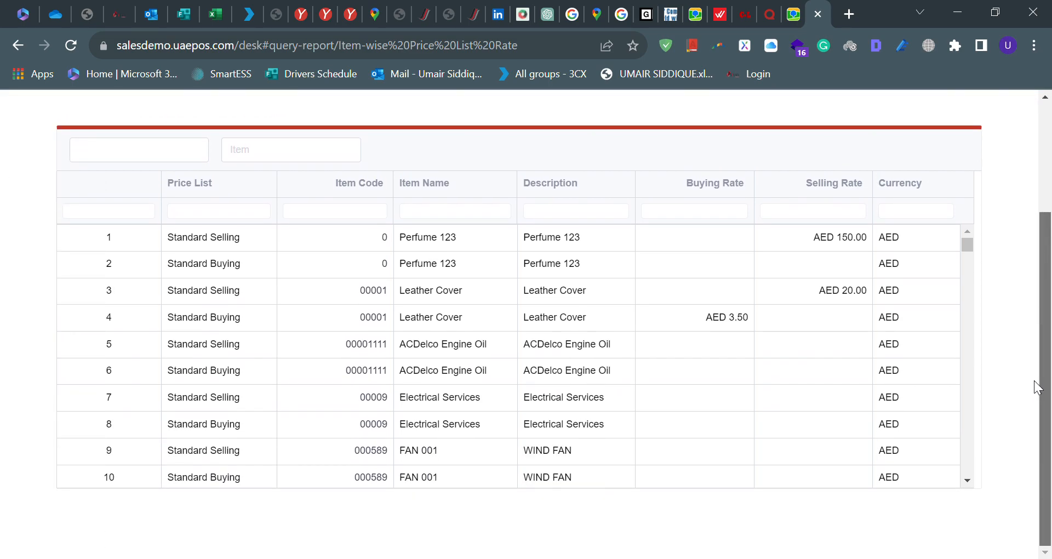
left_click_drag(971, 246, 949, 403)
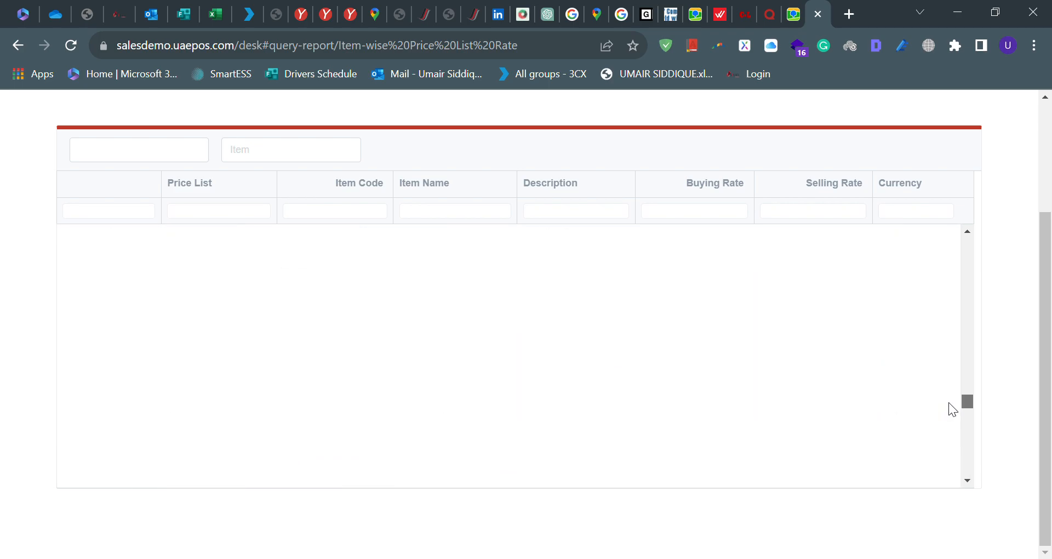
left_click_drag(970, 353, 943, 186)
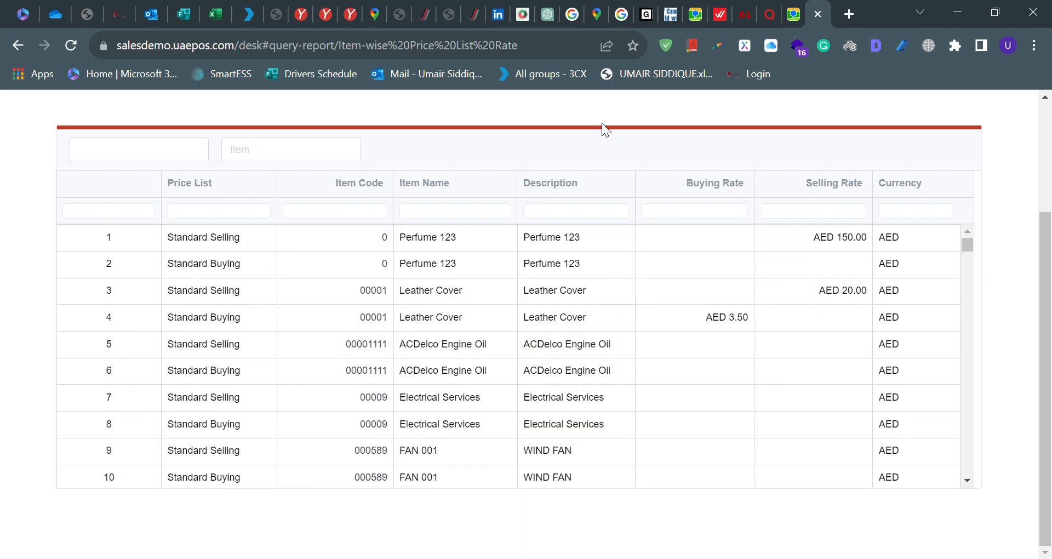
Return to Explore, show the Buying section and look over its setups, transactions and reports.
left_click(13, 47)
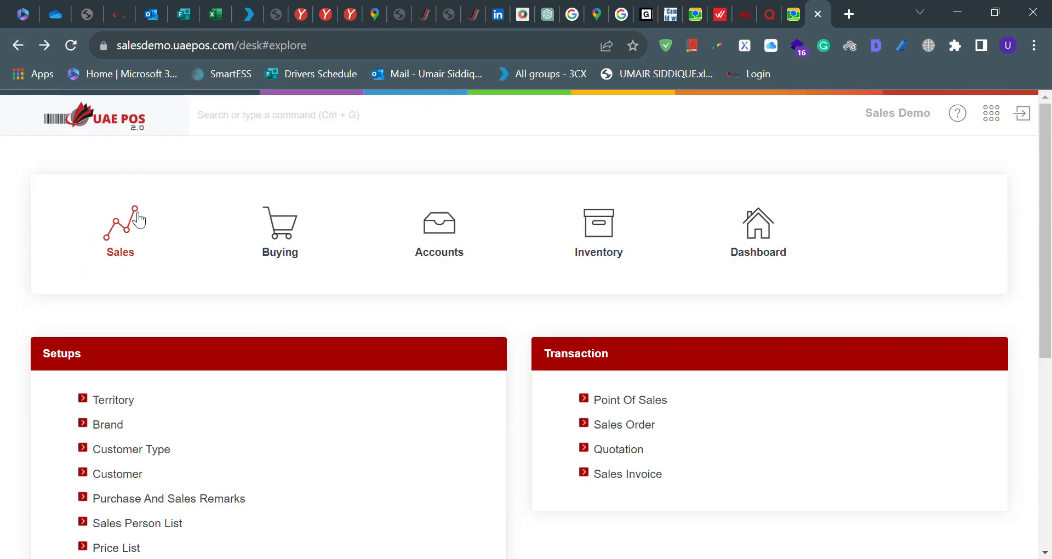
left_click(306, 237)
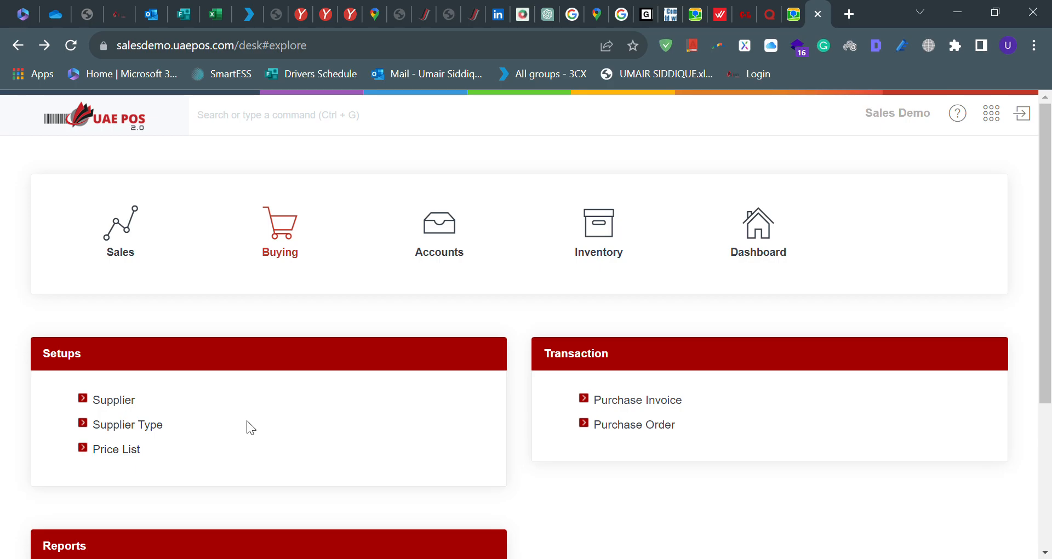
scroll(251, 415, "down", 4)
scroll(251, 415, "up", 4)
scroll(251, 415, "down", 1)
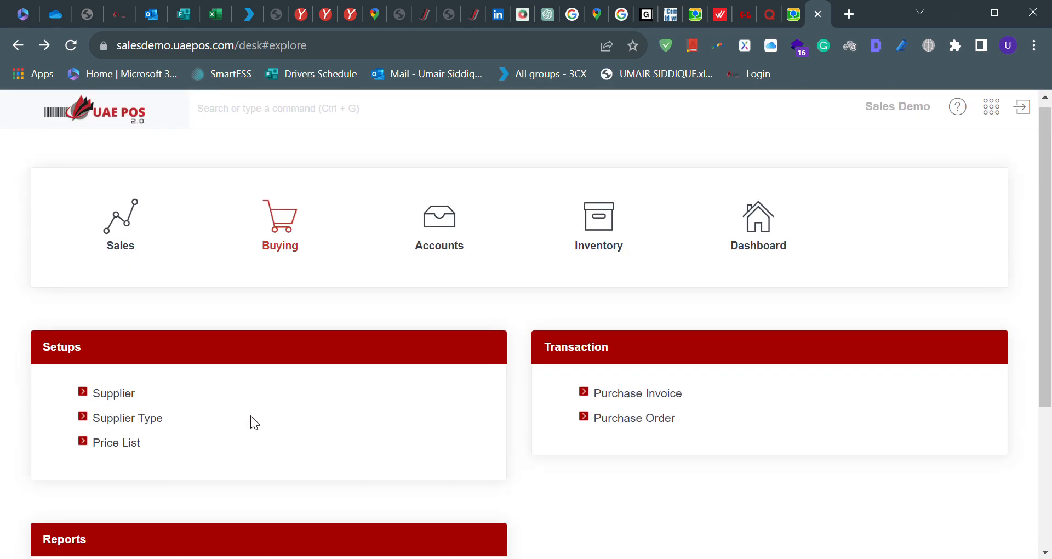
Open the Supplier list from the Buying setups and look through all listed suppliers.
left_click(132, 394)
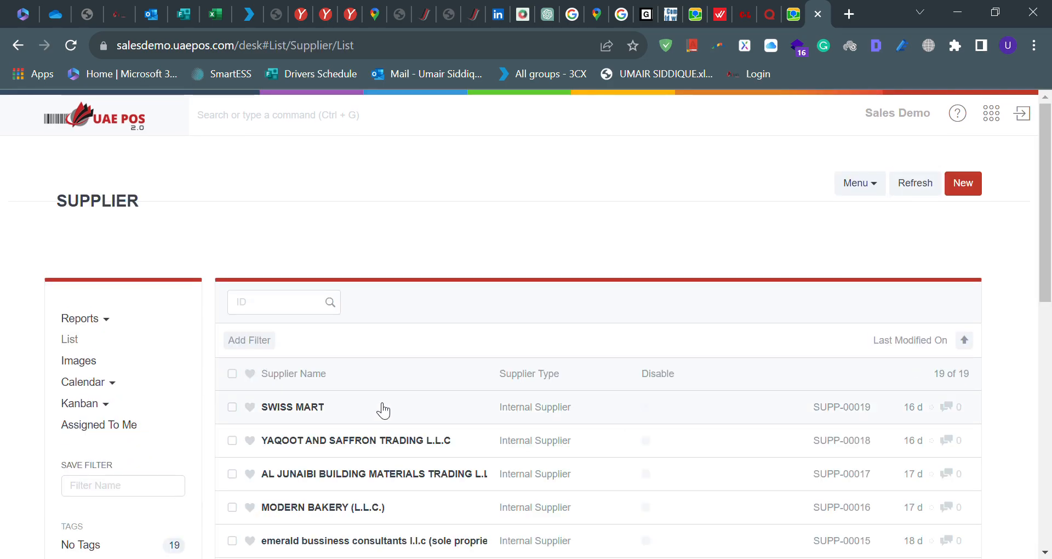
scroll(395, 449, "down", 3)
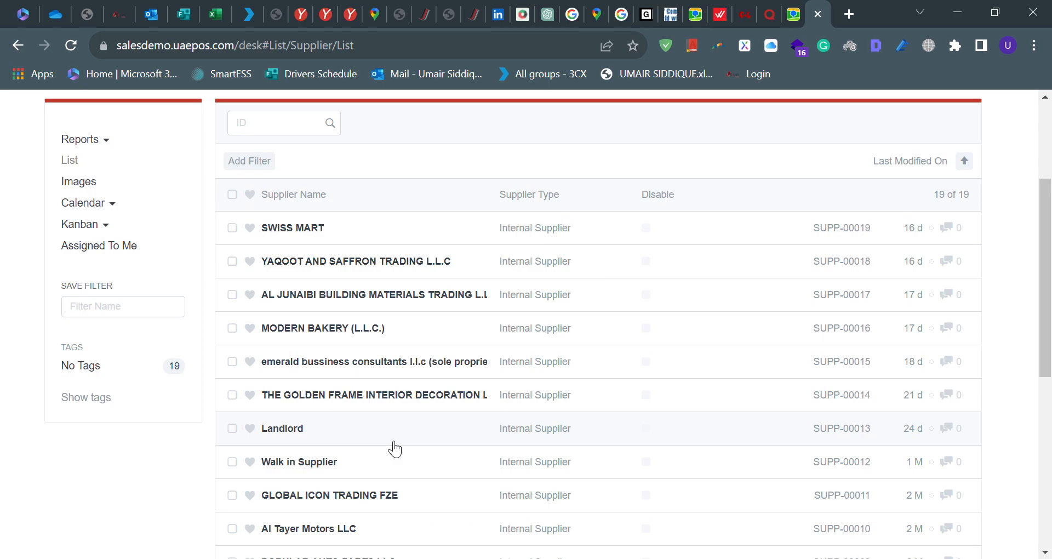
scroll(395, 448, "up", 3)
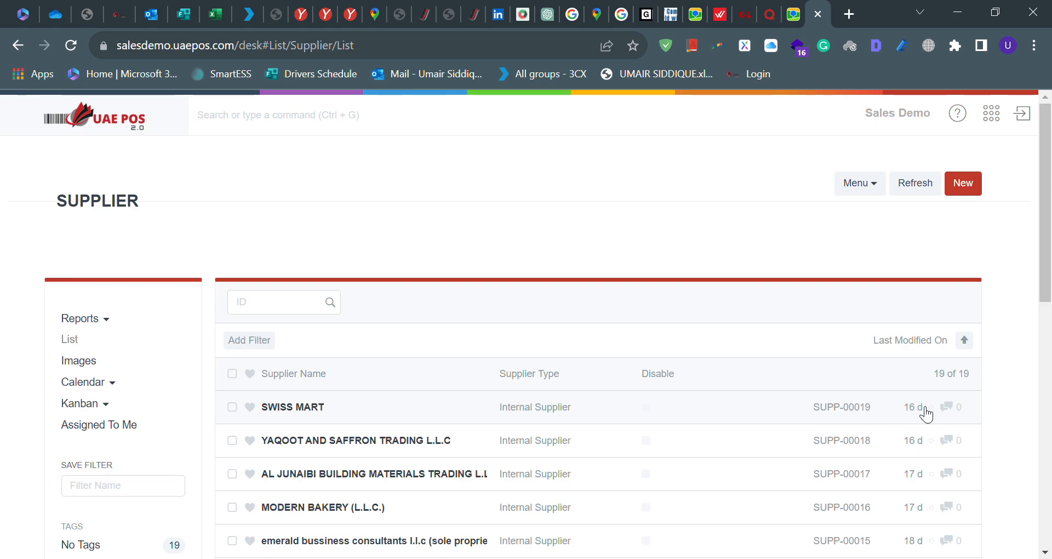
scroll(824, 423, "down", 5)
scroll(823, 423, "up", 5)
scroll(824, 424, "down", 10)
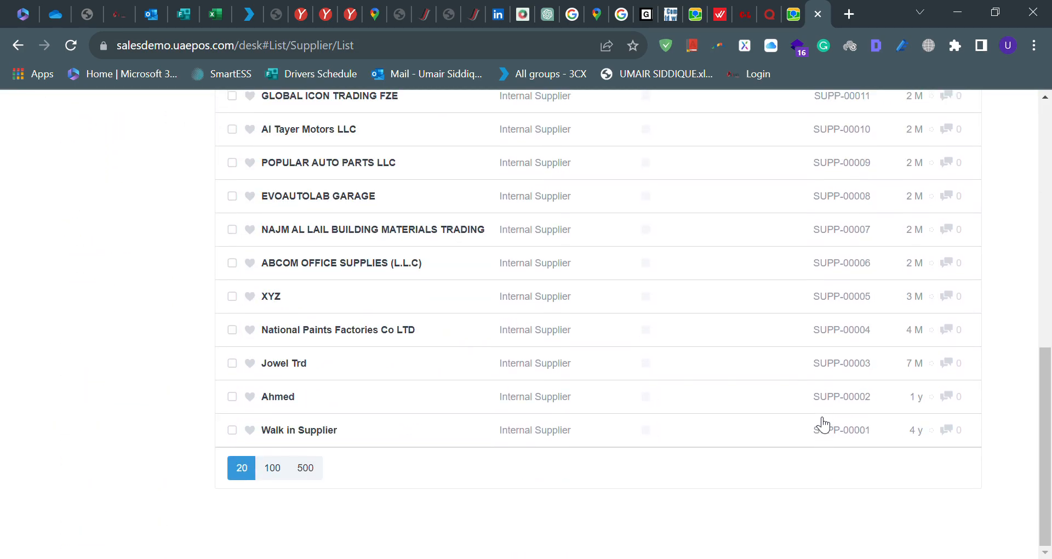
Open the National Paints Factories Co LTD supplier record and review its type, territory, liability account, currency and price list fields.
left_click(371, 326)
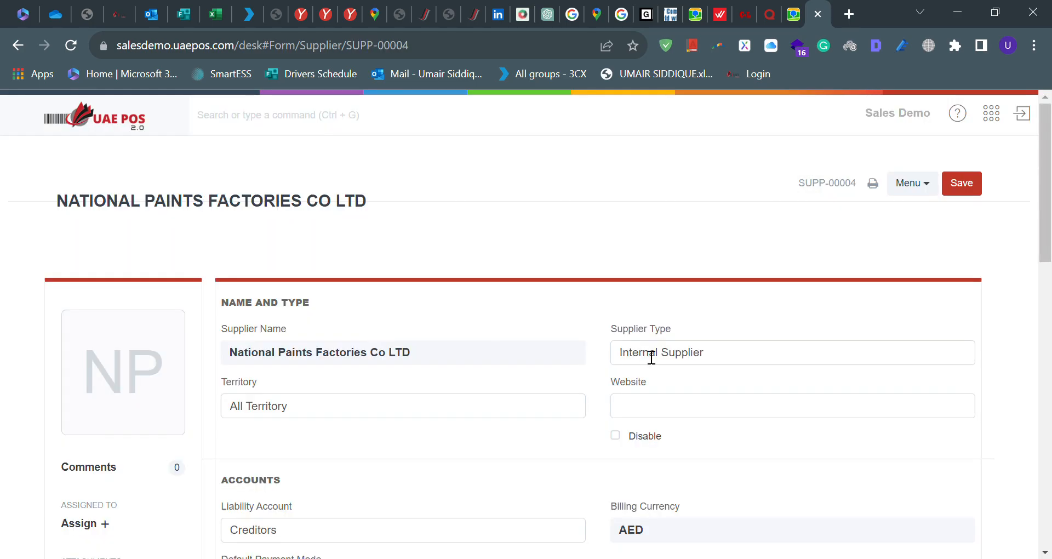
left_click(367, 416)
left_click(677, 355)
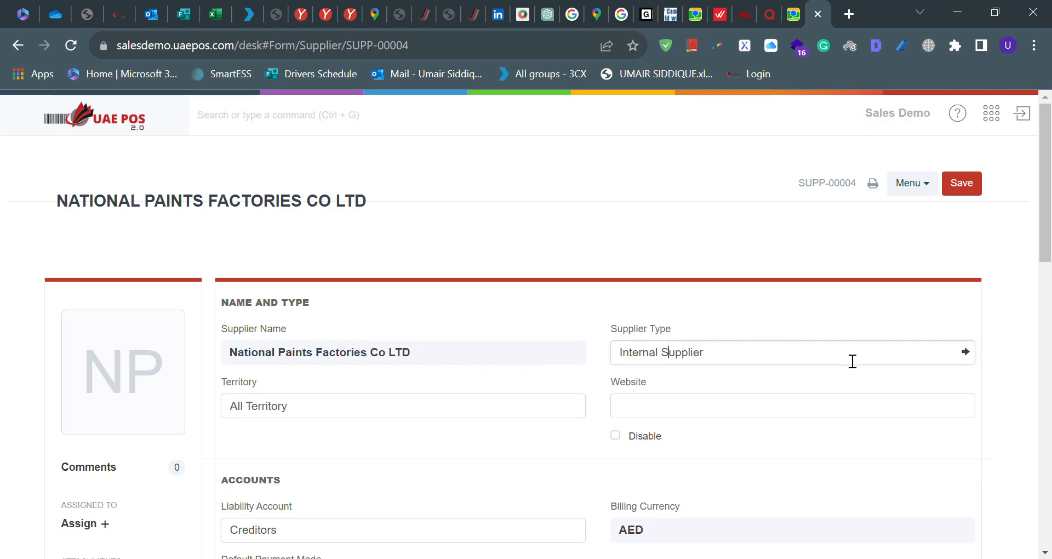
scroll(709, 369, "down", 3)
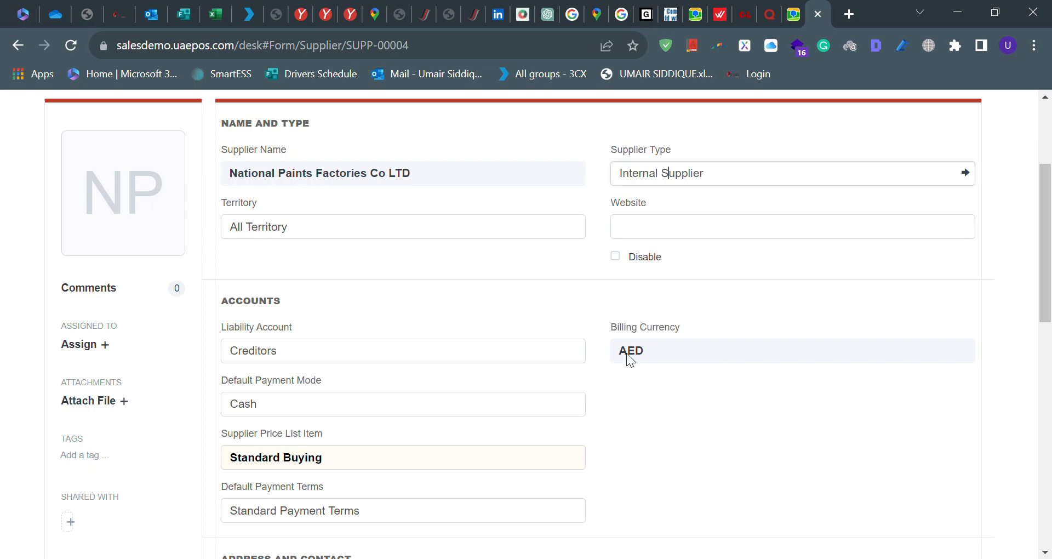
double_click(360, 363)
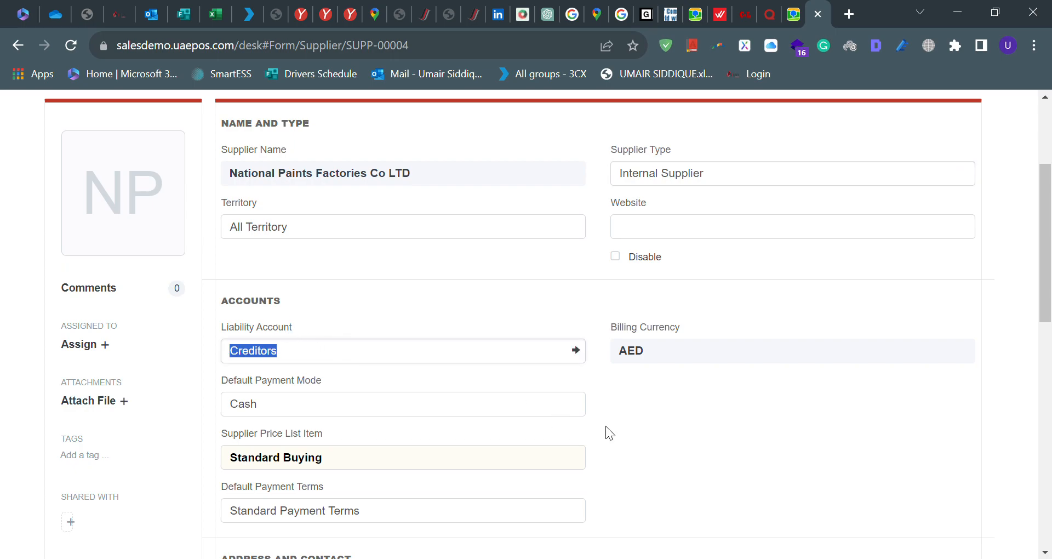
left_click(665, 347)
left_click(329, 467)
scroll(328, 467, "down", 2)
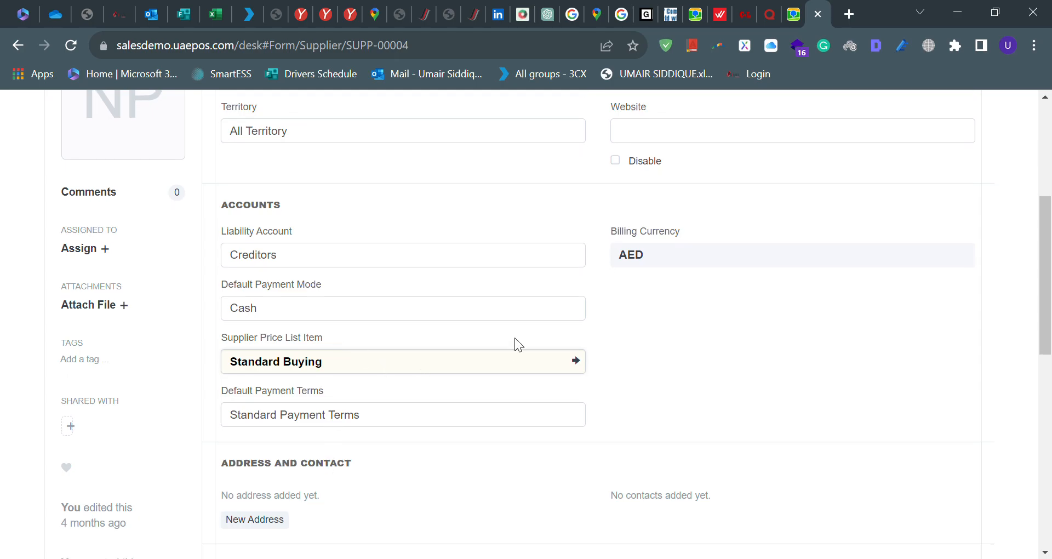
Open the Standard Buying price list linked to the supplier and look through its item rates.
left_click(573, 361)
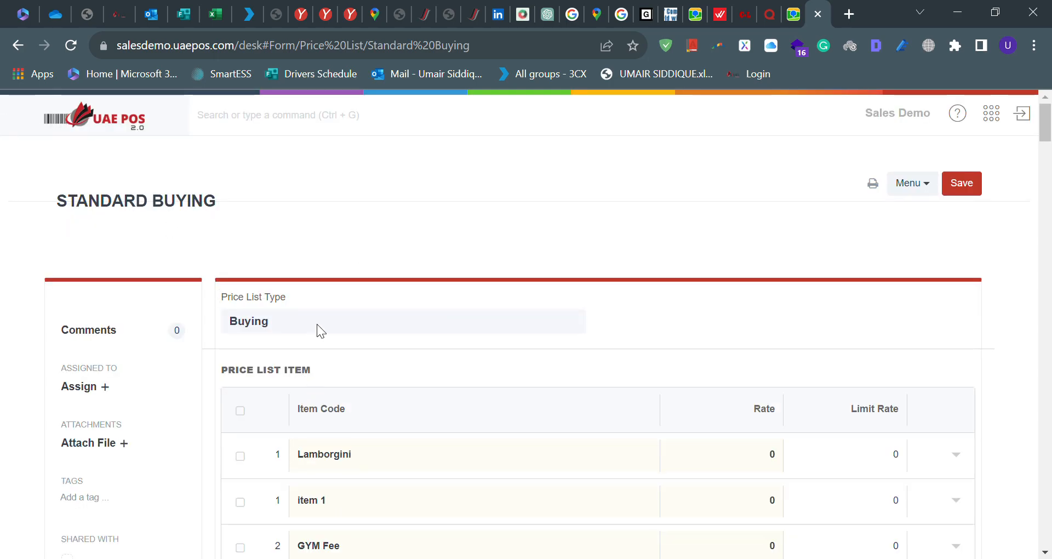
scroll(500, 384, "down", 15)
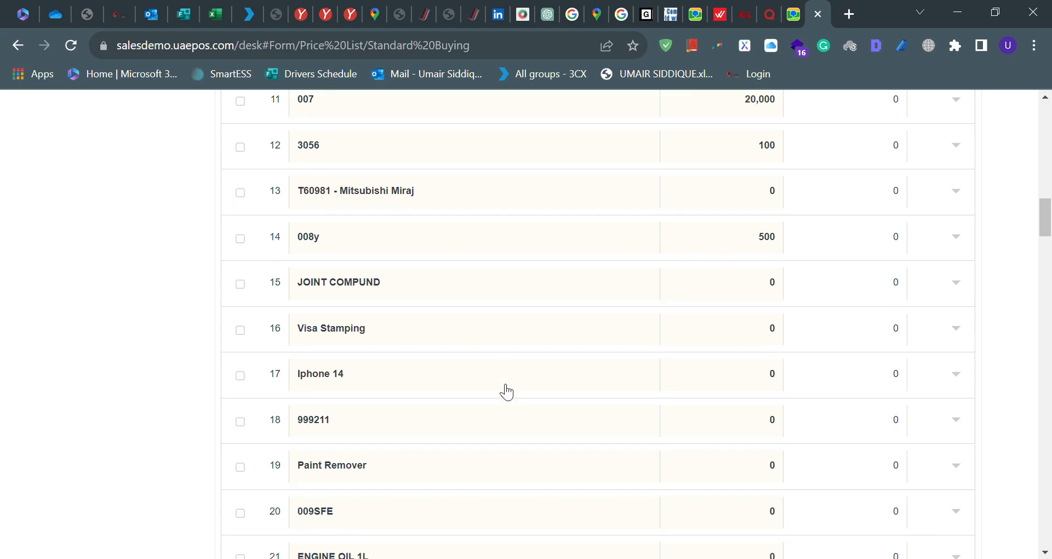
scroll(507, 392, "down", 15)
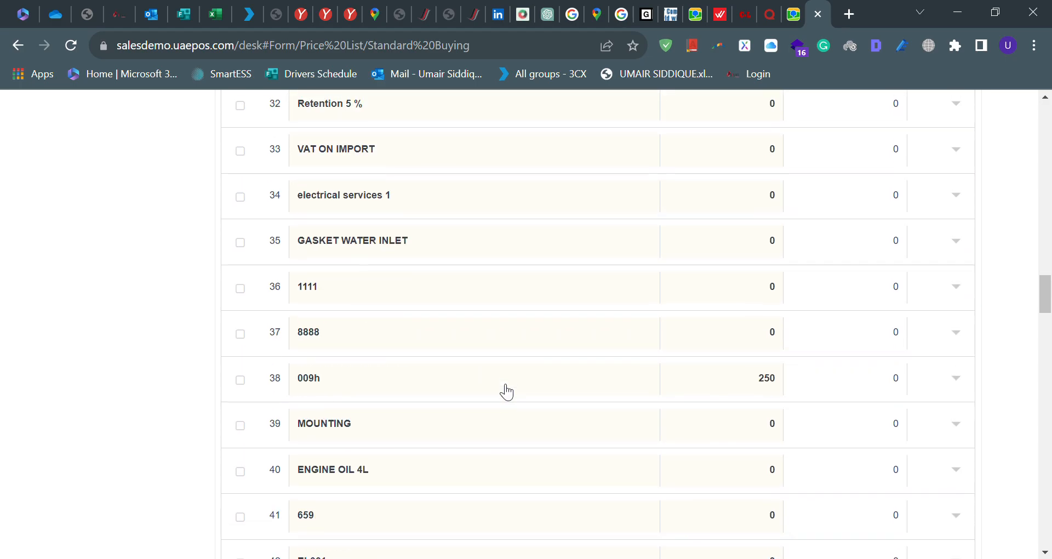
Go back to the supplier record, review its payment, address and taxation details, and return to the supplier list.
left_click(17, 46)
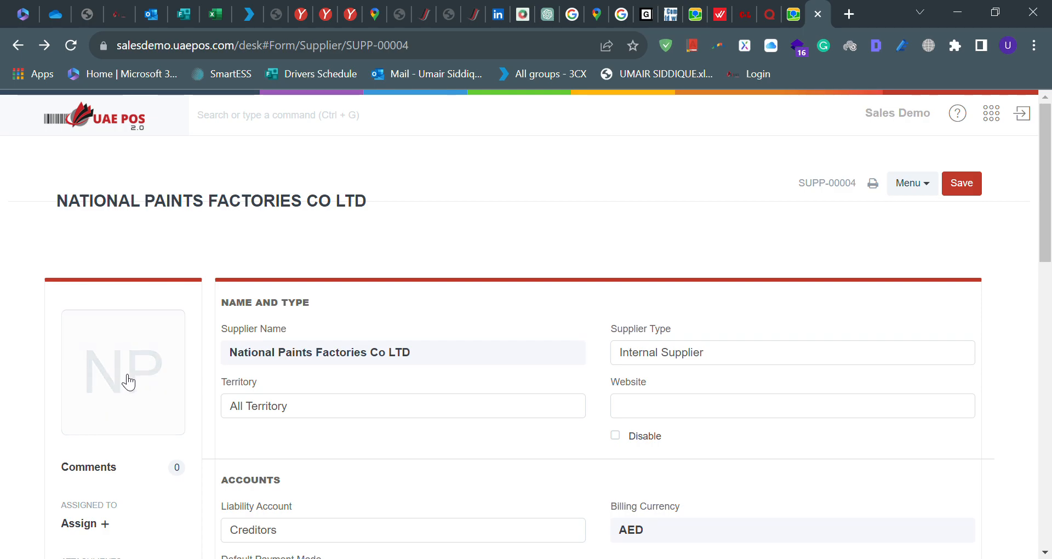
scroll(130, 384, "down", 8)
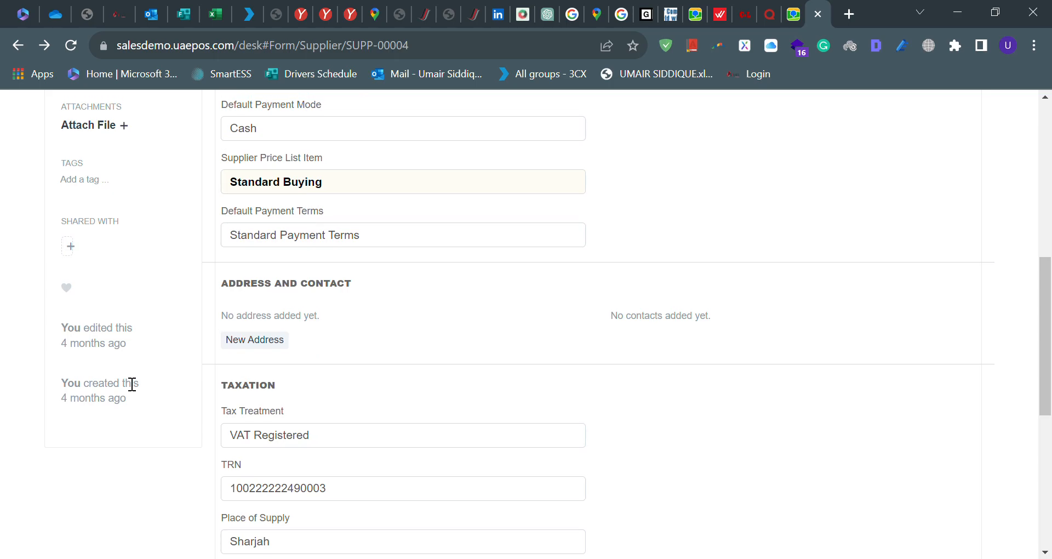
left_click(17, 46)
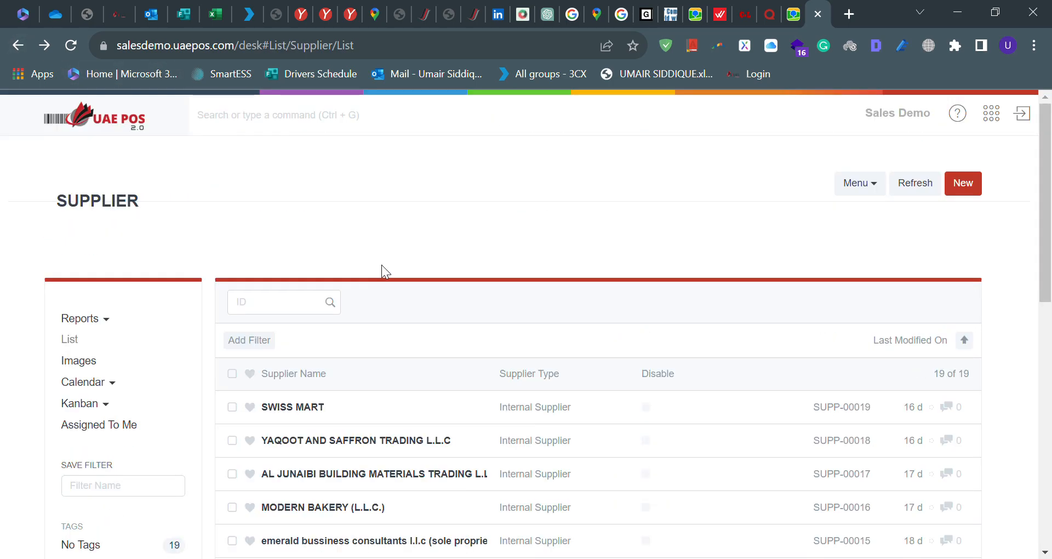
Return to the Buying module and open the Supplier Type list to review its entries.
left_click(18, 45)
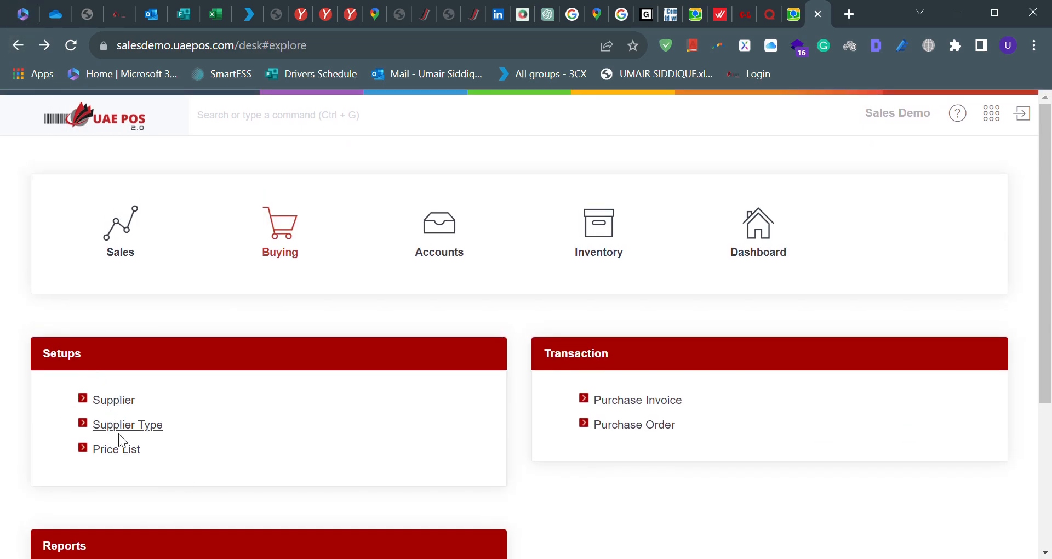
left_click(143, 427)
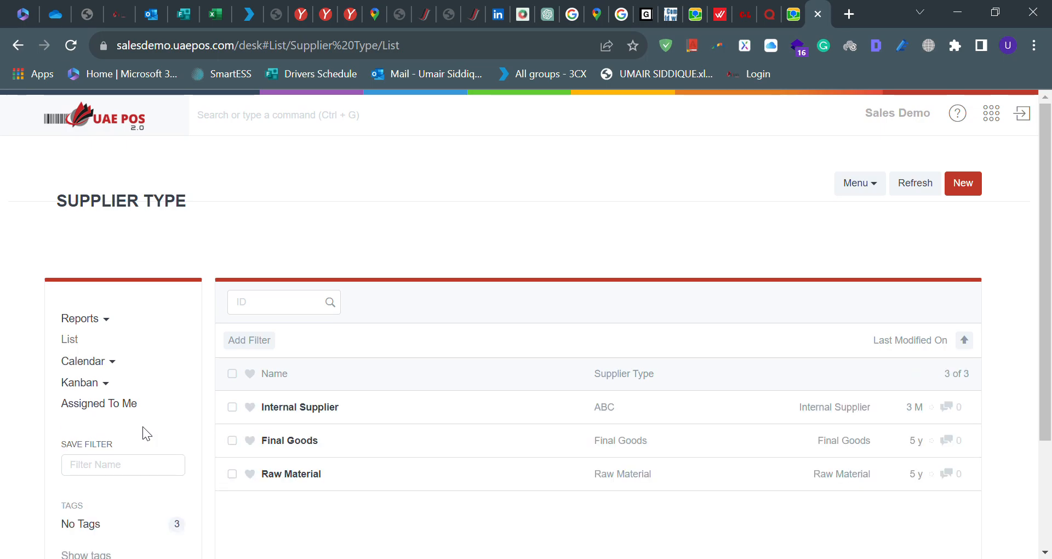
scroll(438, 457, "down", 3)
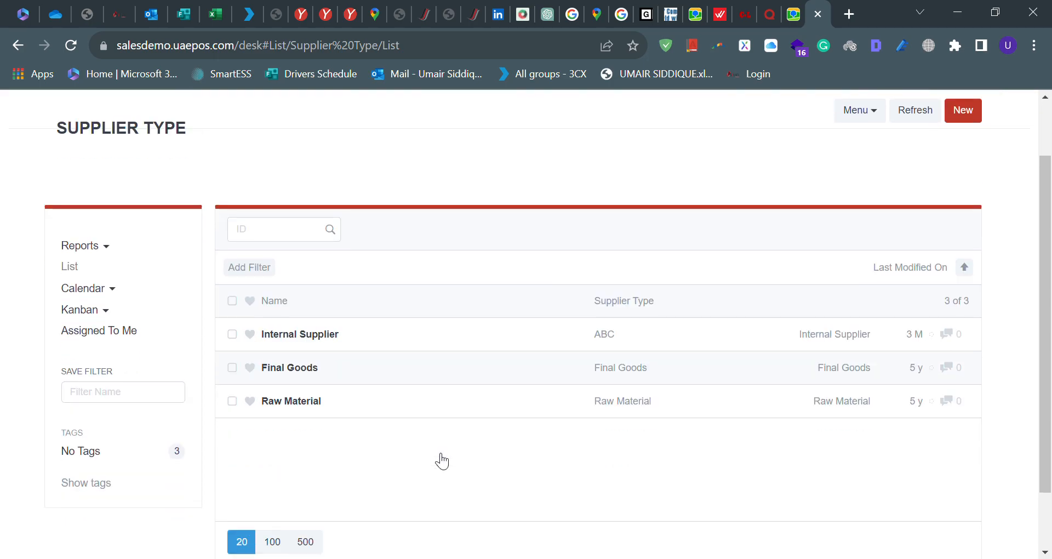
scroll(438, 457, "up", 3)
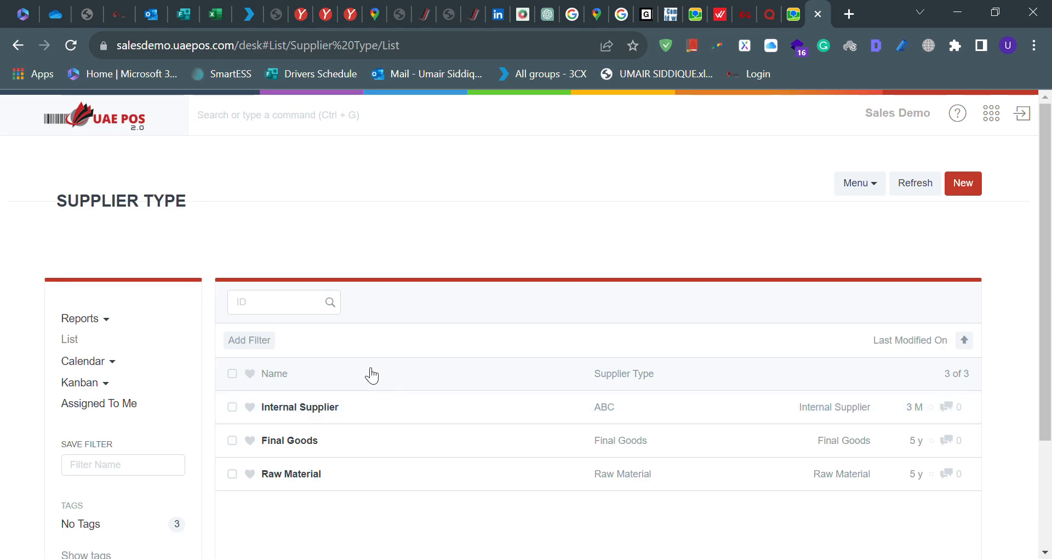
Go back to the Buying module and open the Purchase Register report to view its filters and entries.
left_click(18, 46)
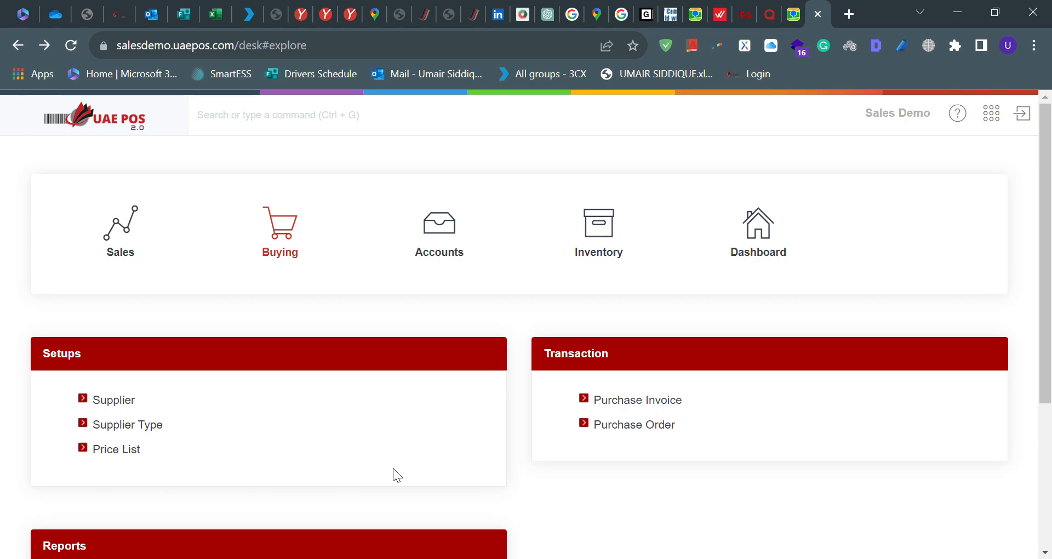
scroll(394, 469, "down", 4)
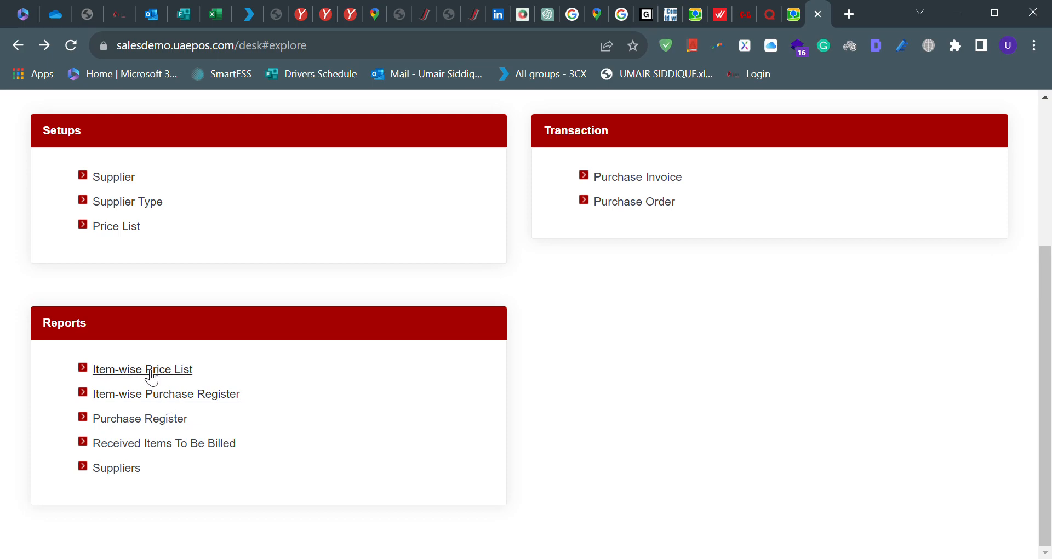
left_click(144, 419)
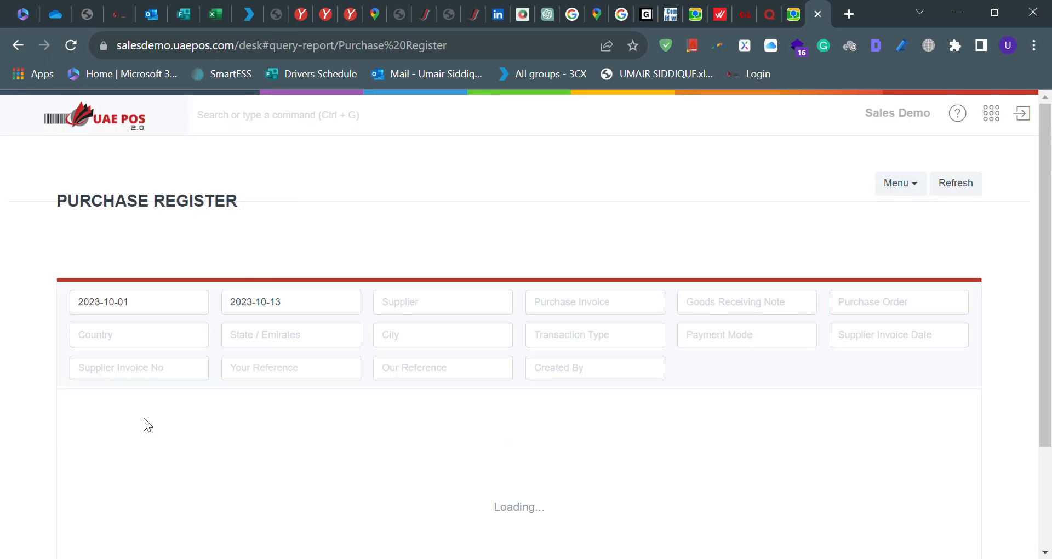
scroll(338, 355, "down", 2)
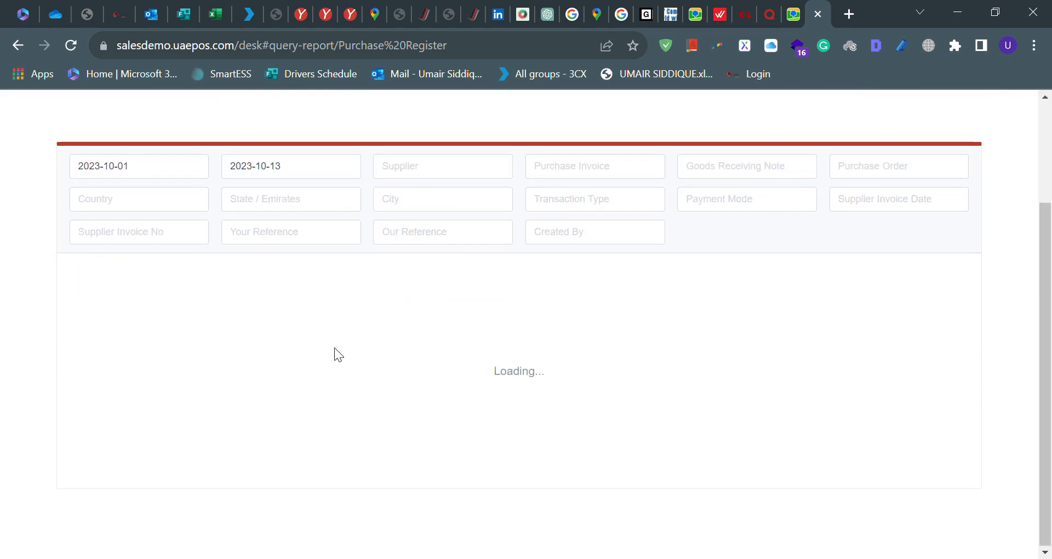
scroll(334, 347, "up", 2)
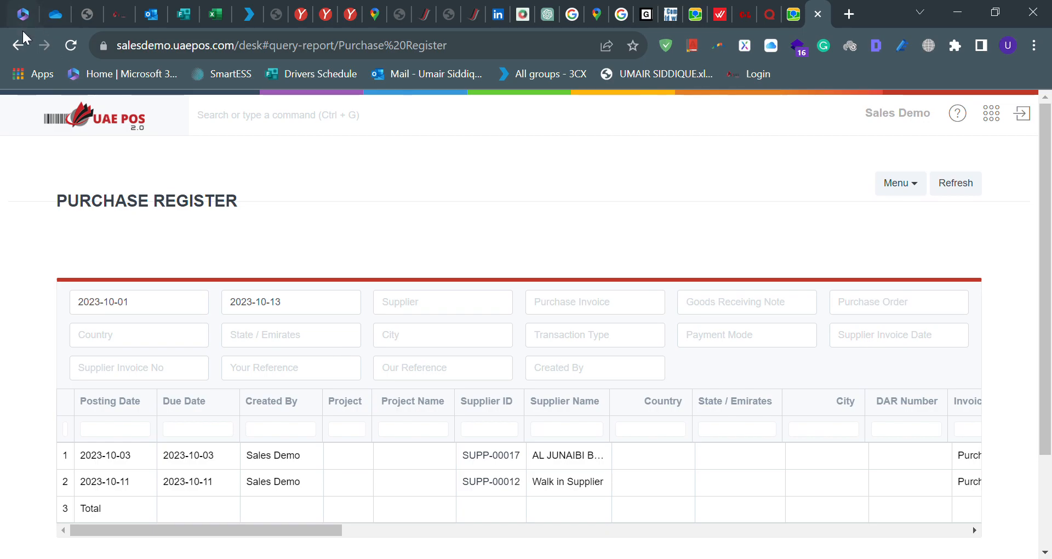
Switch to the Inventory module, open the Warehouse tree and select the ABDCF warehouse to see its options.
left_click(19, 41)
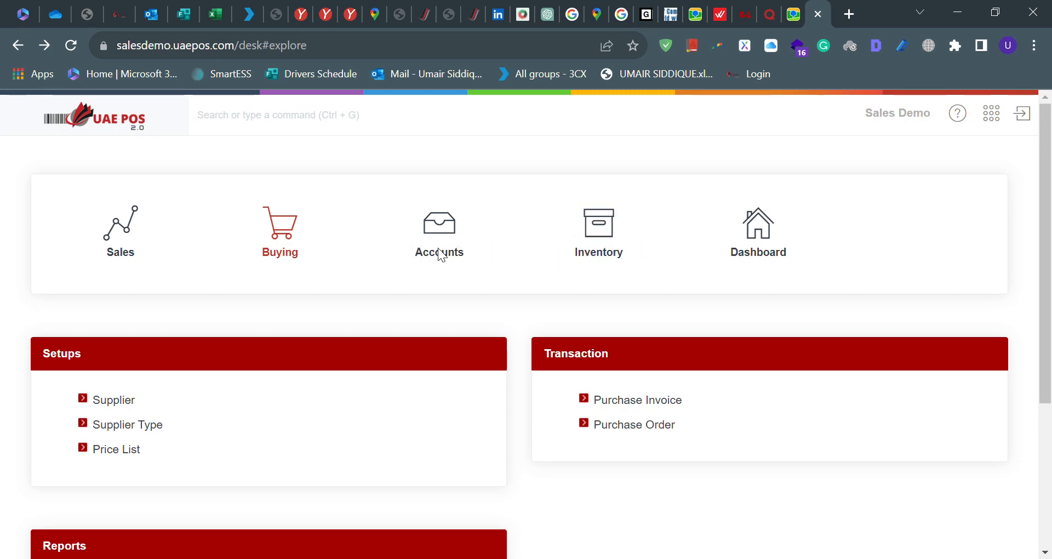
left_click(612, 248)
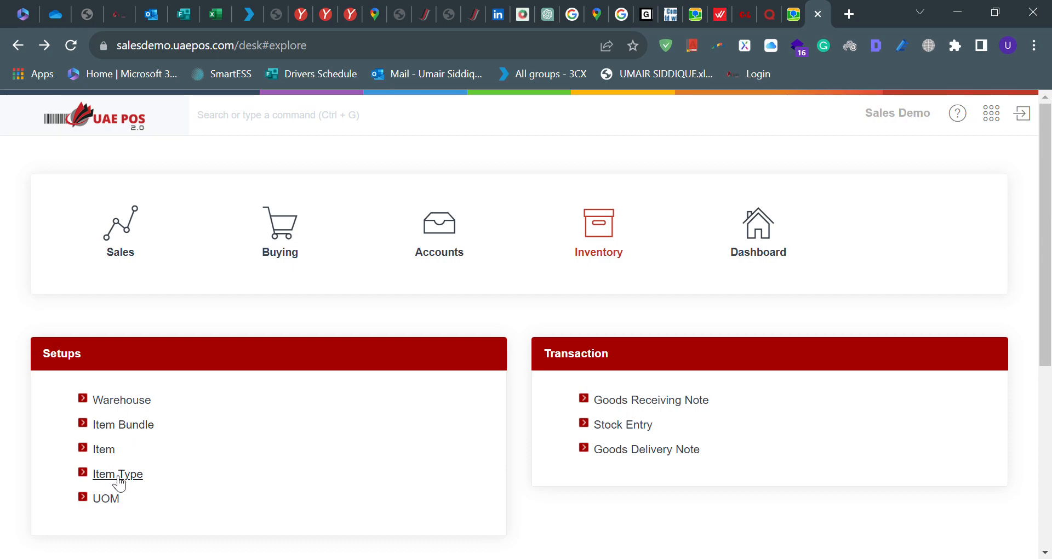
left_click(116, 500)
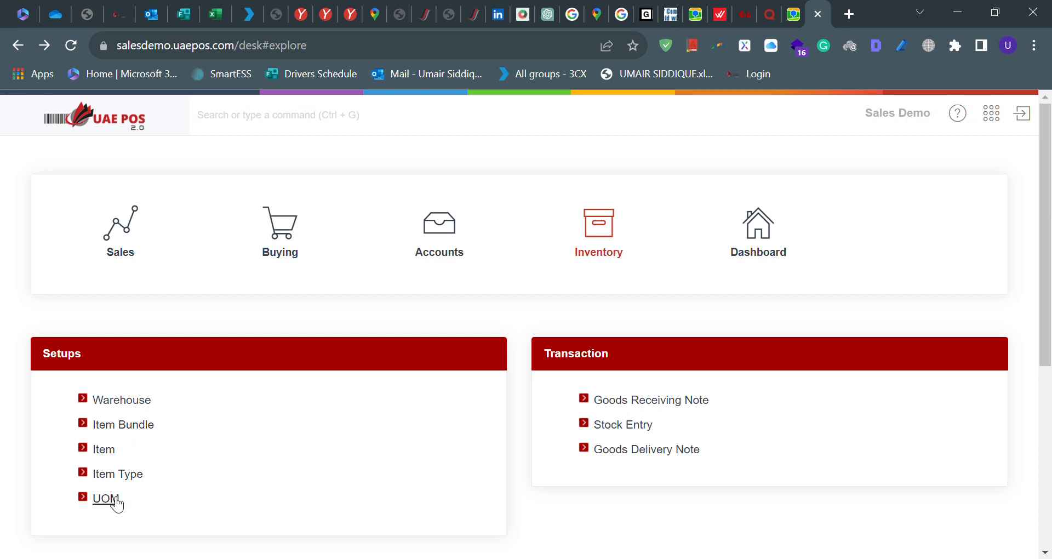
left_click(143, 402)
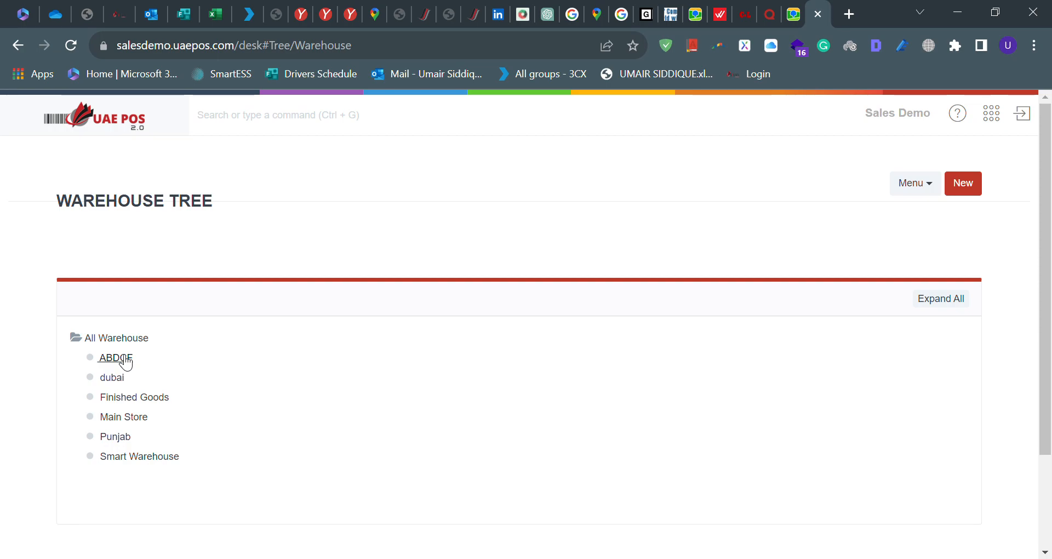
left_click(125, 359)
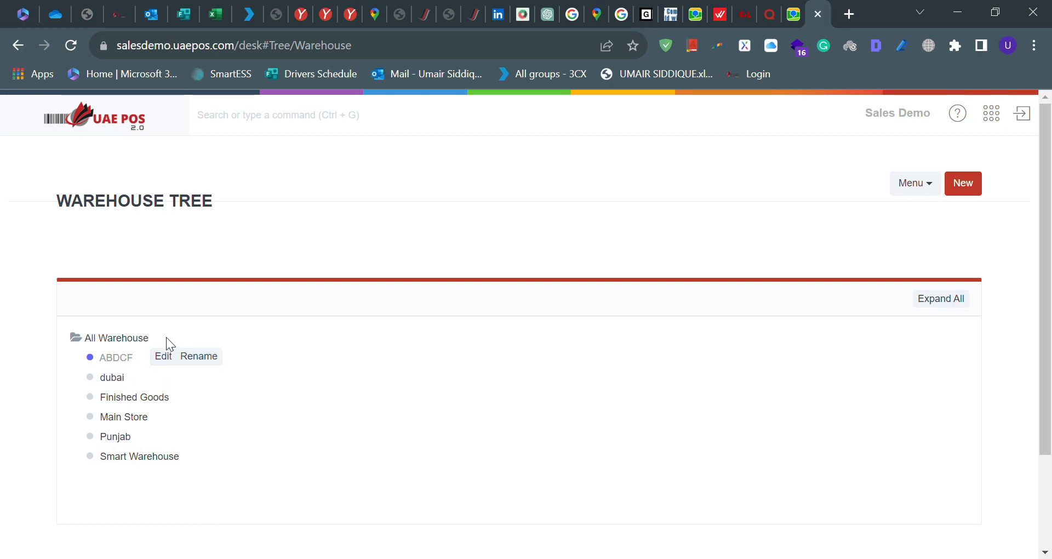
Start a new Item Bundle from the Inventory setups and choose item 999211 (Banana Irani) as its bundle name.
left_click(18, 46)
left_click(123, 426)
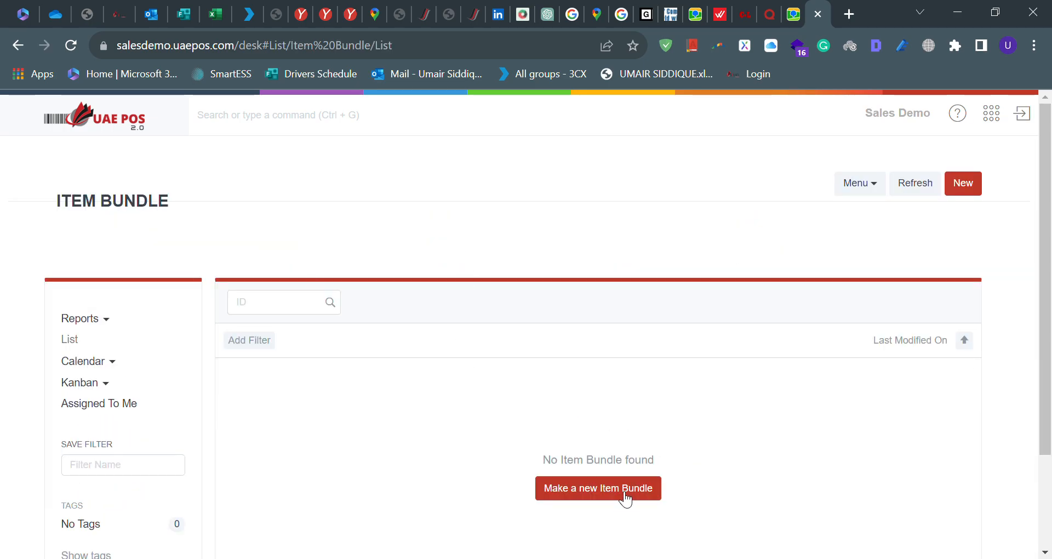
left_click(625, 496)
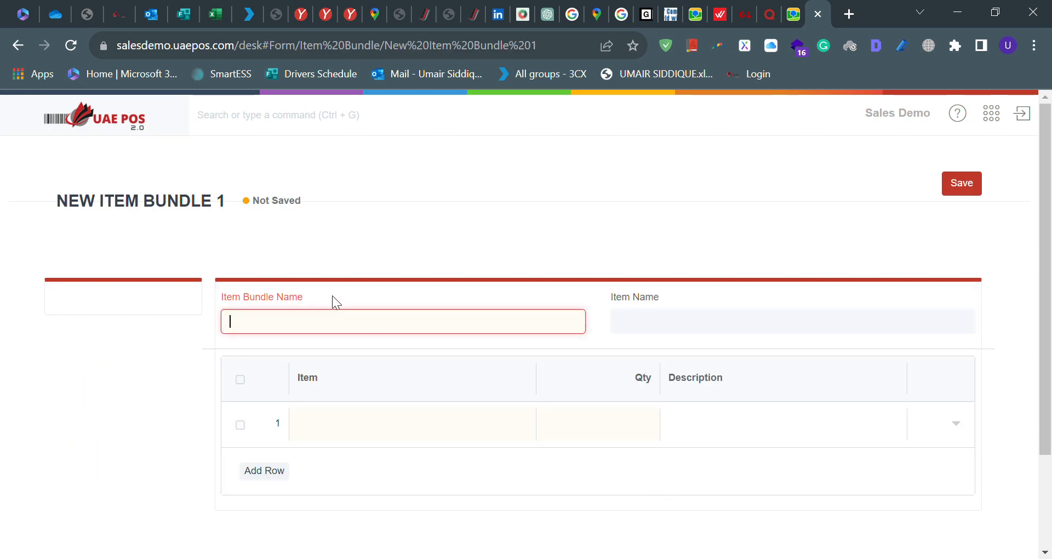
left_click(310, 331)
left_click(699, 324)
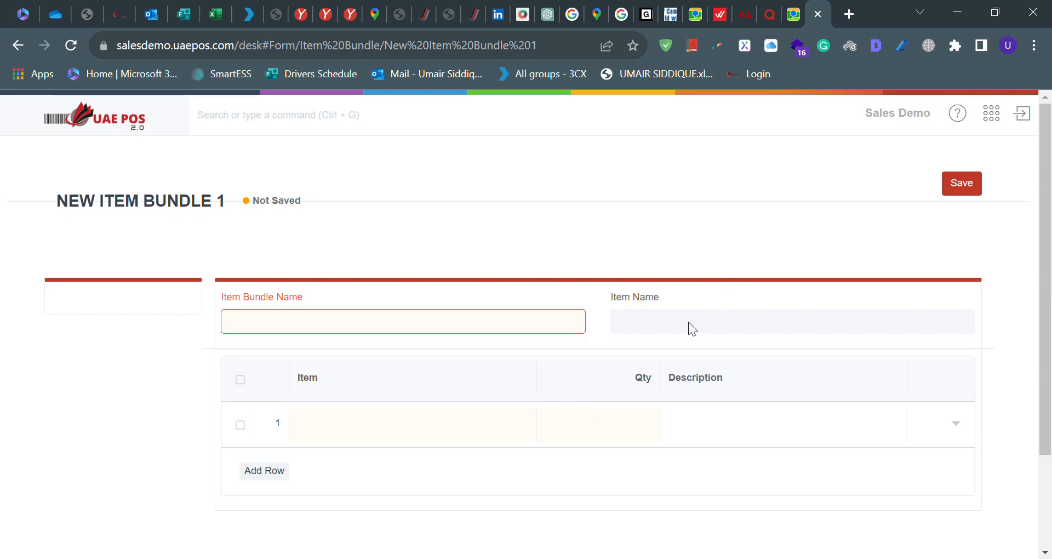
left_click(420, 318)
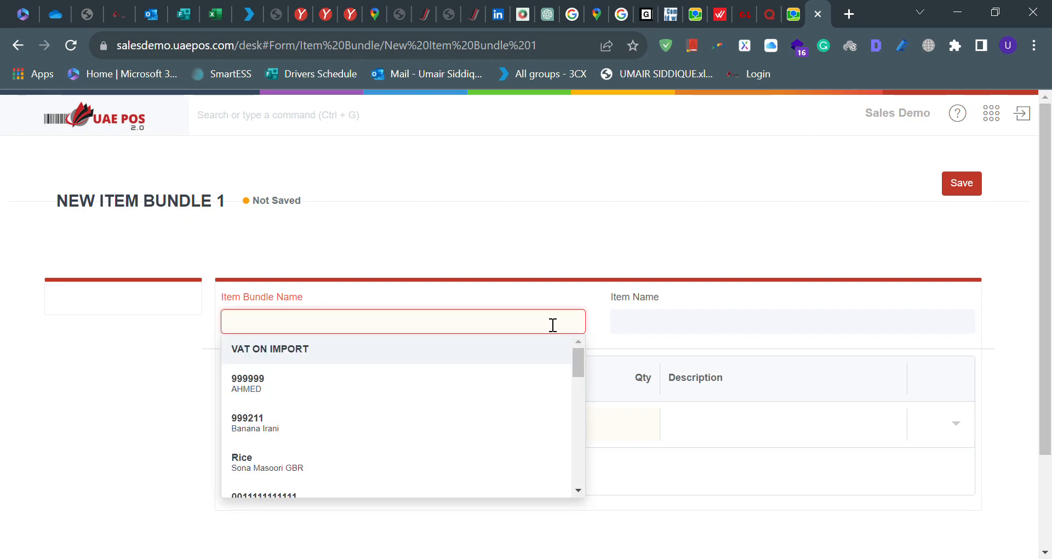
left_click(322, 434)
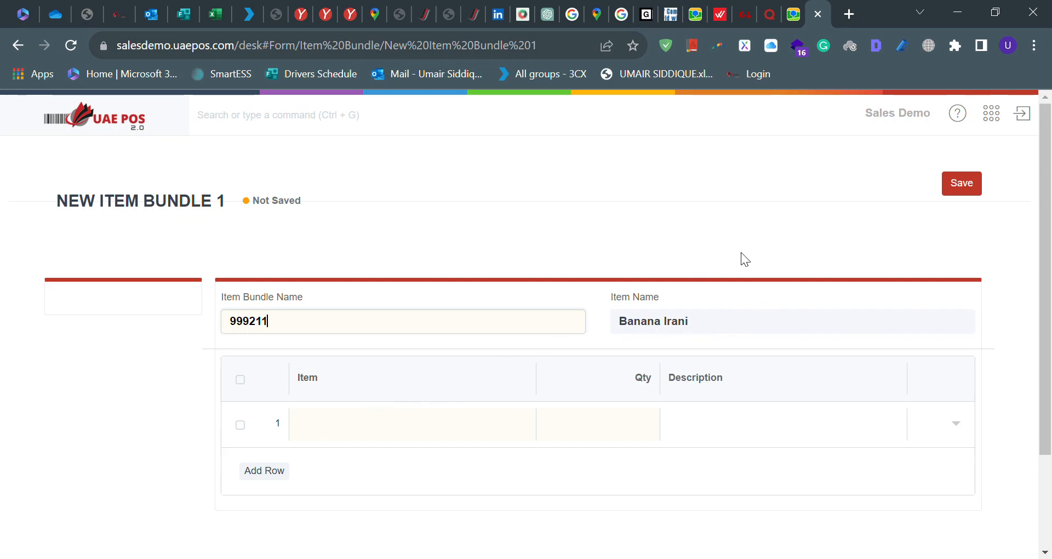
Open the bundle's first item row in its detailed editor and review the Item, Qty and Description fields.
left_click(348, 435)
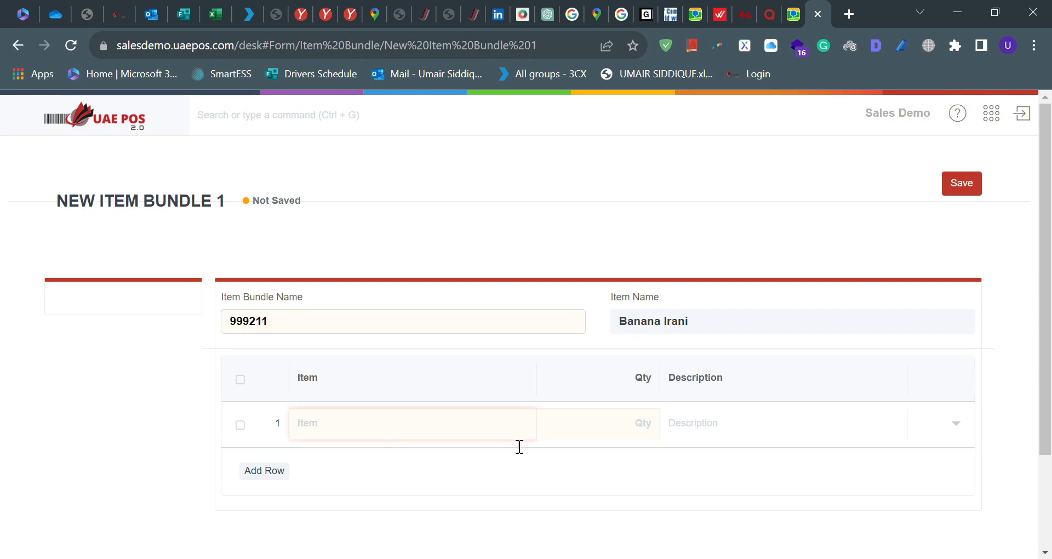
left_click(622, 424)
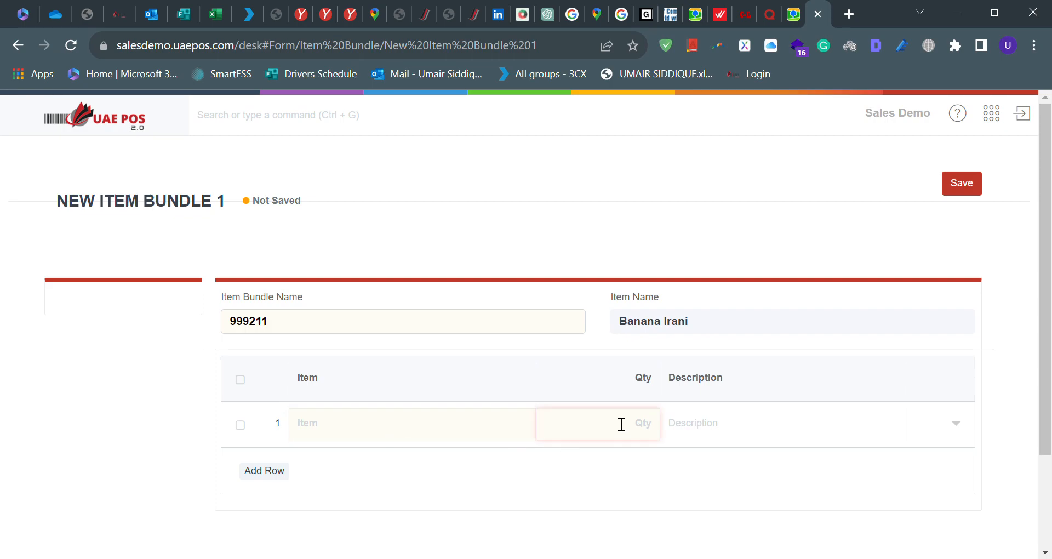
left_click(735, 439)
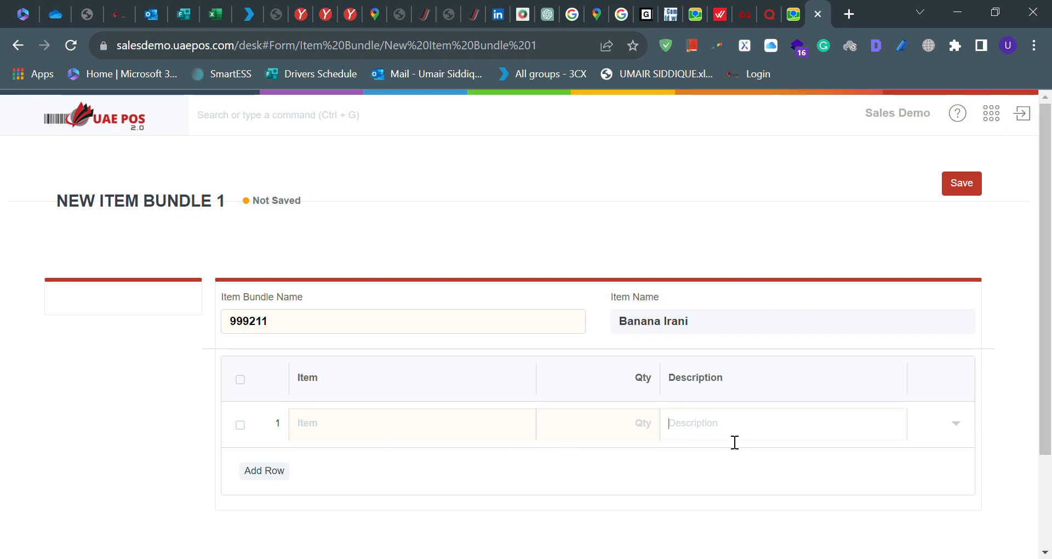
left_click(952, 421)
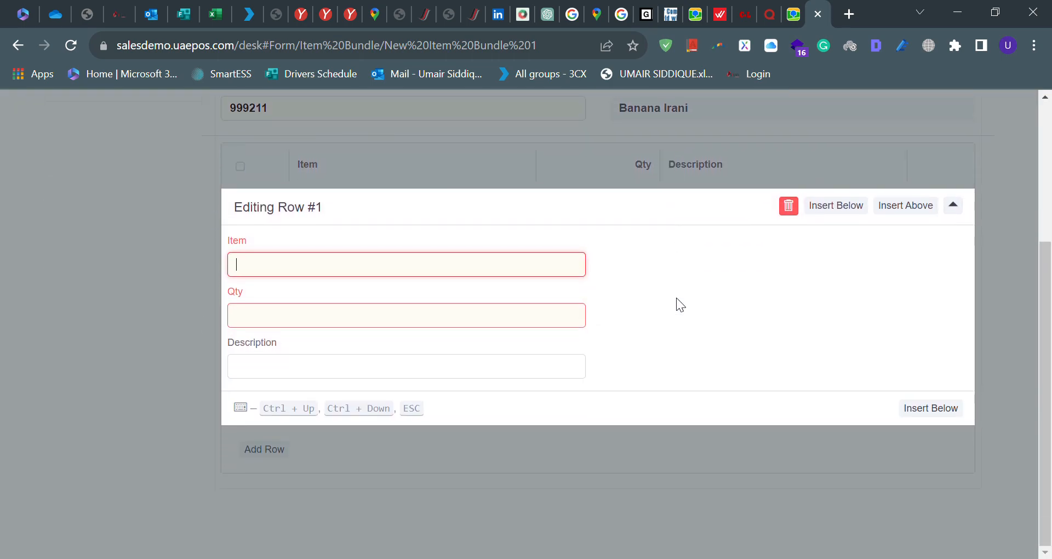
left_click(282, 253)
left_click(638, 271)
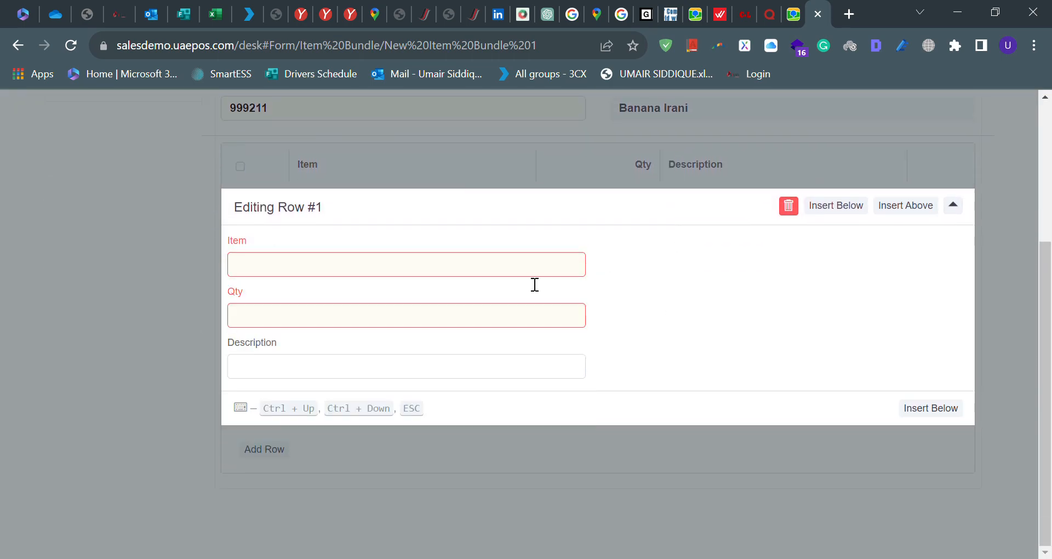
Add five more blank item rows to the bundle's table and close the row editor.
left_click(850, 204)
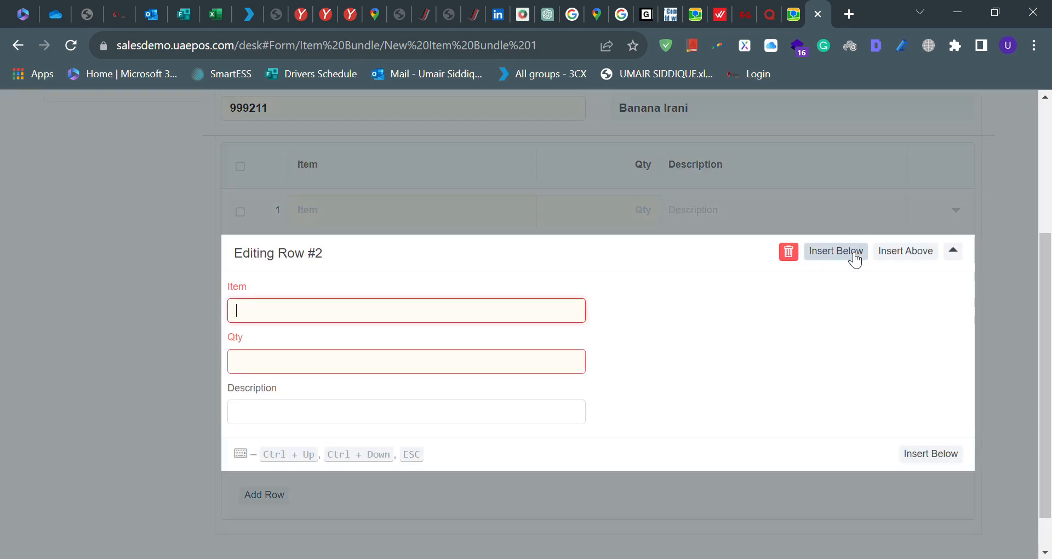
left_click(825, 251)
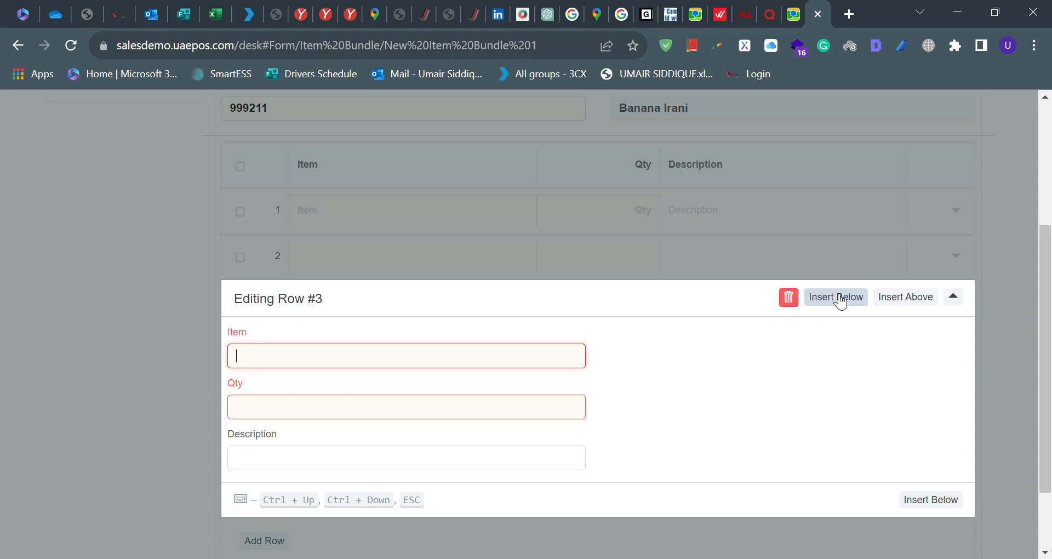
left_click(840, 300)
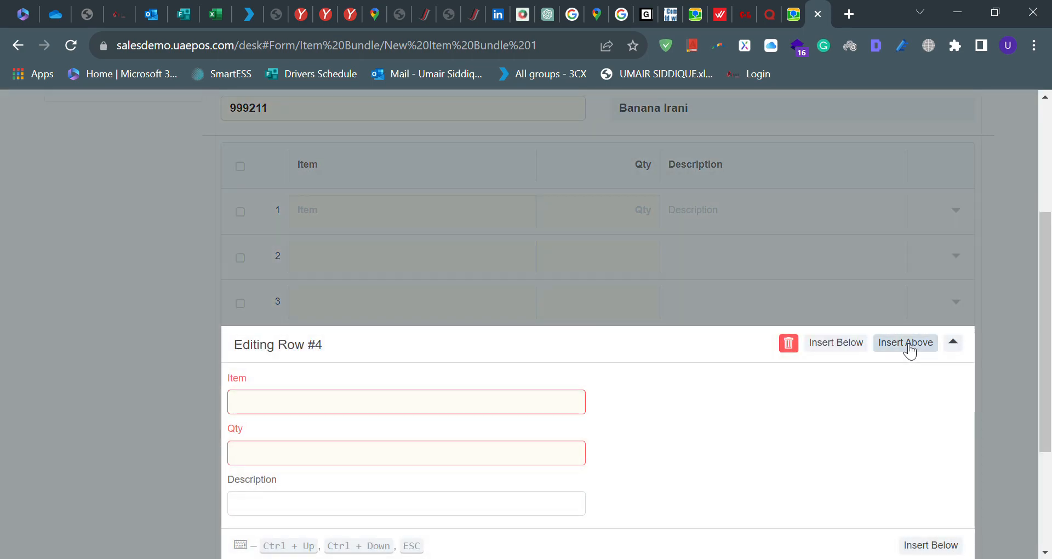
left_click(860, 342)
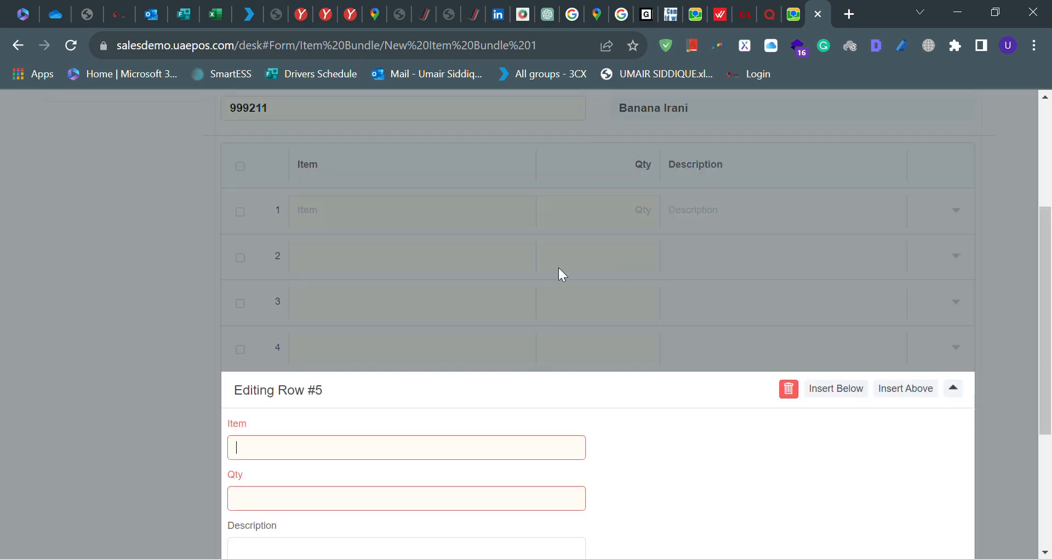
left_click(137, 392)
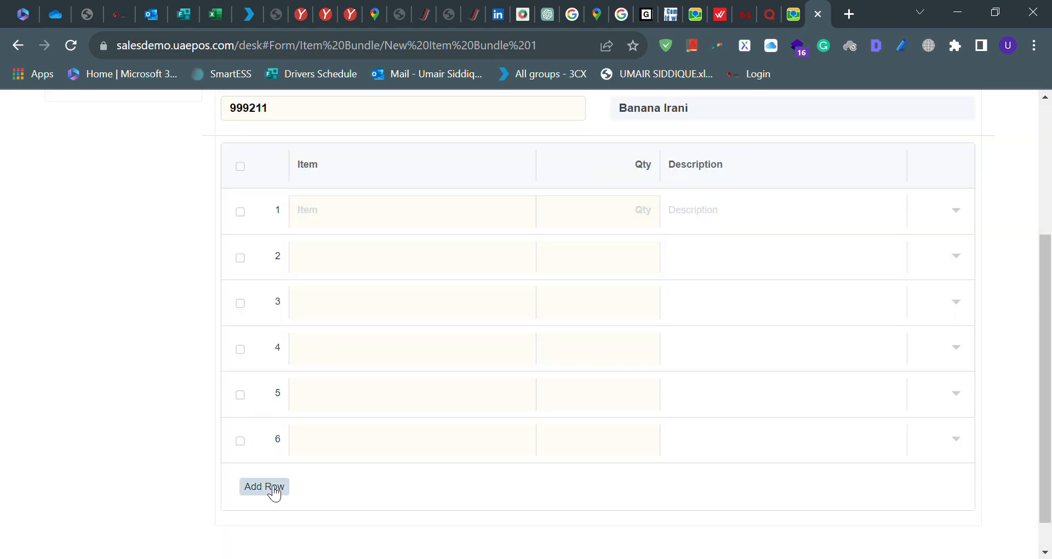
Try to save the new item bundle and dismiss the resulting message.
scroll(273, 488, "down", 1)
scroll(273, 492, "up", 5)
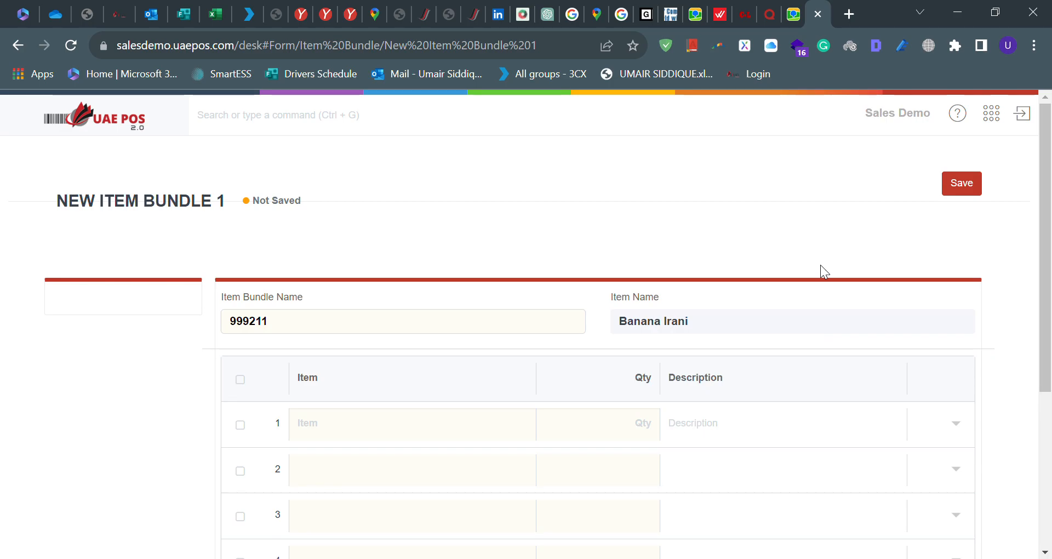
left_click(961, 186)
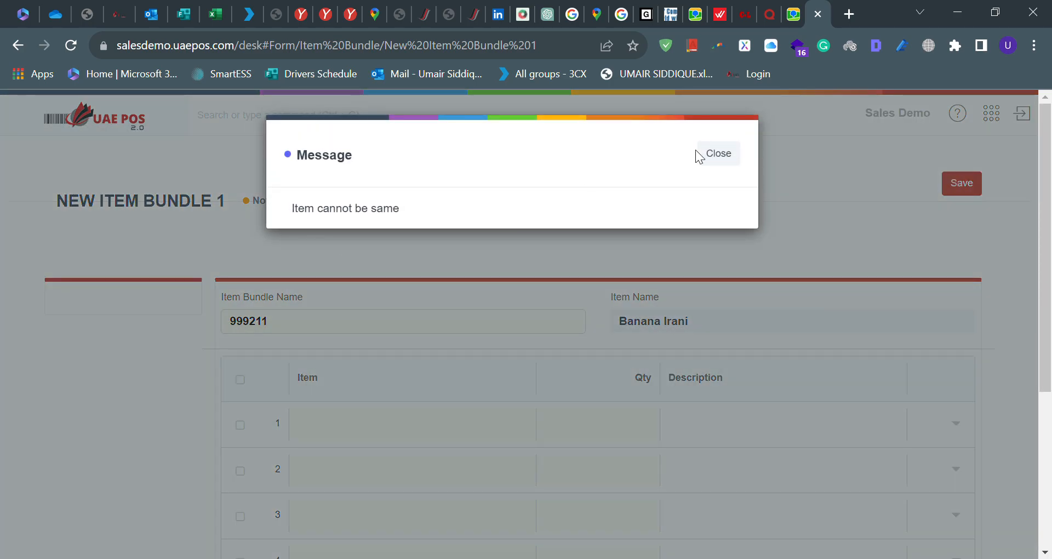
left_click(727, 158)
Leave the unsaved bundle, return to the Inventory module and open the Item list to browse its entries.
left_click(17, 45)
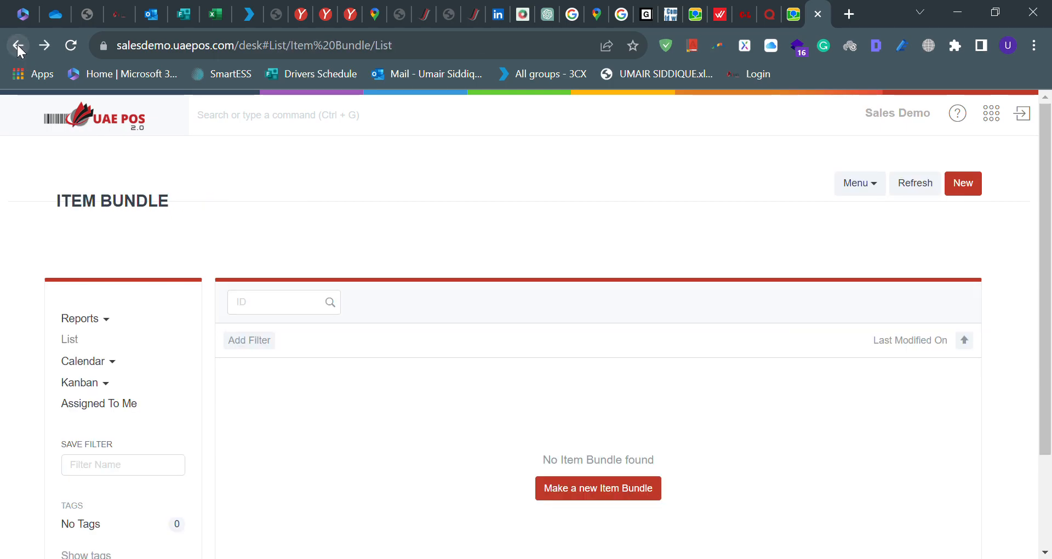
left_click(17, 45)
left_click(102, 451)
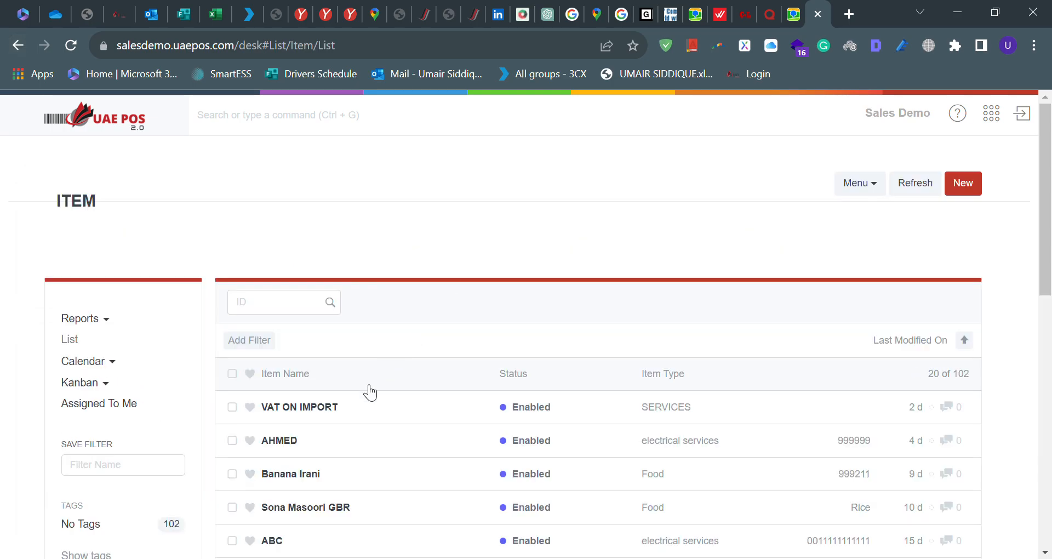
scroll(370, 393, "down", 9)
scroll(370, 392, "down", 2)
scroll(366, 392, "up", 11)
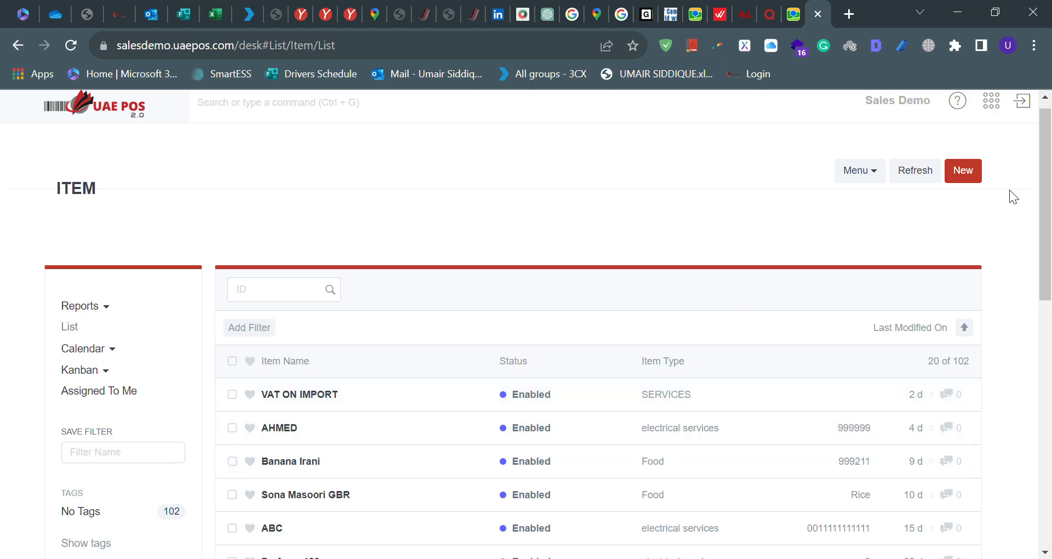
Return to the Inventory module and open the UOM setup to review the list of units of measure.
left_click(19, 45)
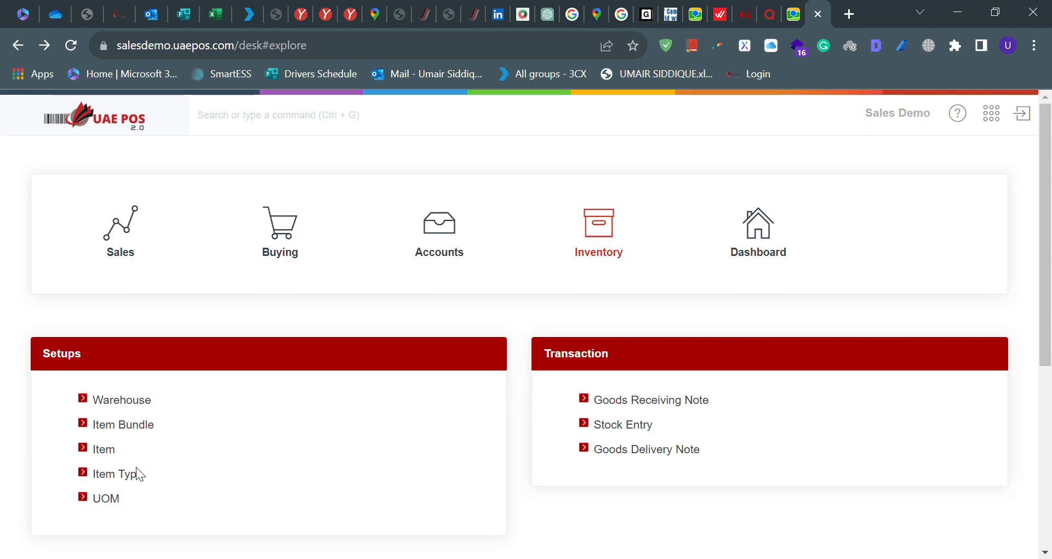
left_click(122, 498)
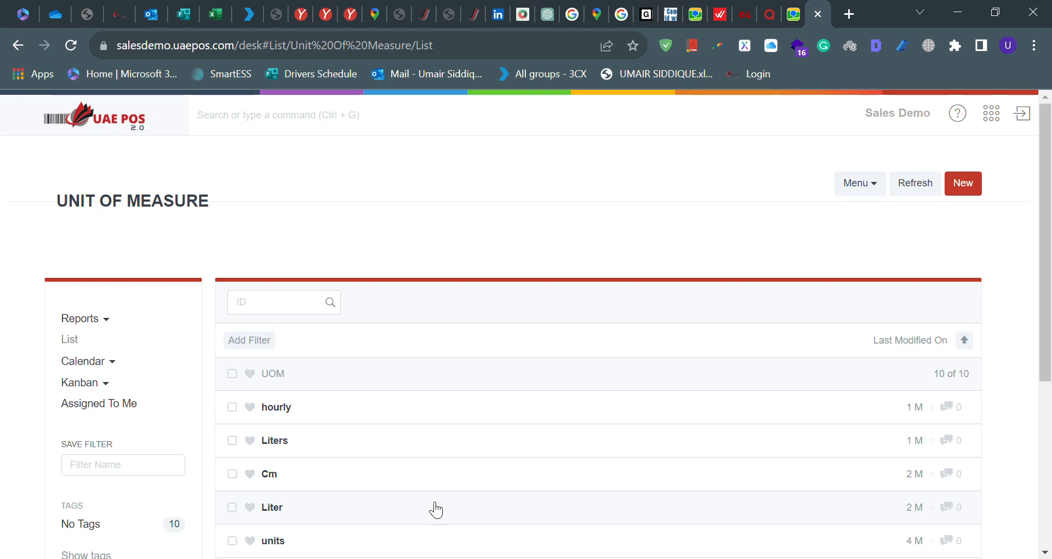
scroll(436, 509, "down", 5)
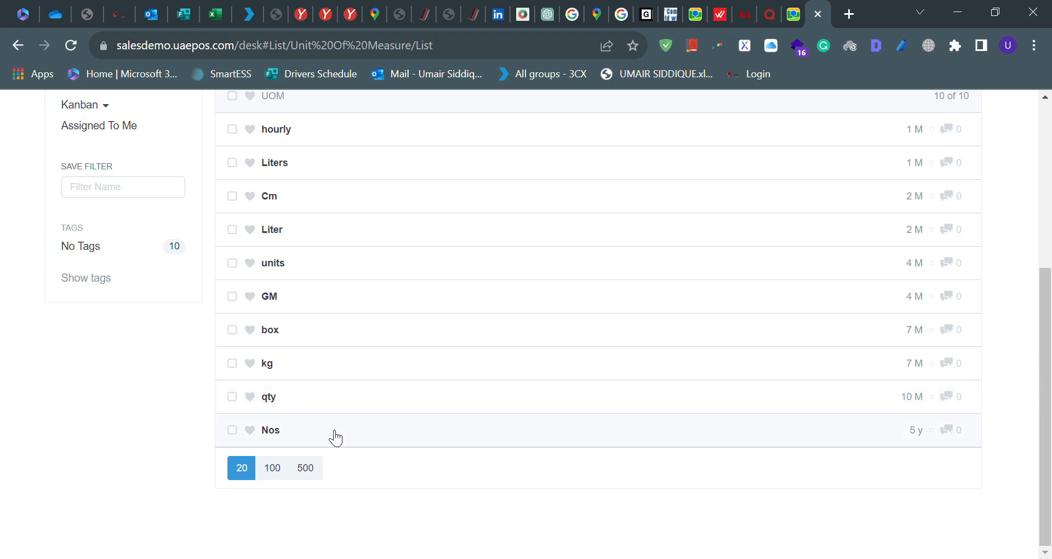
scroll(336, 438, "up", 3)
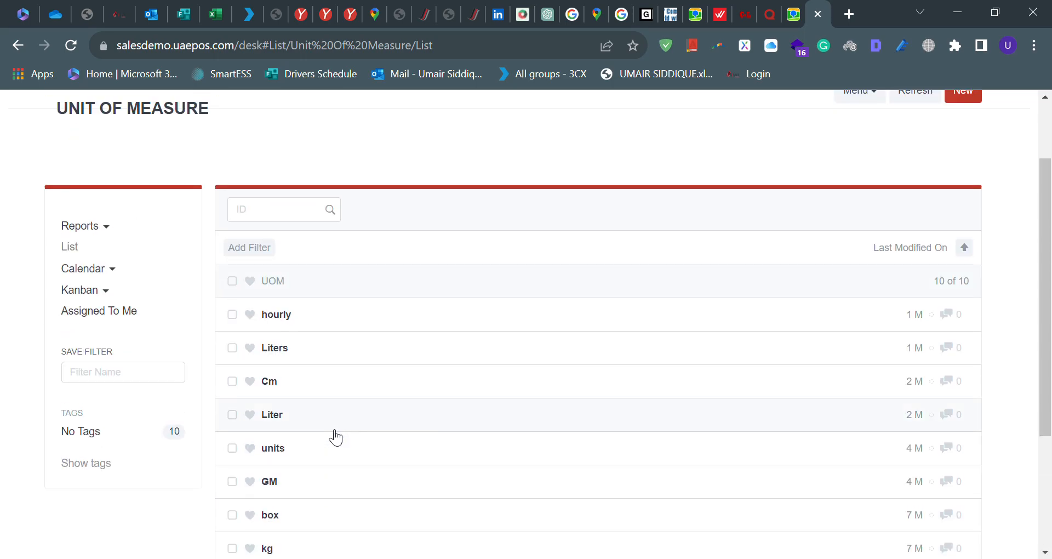
scroll(336, 438, "down", 1)
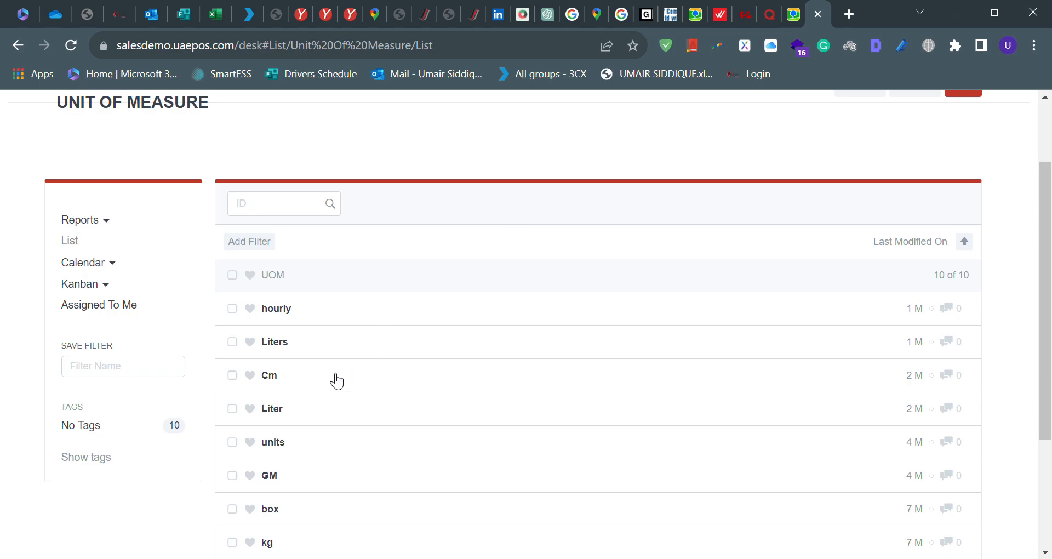
scroll(296, 460, "down", 3)
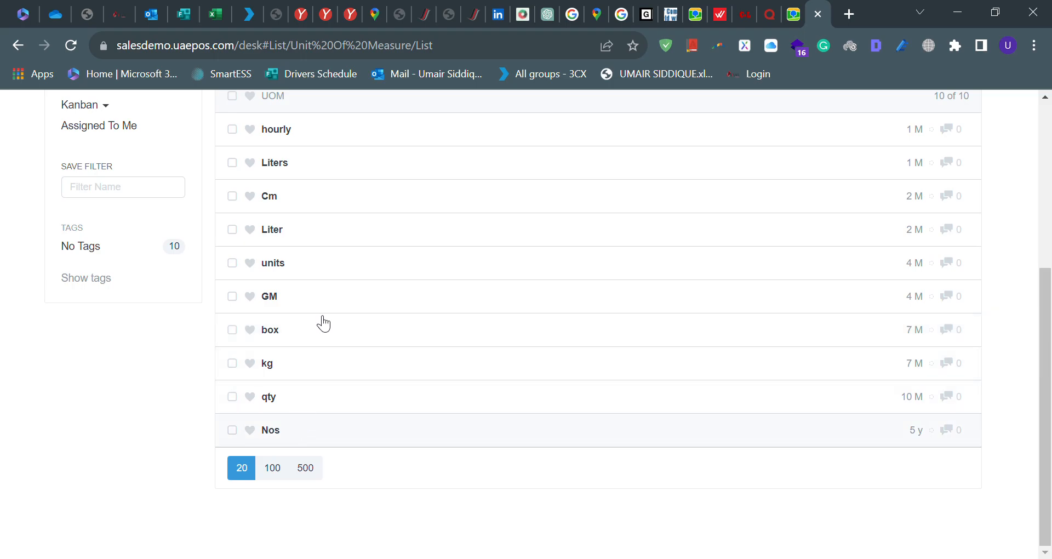
scroll(349, 382, "up", 5)
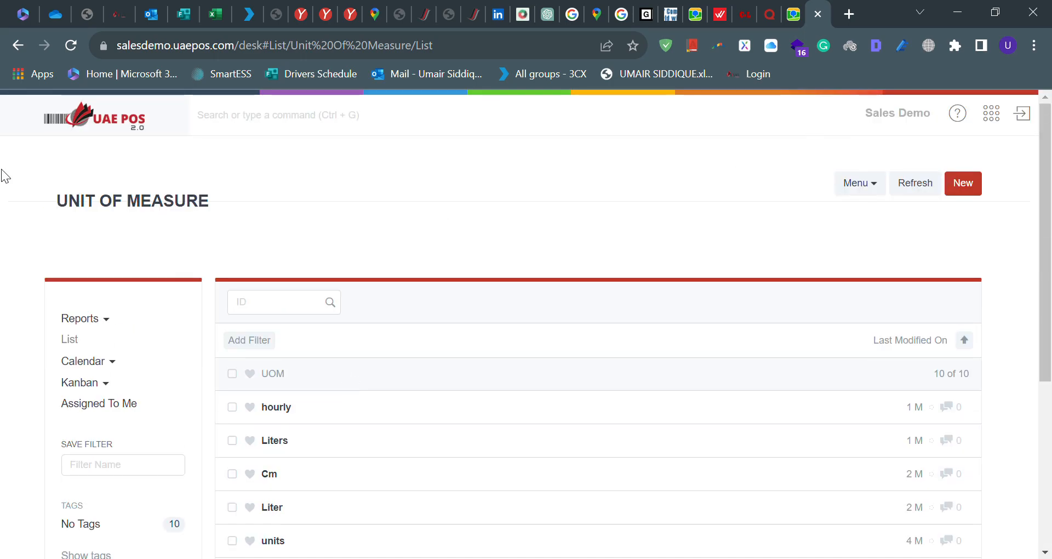
From the Inventory transactions, open the Goods Receiving Note list, filter it to Submitted documents and open the submitted note.
left_click(17, 44)
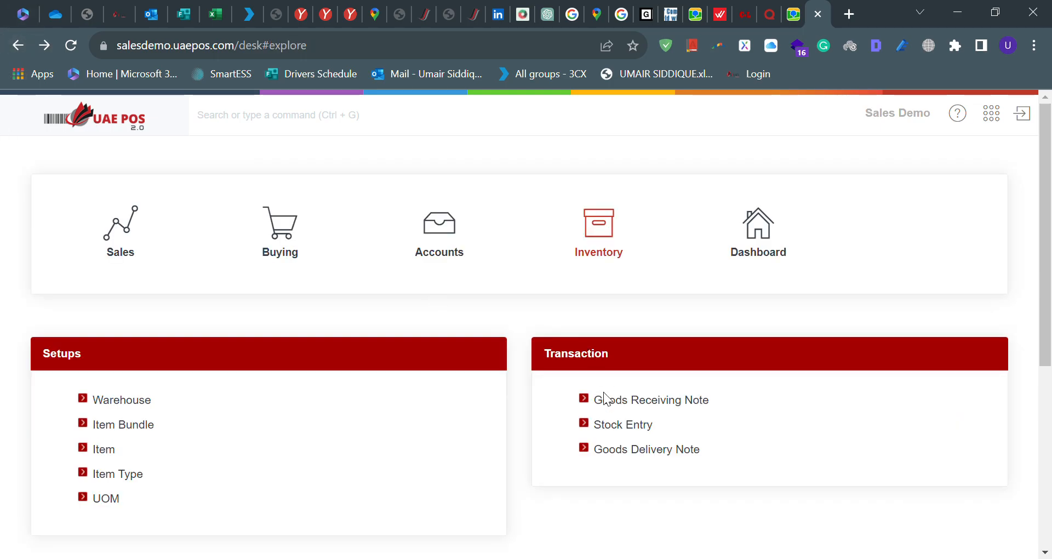
left_click(663, 403)
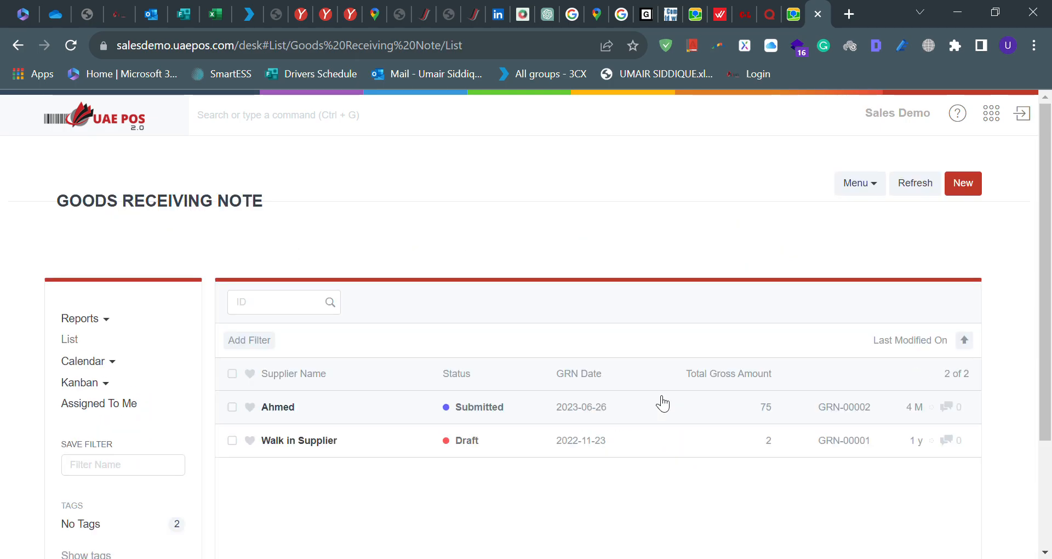
left_click(504, 409)
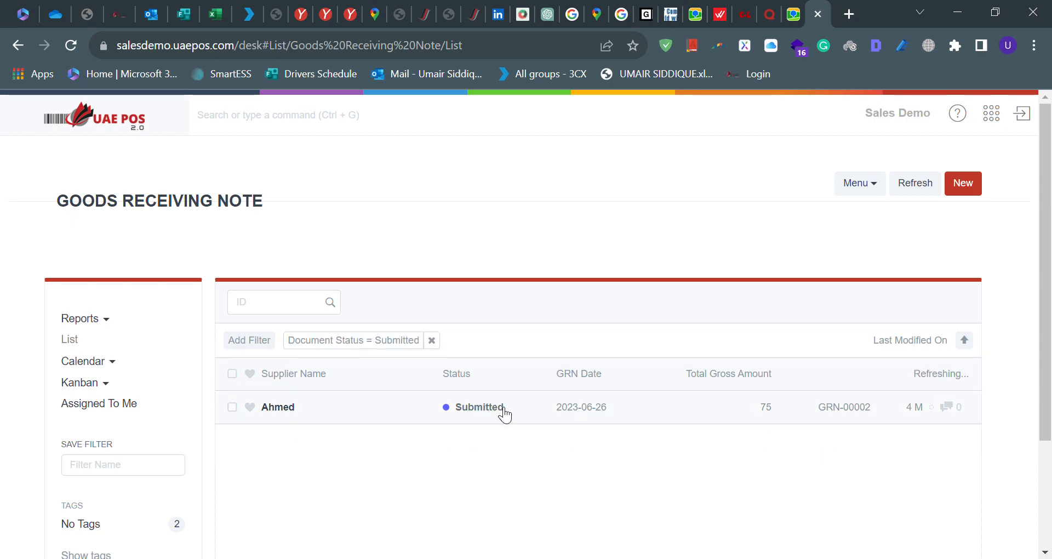
left_click(357, 408)
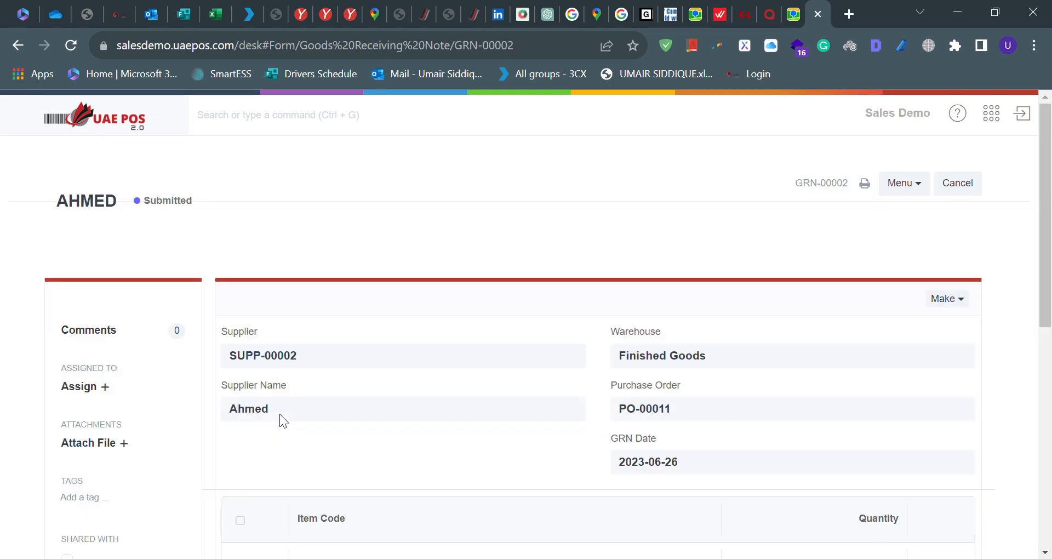
Examine the receiving note's supplier, warehouse, purchase order, date, item rows, comment box and activity history.
scroll(366, 376, "down", 5)
scroll(366, 376, "up", 5)
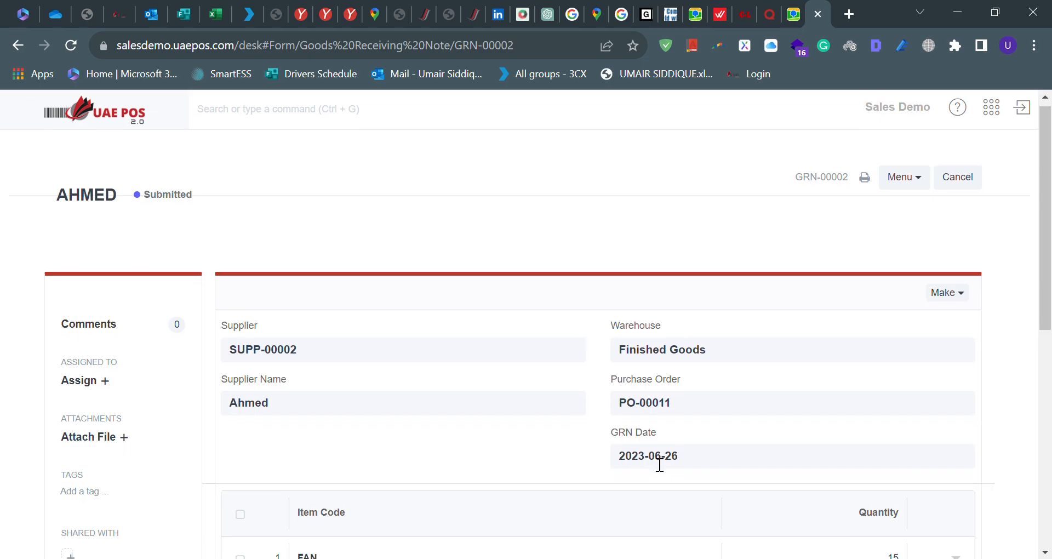
scroll(660, 463, "down", 5)
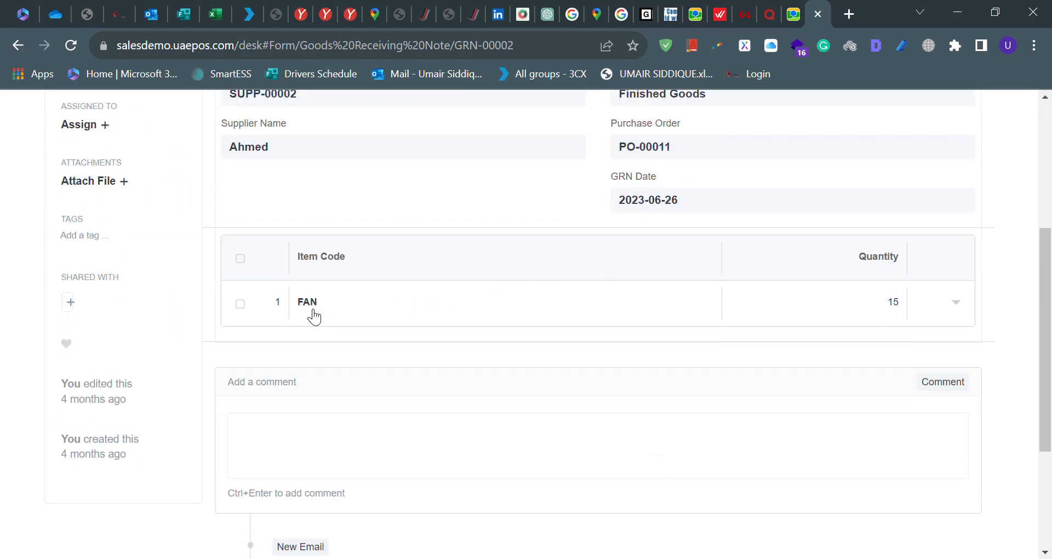
left_click(334, 442)
scroll(333, 442, "down", 4)
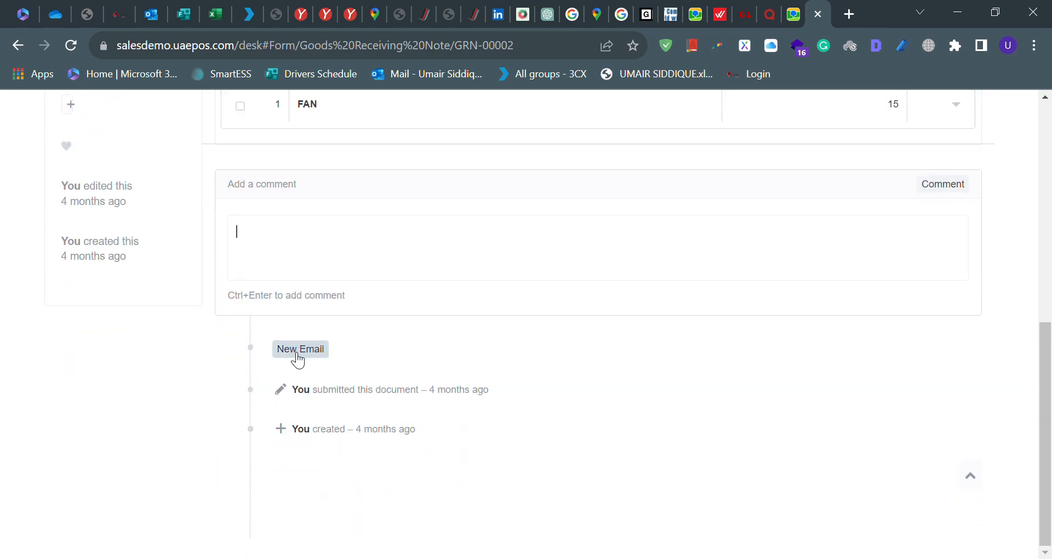
scroll(298, 360, "up", 8)
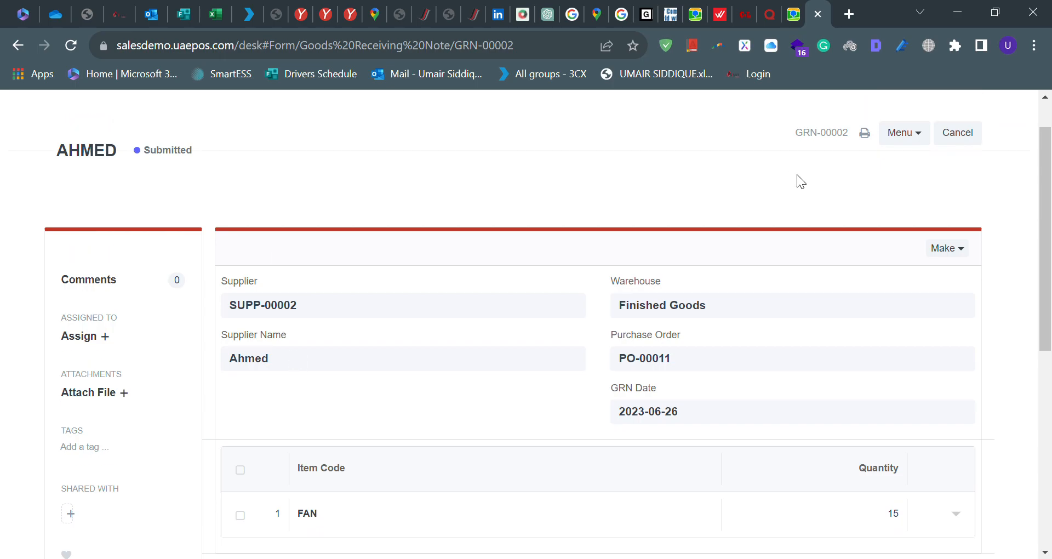
Open the goods receiving note's print preview and review its letterhead, supplier details and item table.
left_click(866, 132)
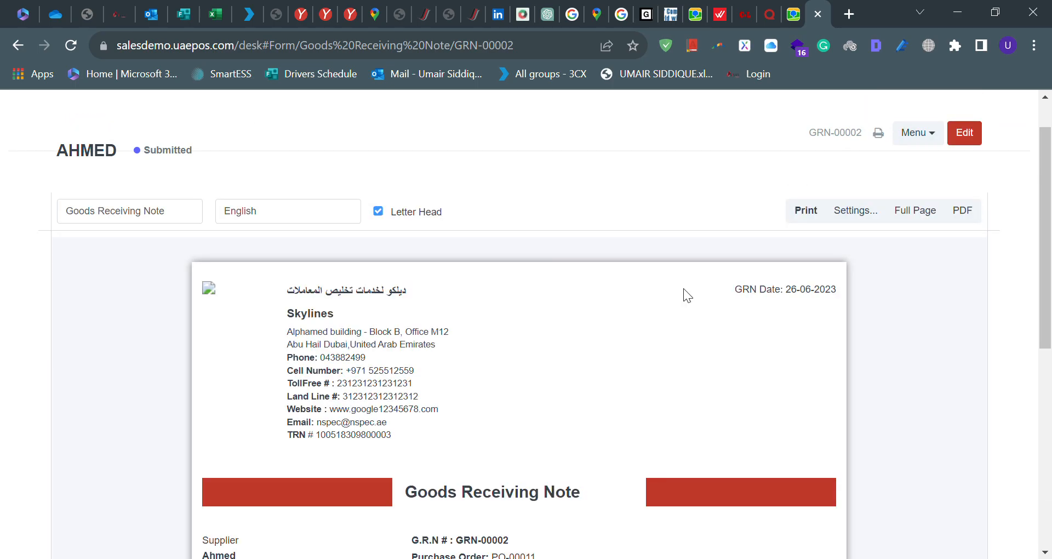
scroll(521, 416, "down", 6)
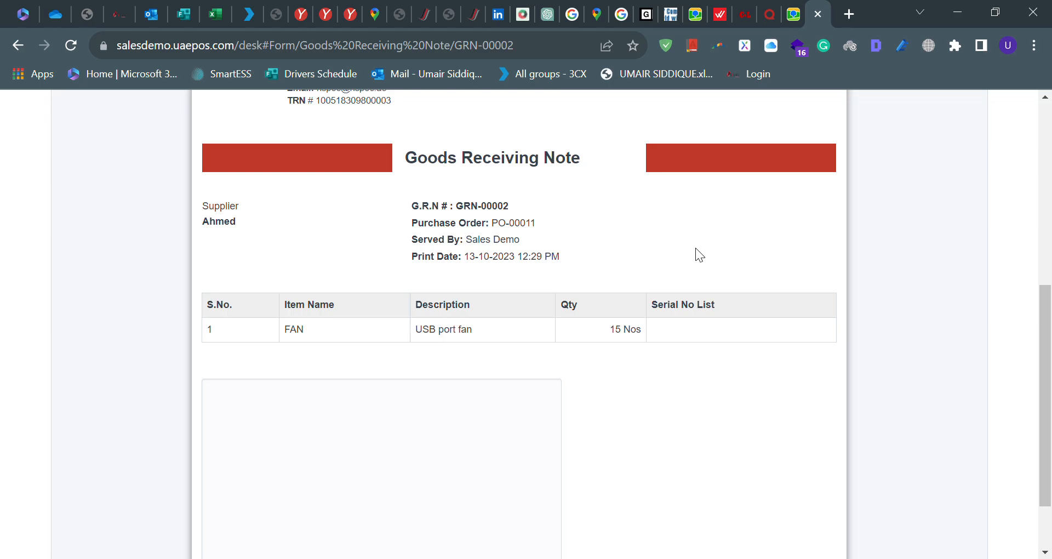
scroll(696, 248, "up", 7)
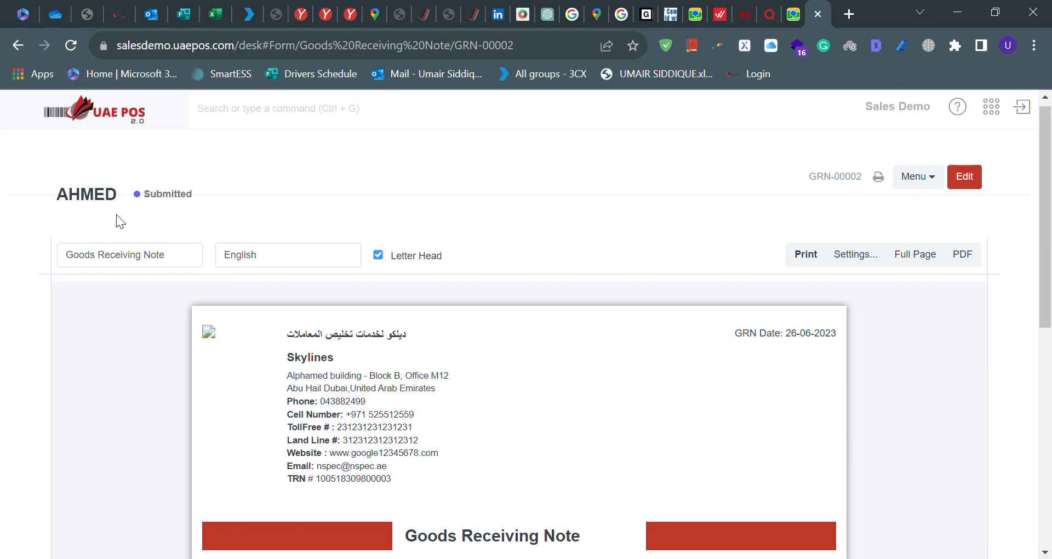
Return to the Inventory module, open the draft transfer in the Stock Entry list and review its warehouses, items and totals.
left_click(18, 45)
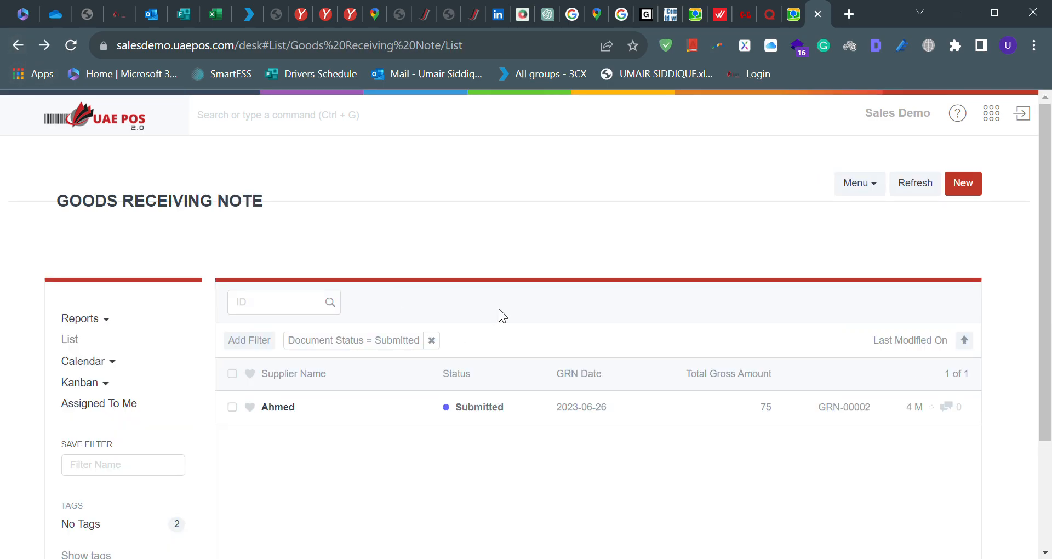
left_click(18, 45)
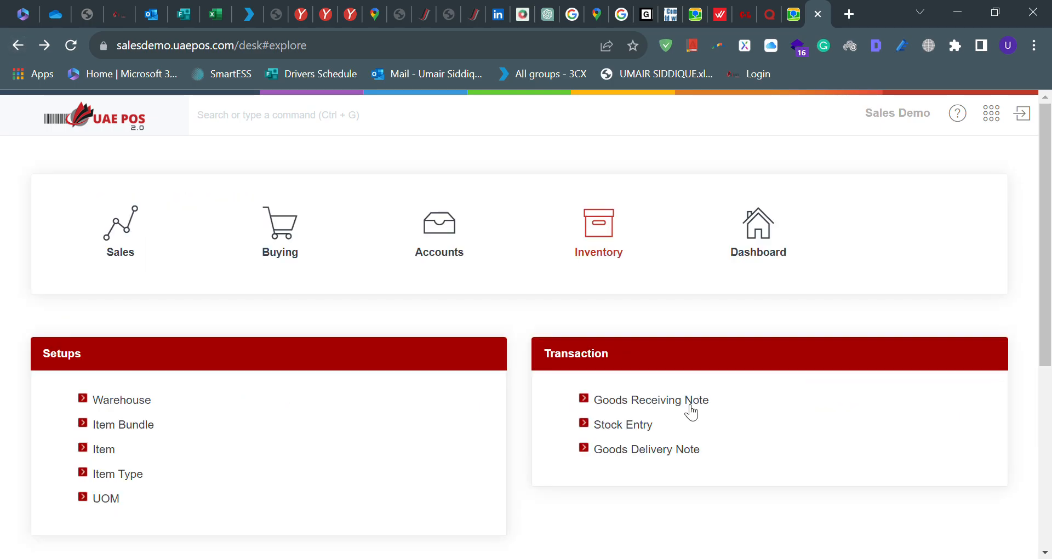
left_click(639, 426)
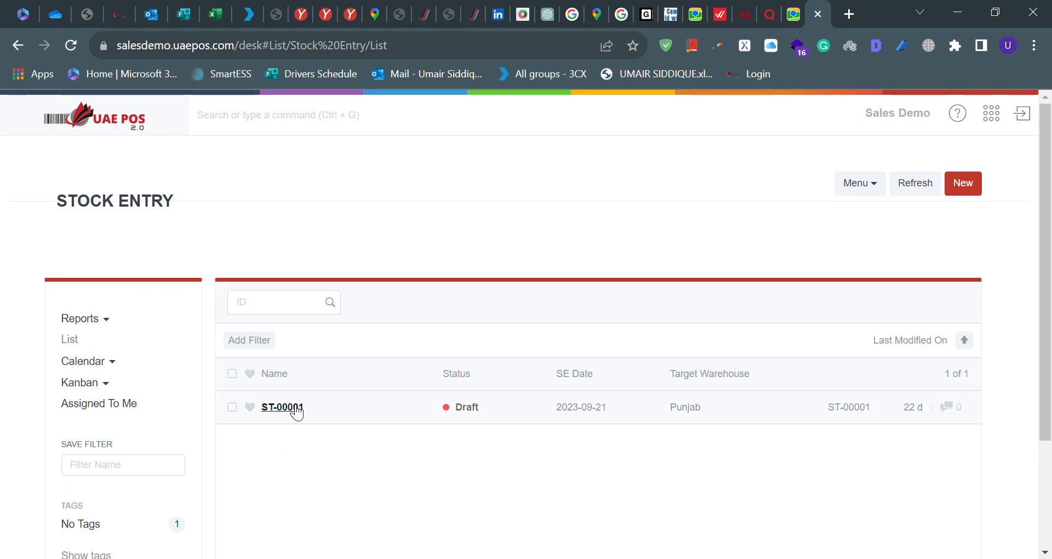
left_click(291, 408)
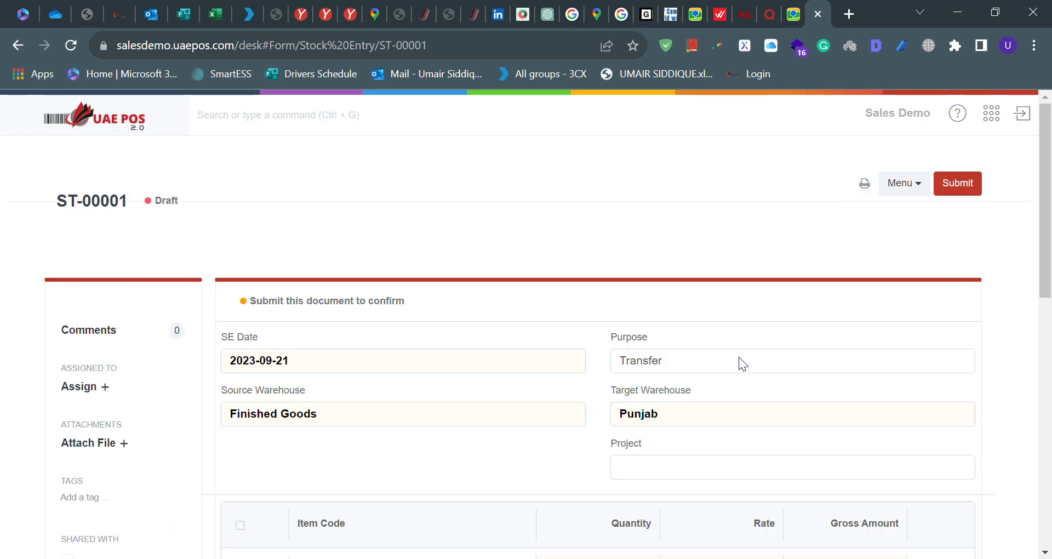
scroll(285, 396, "down", 10)
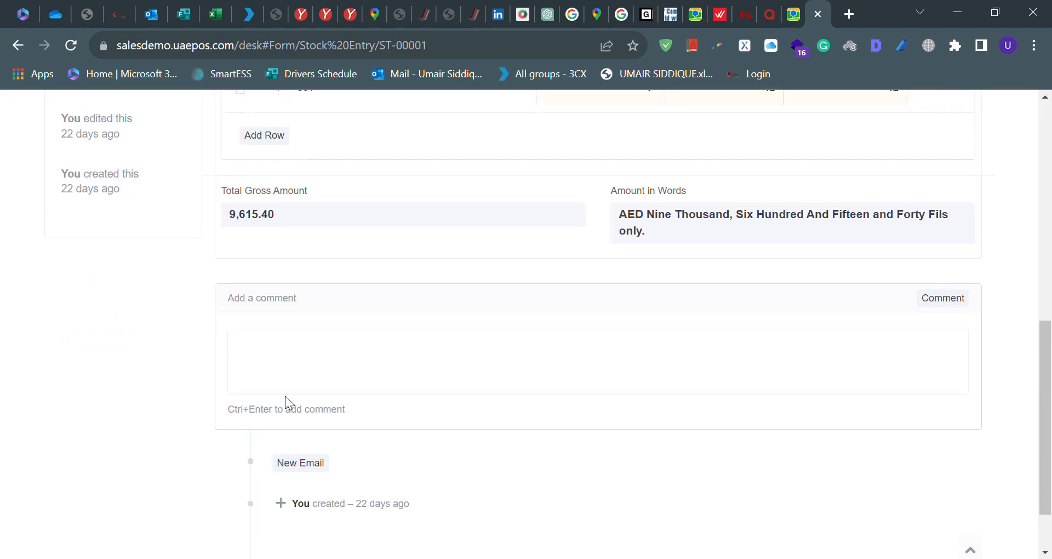
scroll(294, 404, "up", 1)
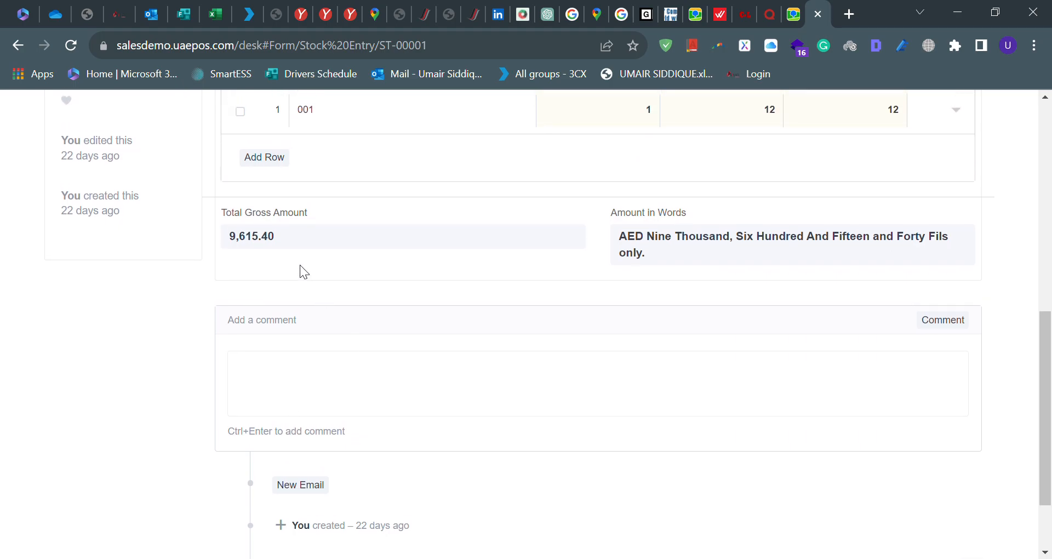
scroll(314, 248, "up", 5)
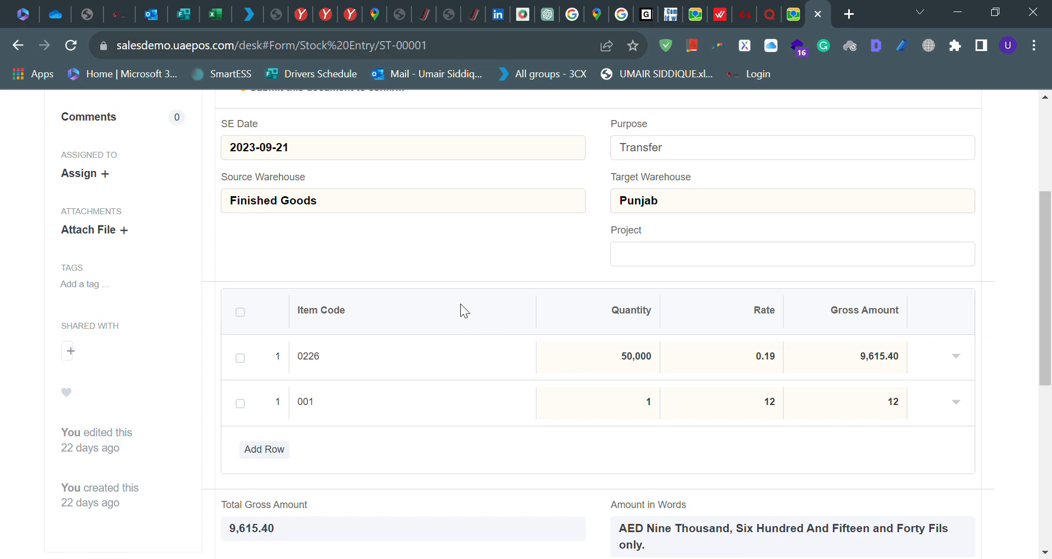
Recheck the stock entry's warehouses and item rows, and go back to the Inventory module.
scroll(464, 311, "up", 3)
scroll(464, 311, "down", 3)
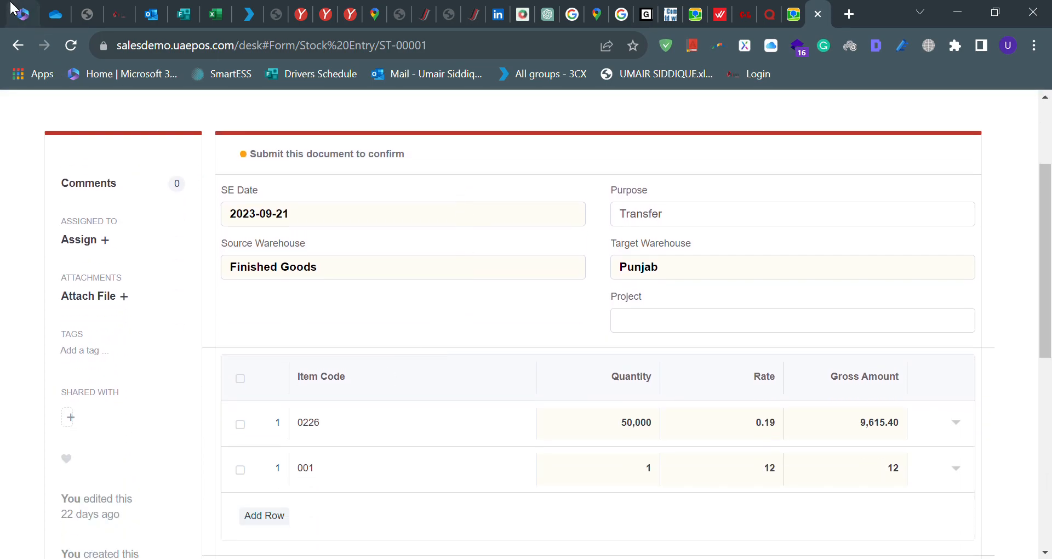
left_click(18, 45)
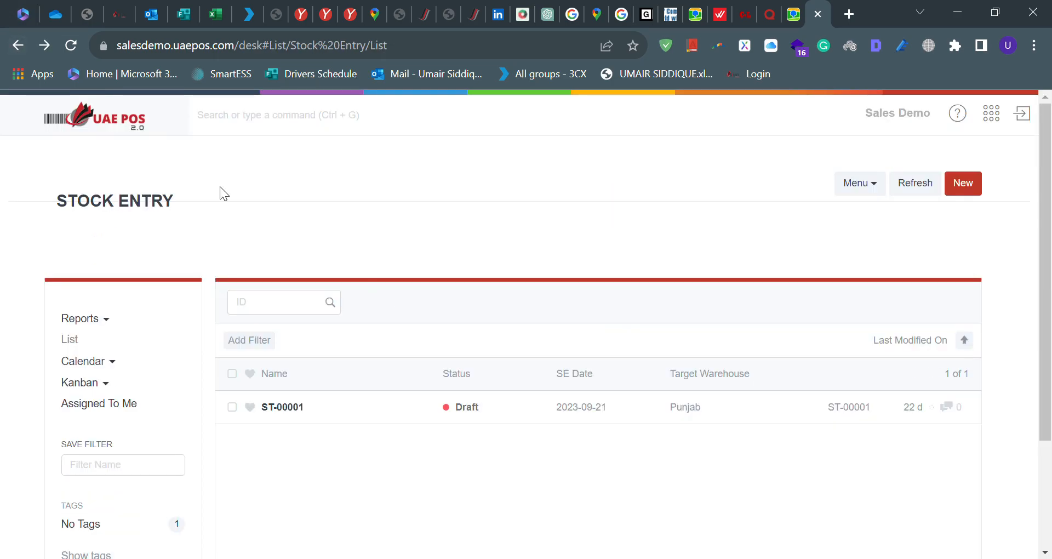
left_click(18, 46)
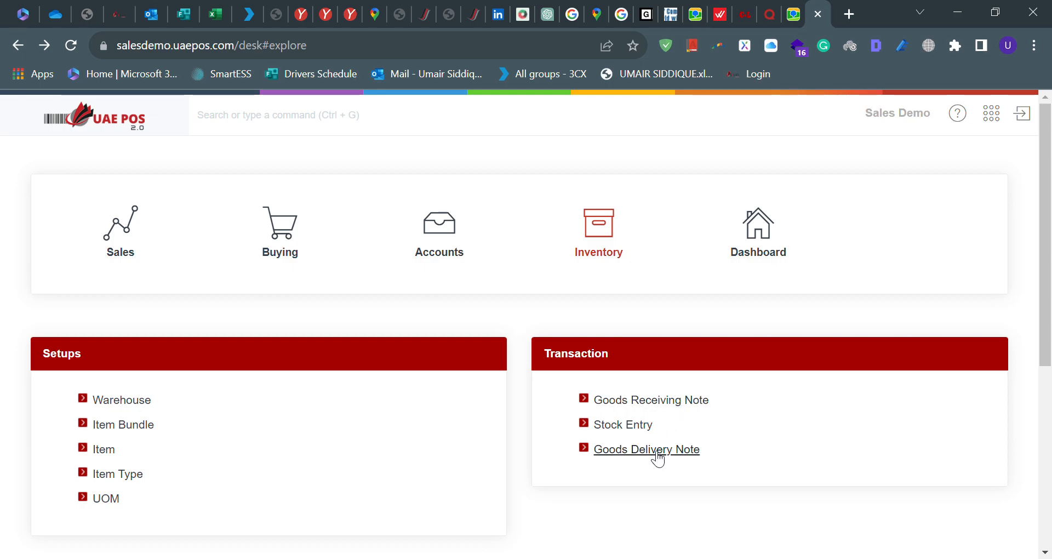
Open the Sales Order Item To Be Delivered report from the Inventory reports and view its date range filter.
scroll(437, 408, "down", 5)
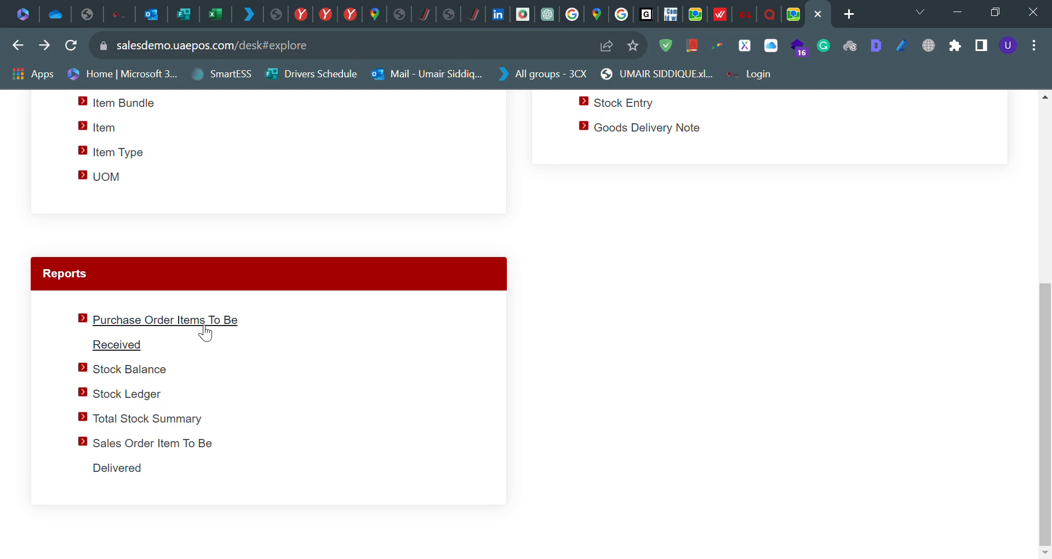
left_click(139, 449)
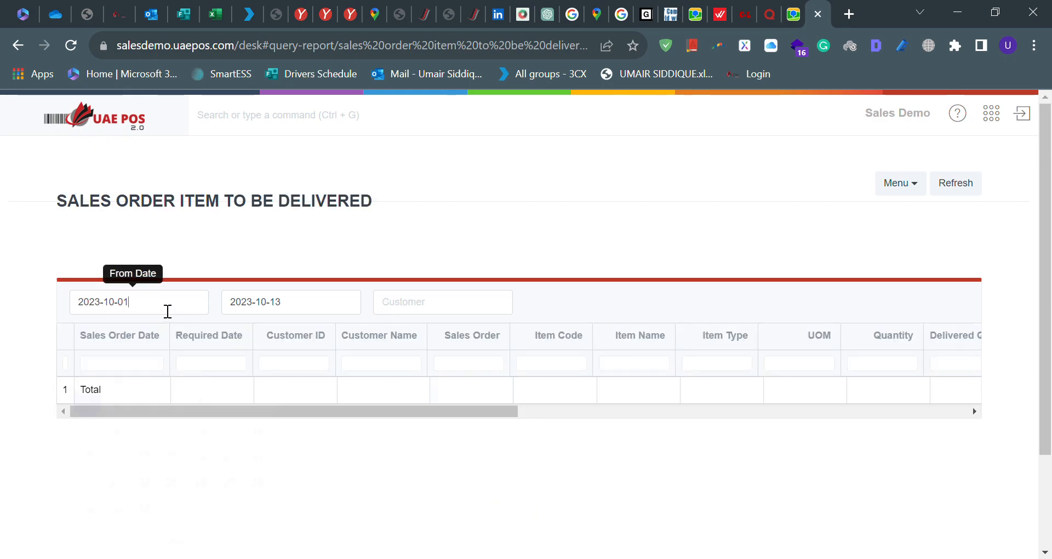
left_click(258, 309)
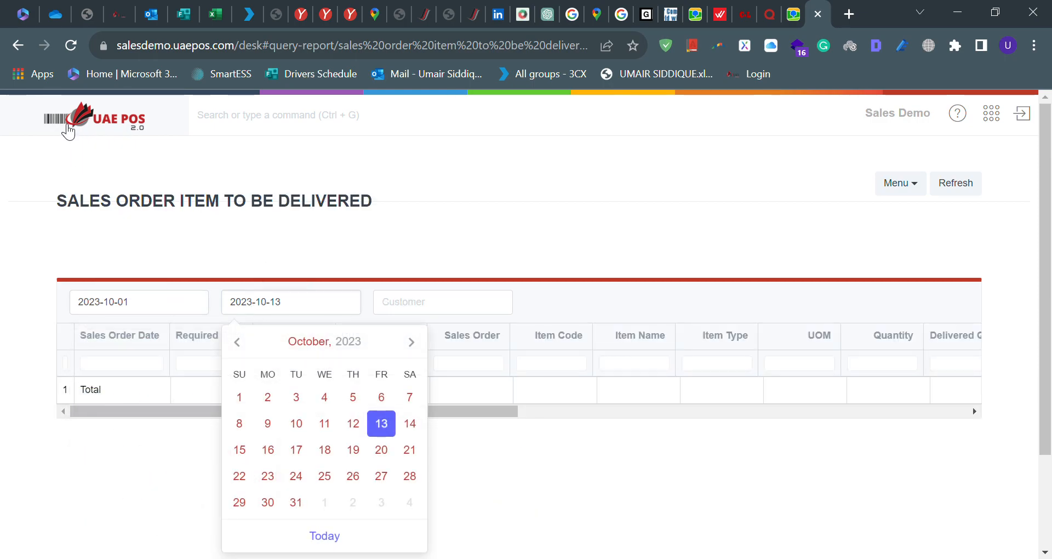
Return to the Inventory reports and open Purchase Order Items To Be Received to review its filters and columns.
left_click(18, 45)
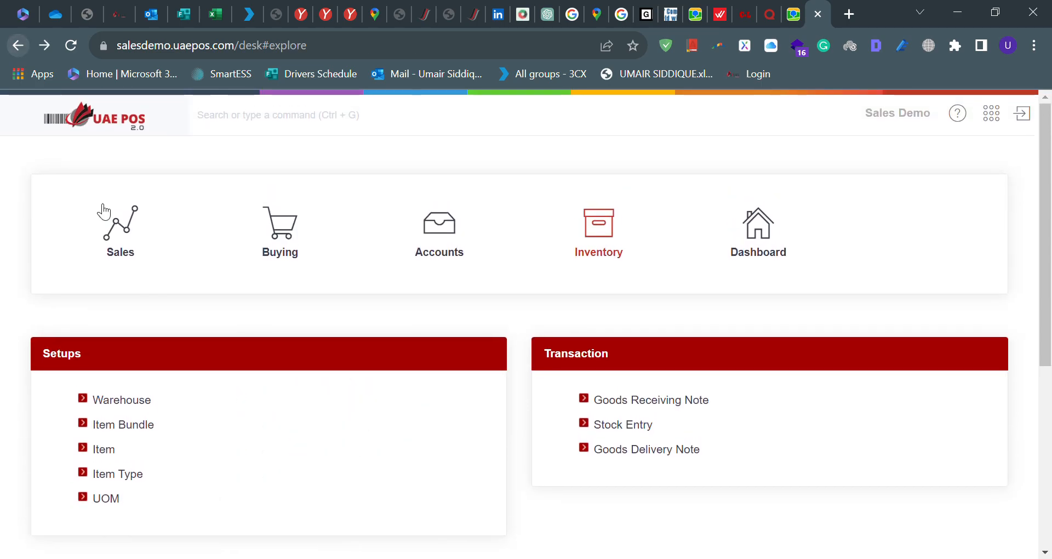
scroll(183, 448, "down", 5)
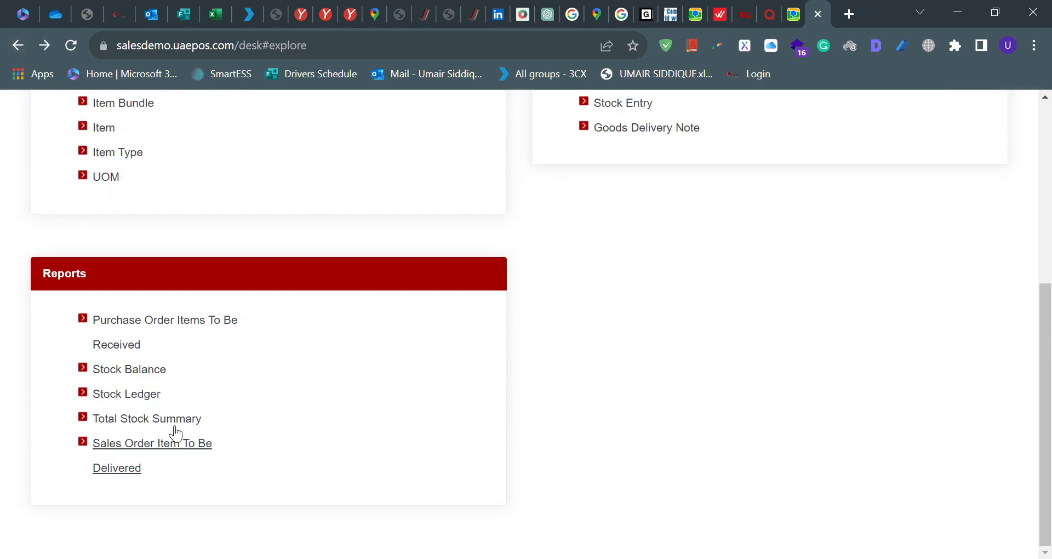
left_click(129, 323)
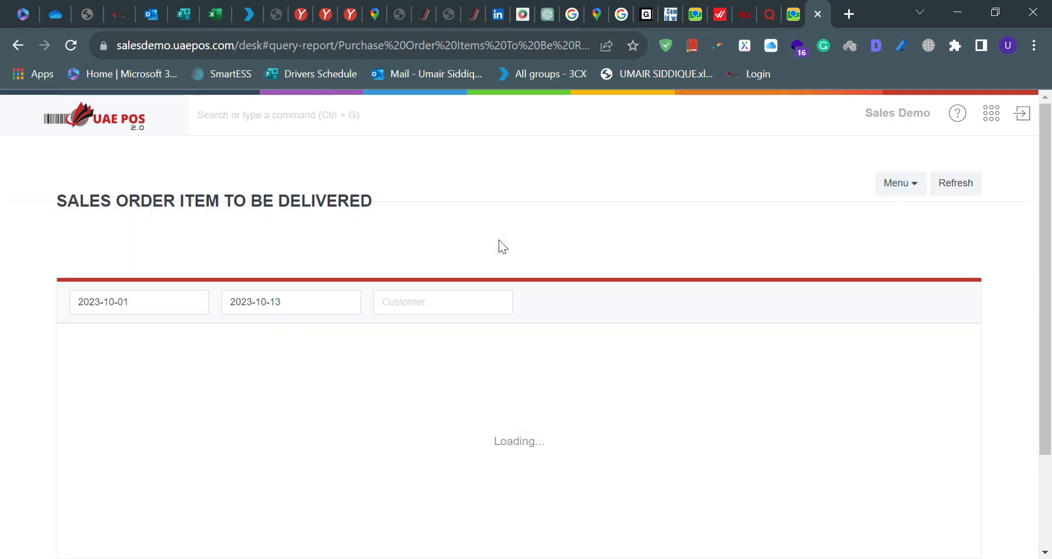
scroll(345, 397, "down", 1)
scroll(346, 397, "up", 1)
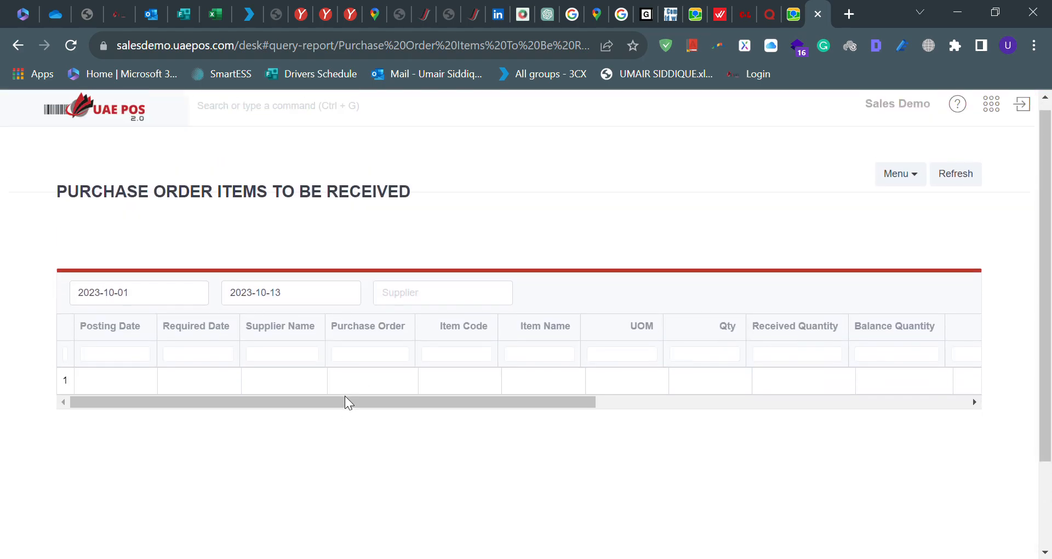
Go back to the Inventory reports, open the Stock Balance report and inspect the listed item's row.
left_click(17, 45)
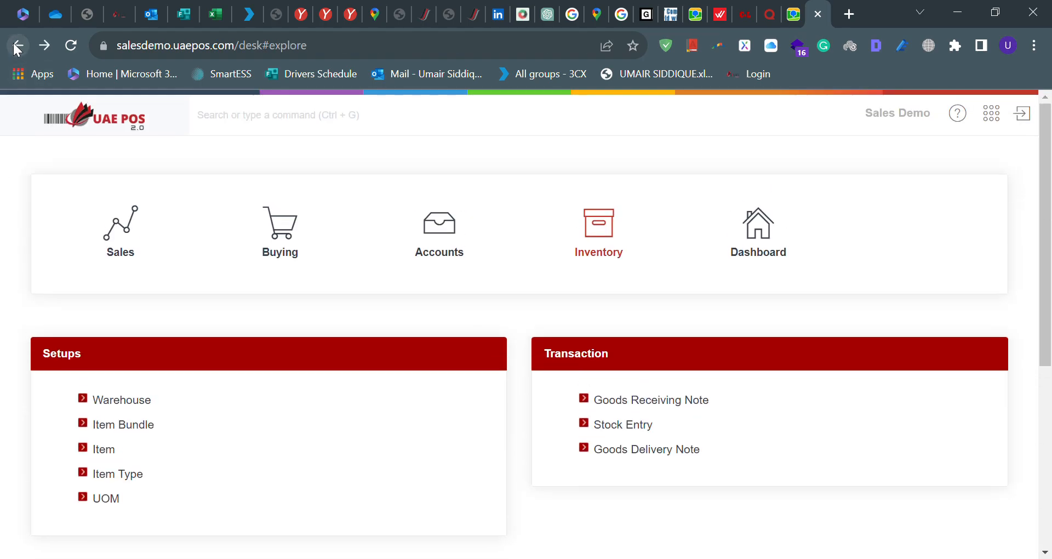
scroll(227, 397, "down", 1)
scroll(227, 397, "down", 3)
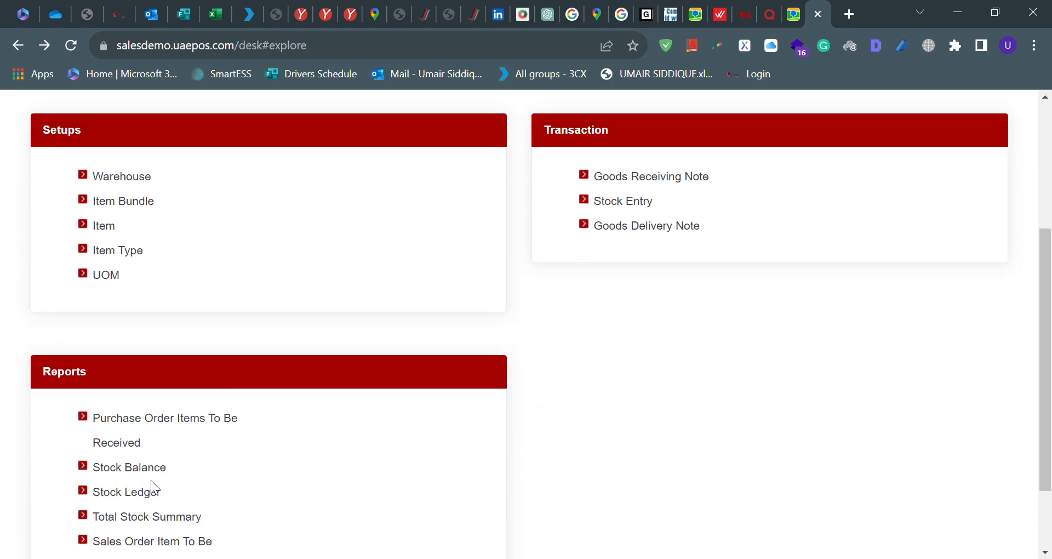
scroll(150, 480, "down", 1)
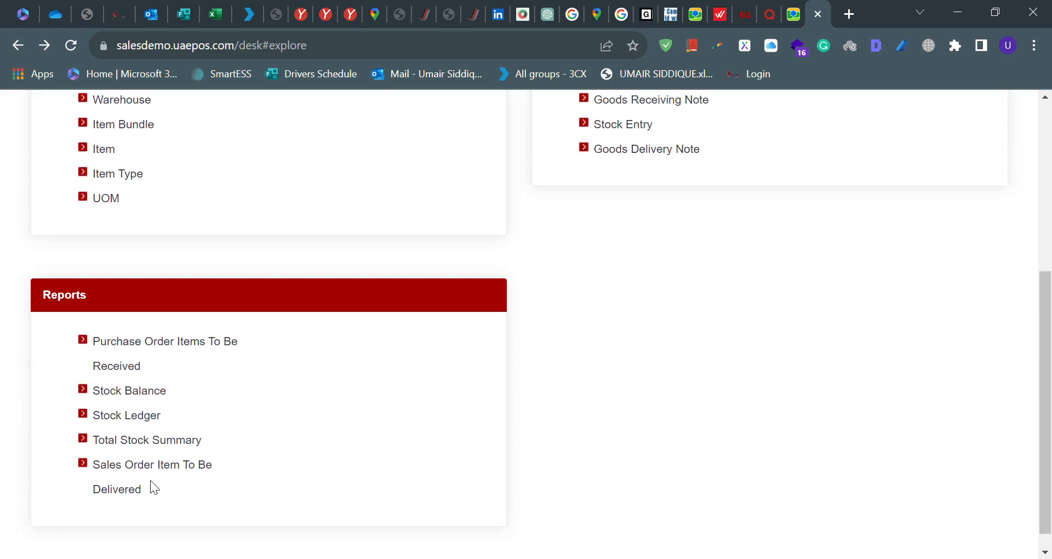
left_click(158, 391)
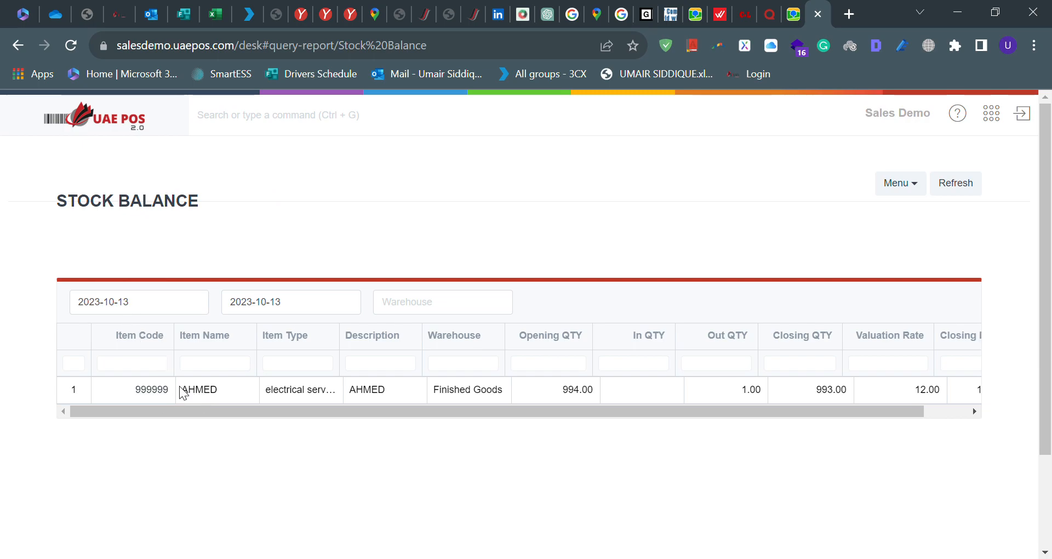
left_click(233, 399)
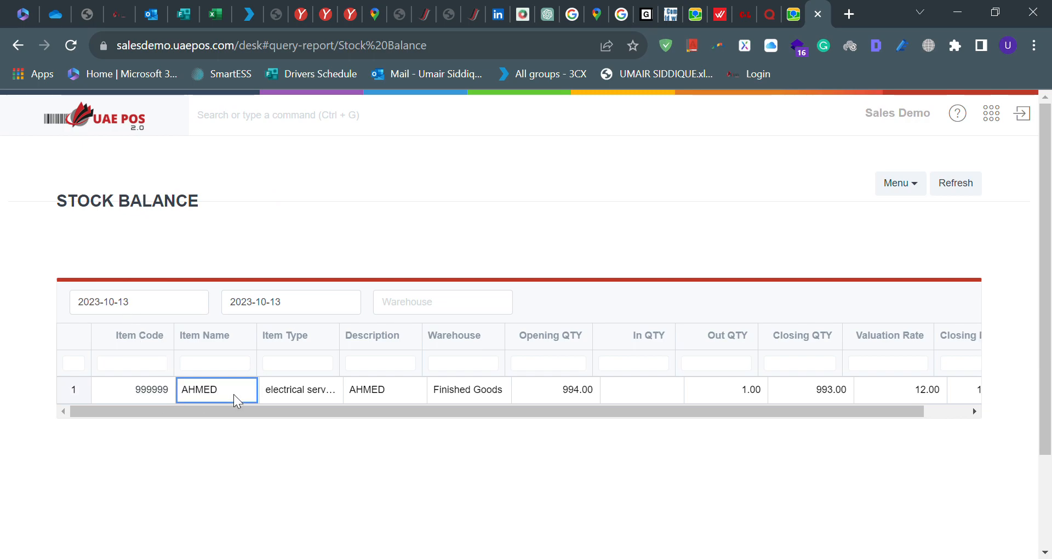
Open the item's record from the Stock Balance report and examine its rates, image, collapsed sections, item tax rows and activity history.
left_click(162, 389)
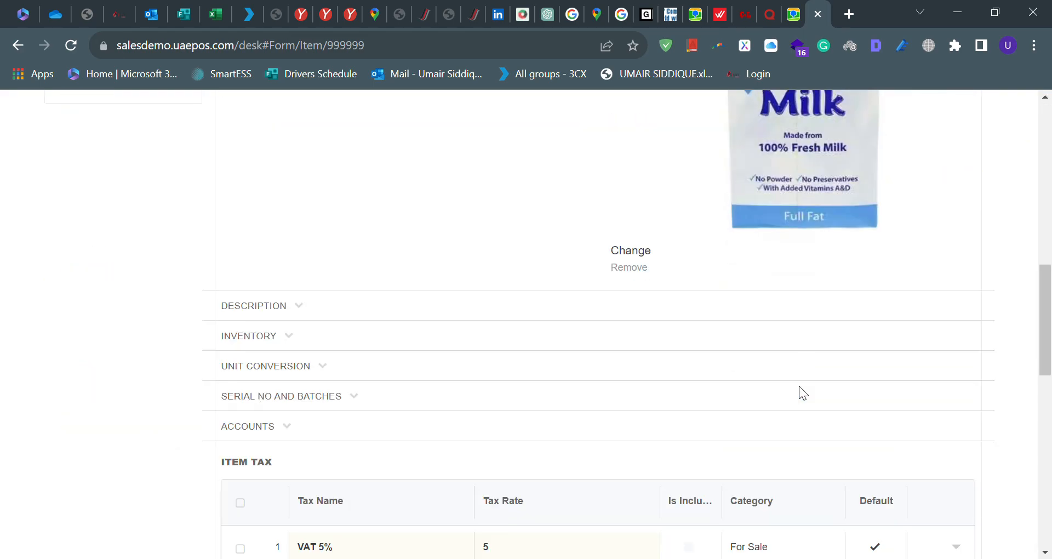
scroll(799, 386, "down", 7)
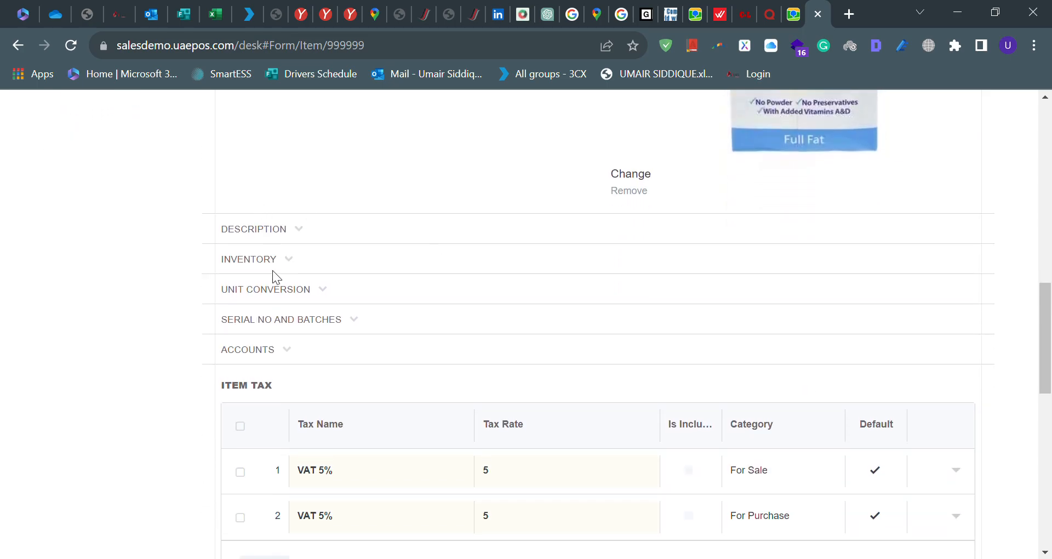
scroll(313, 332, "down", 3)
left_click(346, 296)
scroll(481, 324, "down", 1)
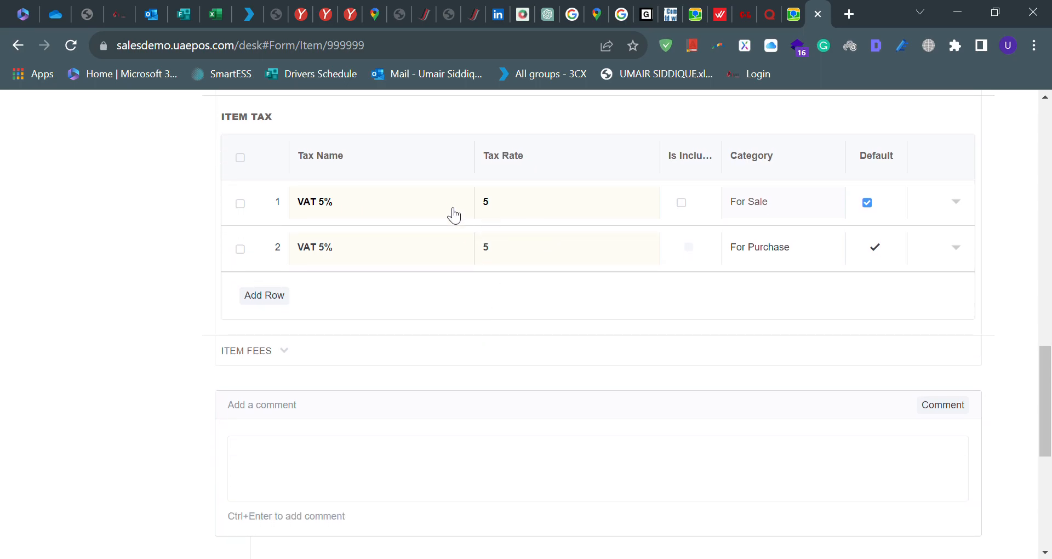
scroll(517, 300, "down", 2)
scroll(517, 301, "down", 4)
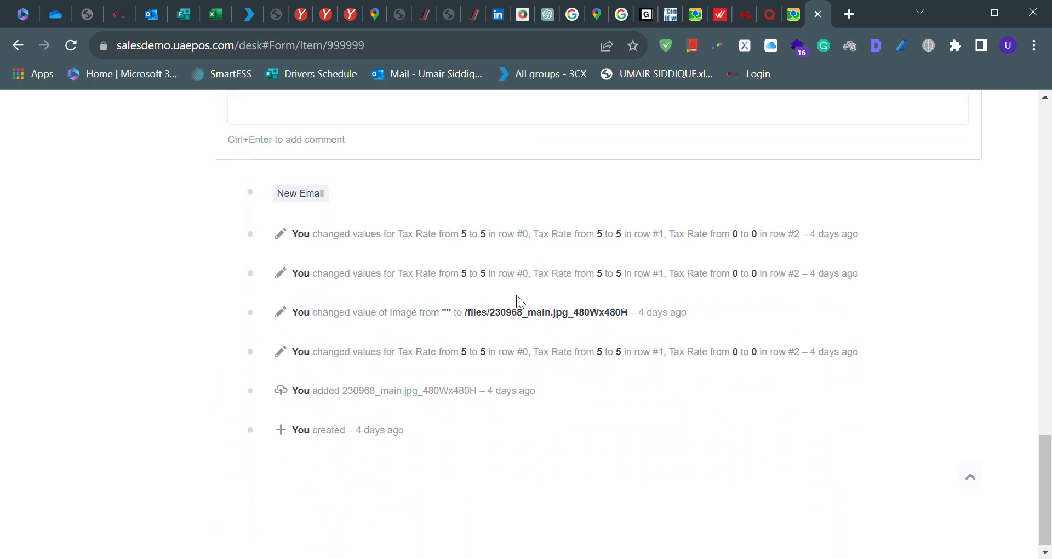
scroll(517, 301, "up", 15)
scroll(517, 300, "down", 6)
scroll(517, 295, "down", 3)
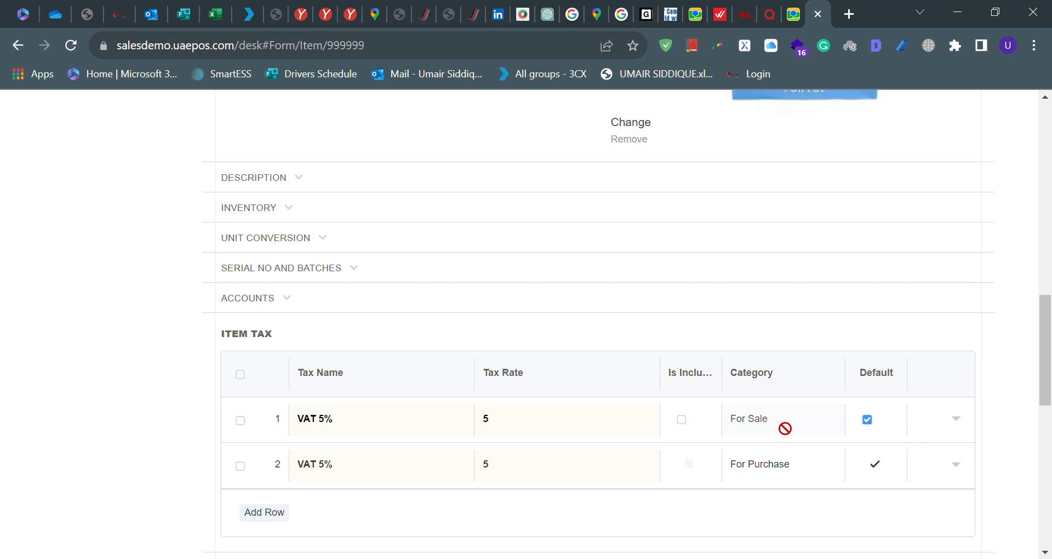
scroll(595, 237, "up", 10)
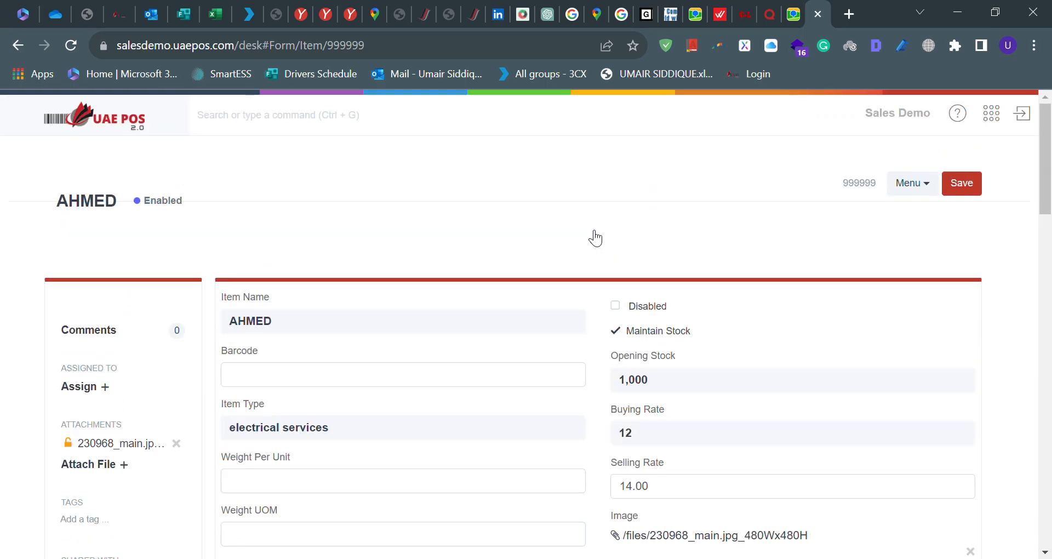
Leave the item and Stock Balance report, reopen Purchase Order Items To Be Received, and return to the Inventory module.
left_click(23, 43)
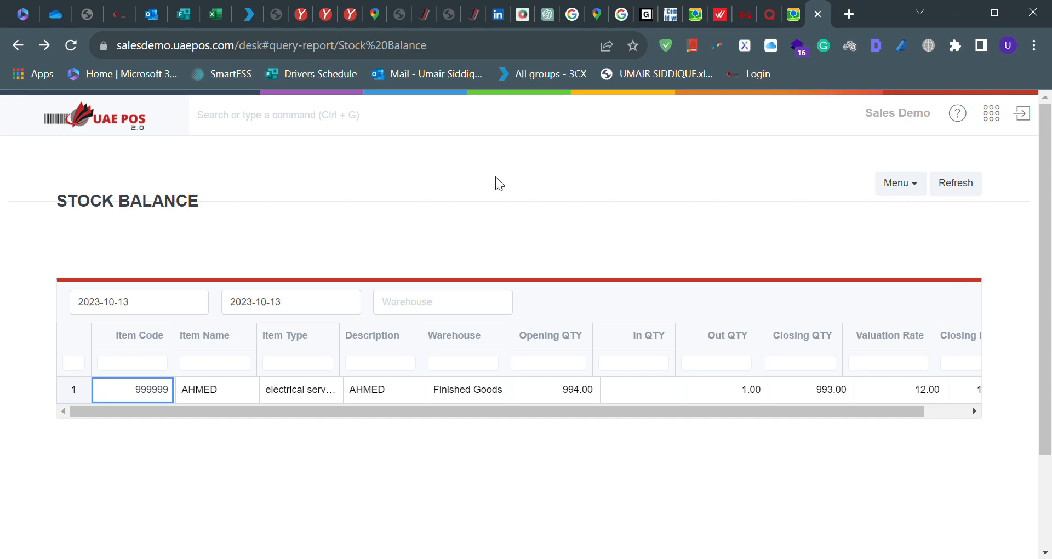
left_click(18, 45)
scroll(238, 433, "down", 5)
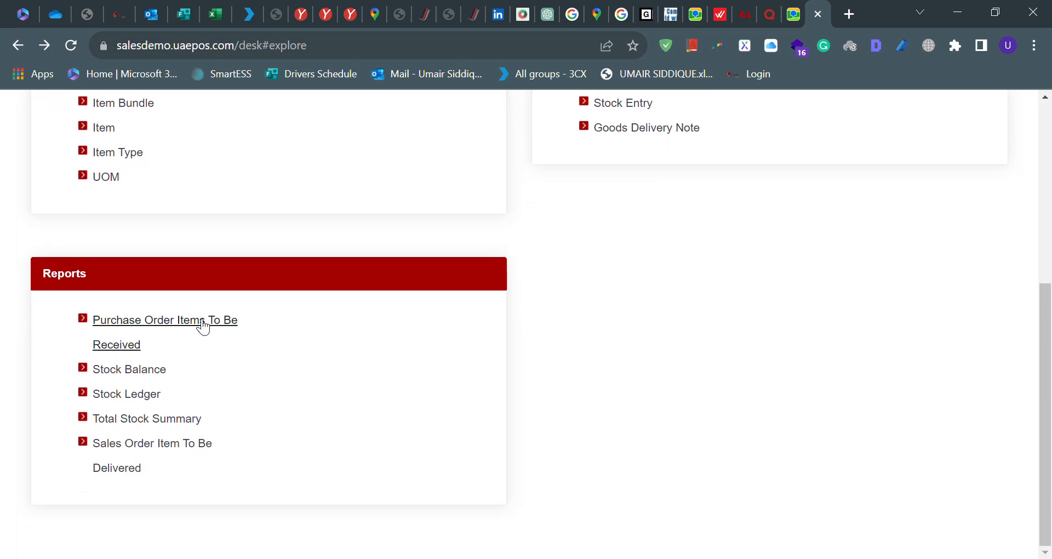
left_click(202, 324)
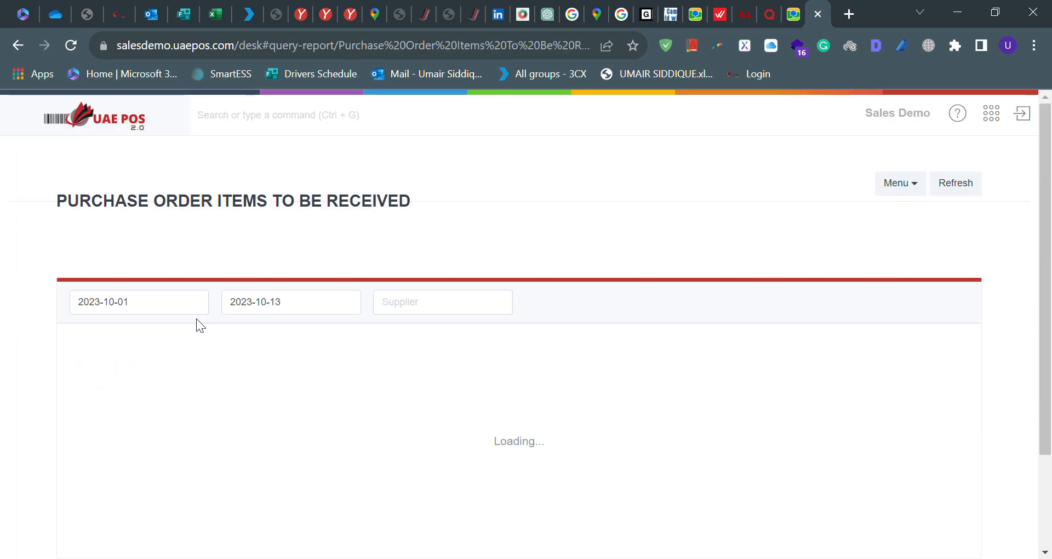
left_click(17, 47)
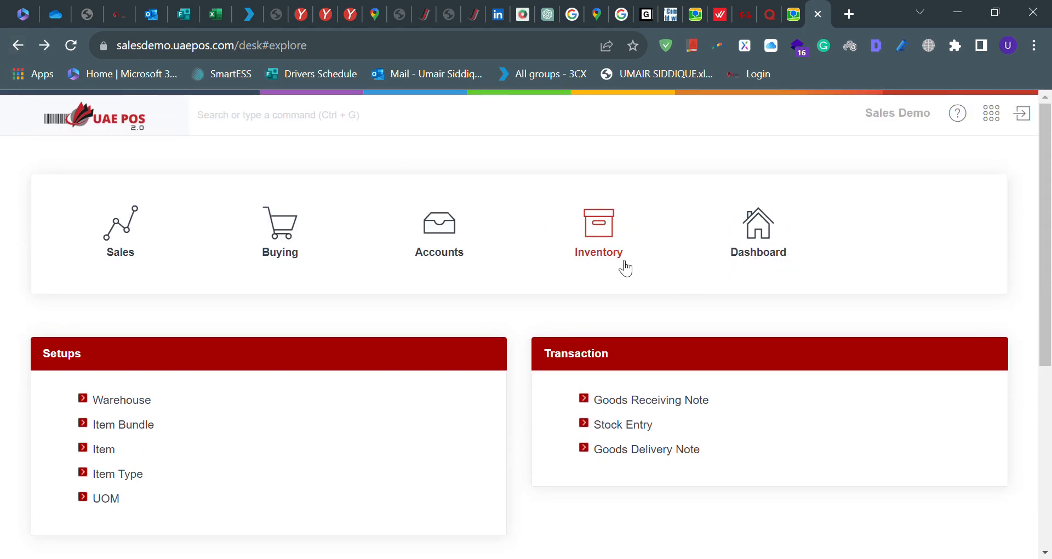
Visit the Dashboard, then use Explore to reach the Accounts module and review its setups, transactions and reports.
left_click(767, 229)
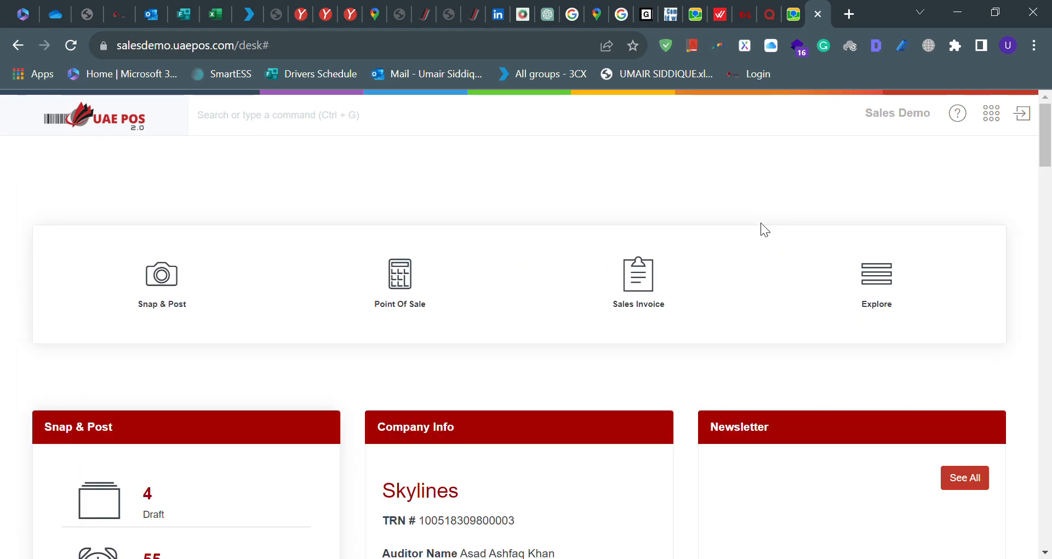
left_click(870, 279)
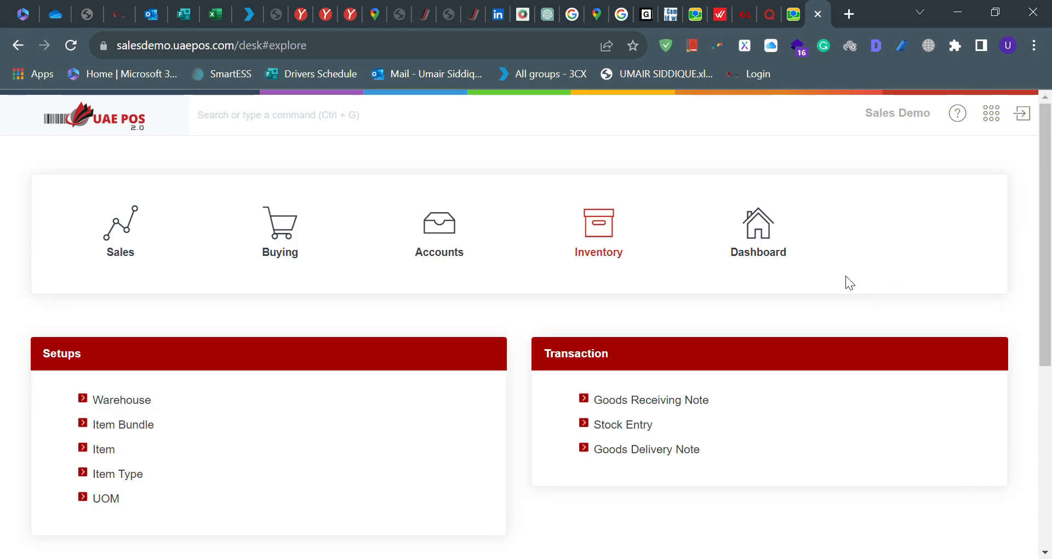
left_click(454, 244)
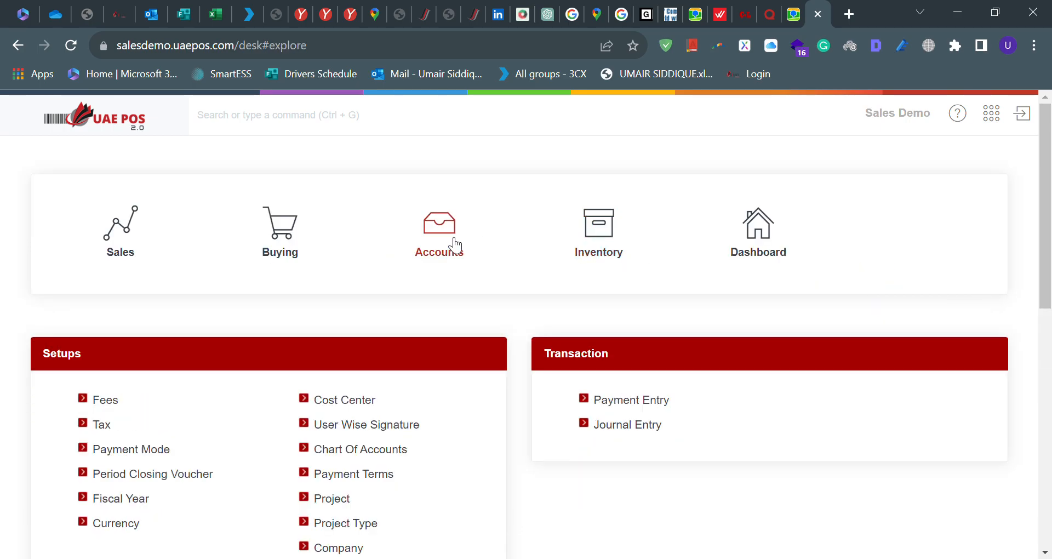
scroll(276, 273, "down", 4)
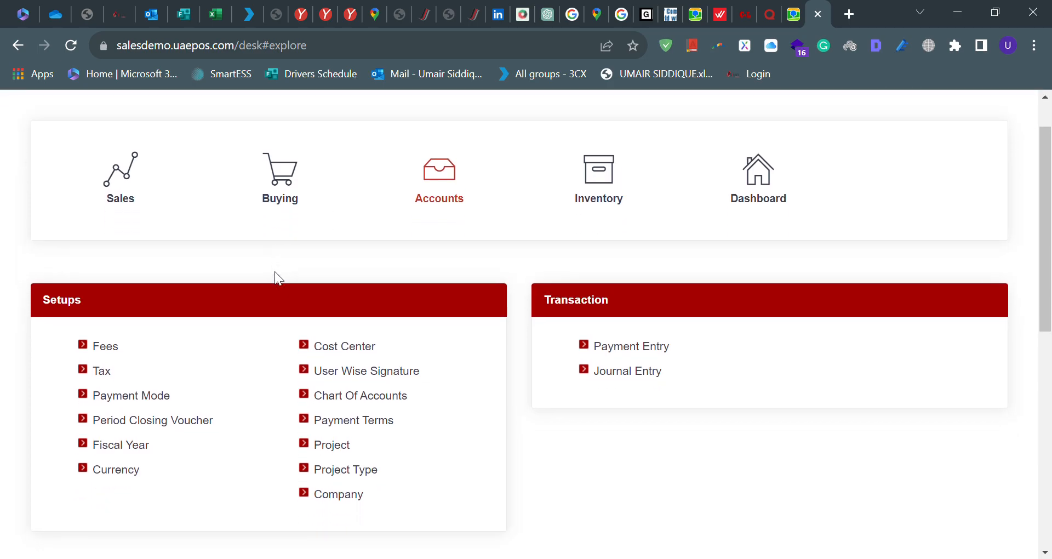
scroll(275, 272, "up", 1)
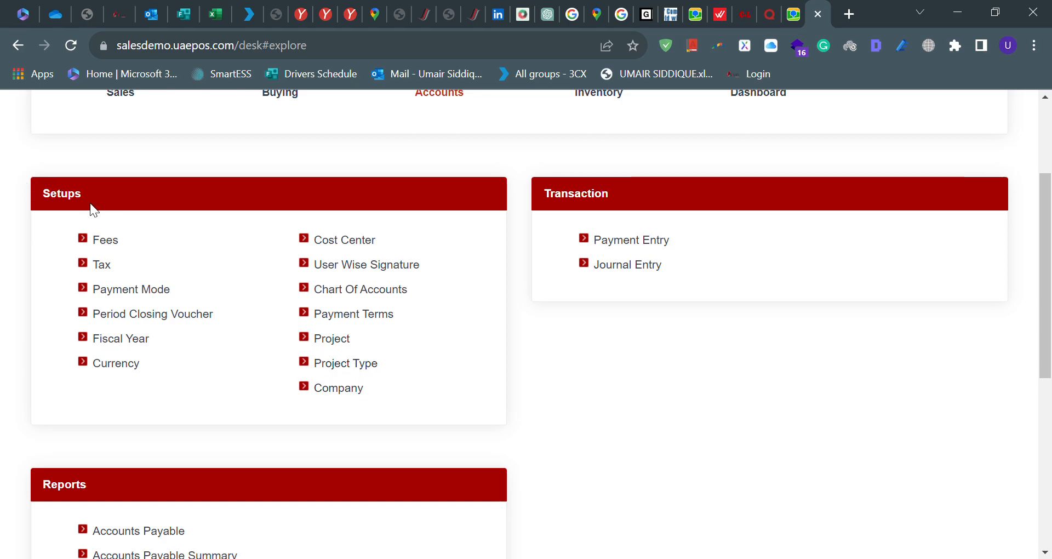
Open the Fees list from the Accounts setups and look over its records and filter options.
left_click(104, 242)
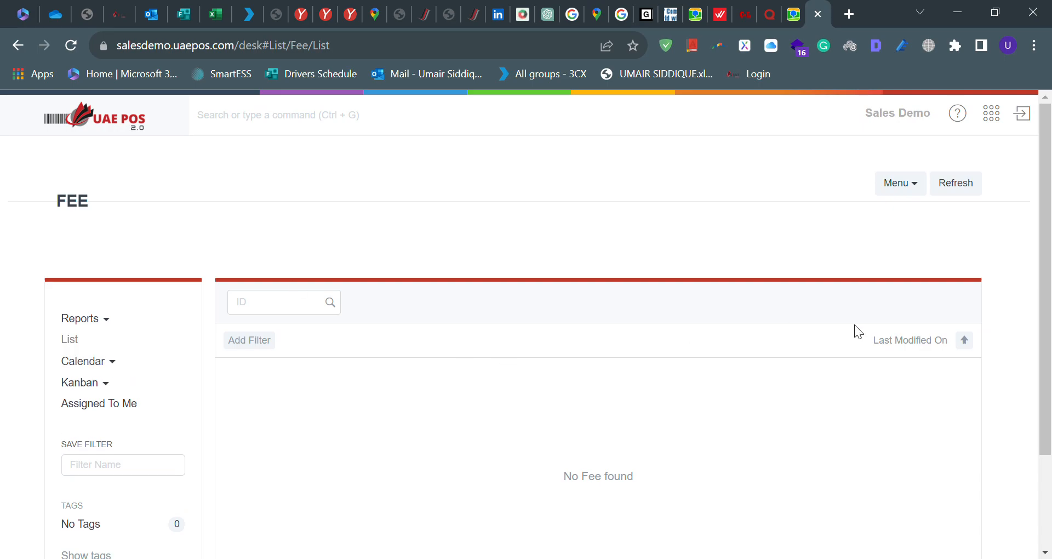
scroll(351, 388, "down", 2)
scroll(351, 388, "up", 2)
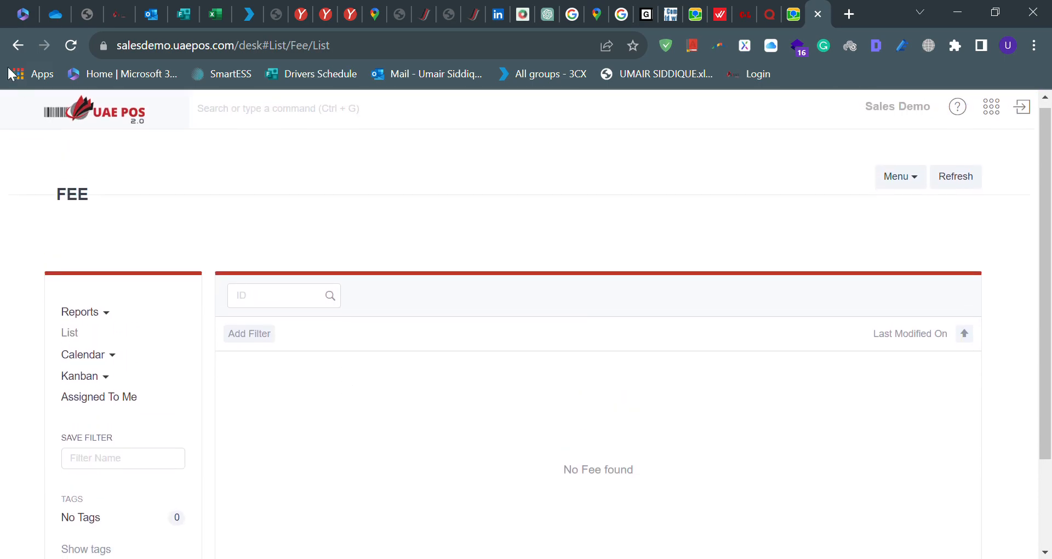
Return to the Accounts module, open the Tax list from the setups and review the defined taxes, rates and types.
left_click(17, 45)
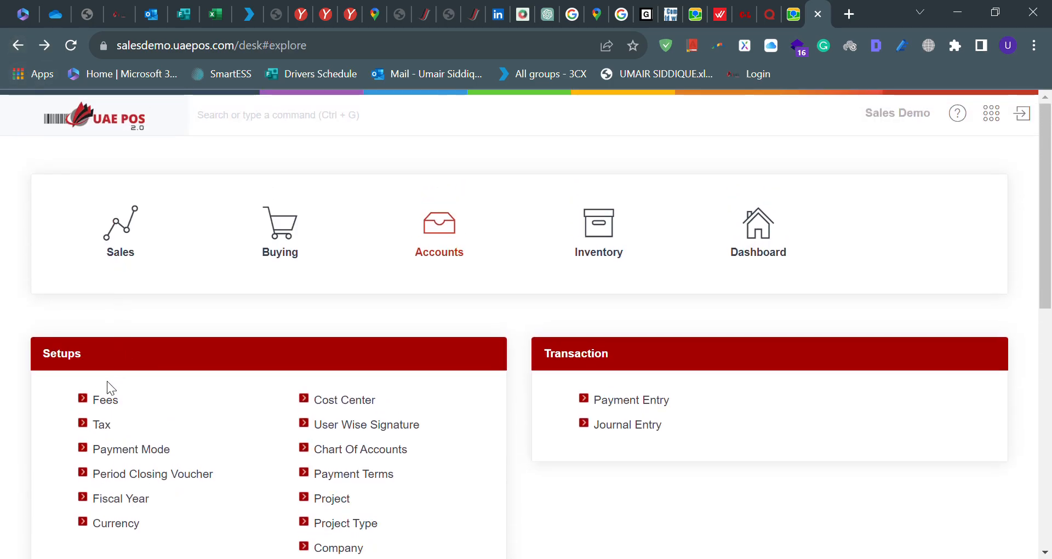
left_click(104, 426)
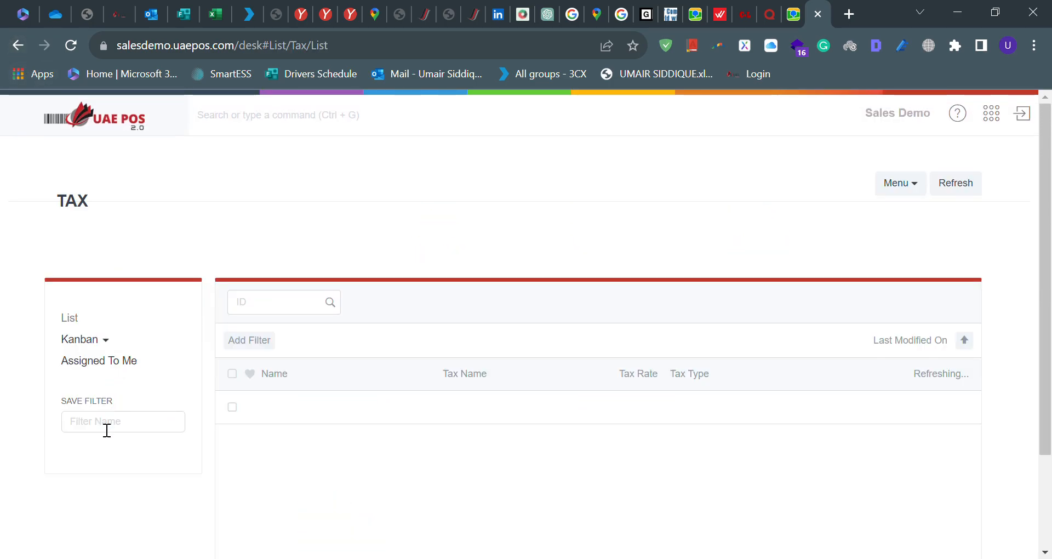
scroll(341, 423, "down", 4)
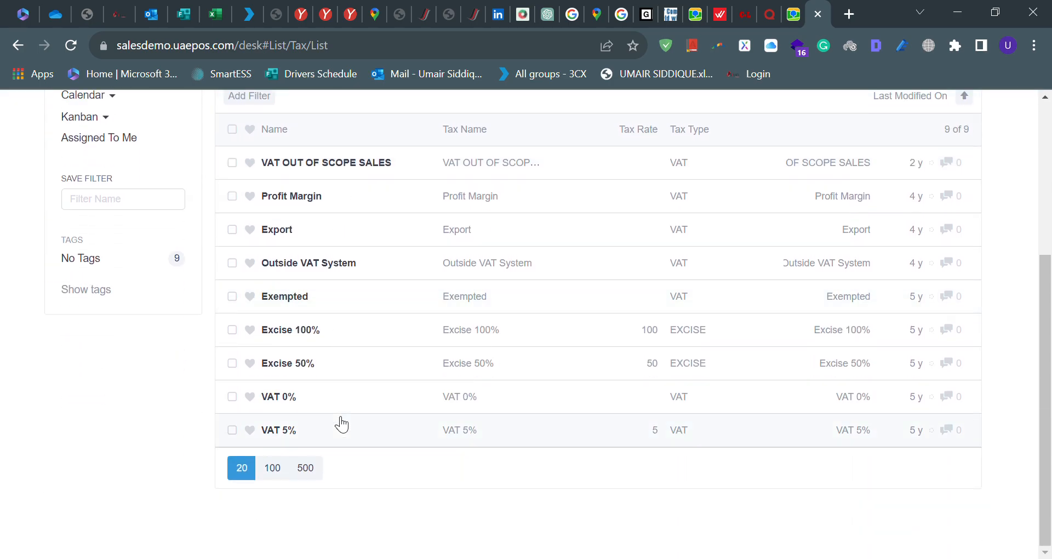
Open the VAT OUT OF SCOPE SALES tax record, review its rate, input and output accounts and type, and return to the Tax list.
scroll(342, 424, "up", 1)
scroll(341, 424, "up", 4)
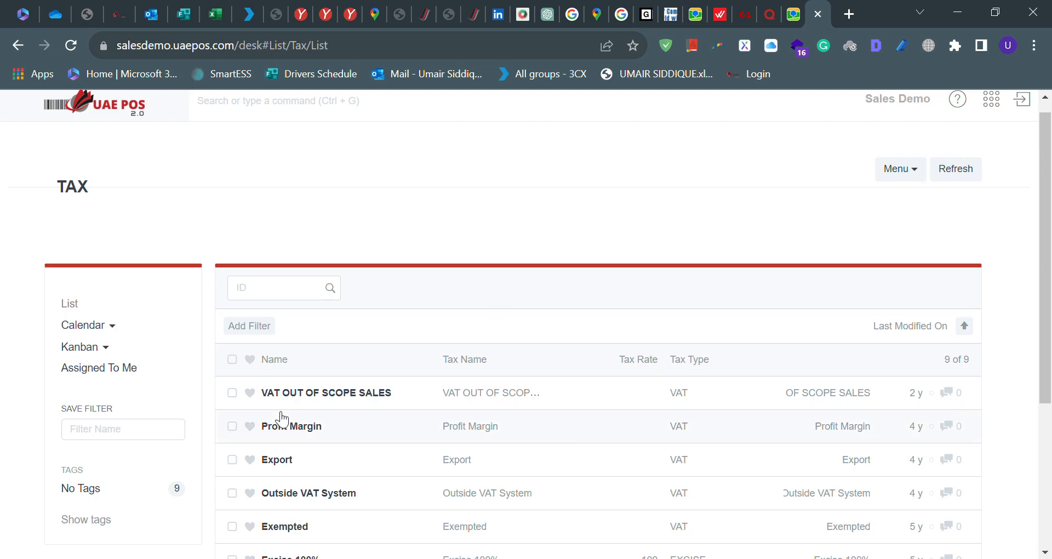
left_click(316, 393)
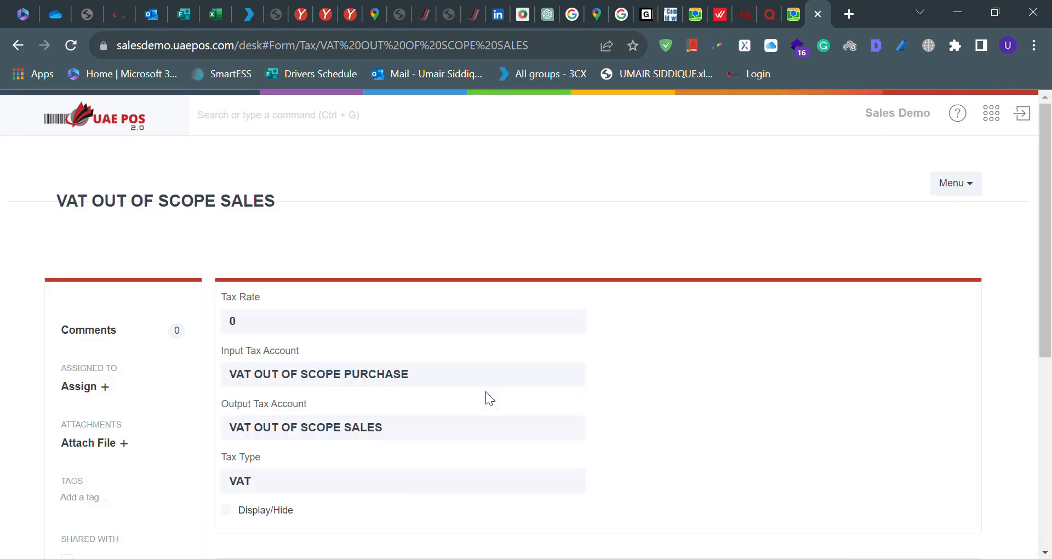
scroll(427, 371, "down", 6)
scroll(428, 371, "up", 6)
left_click_drag(301, 318, 222, 324)
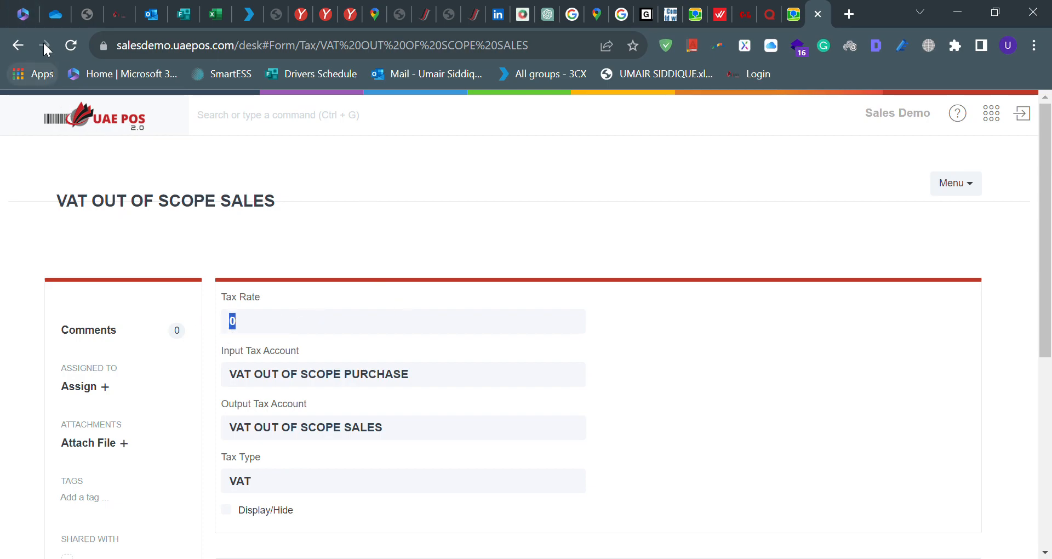
left_click(17, 44)
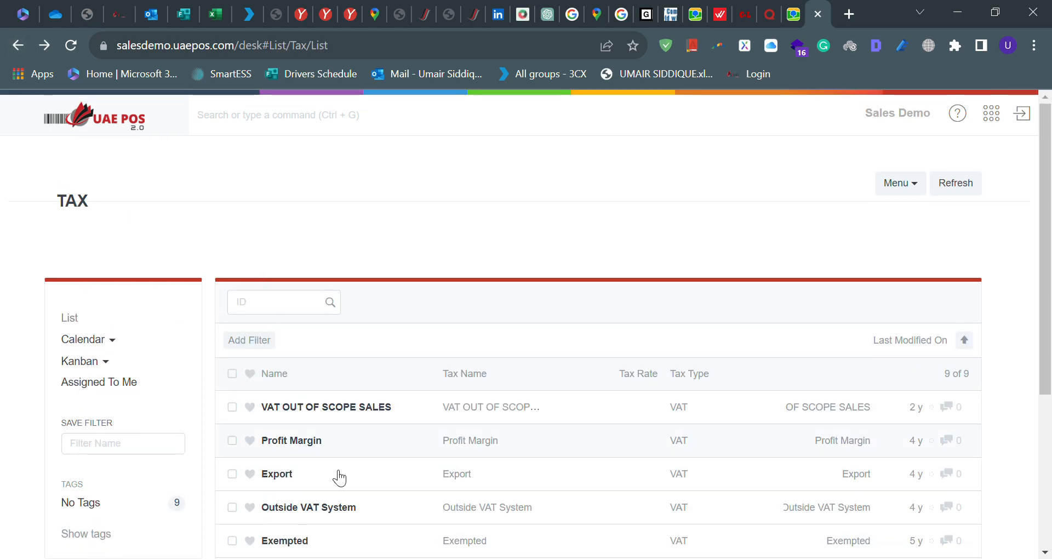
Return to the Accounts module, open the Payment Mode list from the setups and review the defined payment modes.
left_click(18, 46)
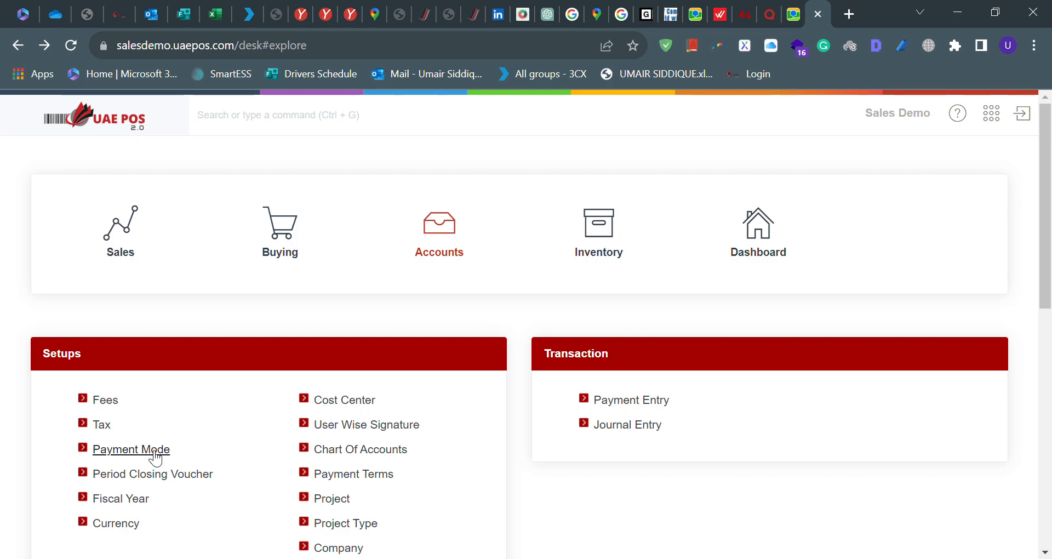
left_click(154, 454)
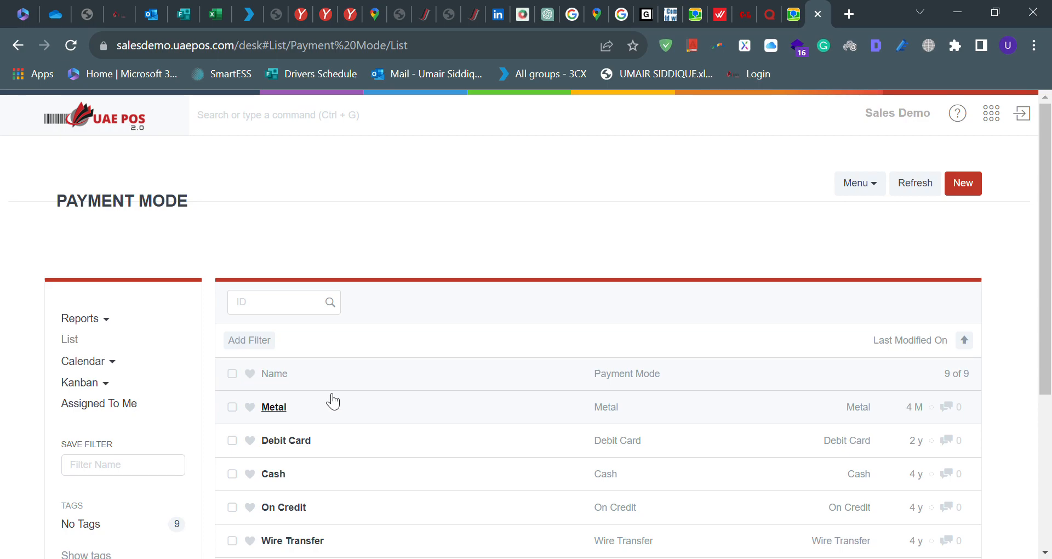
scroll(344, 403, "down", 4)
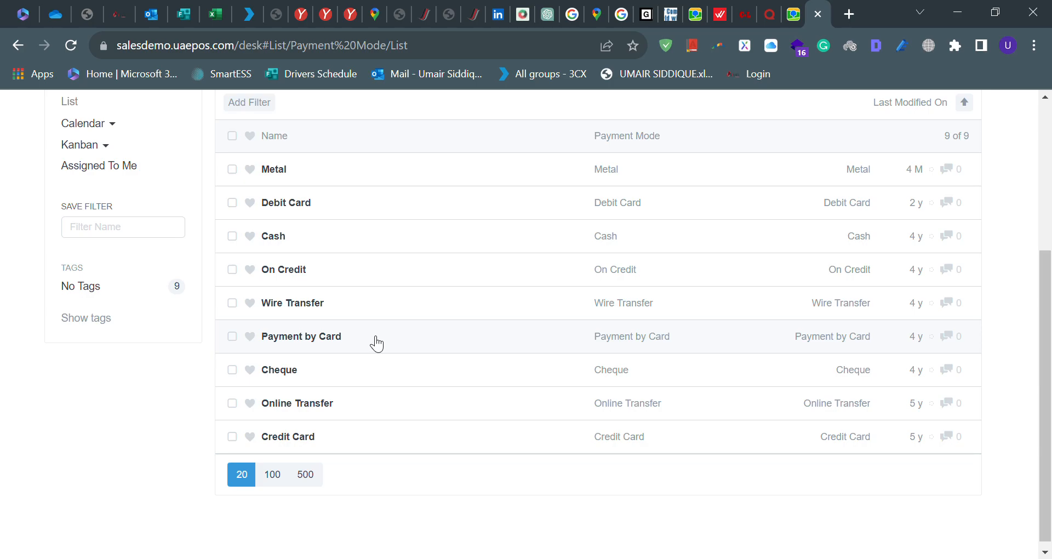
scroll(377, 343, "up", 5)
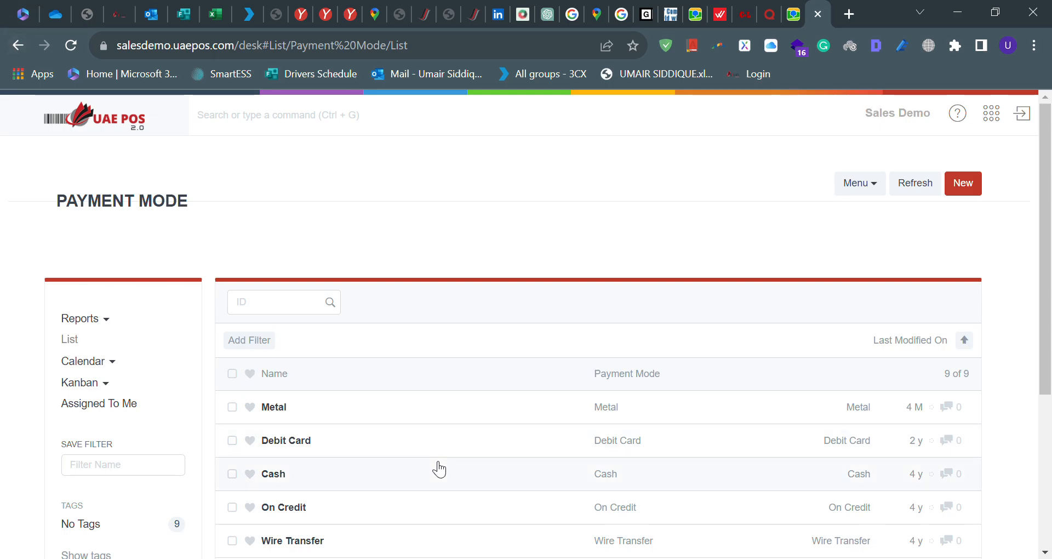
From the Accounts setups, start a new Period Closing Voucher and review its fields and the Closing Account Head options.
left_click(18, 46)
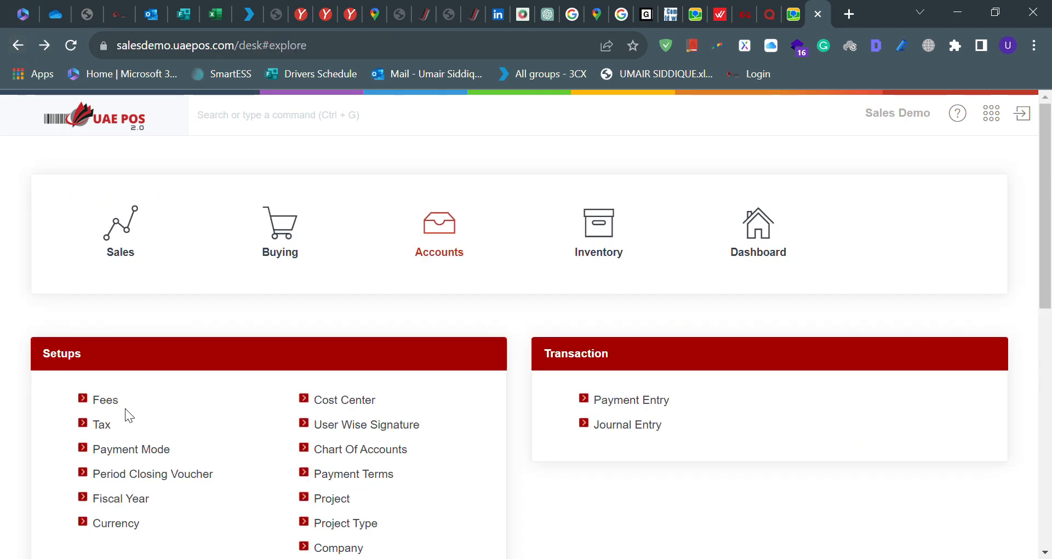
left_click(150, 475)
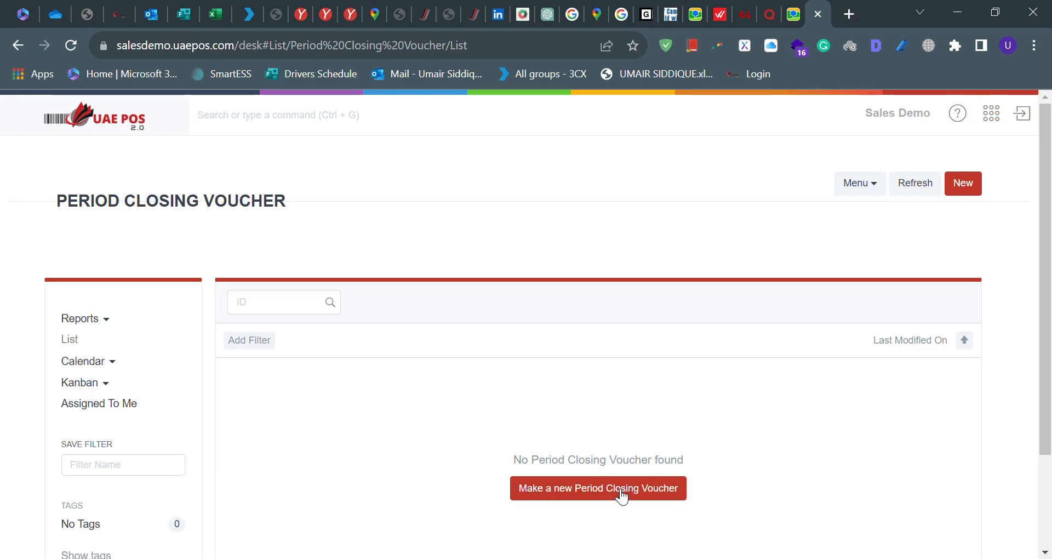
left_click(620, 499)
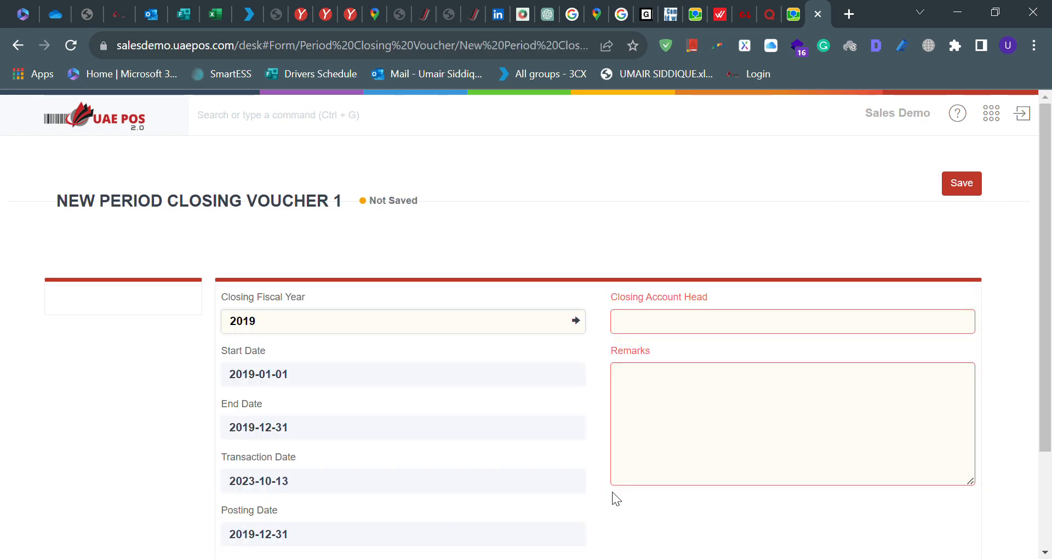
left_click(755, 331)
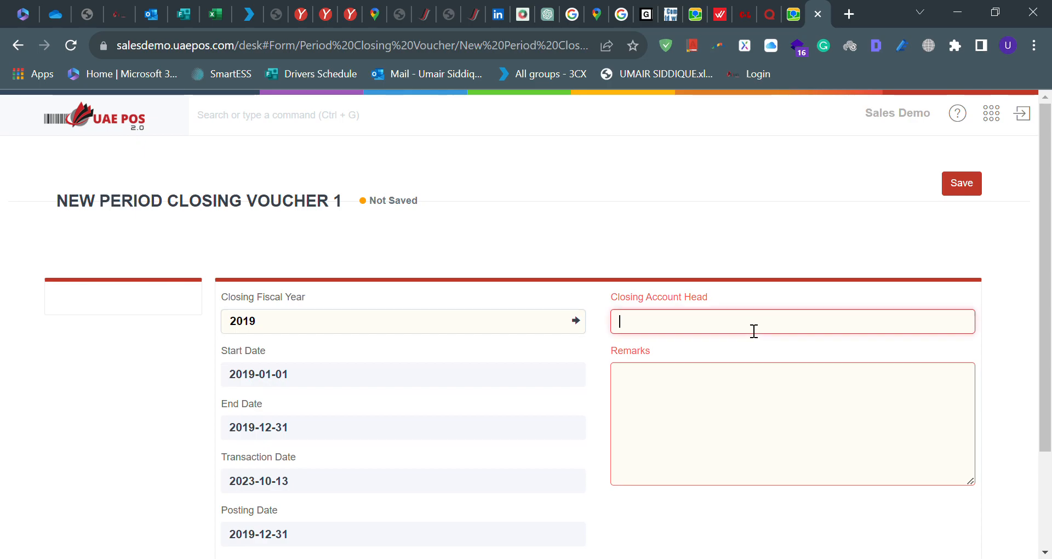
scroll(755, 331, "down", 3)
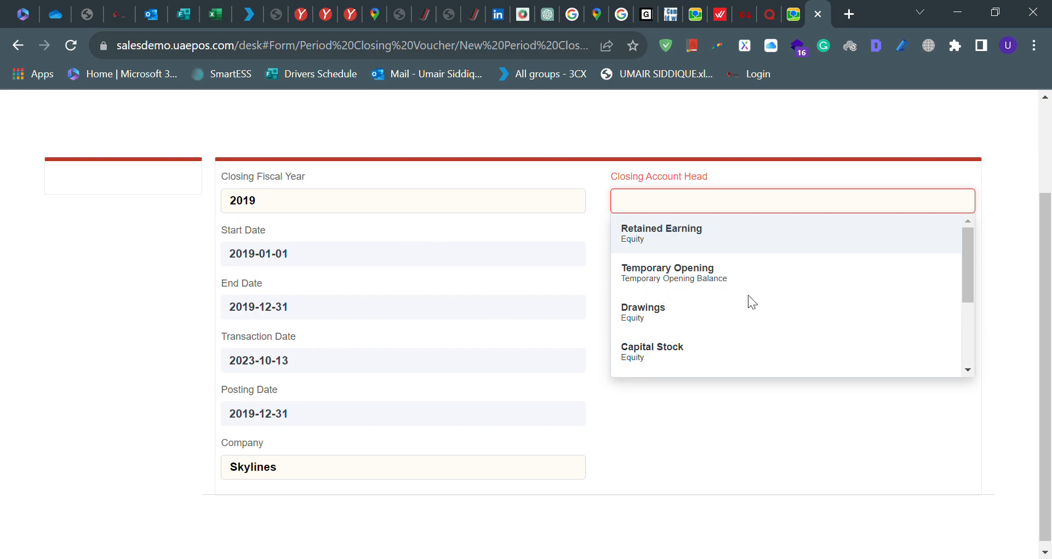
scroll(751, 300, "down", 3)
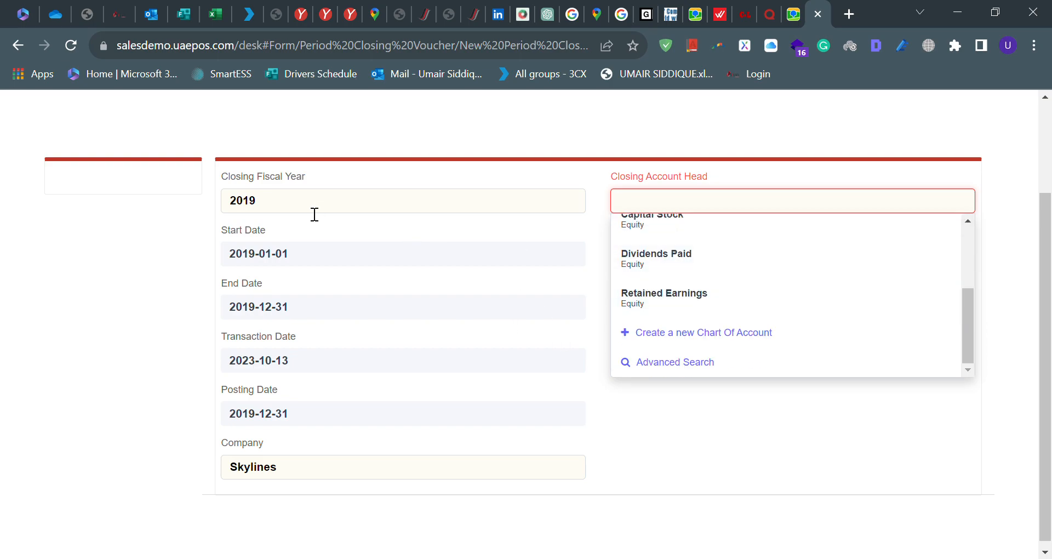
Leave the unsaved Period Closing Voucher, return to the Accounts setups and open the Payment Terms list to review its records.
left_click(18, 45)
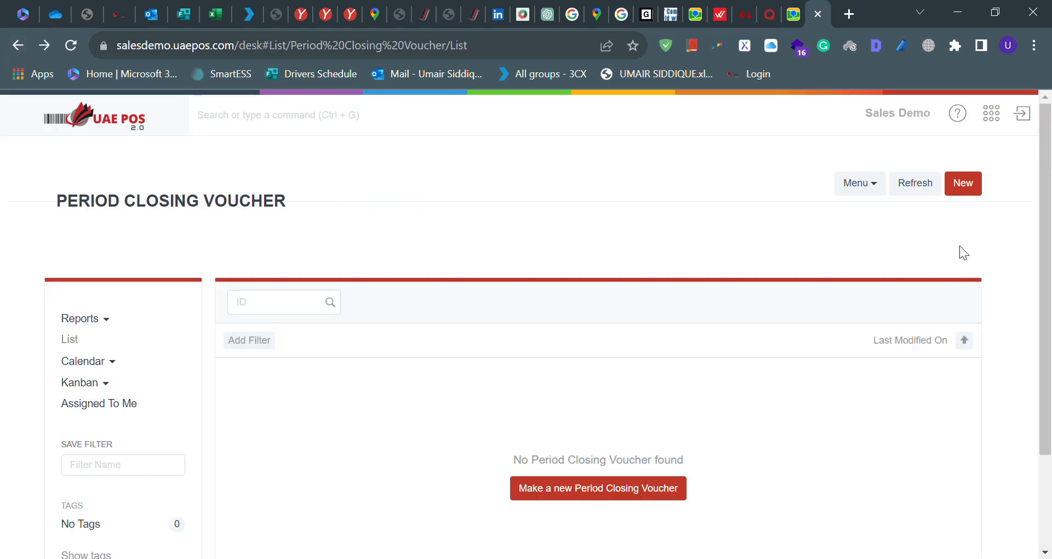
left_click(15, 48)
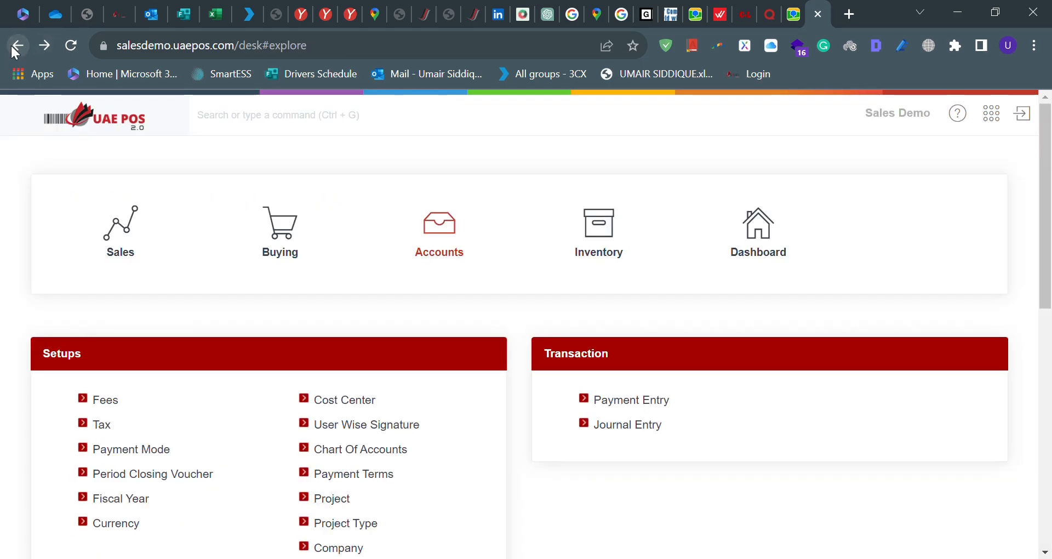
scroll(490, 403, "down", 4)
scroll(490, 405, "up", 1)
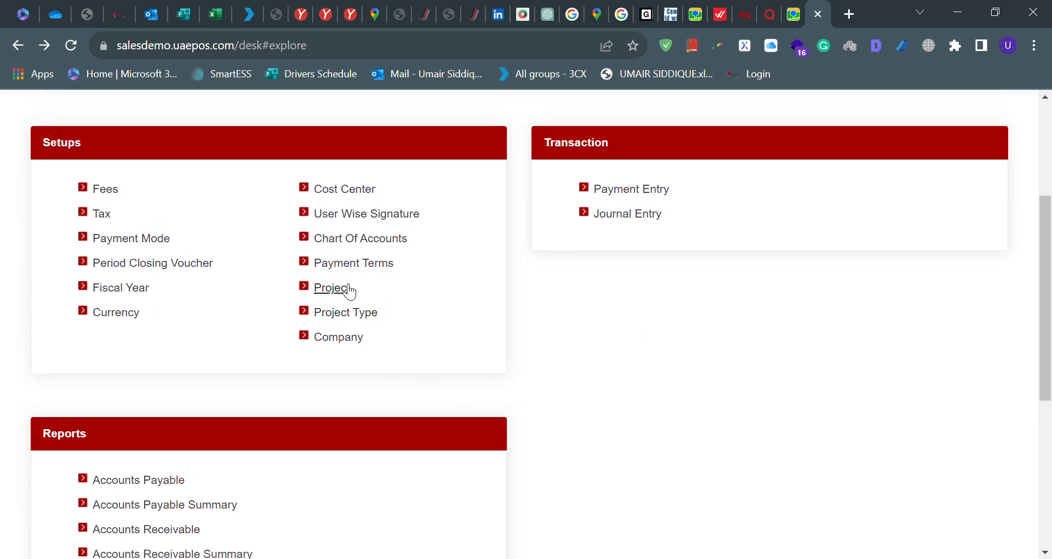
left_click(367, 262)
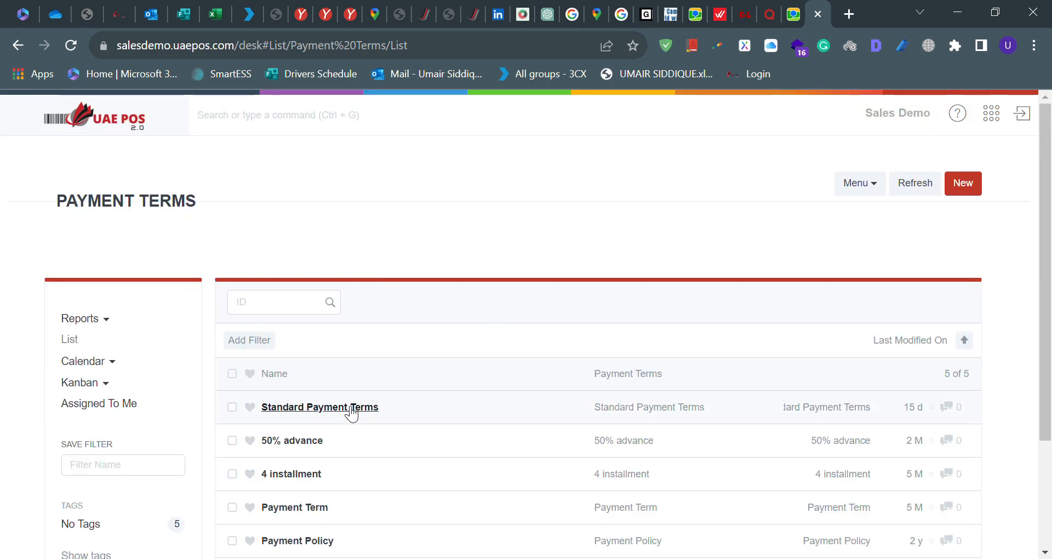
Open the Chart Of Accounts from the Accounts setups and expand Assets and Current Assets to review the account groups.
left_click(18, 46)
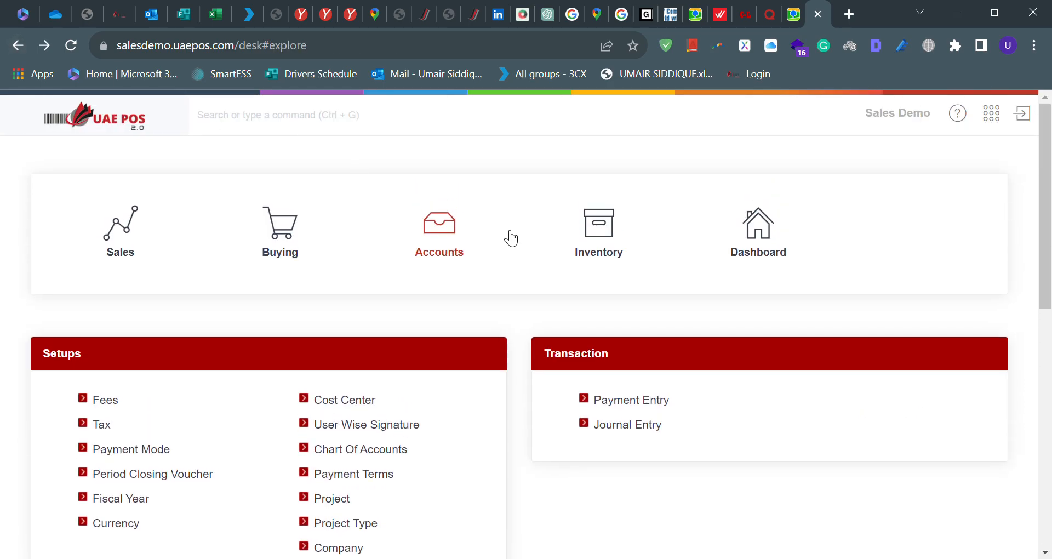
left_click(362, 450)
scroll(357, 449, "down", 1)
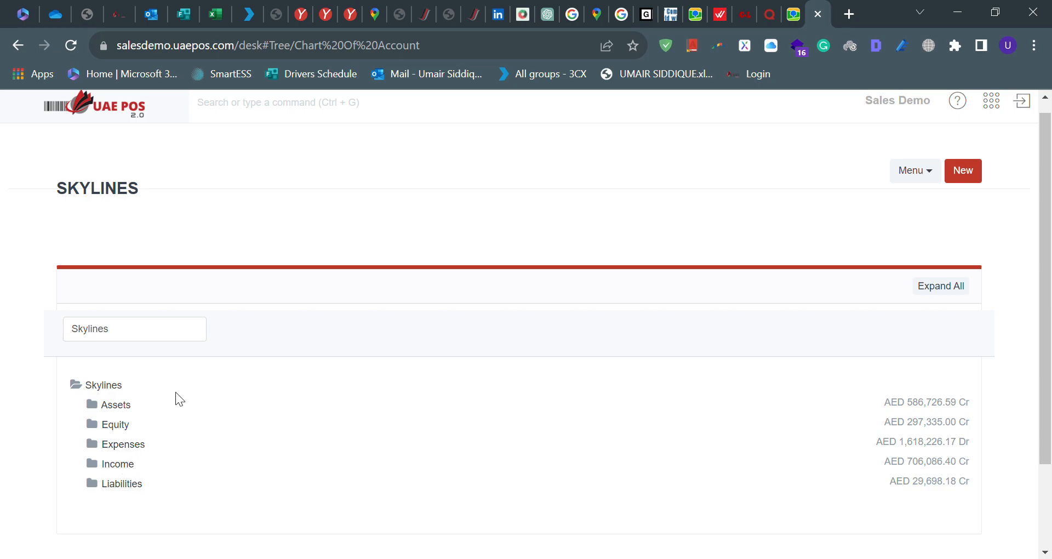
left_click(122, 407)
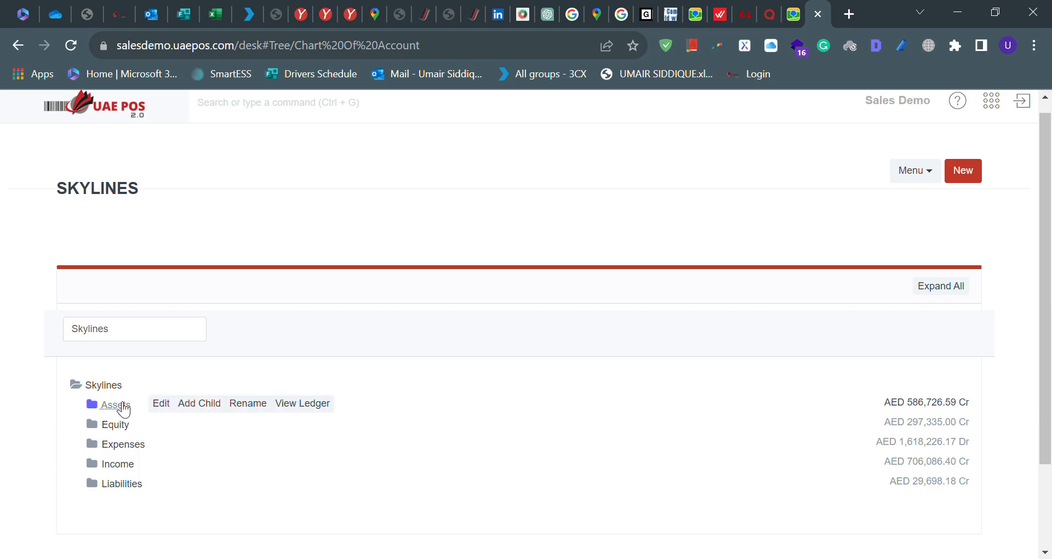
left_click(142, 429)
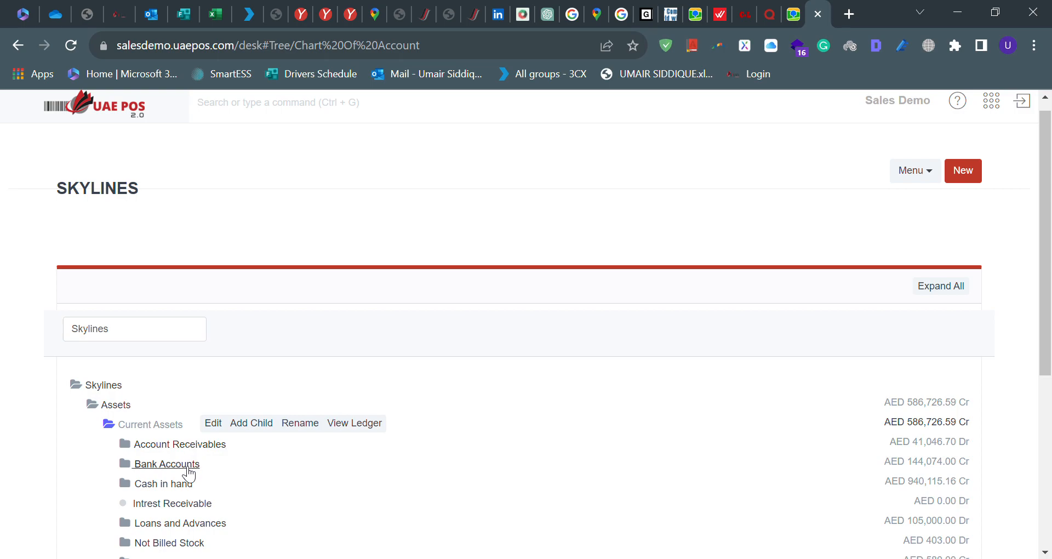
scroll(189, 472, "down", 3)
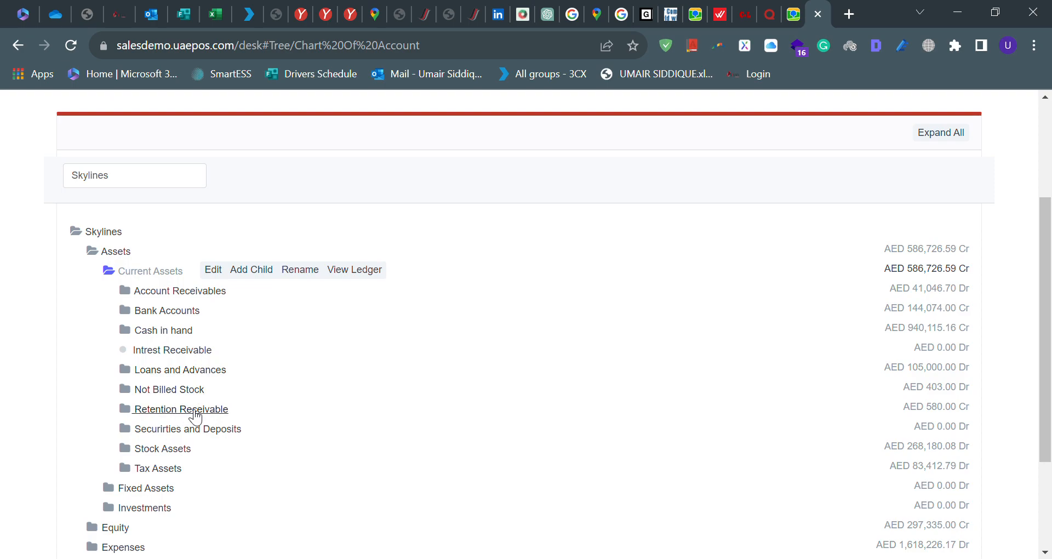
Under Current Assets, expand Tax Assets, Securirties and Deposits, Retention Receivable, Not Billed Stock, and Loans and Advances to review their accounts.
left_click(174, 469)
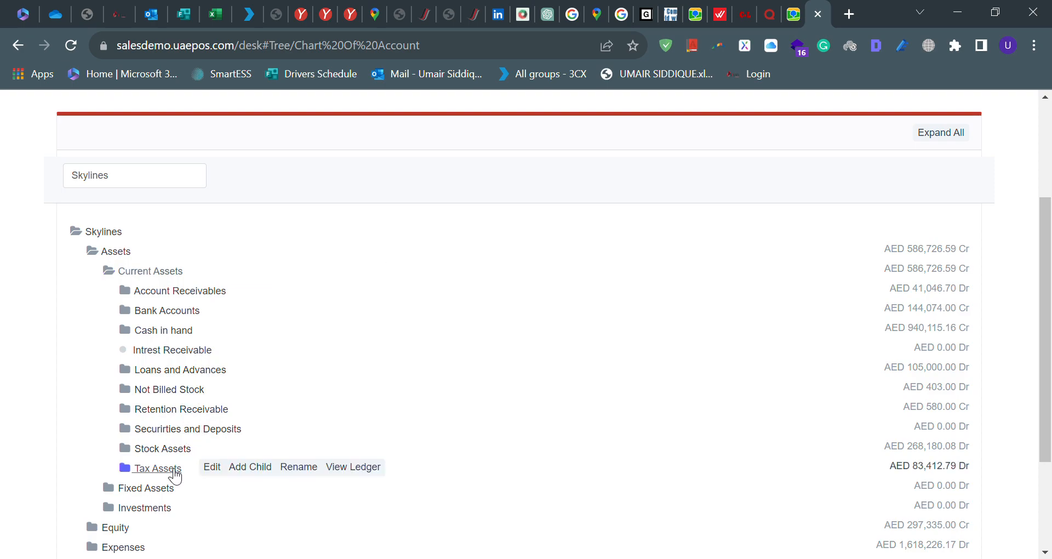
scroll(175, 477, "down", 5)
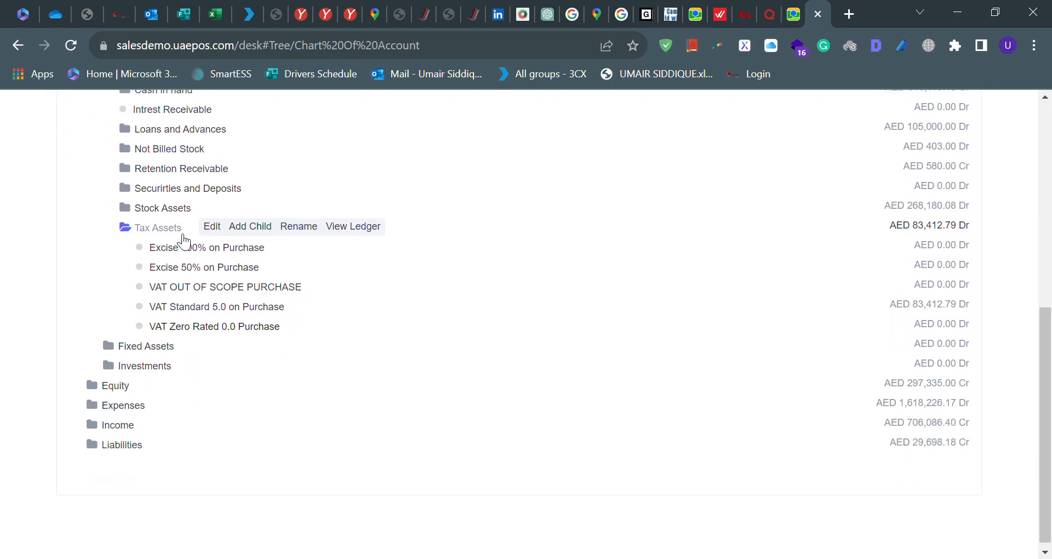
left_click(186, 193)
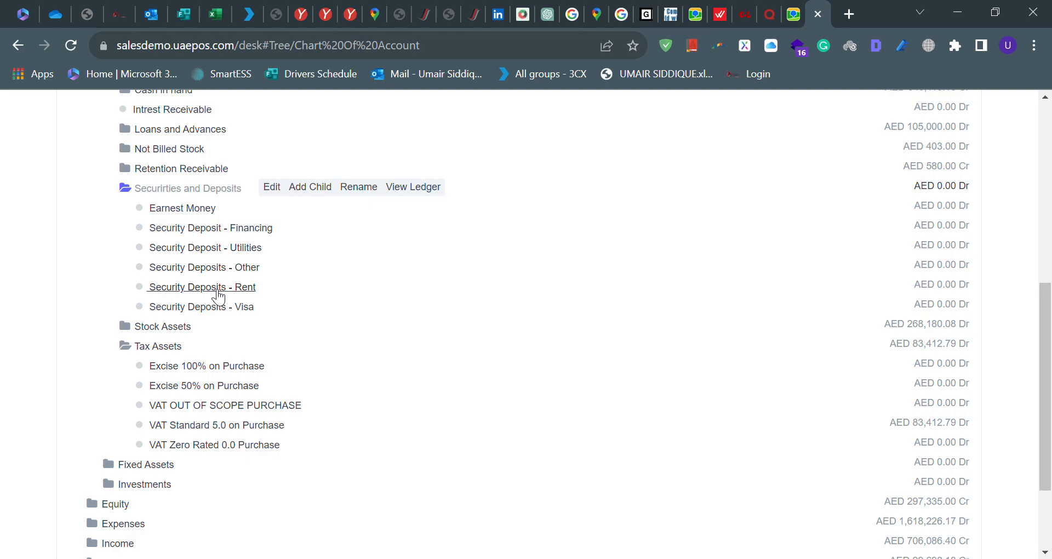
left_click(184, 176)
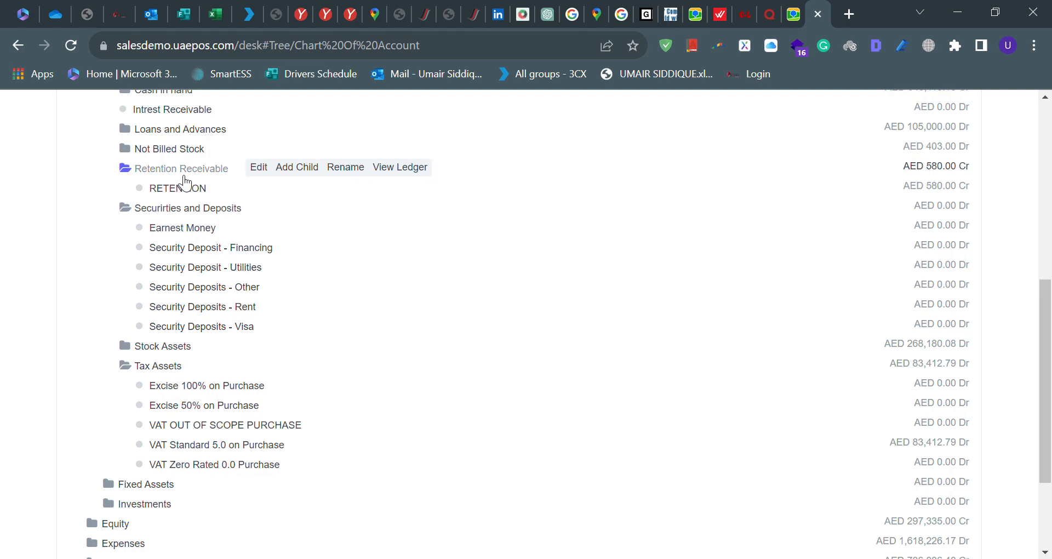
left_click(171, 150)
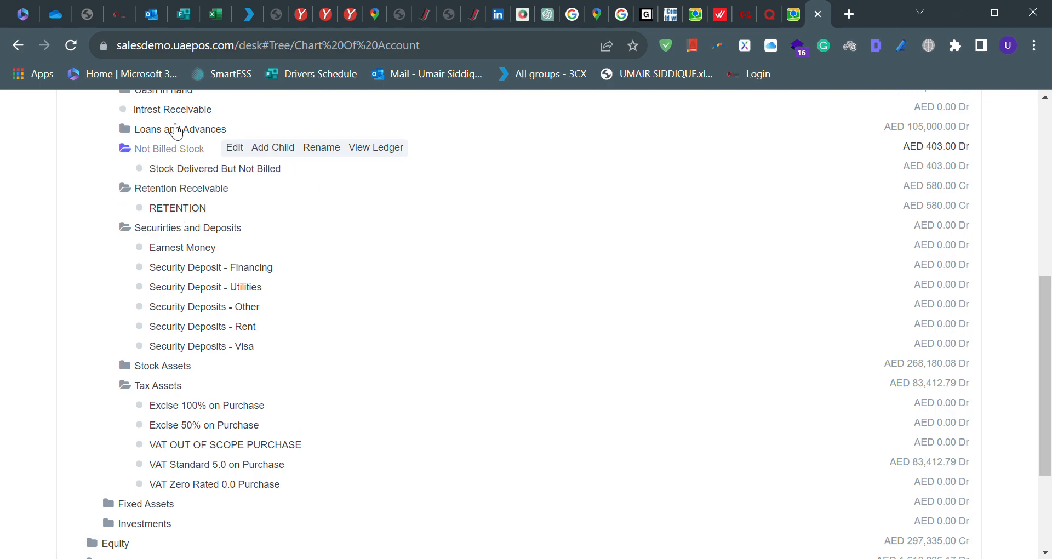
left_click(175, 131)
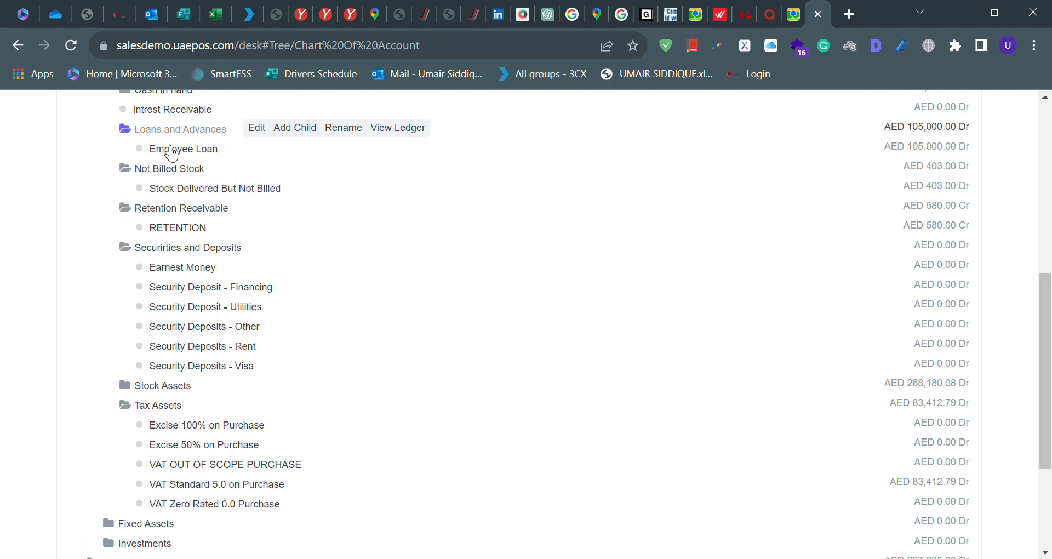
scroll(169, 157, "down", 1)
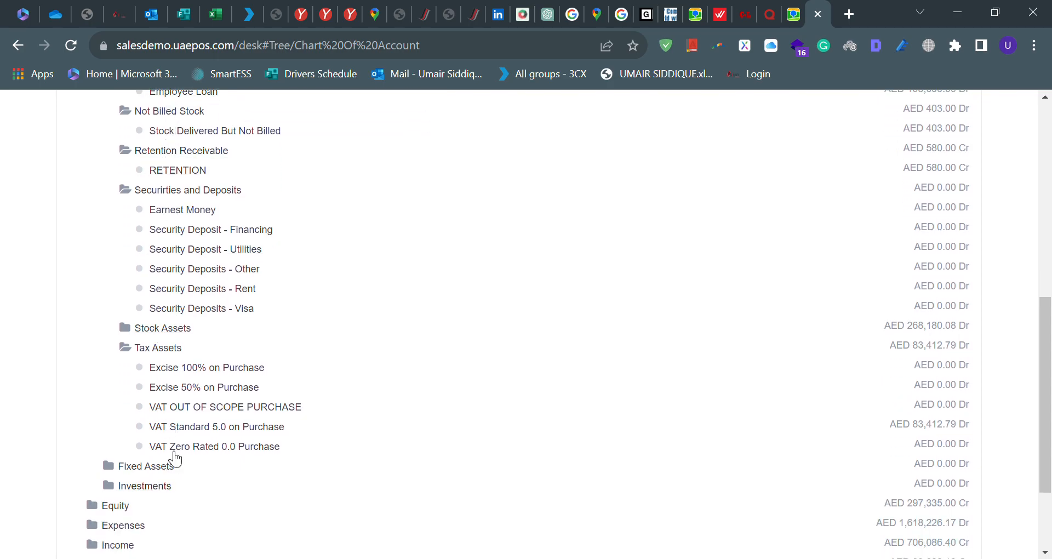
Expand Fixed Assets, select Furnitures and Fixtures to see its actions, and look over the rest of the account tree.
left_click(164, 471)
scroll(166, 475, "down", 3)
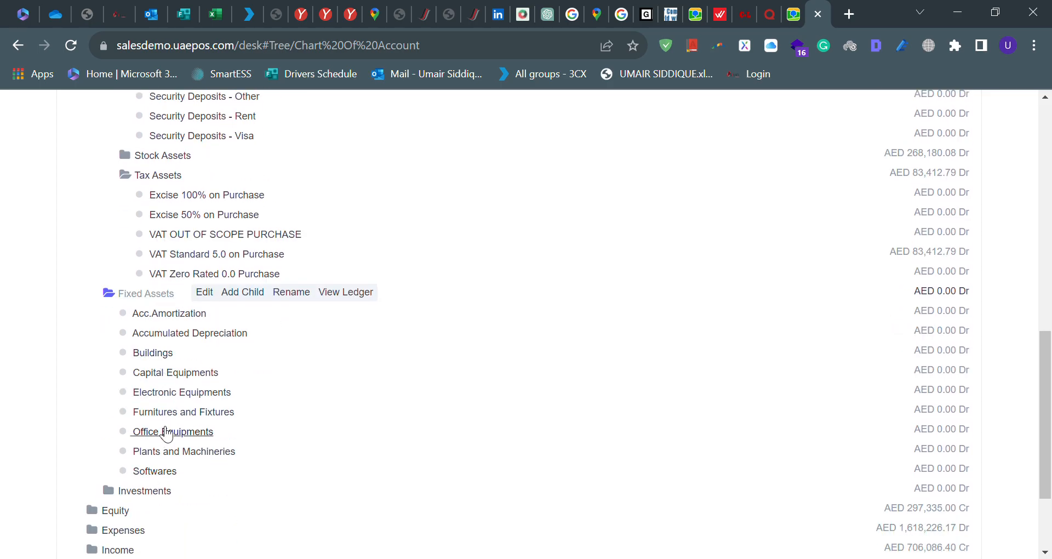
left_click(164, 413)
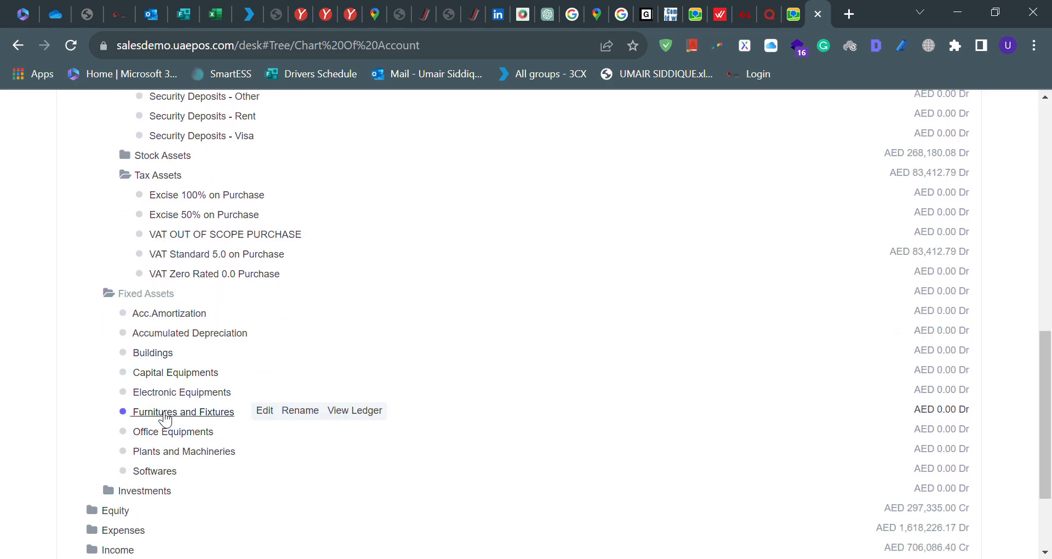
scroll(165, 419, "down", 3)
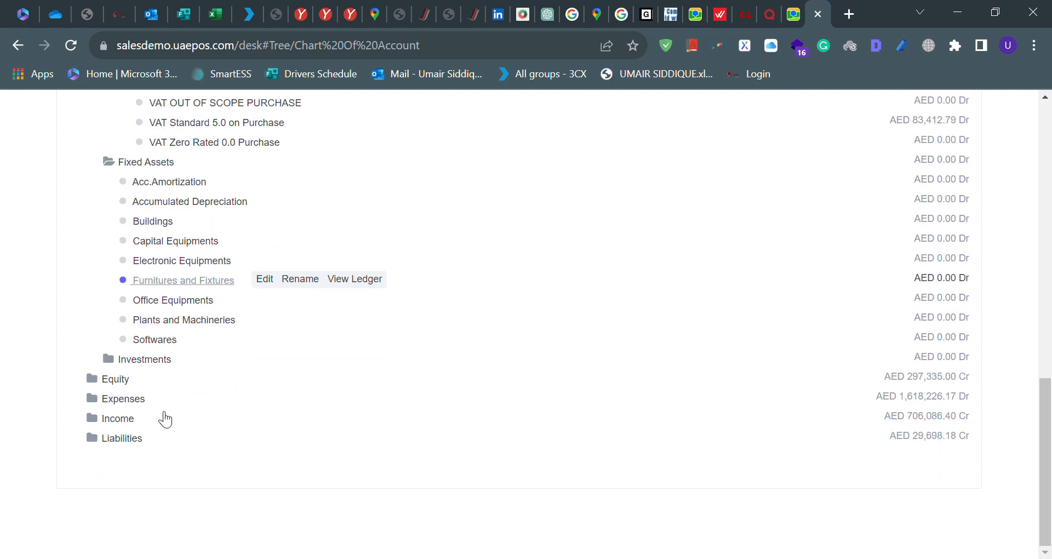
scroll(164, 418, "up", 10)
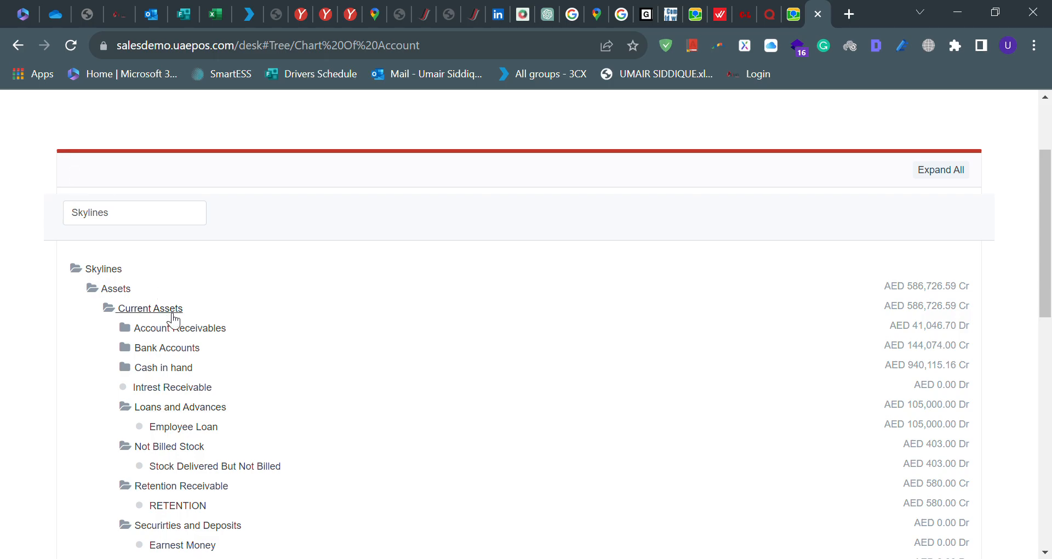
scroll(174, 320, "up", 3)
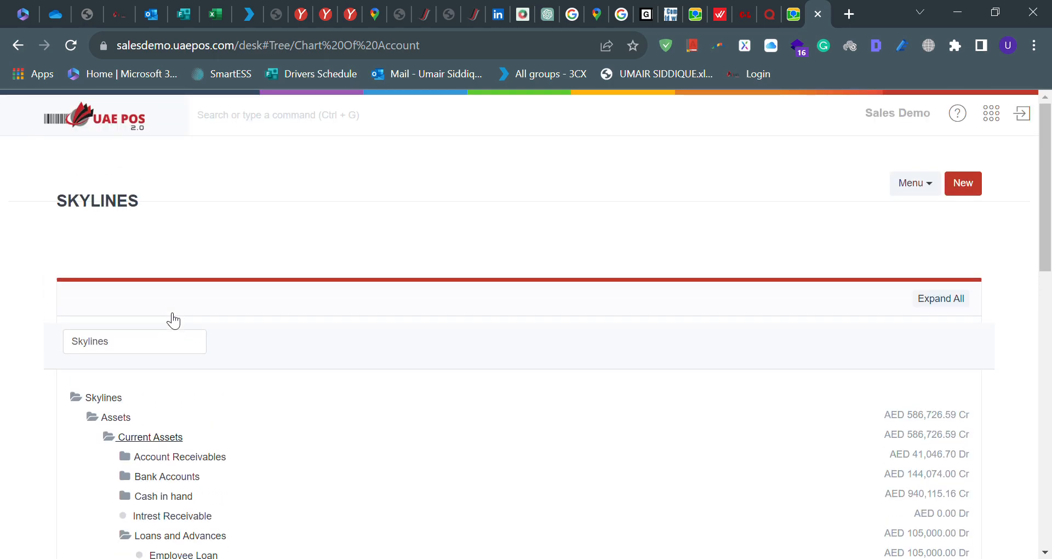
Return to the Accounts module and start a new journal entry from its transactions, leaving the reference date empty.
left_click(18, 45)
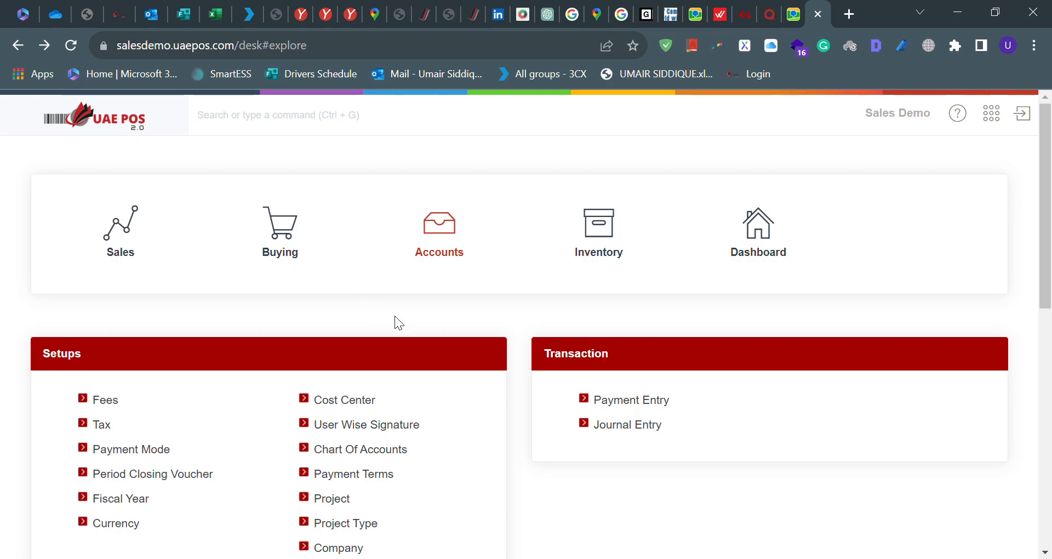
scroll(391, 328, "down", 4)
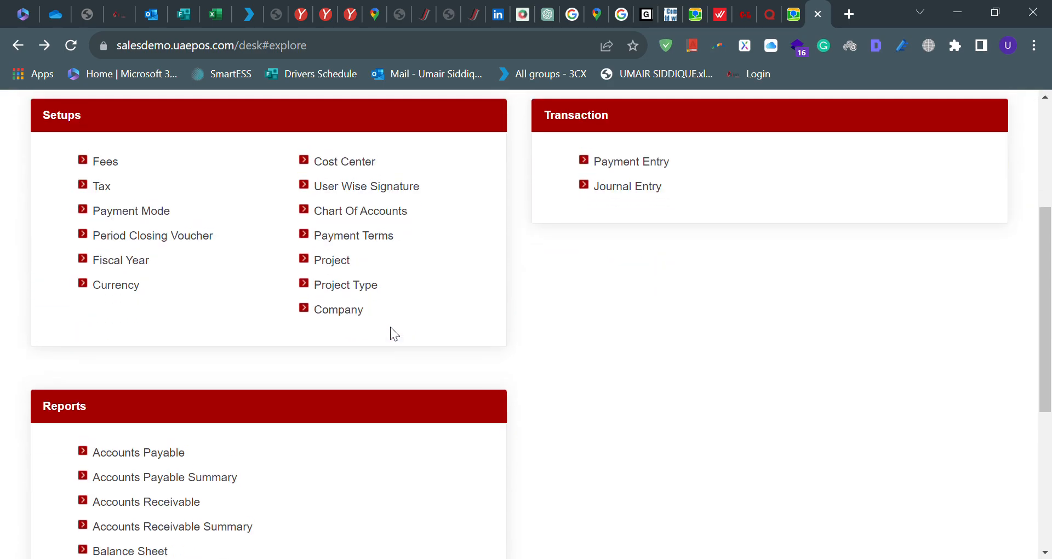
scroll(391, 328, "up", 1)
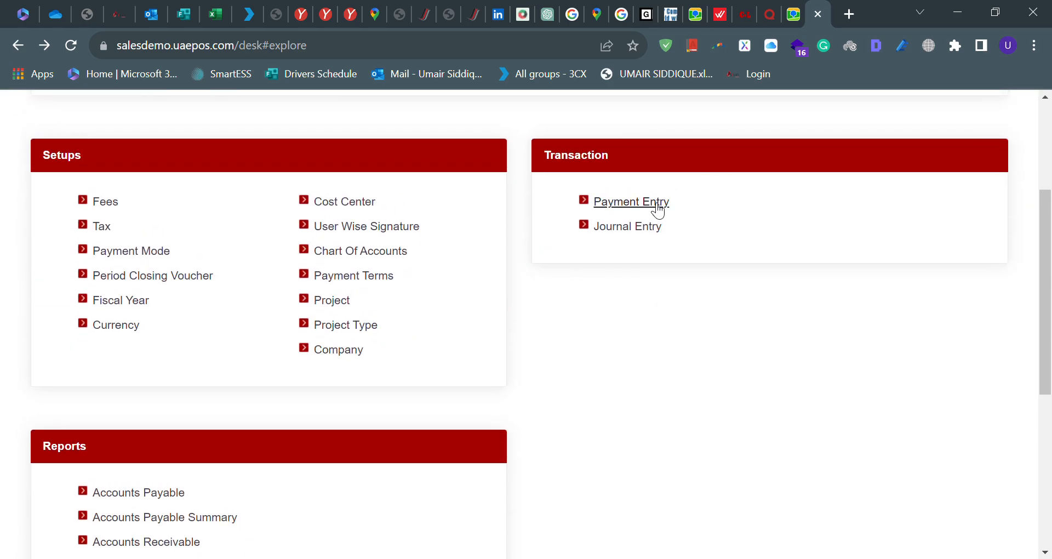
left_click(626, 230)
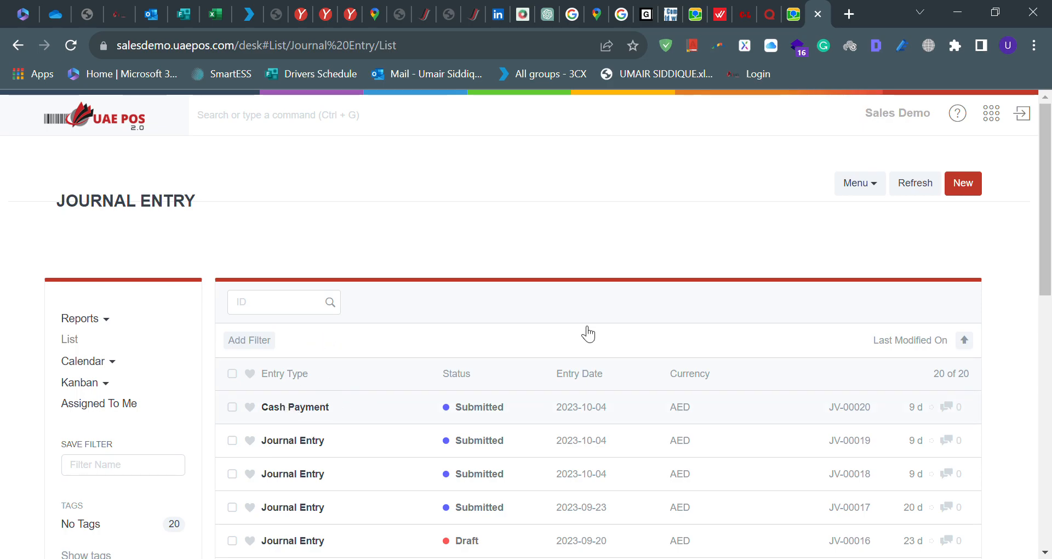
left_click(966, 186)
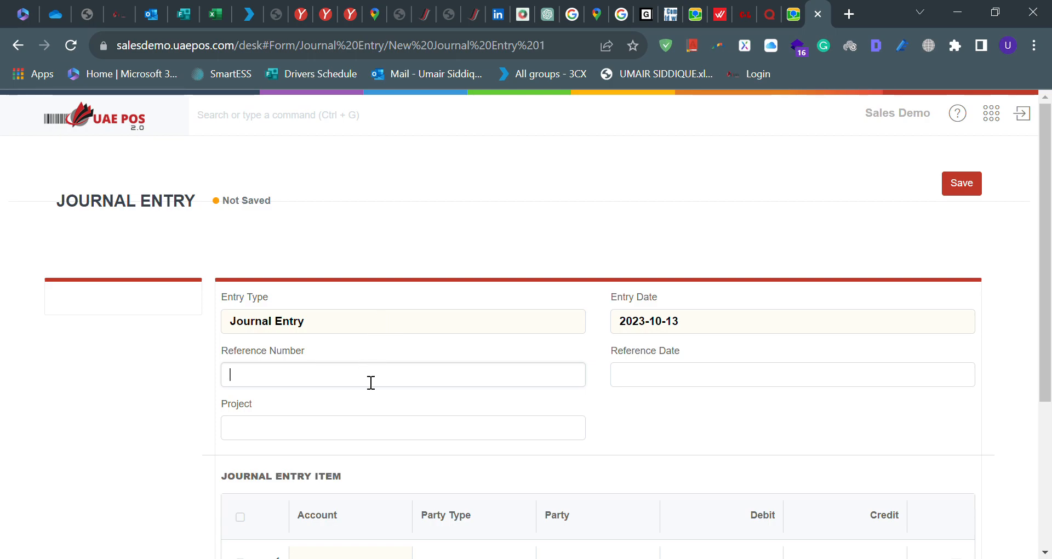
left_click(663, 379)
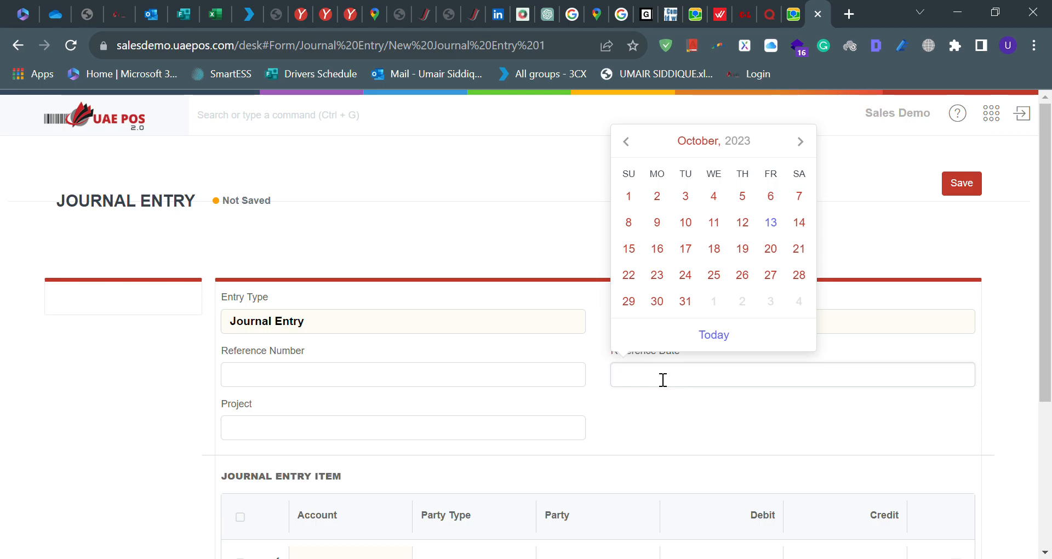
left_click(99, 380)
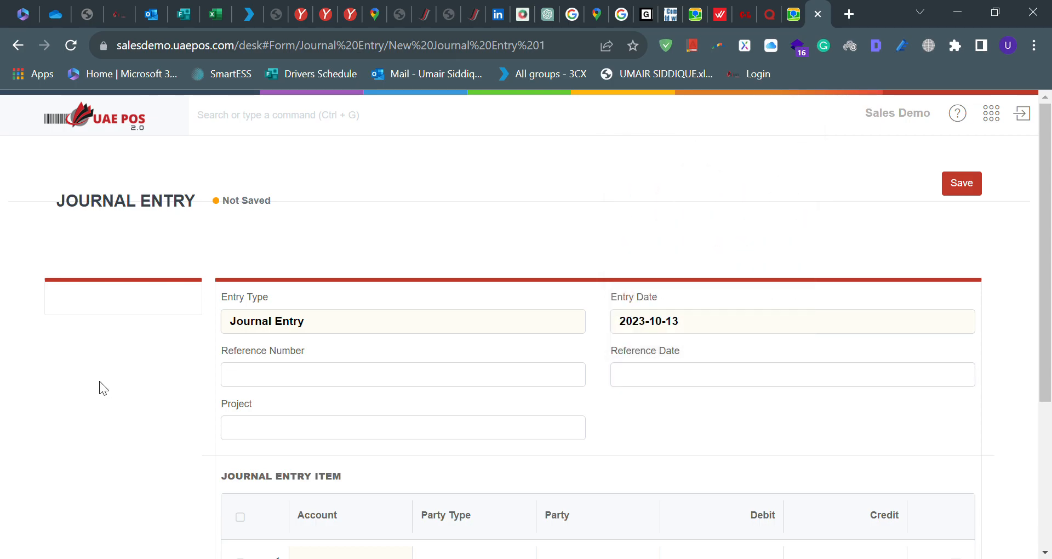
Add a second row to the journal entry items and set the first row's account to Rent Expense.
scroll(100, 381, "down", 4)
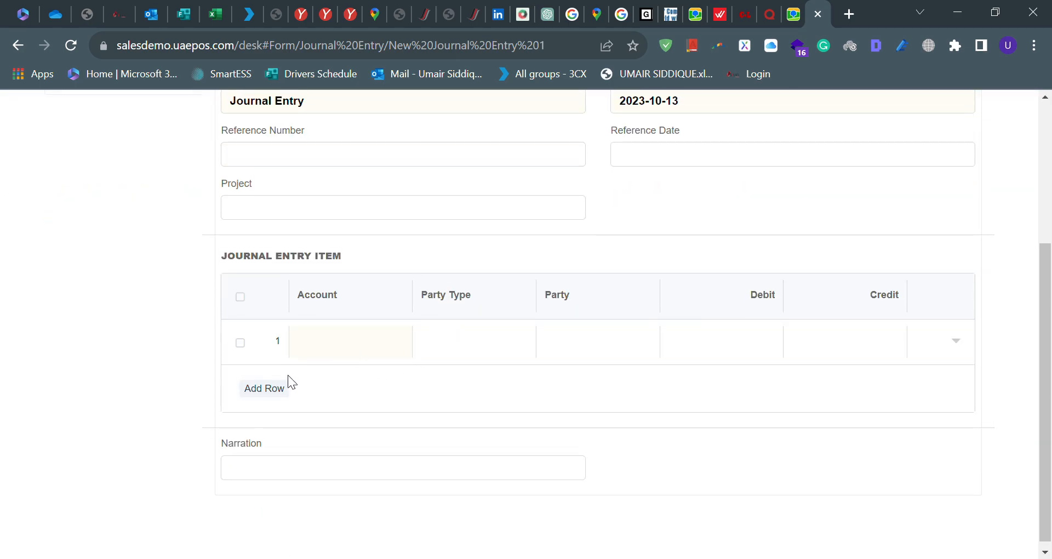
left_click(284, 389)
left_click(369, 340)
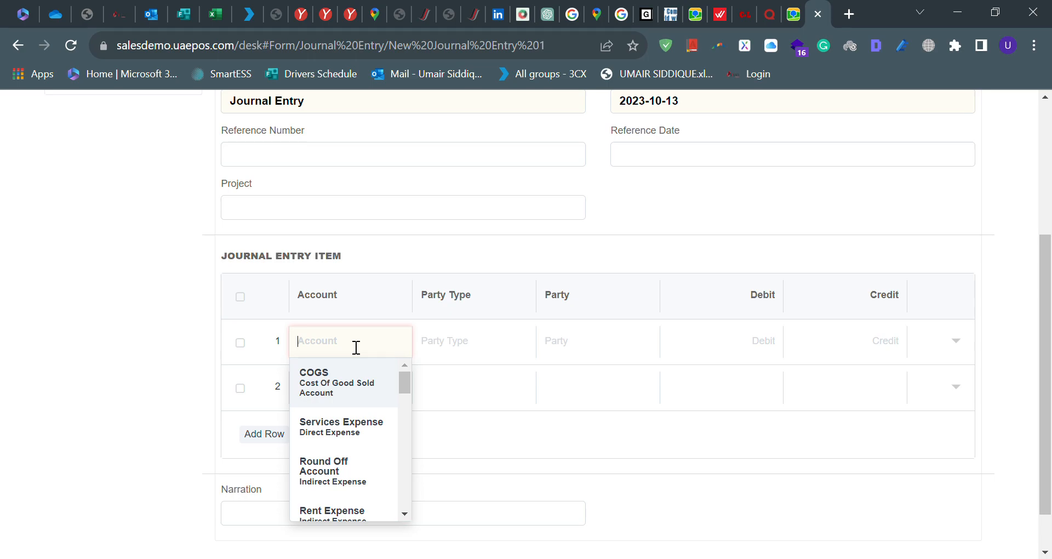
type("Rent e")
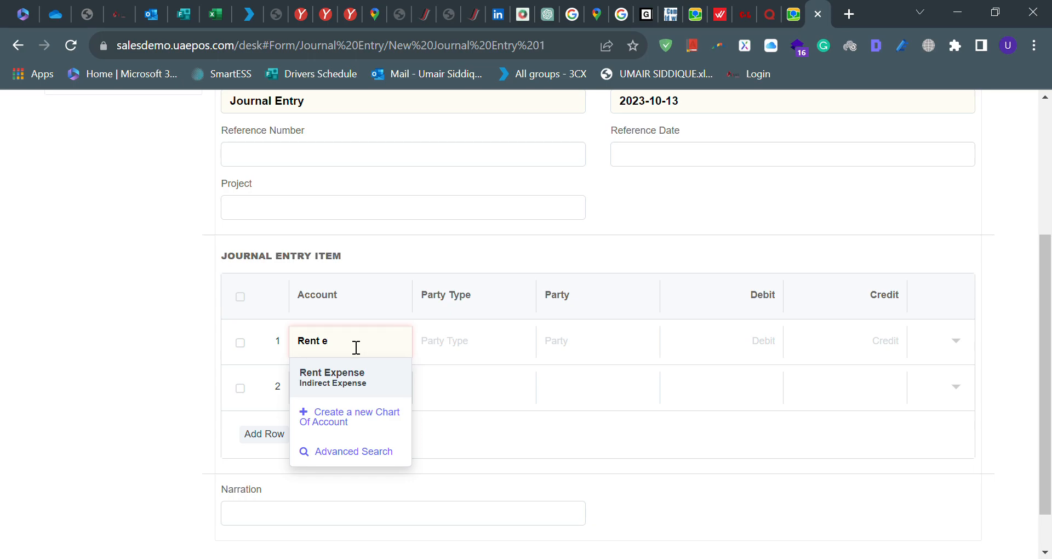
left_click(342, 385)
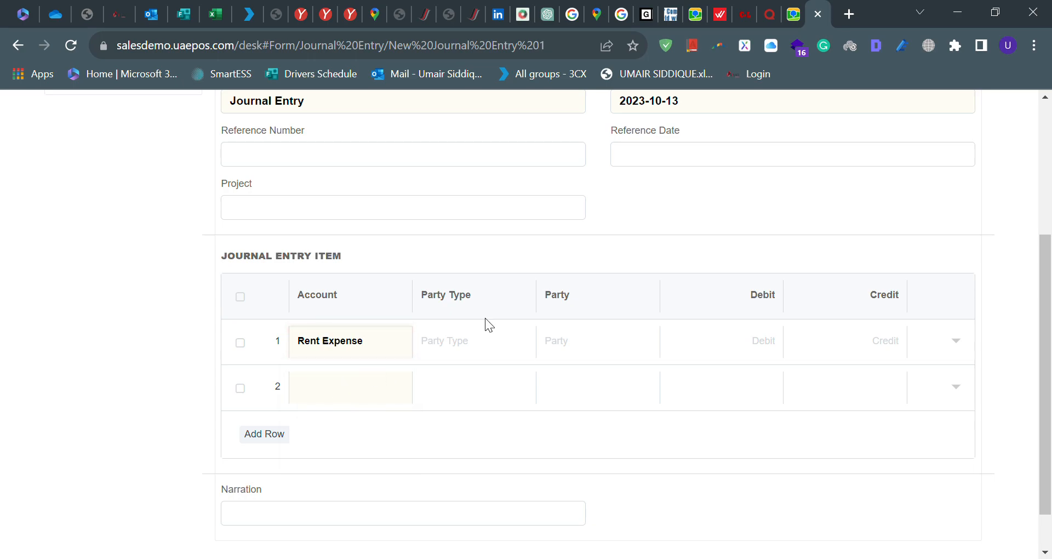
Leave the Rent Expense row's party fields empty and set the second row's account to Cash.
left_click(482, 350)
left_click(580, 350)
left_click(455, 356)
left_click(582, 346)
left_click(878, 351)
left_click(372, 392)
left_click(373, 392)
type("cash")
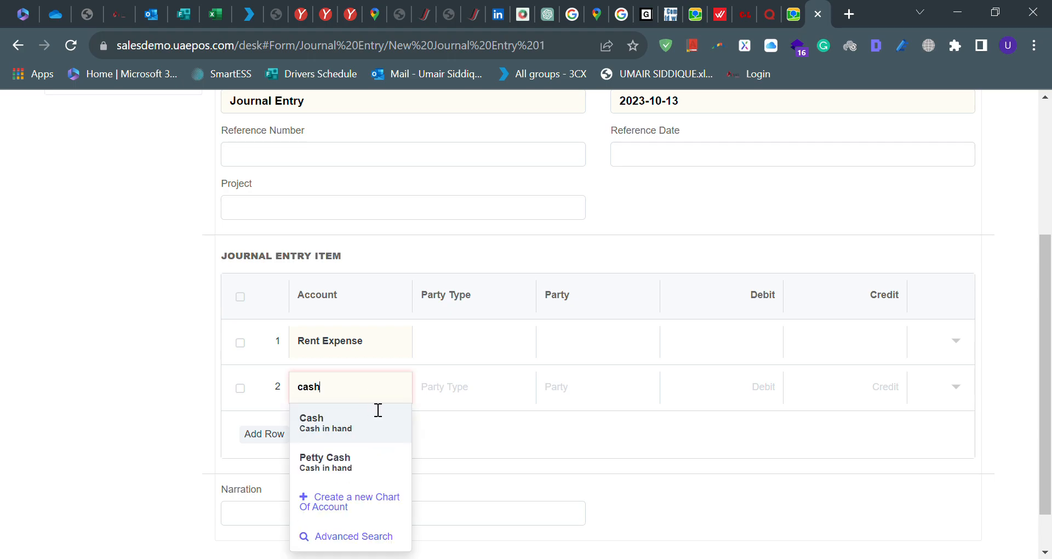
left_click(335, 428)
left_click(471, 387)
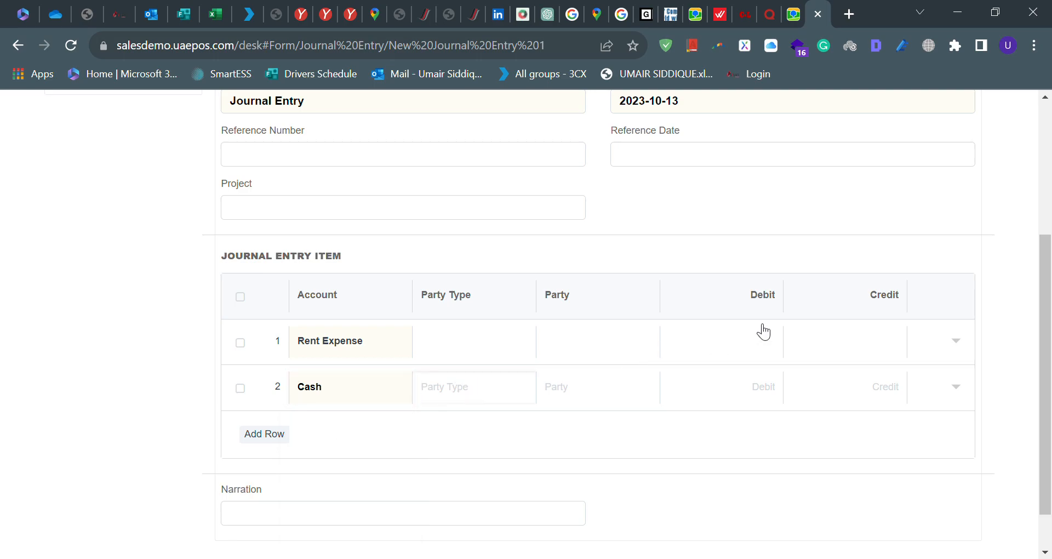
Enter a debit of 5000 for Rent Expense and a credit of 5000 for Cash.
left_click(763, 347)
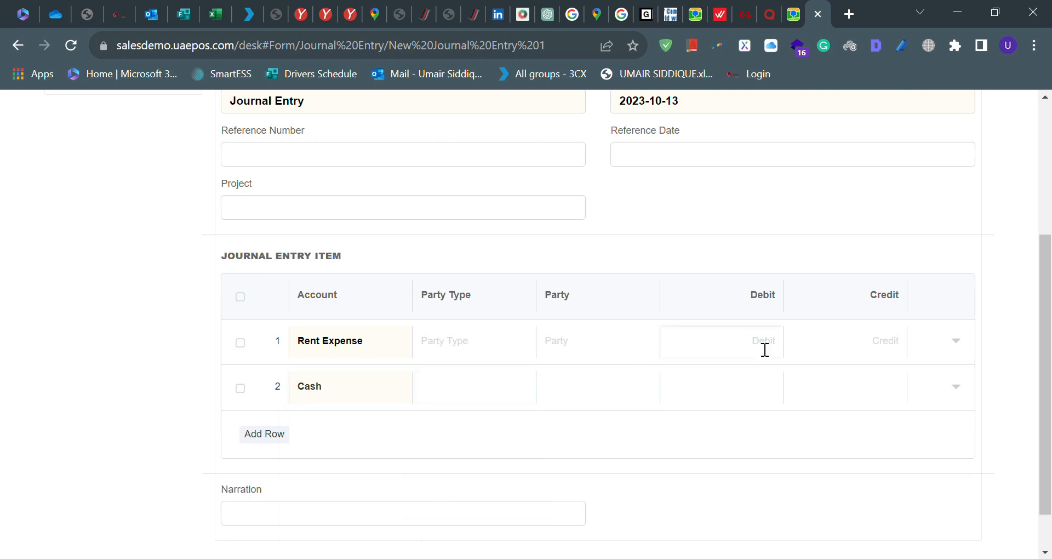
type("5000")
left_click(855, 404)
left_click(870, 400)
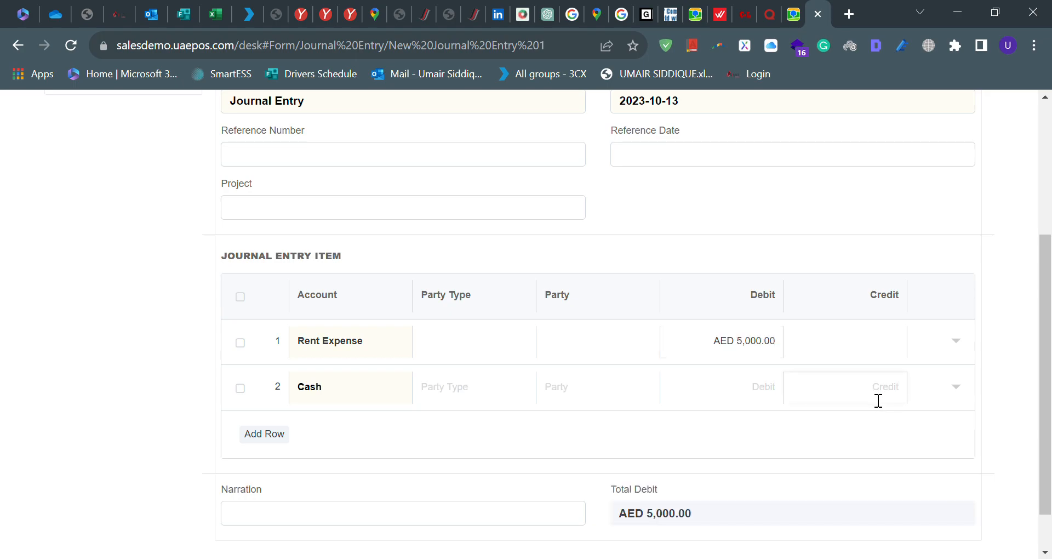
type("5000")
left_click(813, 427)
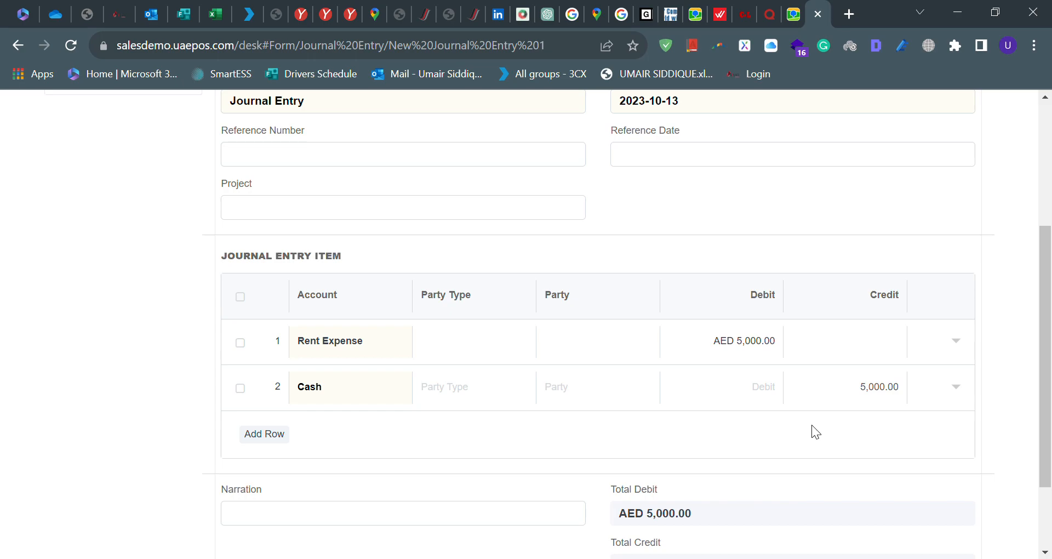
Enter the narration "paid rent to the landlord" and save the journal entry.
scroll(812, 426, "down", 2)
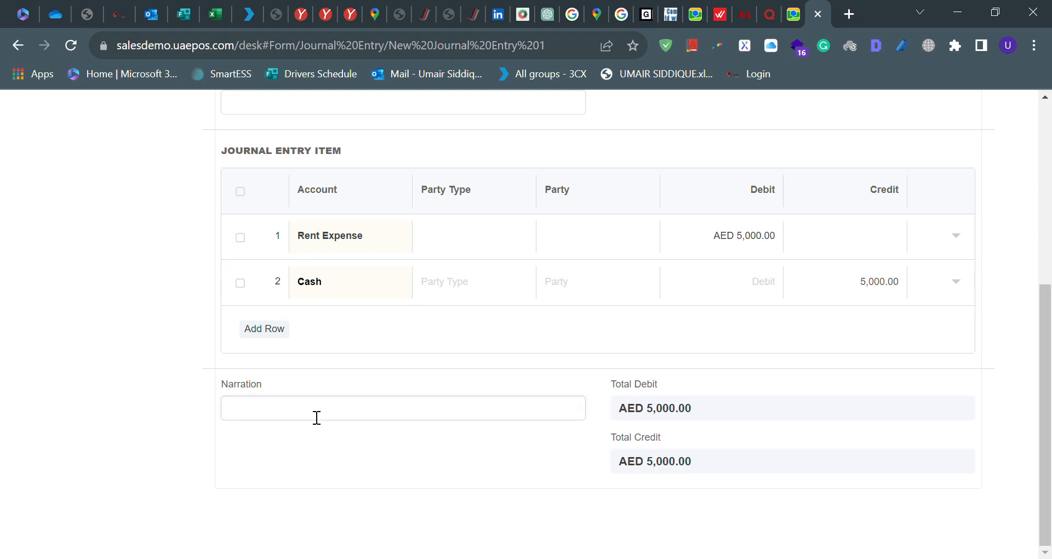
type("paid rent to the landlord")
left_click(384, 439)
scroll(692, 449, "up", 6)
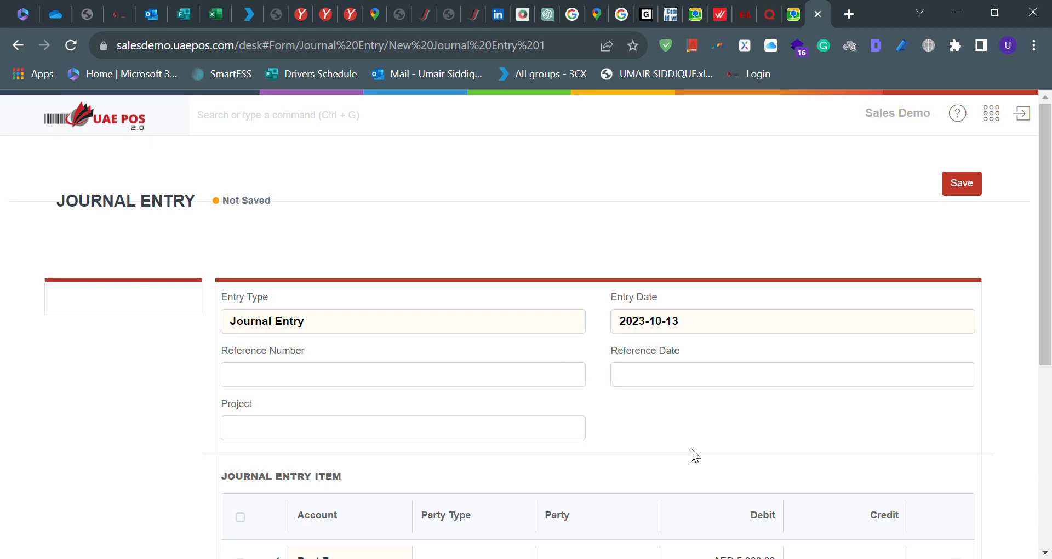
left_click(963, 176)
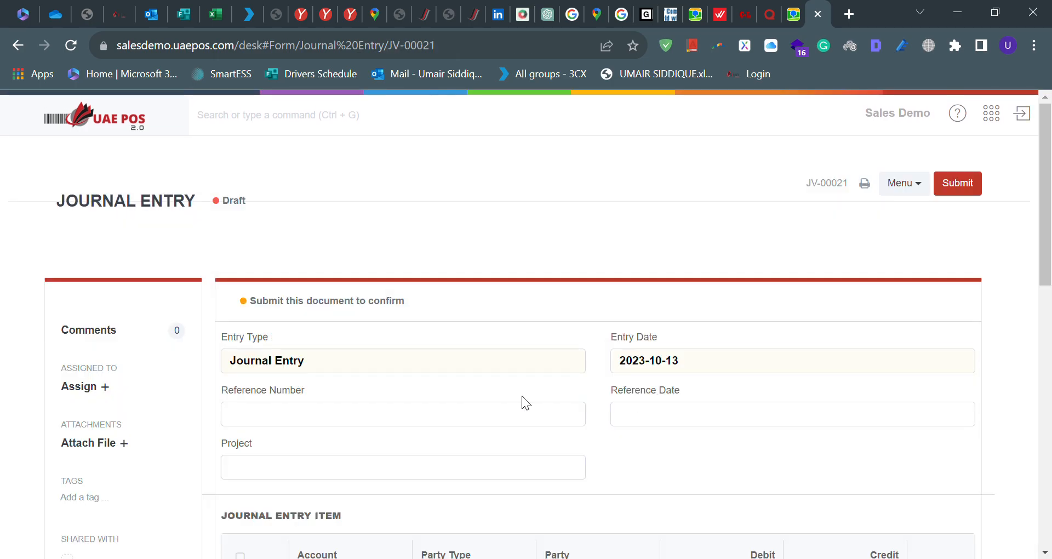
Review the saved journal entry draft and look at its file attachment options without attaching anything.
scroll(450, 354, "down", 5)
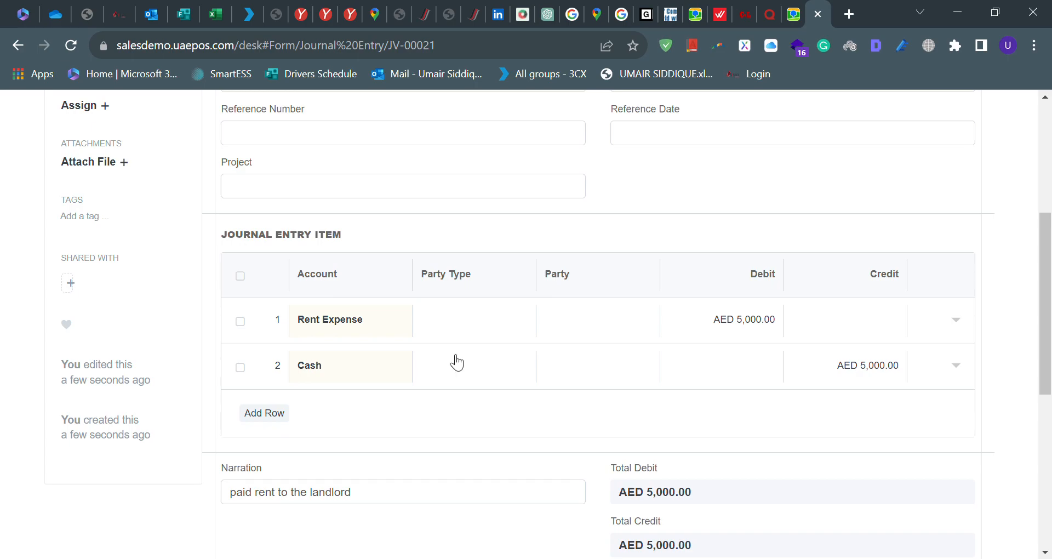
scroll(394, 340, "up", 1)
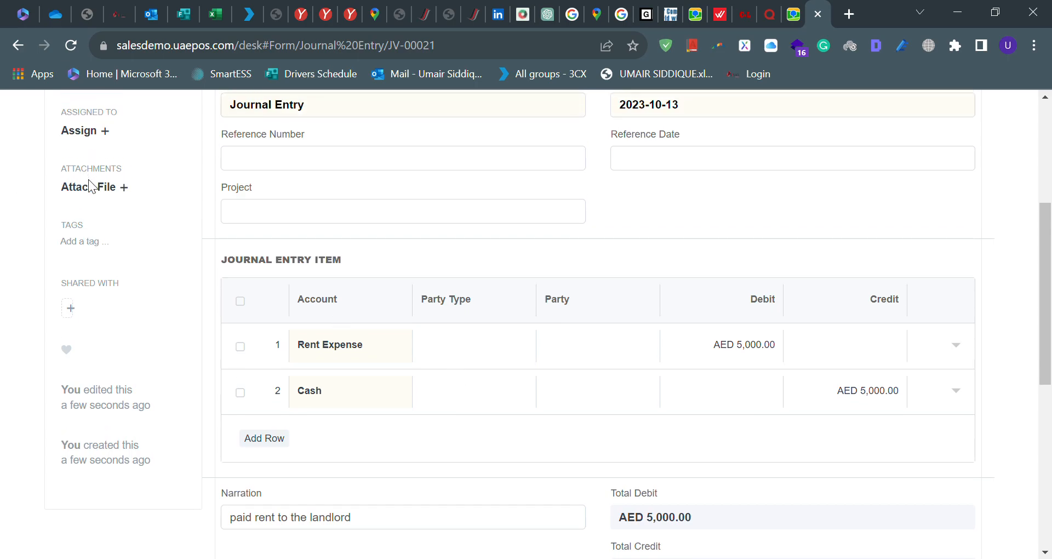
scroll(104, 193, "up", 2)
scroll(104, 193, "up", 2)
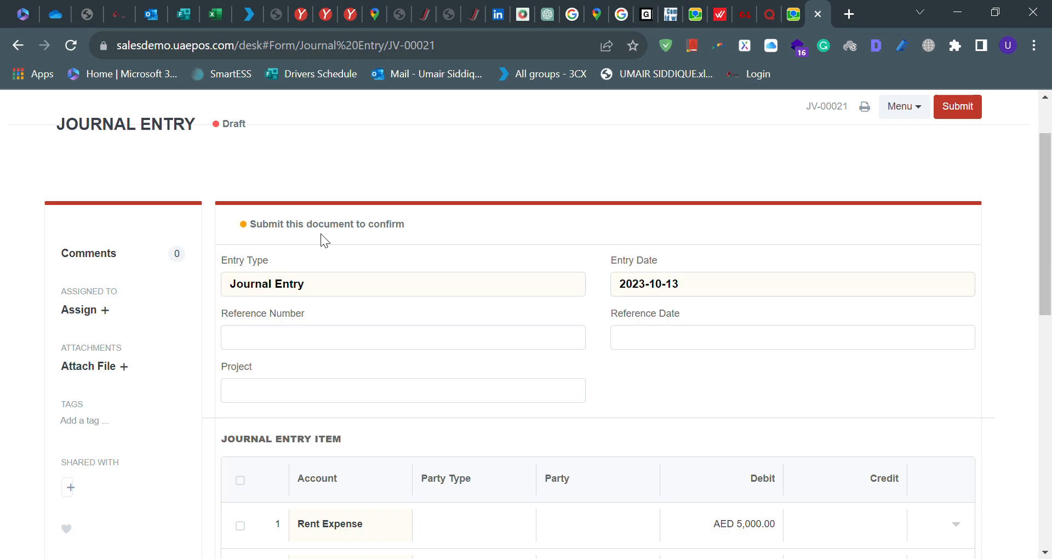
left_click_drag(279, 224, 374, 226)
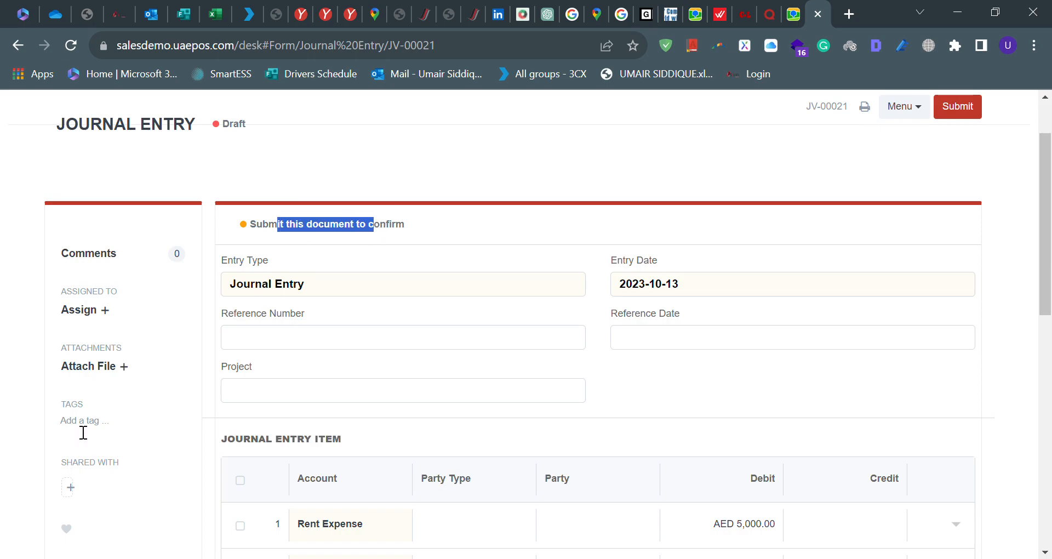
left_click(115, 372)
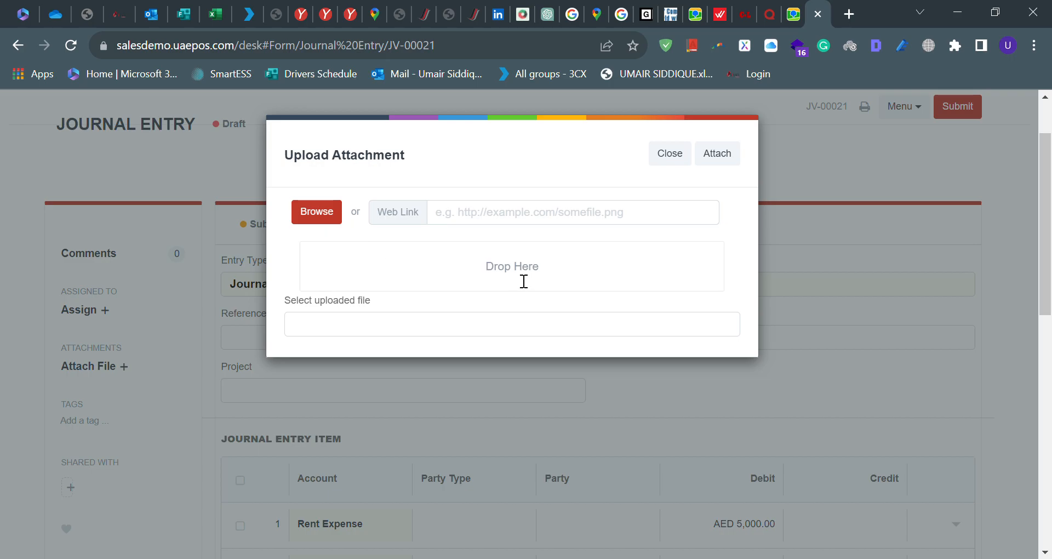
left_click(670, 153)
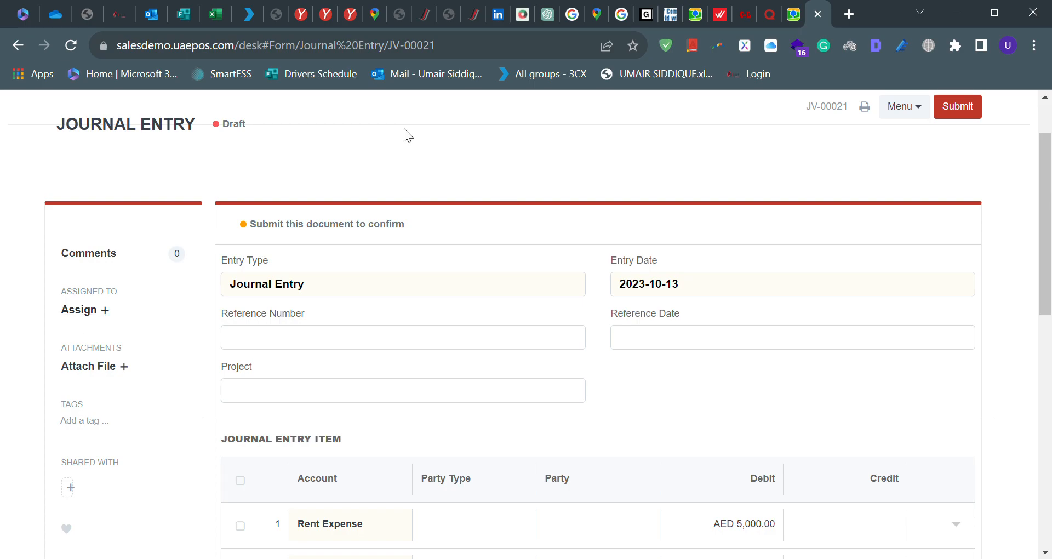
Return to the Journal Entry list and look through its records, choosing to show 500 per page.
left_click(18, 45)
left_click(17, 45)
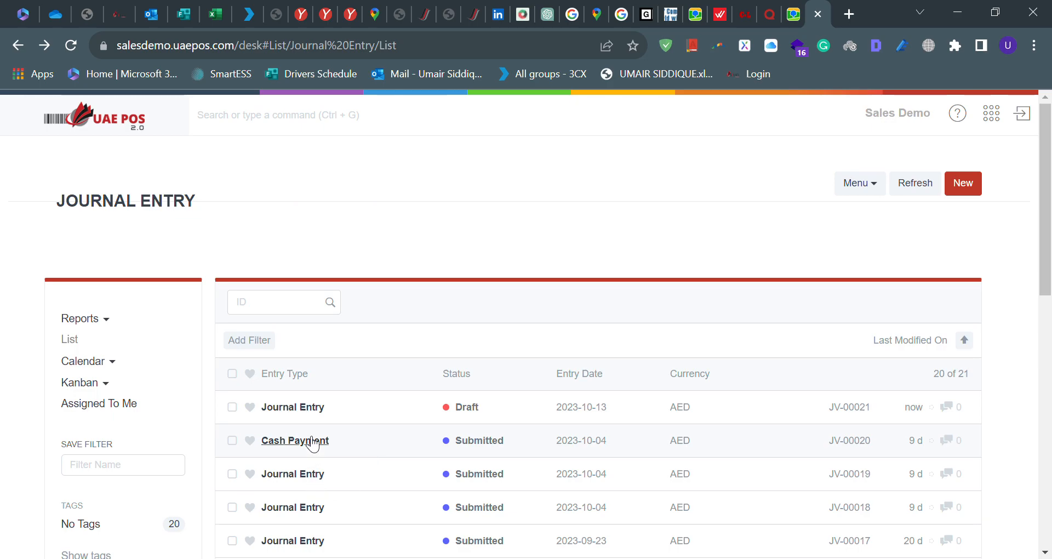
scroll(305, 486, "down", 10)
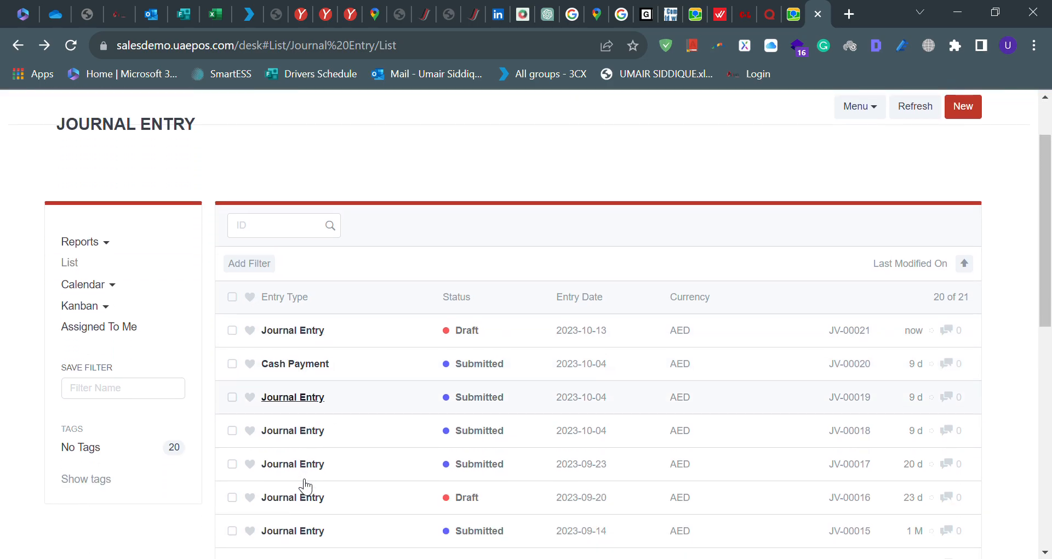
left_click(305, 482)
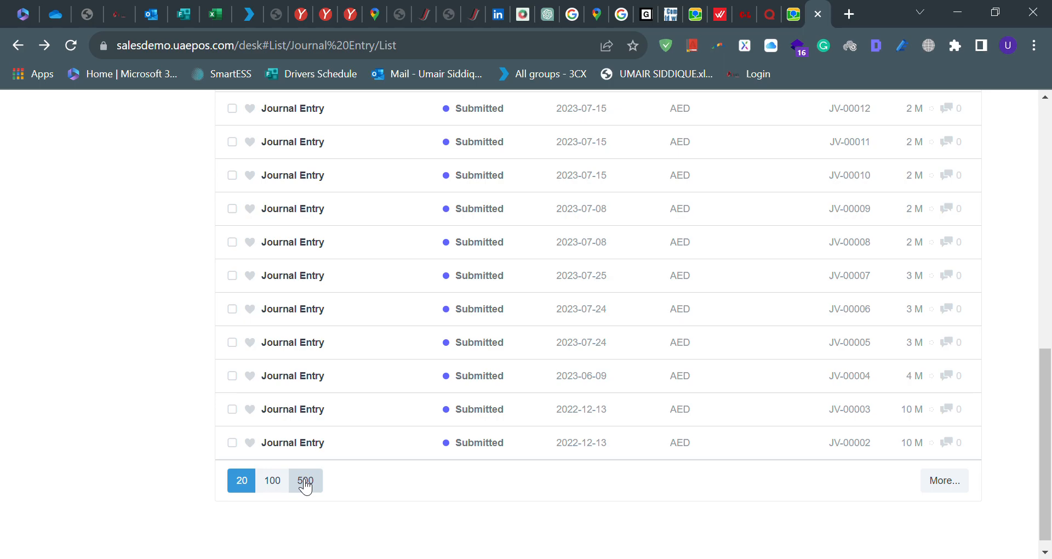
left_click(305, 480)
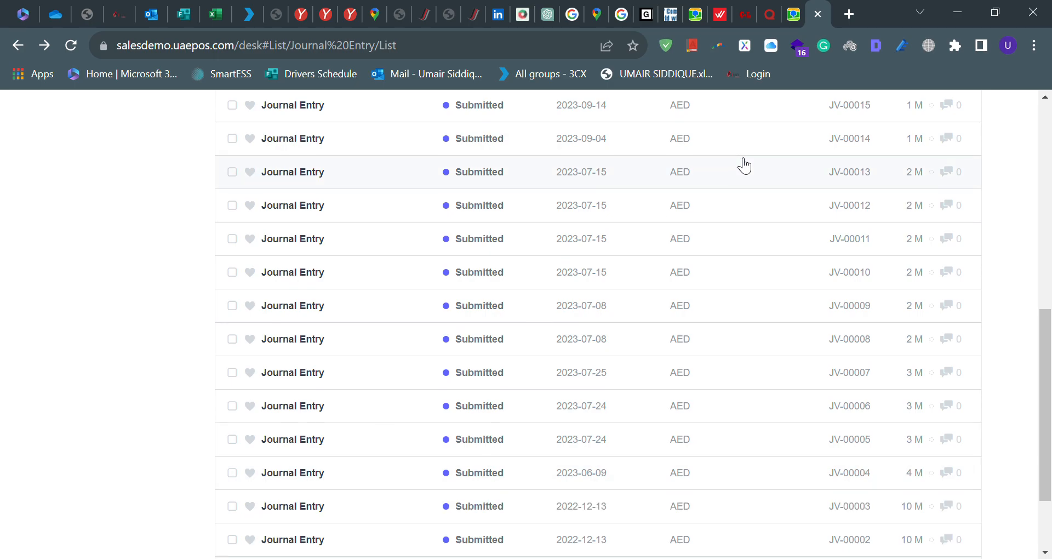
scroll(744, 165, "up", 9)
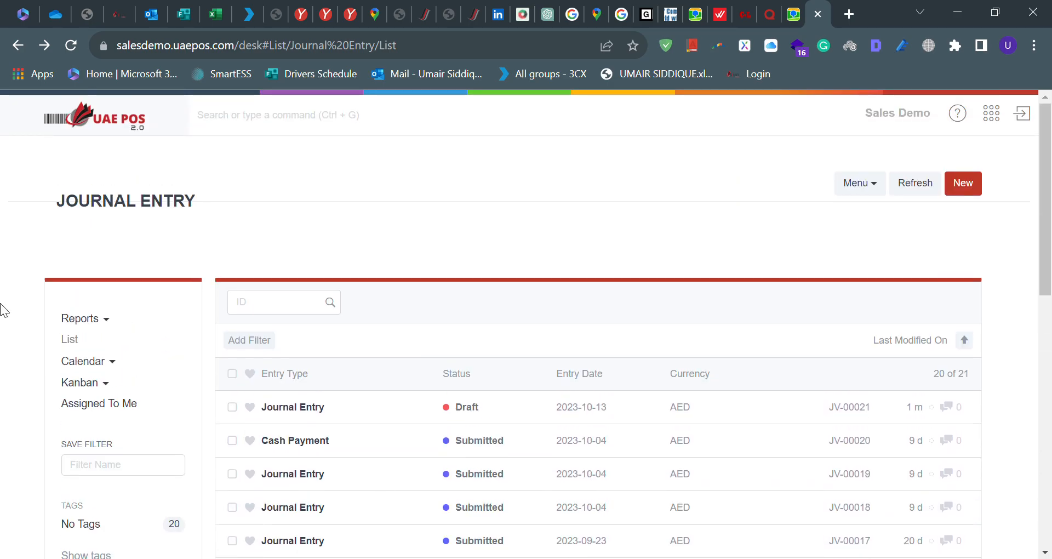
Go back to the Accounts module, look over its available reports and open the Balance Sheet.
left_click(18, 45)
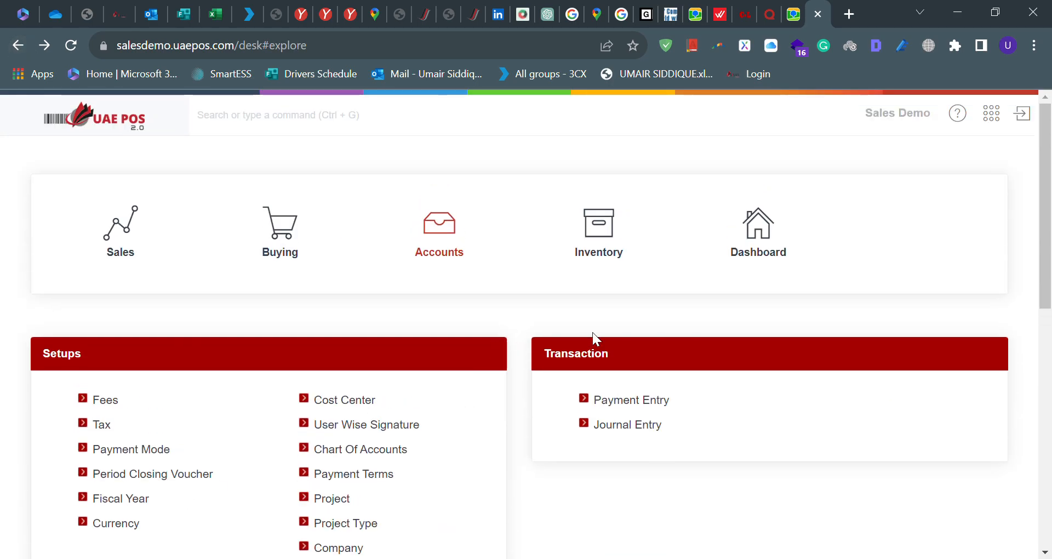
scroll(593, 333, "down", 7)
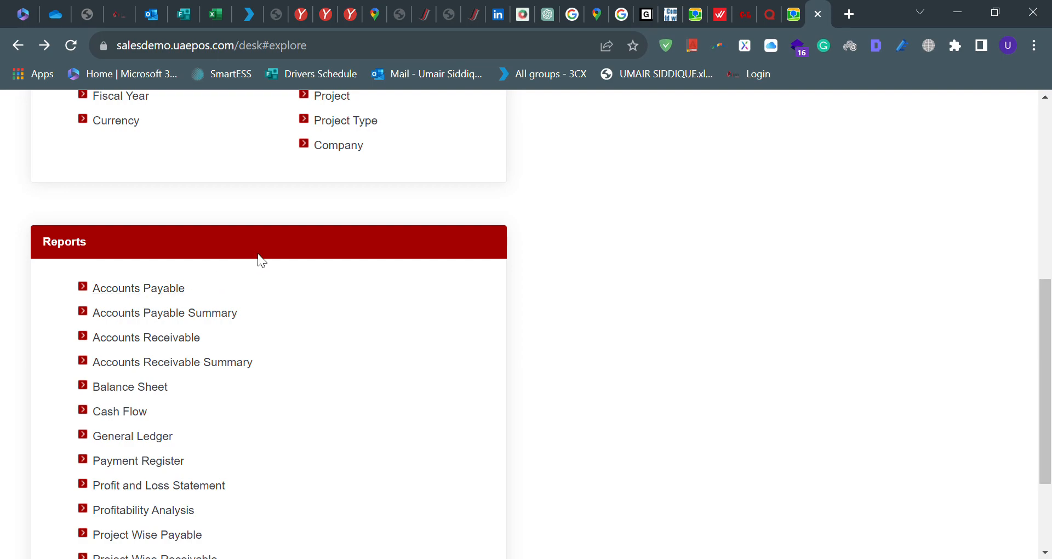
scroll(258, 254, "up", 2)
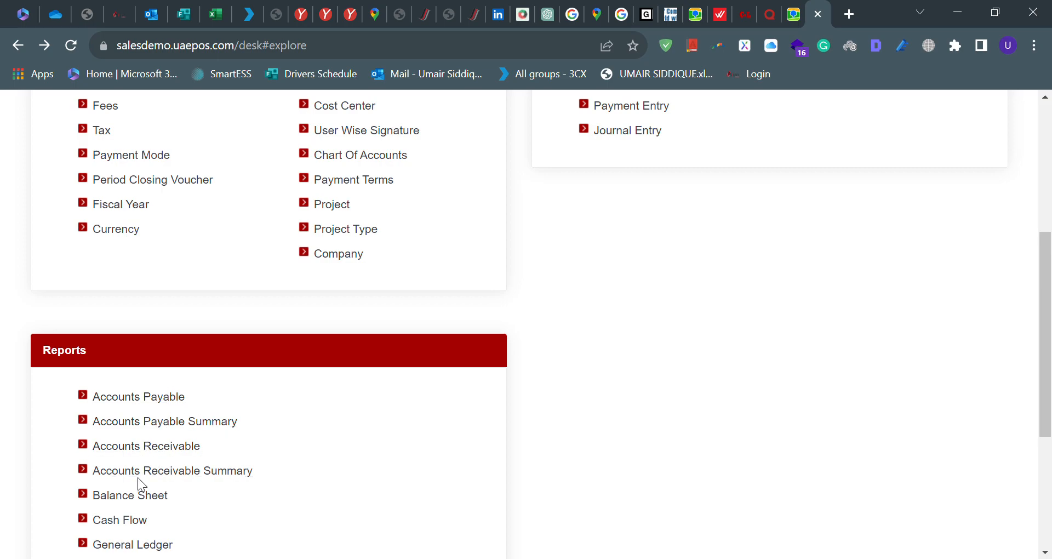
scroll(141, 485, "down", 1)
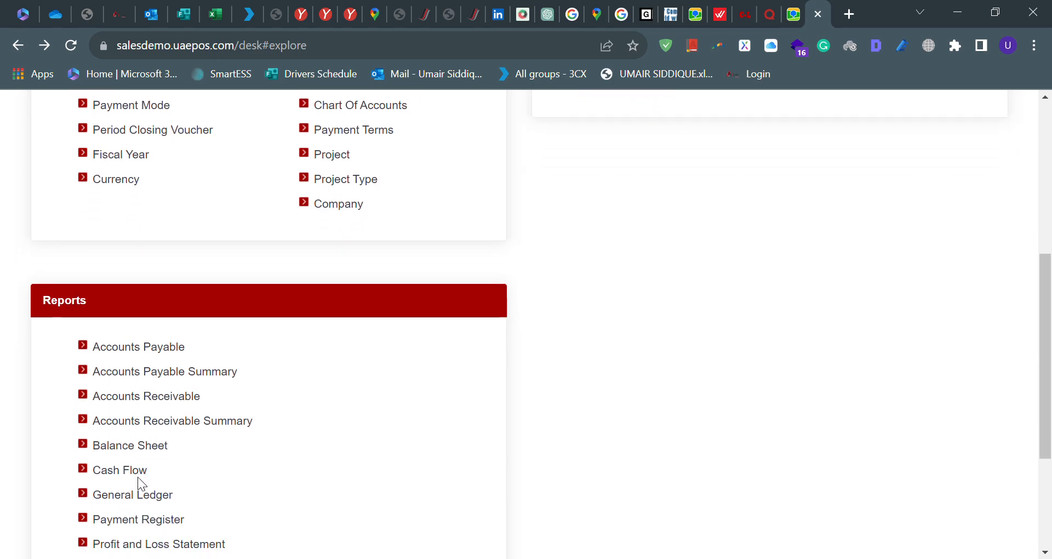
left_click(171, 438)
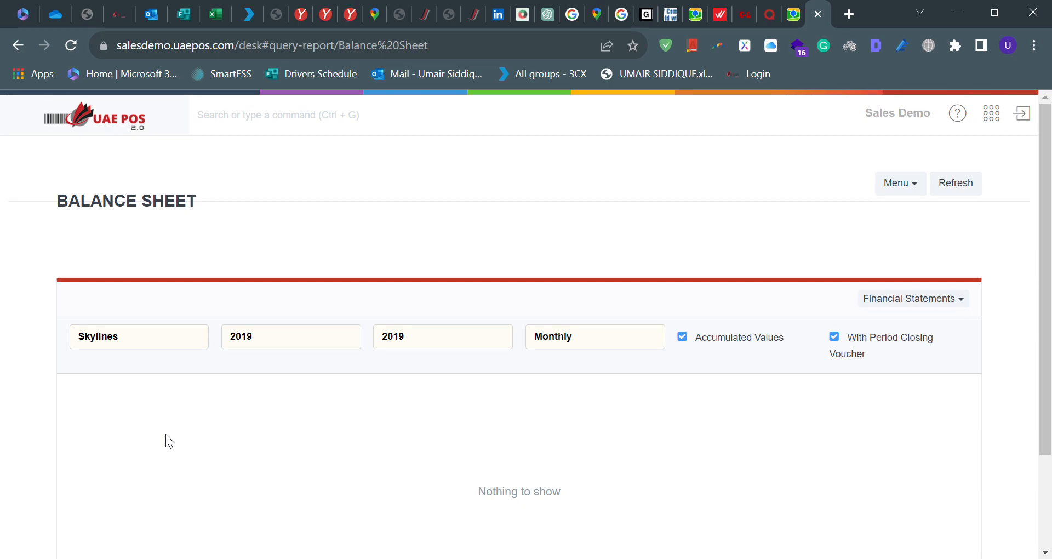
Set the end year of the Skylines Balance Sheet report to 2023.
scroll(165, 435, "down", 2)
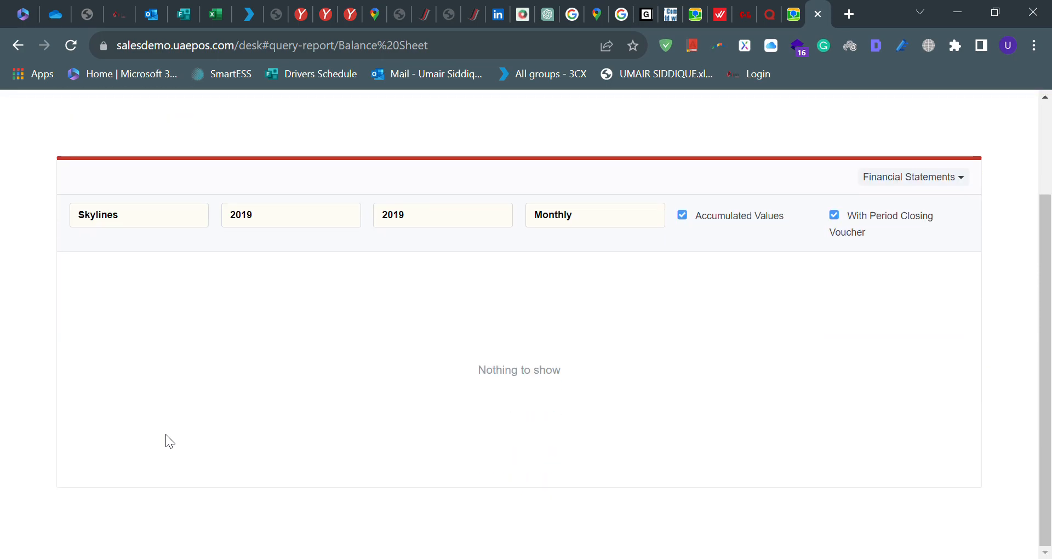
scroll(165, 435, "up", 2)
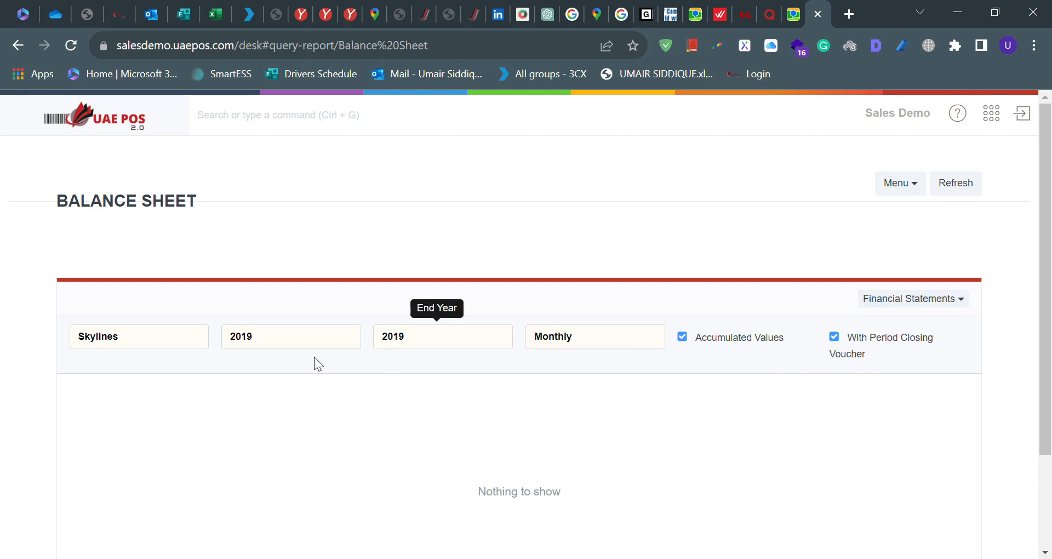
double_click(409, 342)
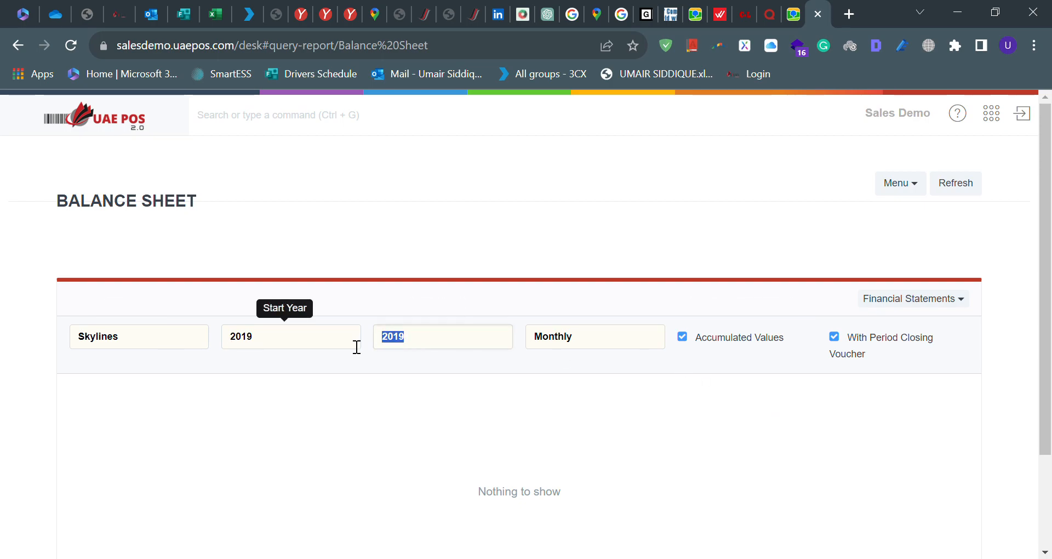
type("2023")
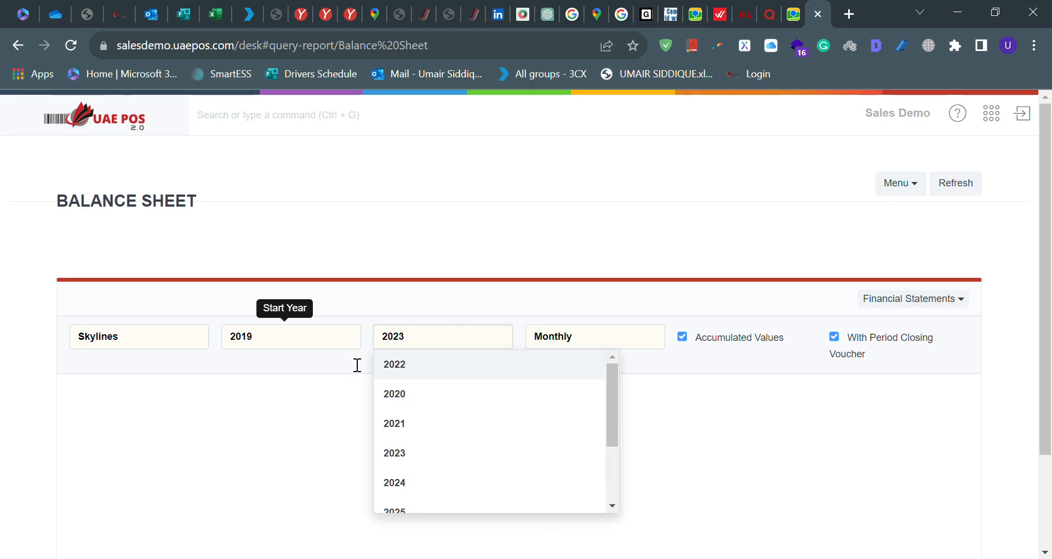
left_click(411, 364)
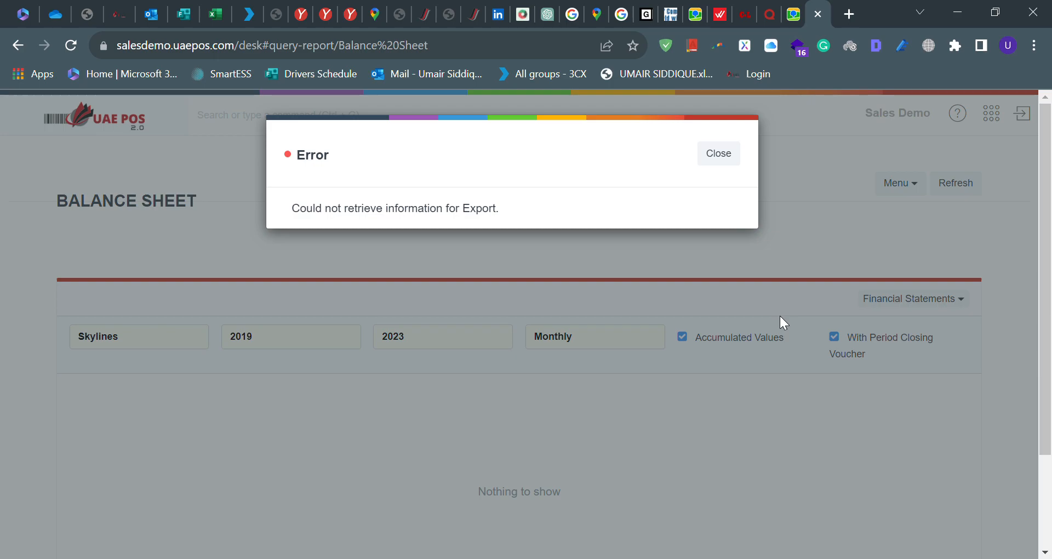
left_click(780, 315)
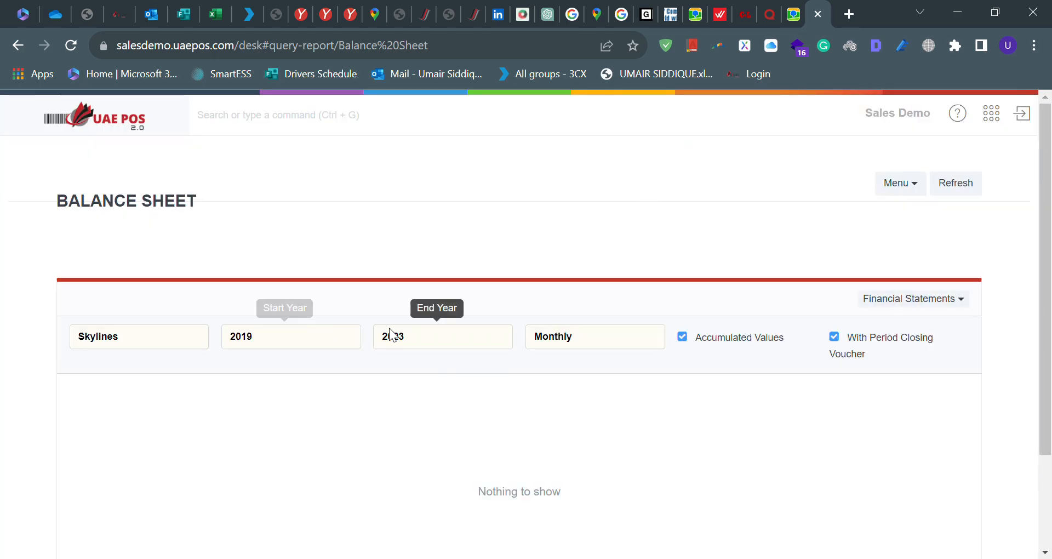
Switch the Balance Sheet's periodicity to Quarterly, and finally set it to Yearly.
left_click(578, 339)
left_click(567, 364)
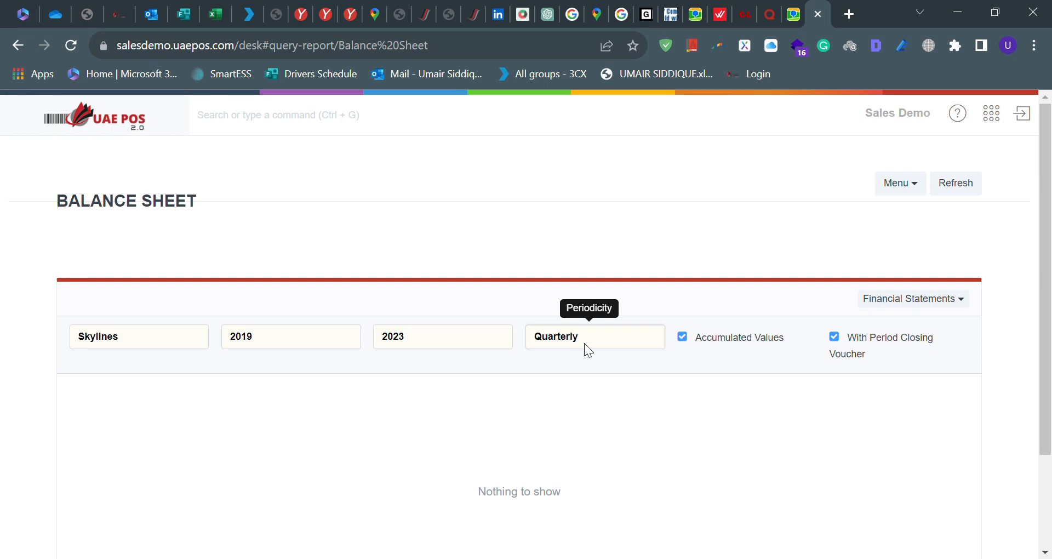
left_click(565, 384)
left_click(564, 393)
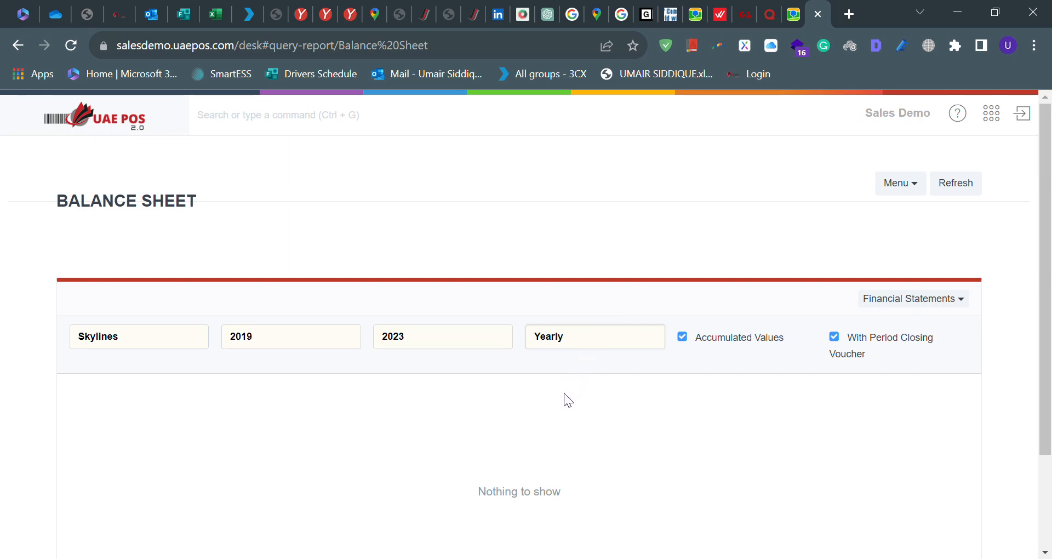
Choose Balance Sheet among the financial statements, then switch to the Profit and Loss Statement and look over its filters.
left_click(904, 307)
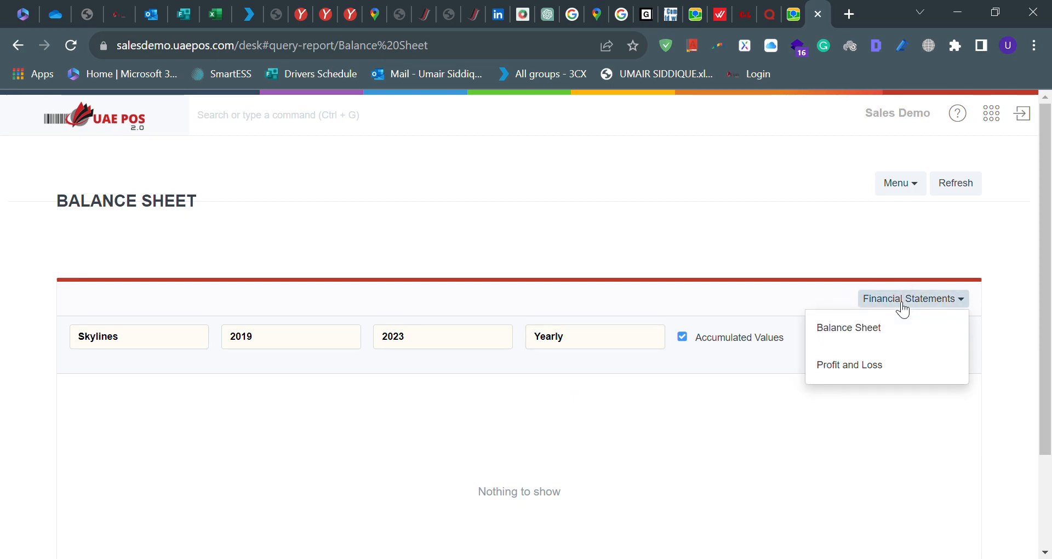
left_click(853, 331)
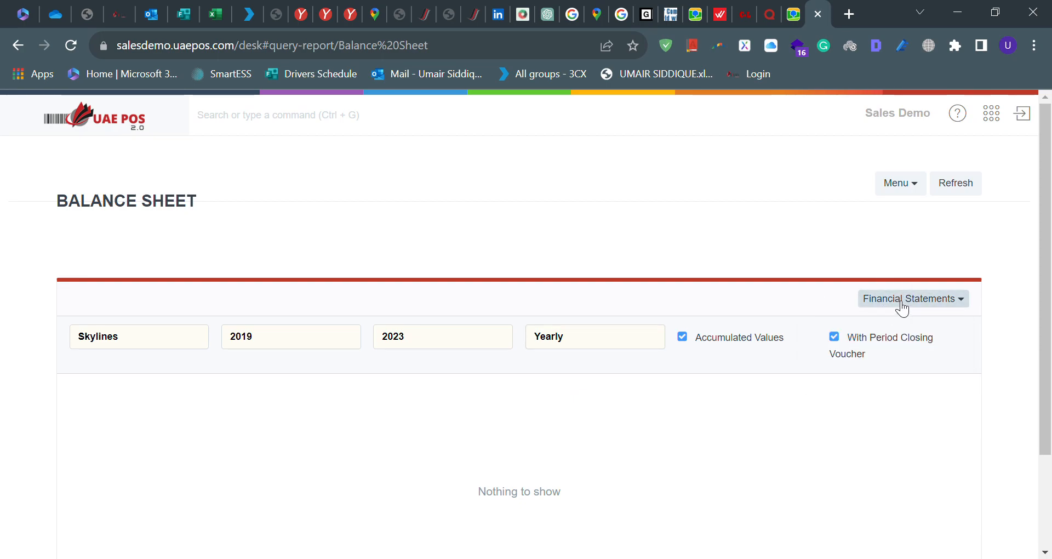
left_click(903, 307)
left_click(862, 364)
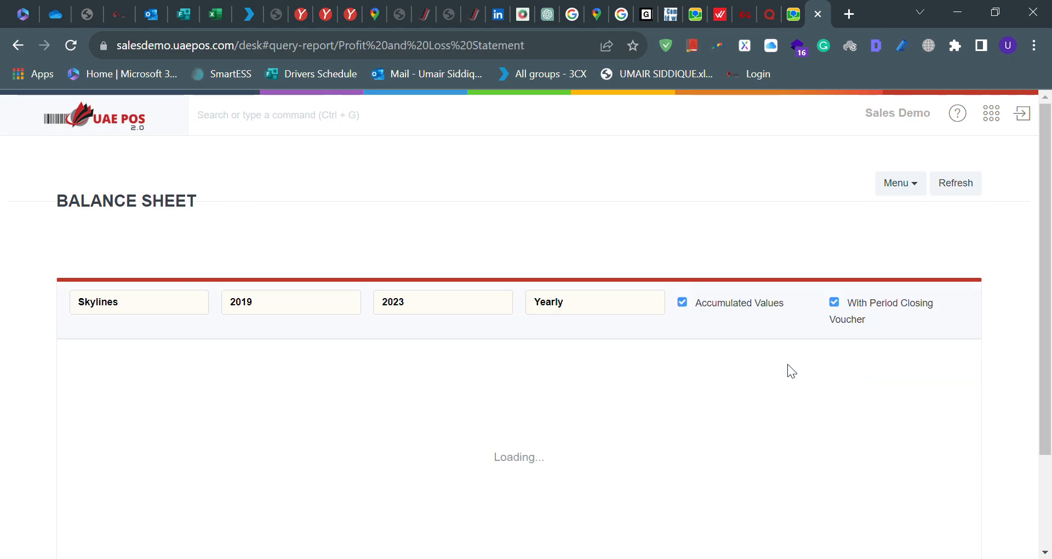
scroll(202, 395, "down", 3)
scroll(202, 396, "up", 3)
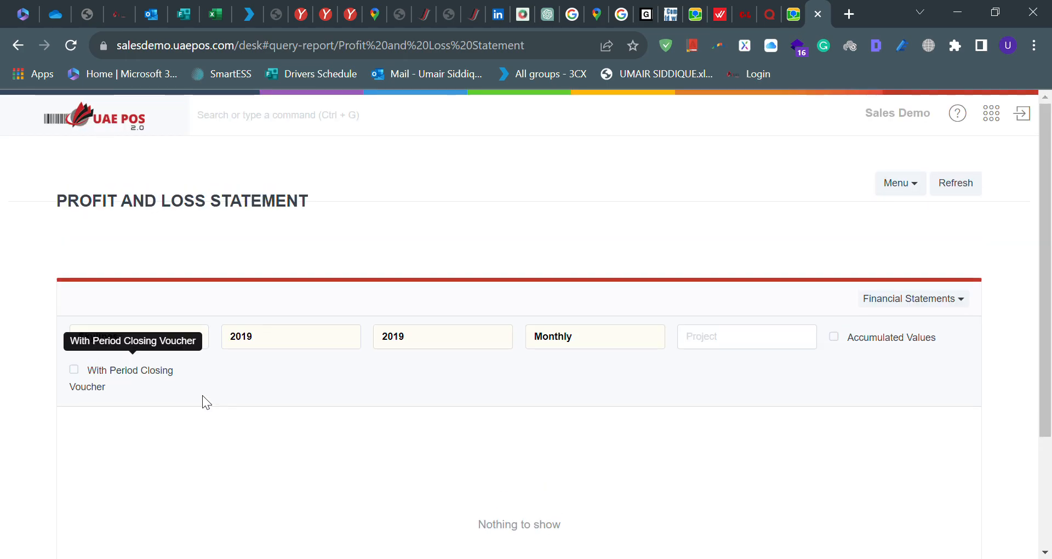
Return to the Accounts module's reports and open the Snap & Post report to look it over.
left_click(23, 45)
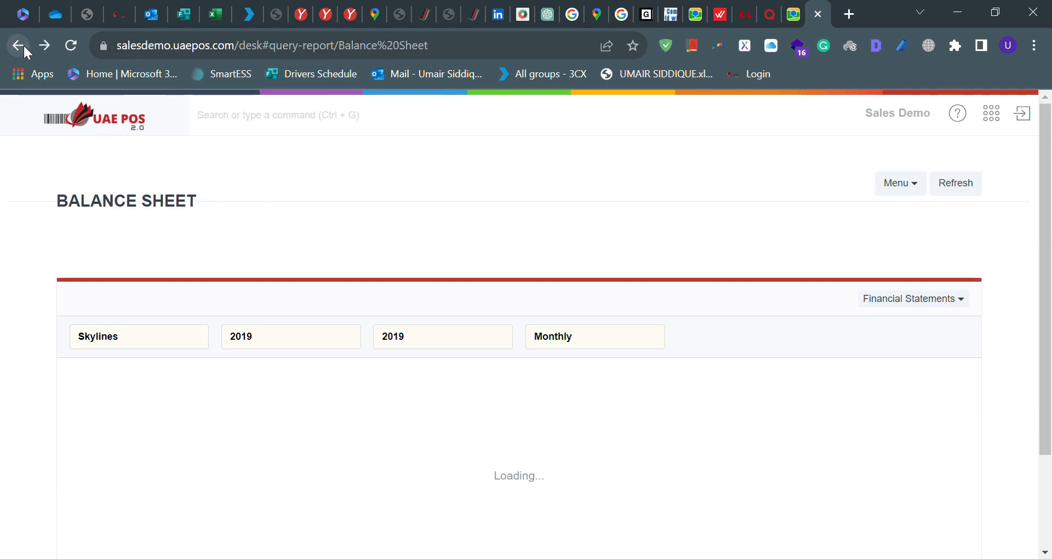
left_click(18, 45)
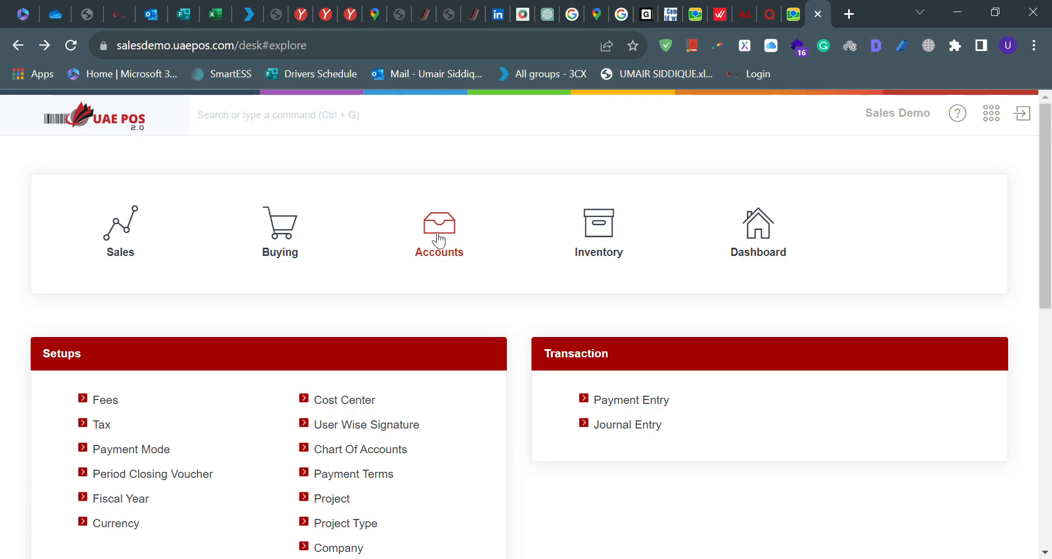
scroll(439, 240, "down", 9)
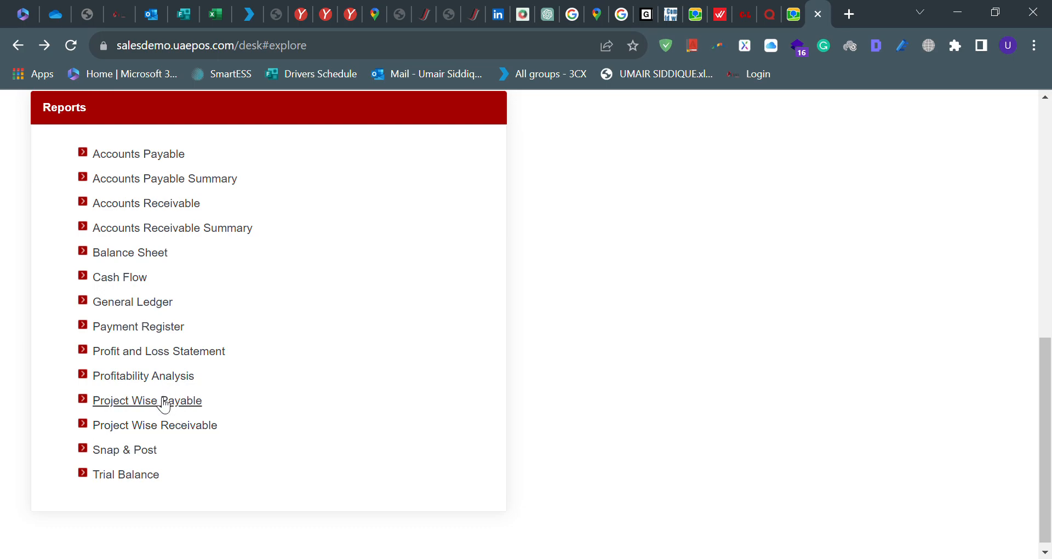
left_click(139, 451)
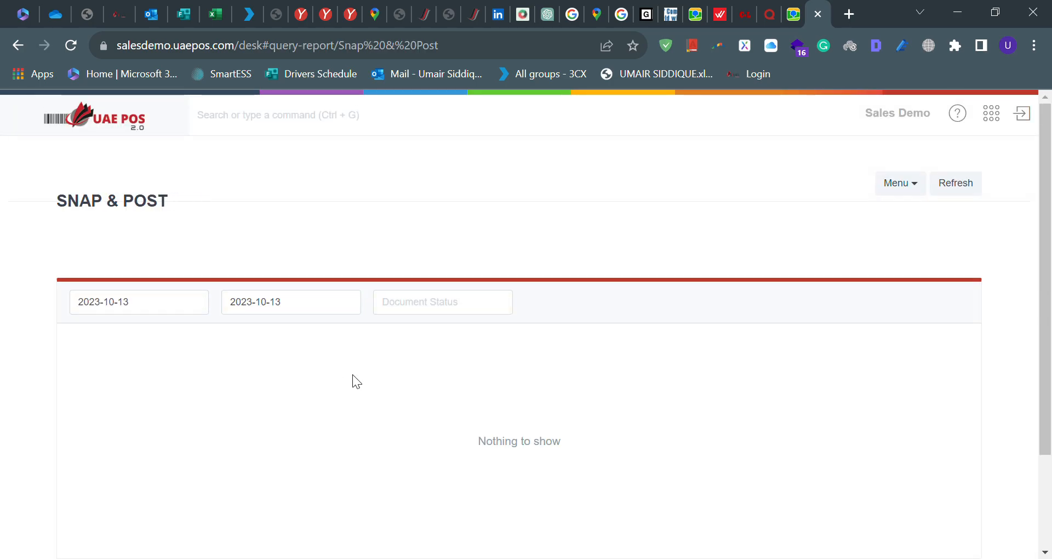
scroll(353, 373, "down", 1)
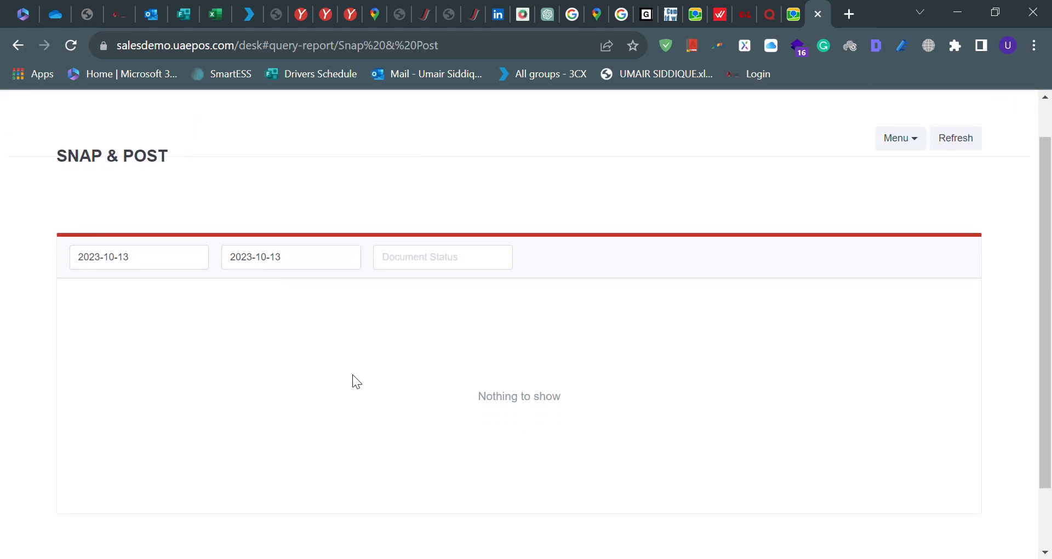
Go back to the Accounts reports and open the Trial Balance.
left_click(18, 46)
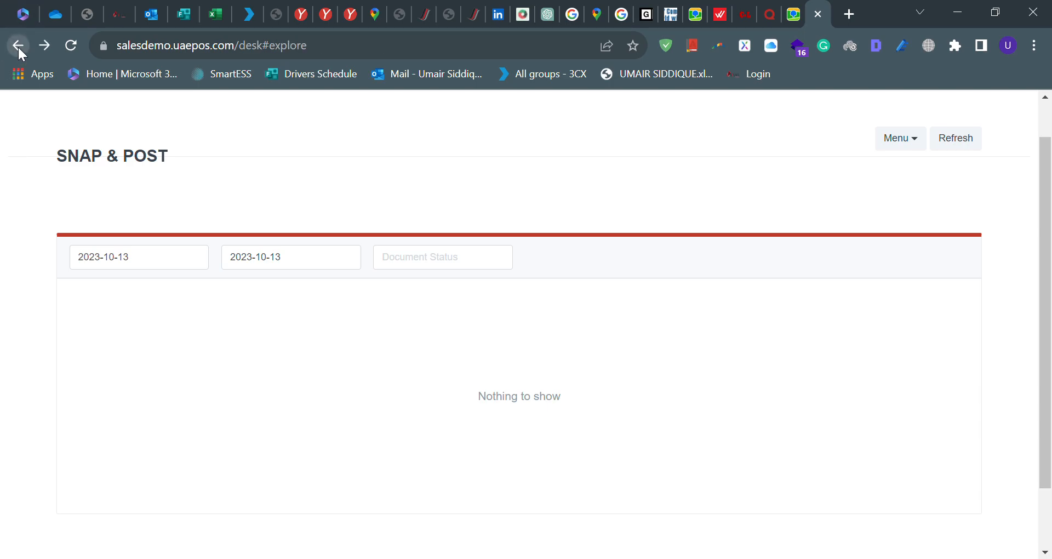
scroll(127, 429, "down", 3)
scroll(127, 428, "down", 7)
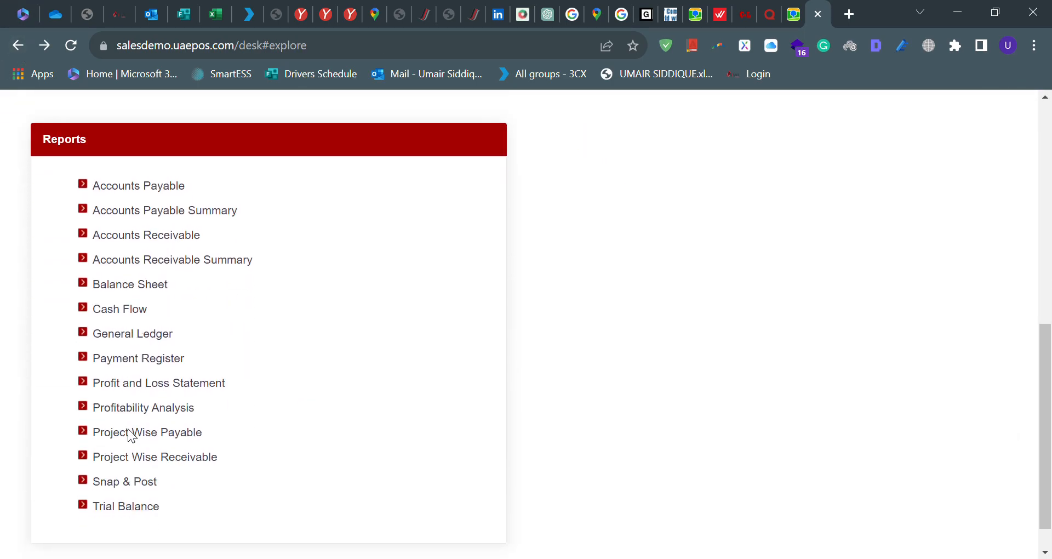
left_click(122, 469)
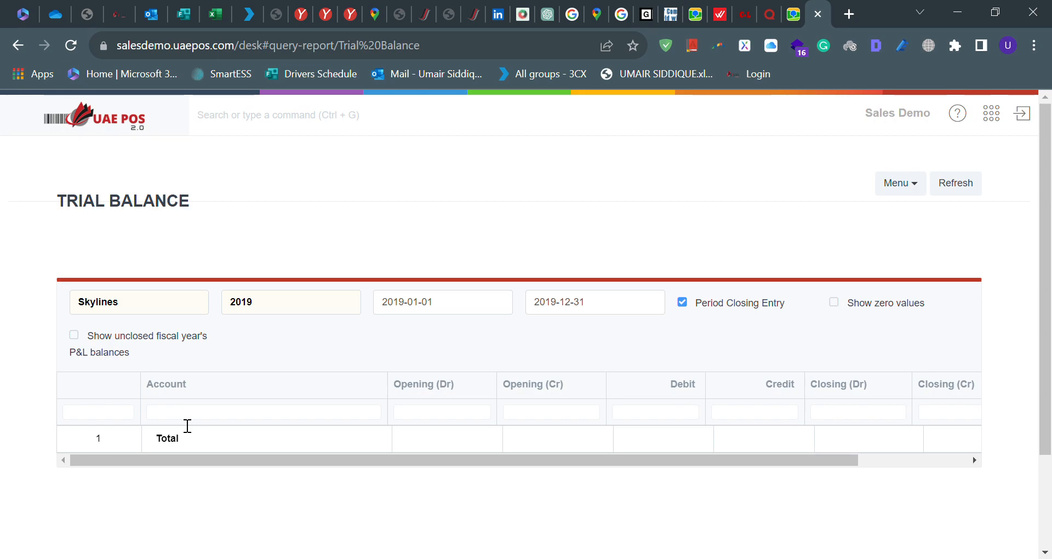
Leave the Trial Balance and open the Dashboard to view its Sales Summary.
left_click(18, 45)
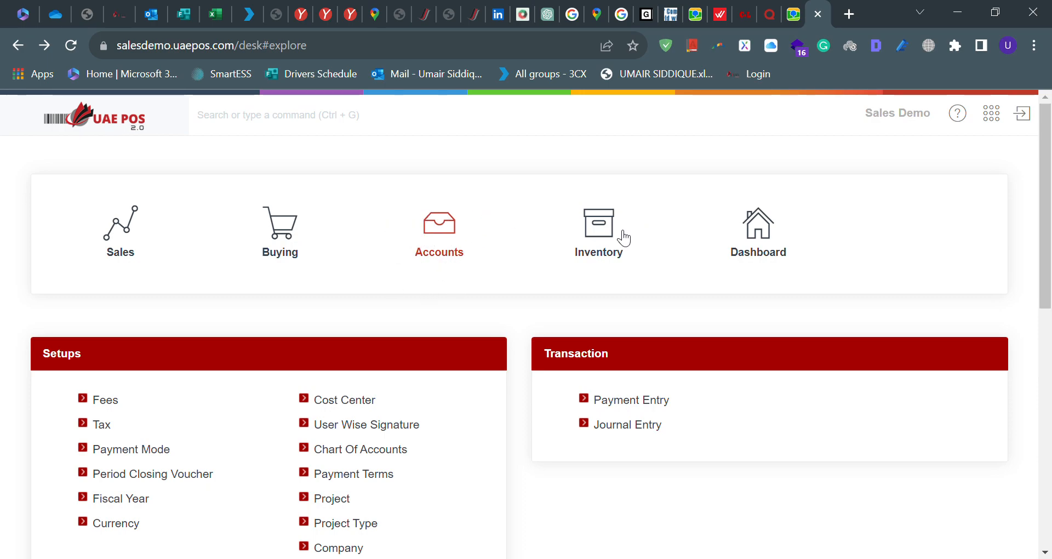
left_click(759, 241)
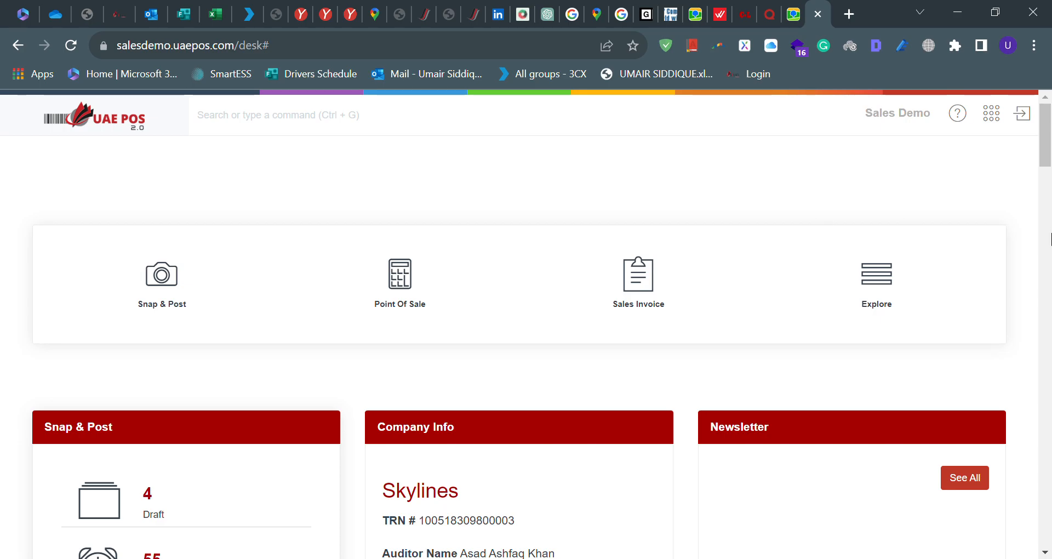
left_click_drag(1044, 165, 1045, 262)
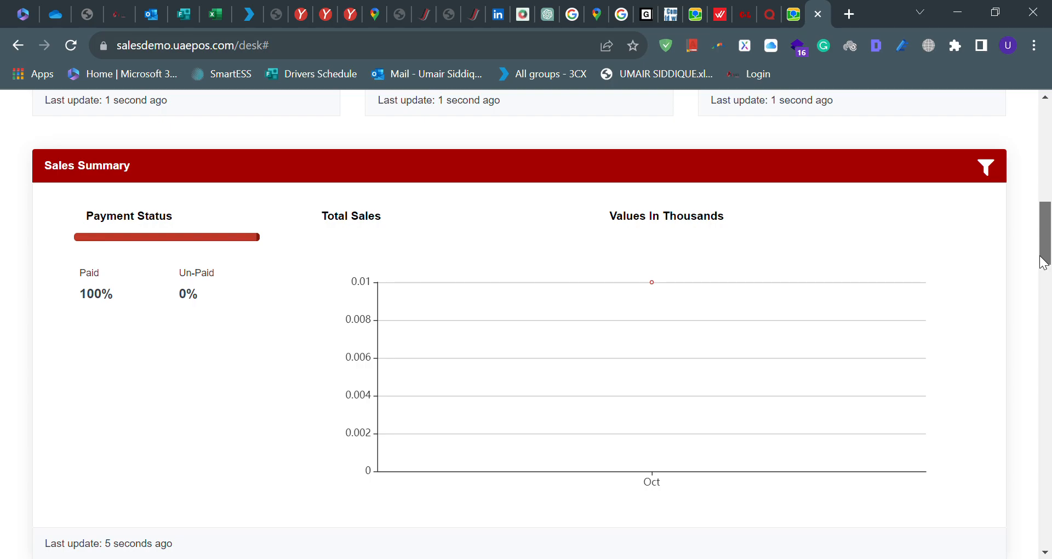
Look at the Sales Summary's custom filters by choosing Greater Than with its date option, and close them without submitting.
left_click(986, 167)
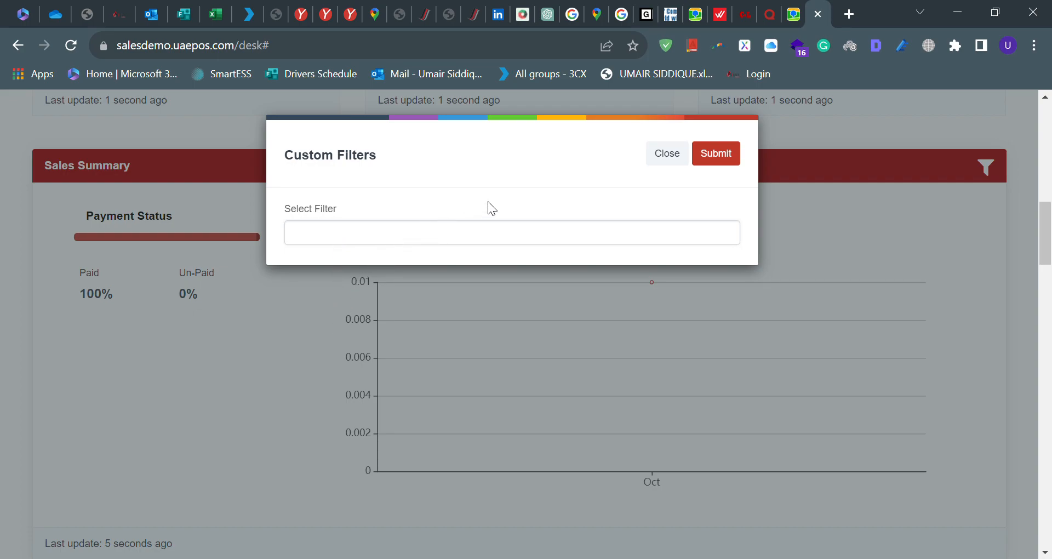
left_click(356, 284)
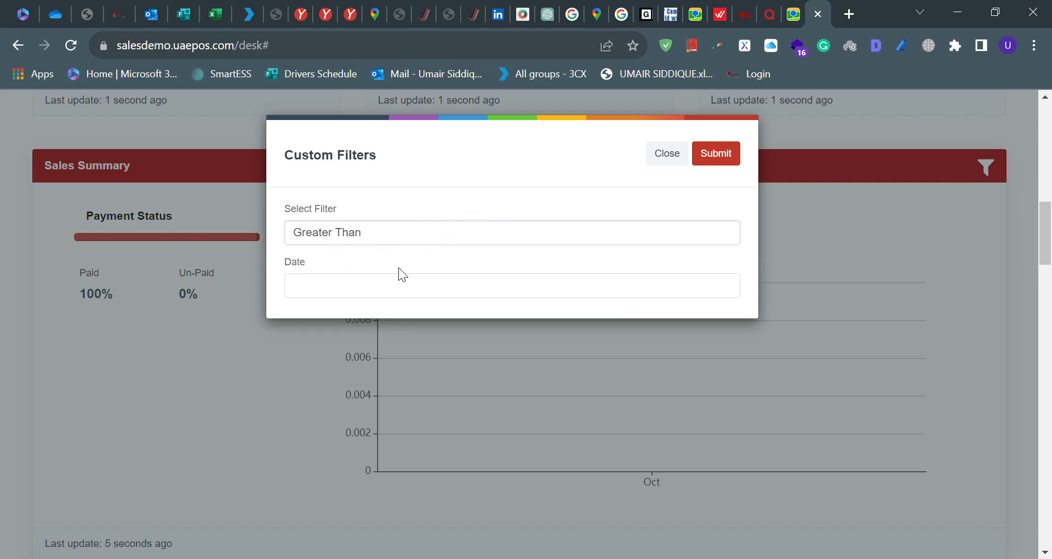
left_click(370, 294)
left_click(517, 192)
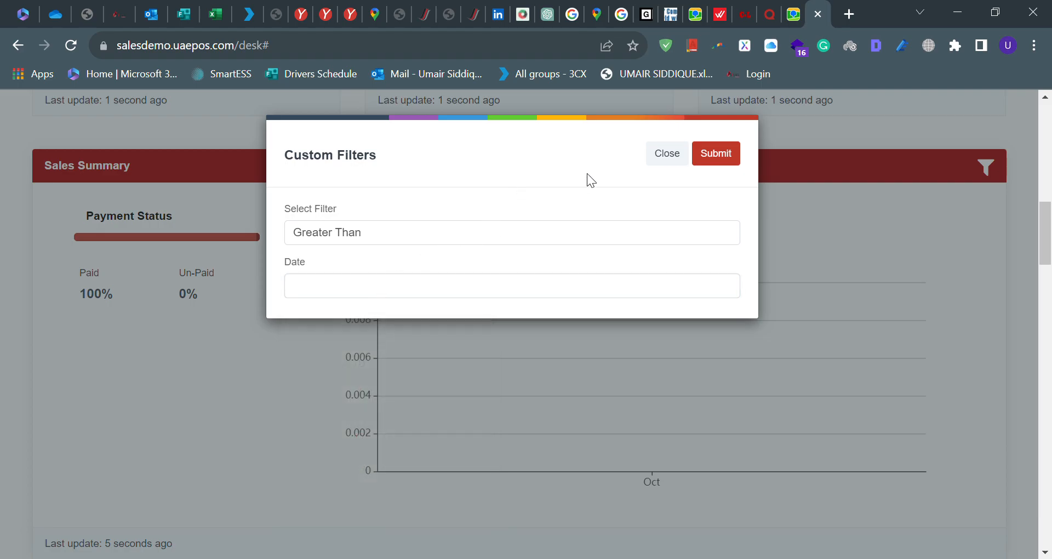
left_click(667, 154)
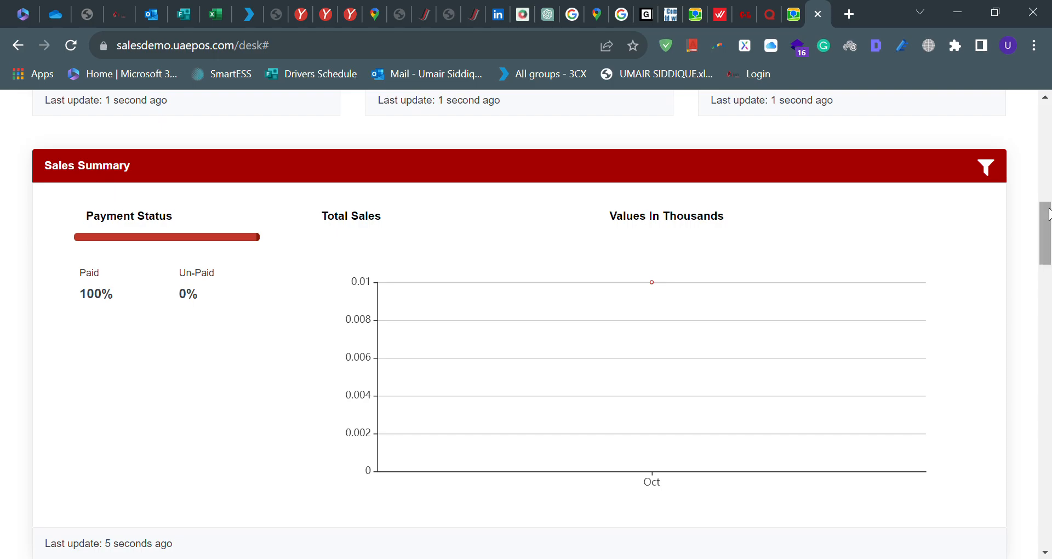
Examine the monthly bars of the Monthly Income And Expense chart on the dashboard.
left_click_drag(1047, 222, 1049, 291)
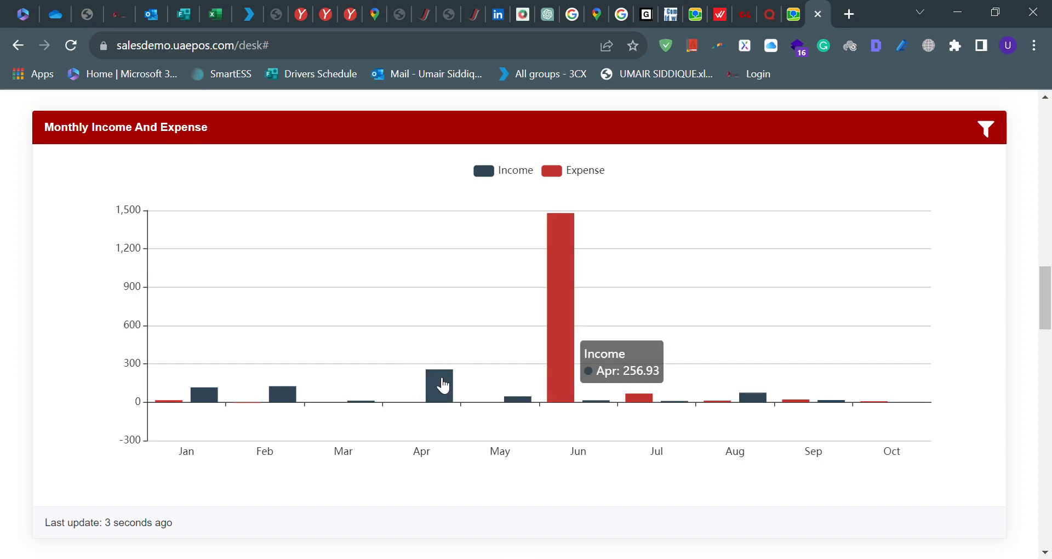
mouse_move(446, 385)
mouse_move(568, 352)
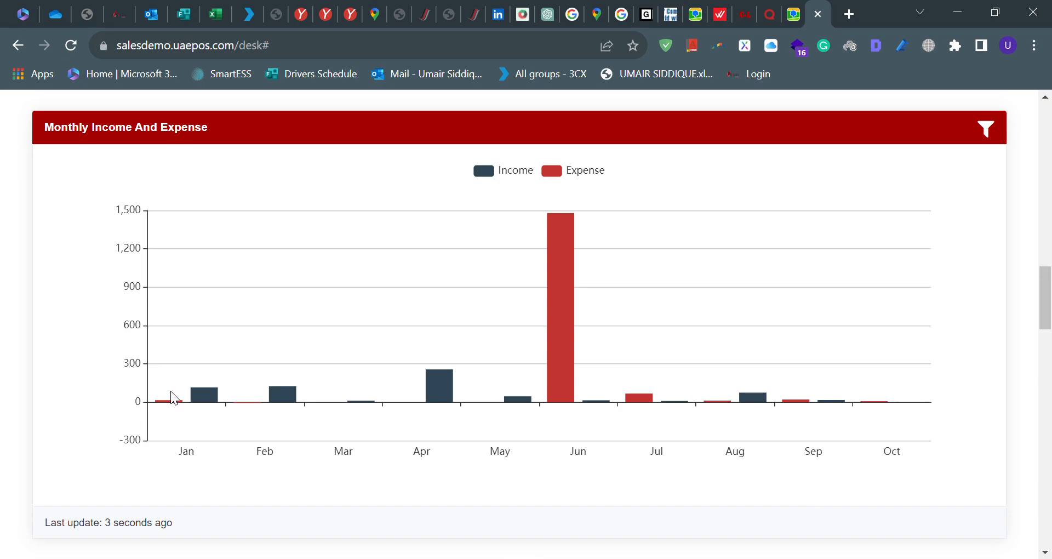
scroll(1048, 285, "down", 1)
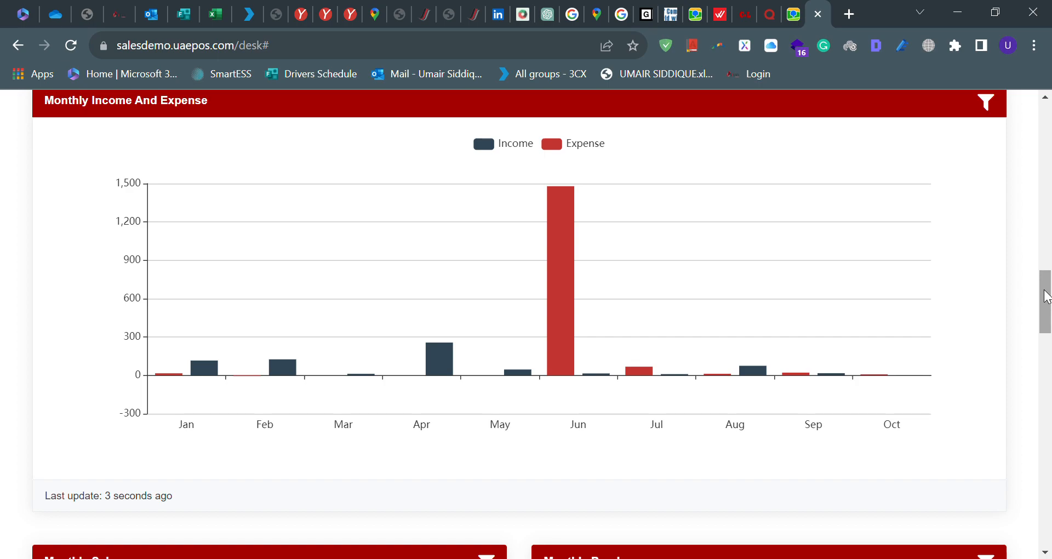
Review the dashboard's monthly sales and purchase charts, total receivable and payable, login activity, top five items and SMS count.
left_click_drag(1046, 296, 1037, 344)
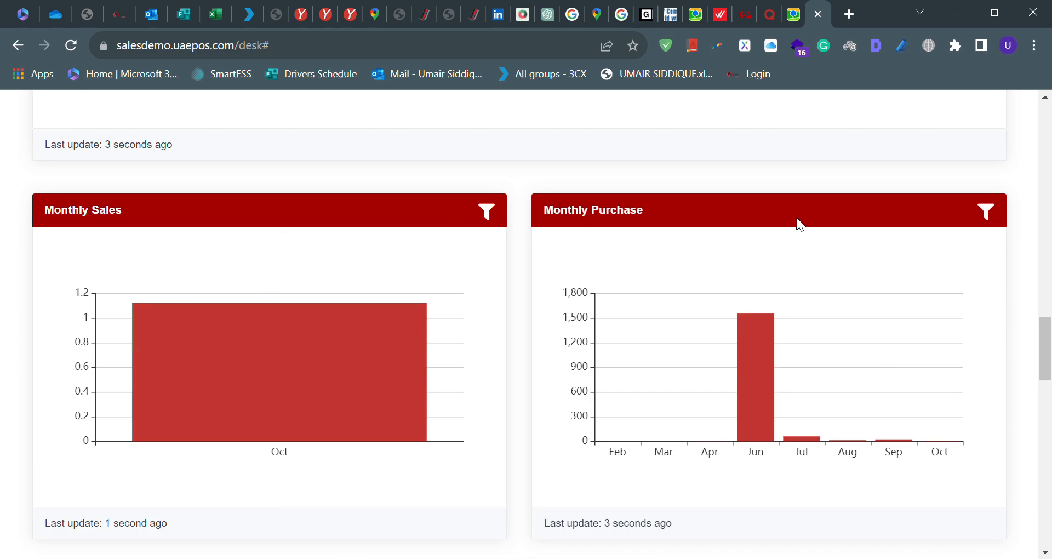
left_click_drag(1044, 357, 1039, 415)
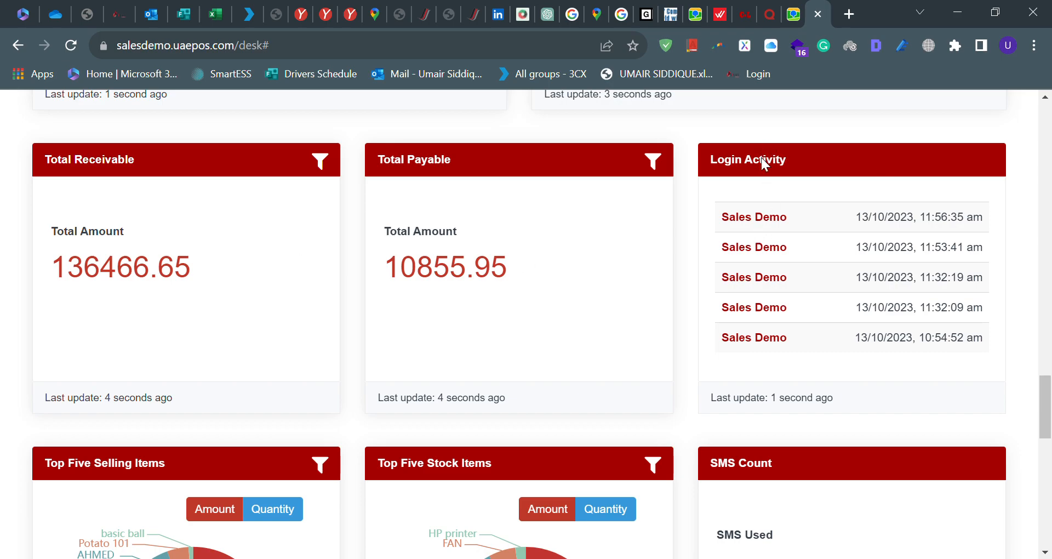
left_click_drag(1046, 420, 1046, 421)
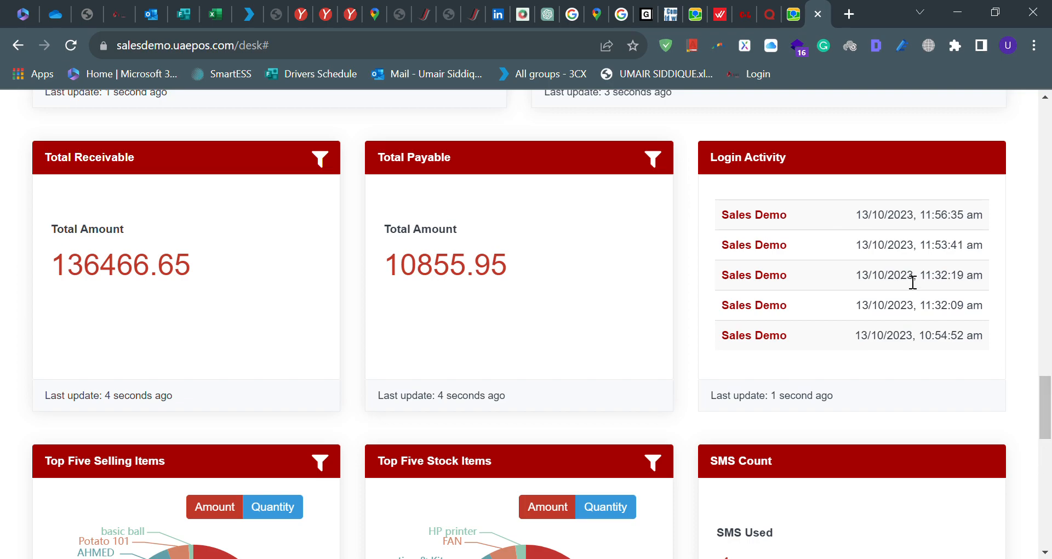
scroll(1044, 406, "down", 3)
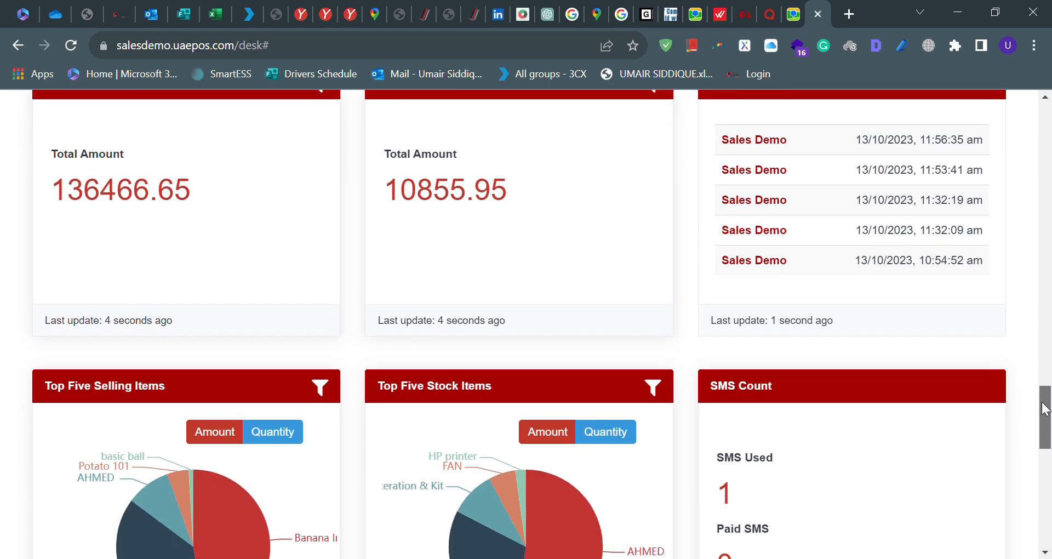
scroll(1044, 412, "down", 1)
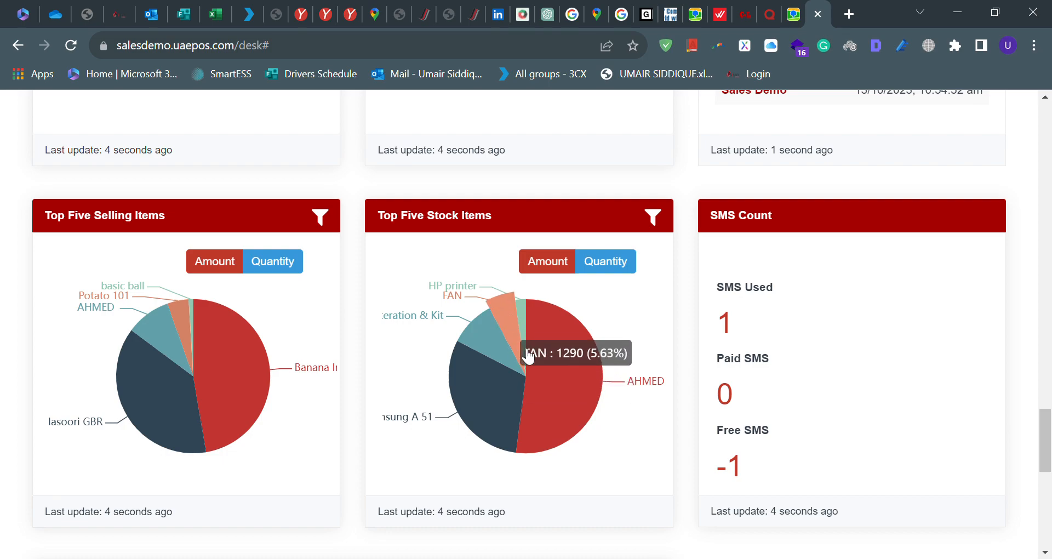
Switch the Project Wise Monthly Income And Expense chart to the Queries project and look over the Active Project list.
mouse_move(559, 372)
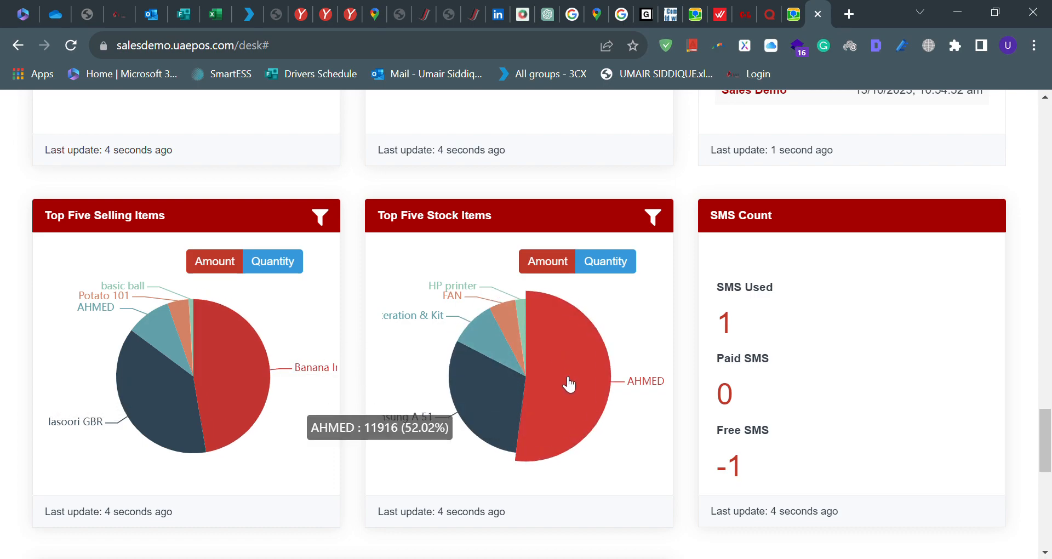
left_click_drag(1047, 431, 1042, 478)
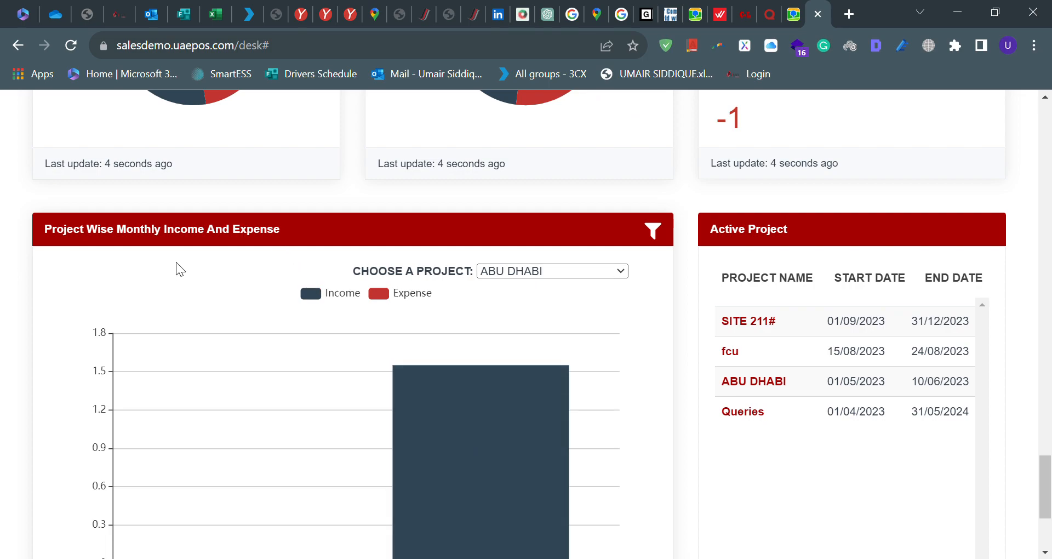
left_click(619, 269)
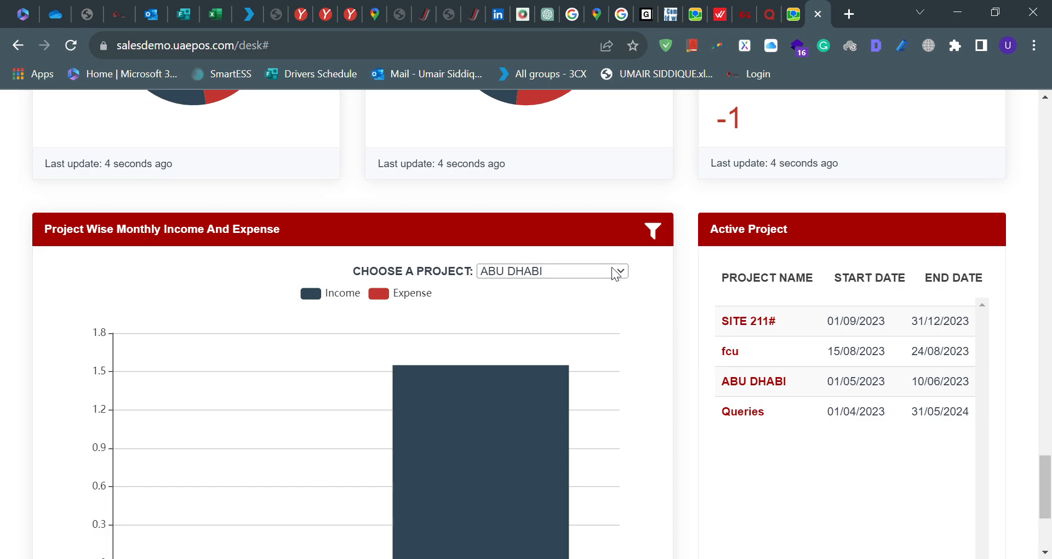
left_click(534, 322)
scroll(534, 322, "down", 3)
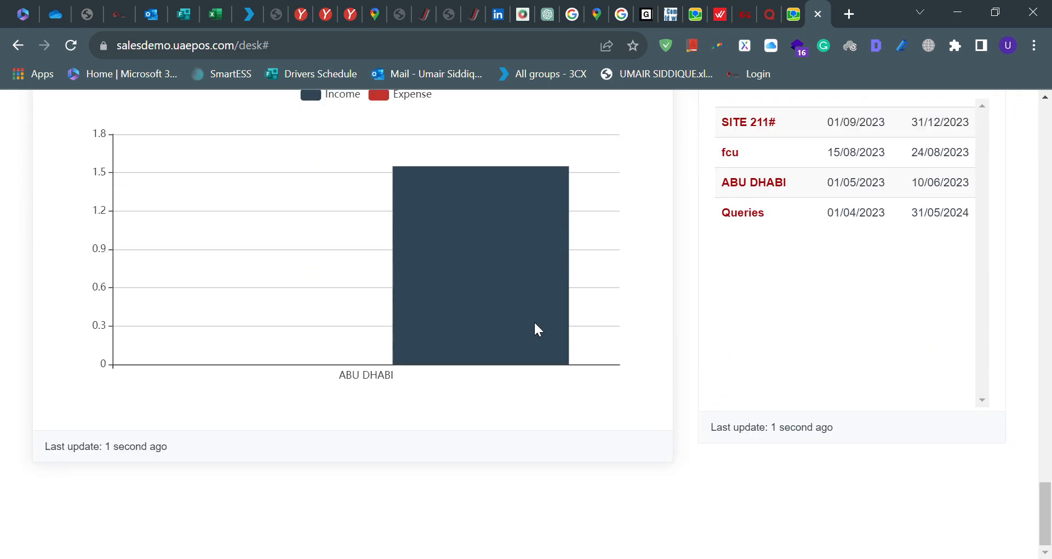
scroll(535, 324, "up", 2)
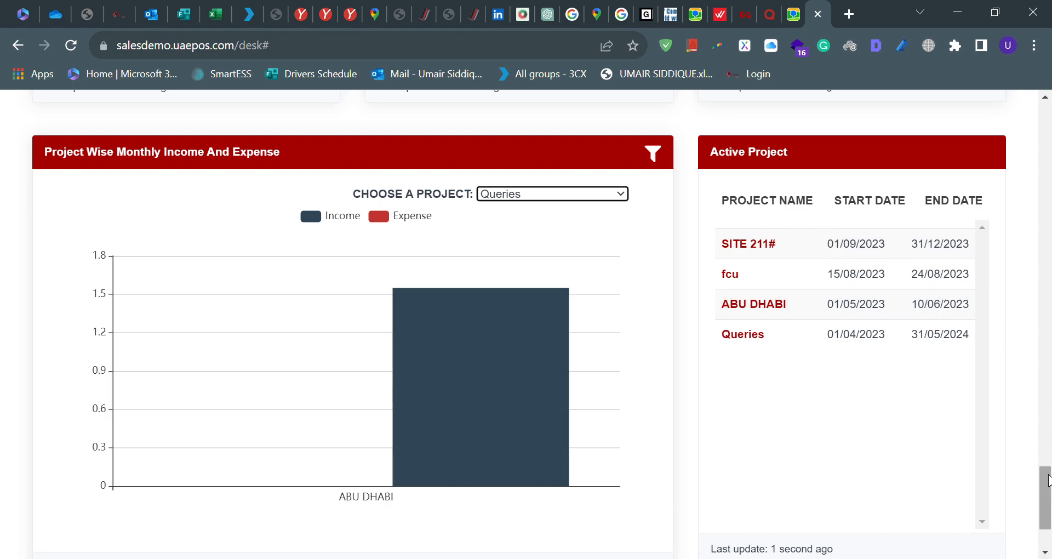
Open the Explore page from the dashboard and review the Accounts module's setups, transactions and reports.
left_click_drag(1048, 495, 1047, 133)
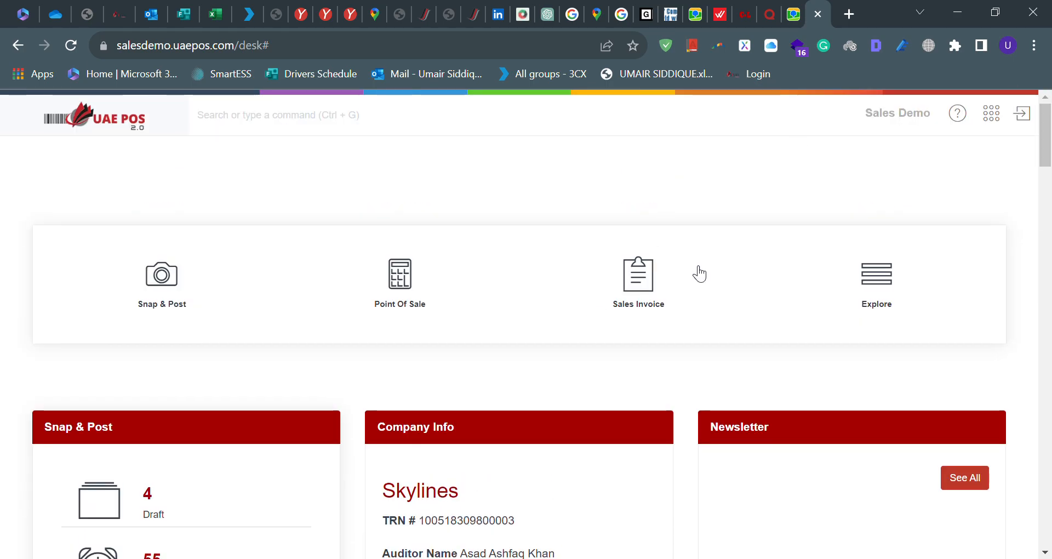
left_click(889, 288)
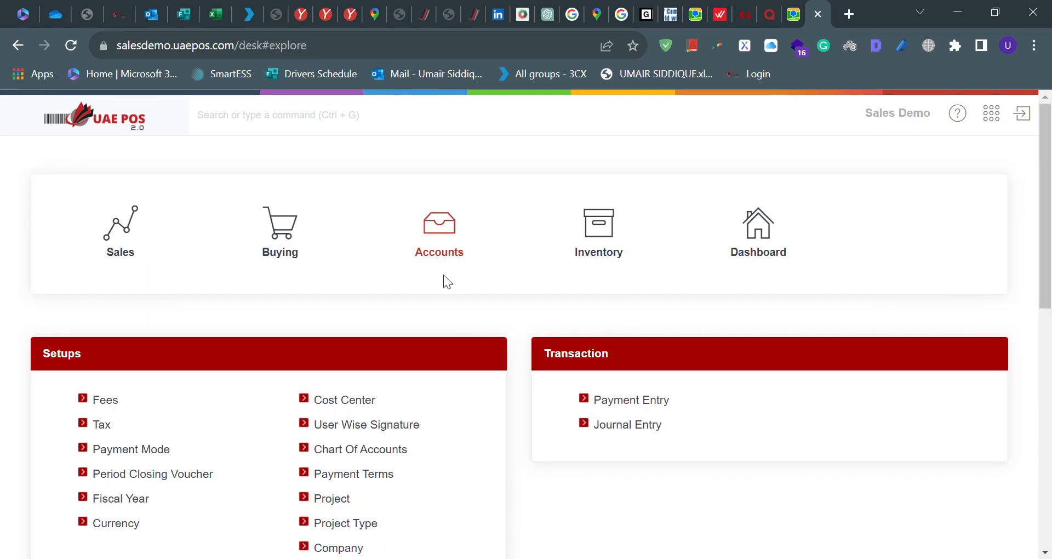
scroll(442, 346, "down", 10)
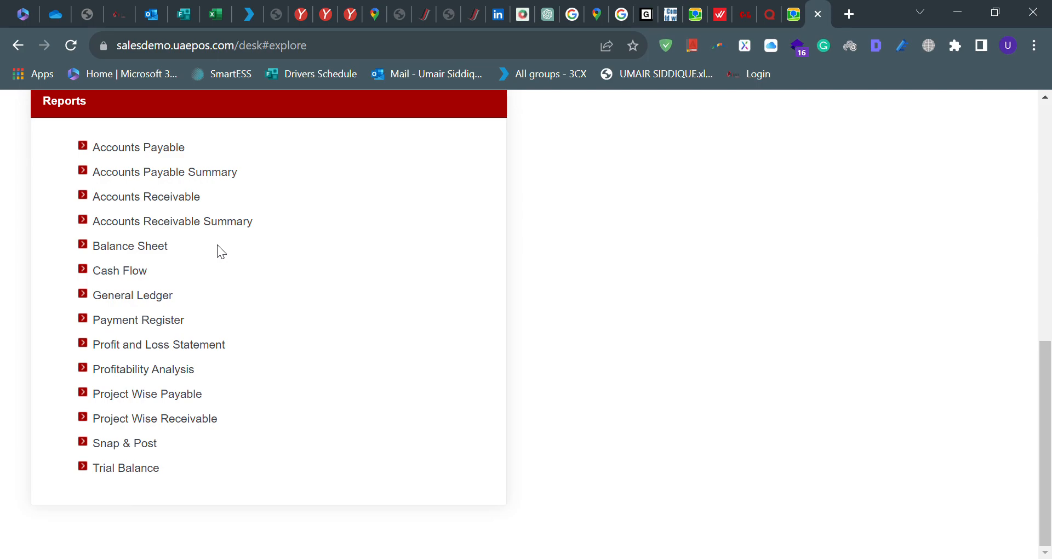
scroll(218, 244, "up", 8)
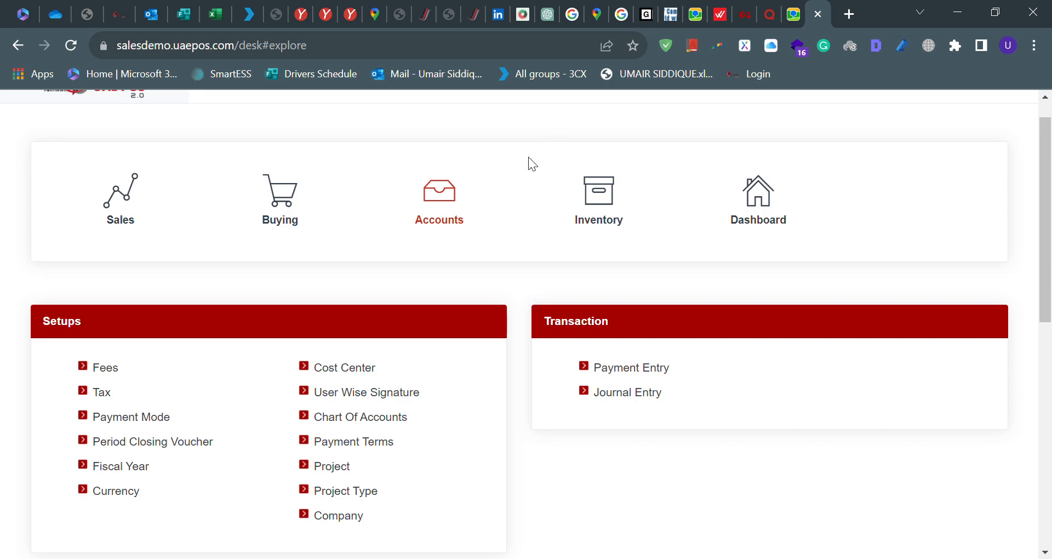
scroll(529, 157, "up", 1)
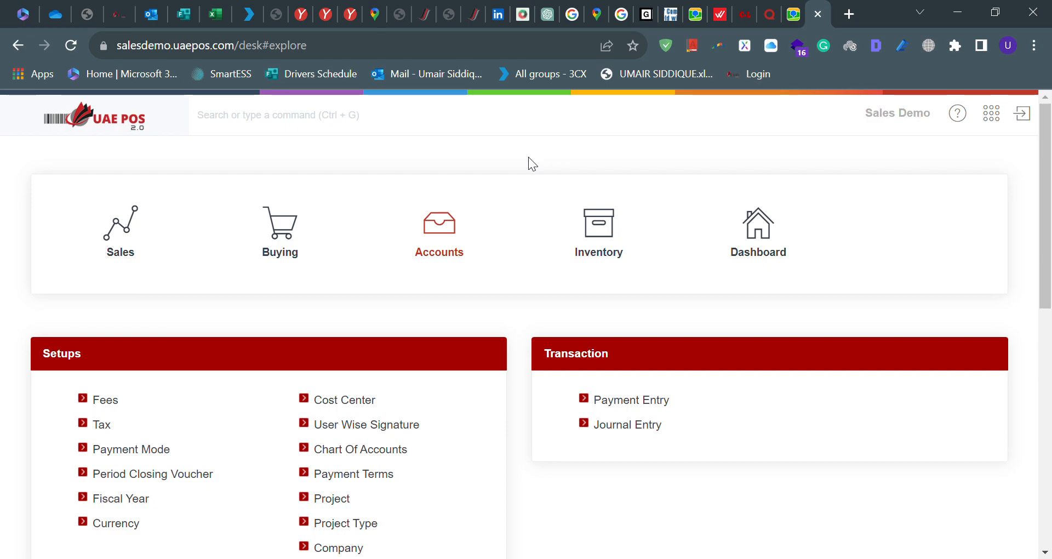
Open My Settings for the logged-in user and review the profile fields, including the expanded More Information section.
left_click(995, 117)
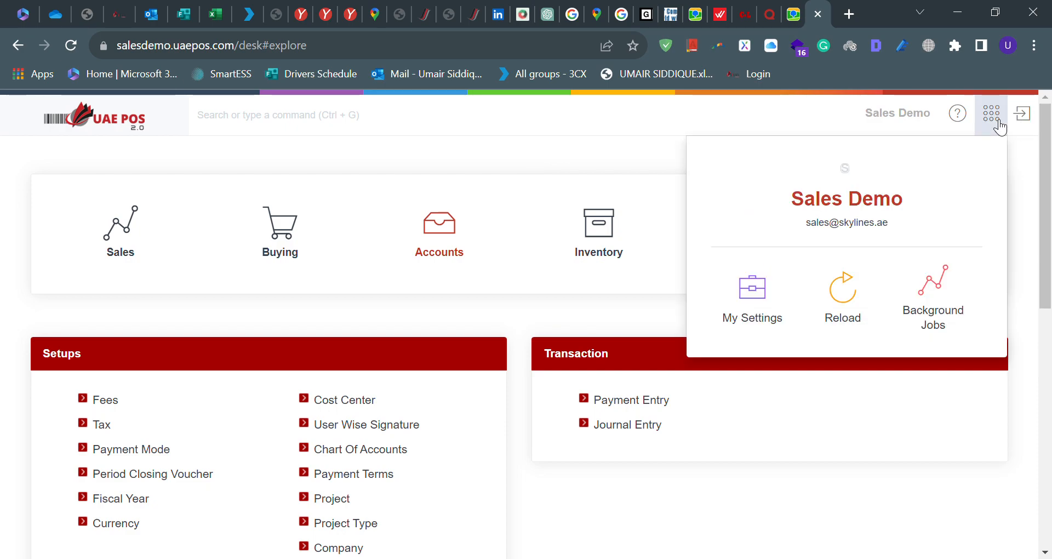
left_click(763, 305)
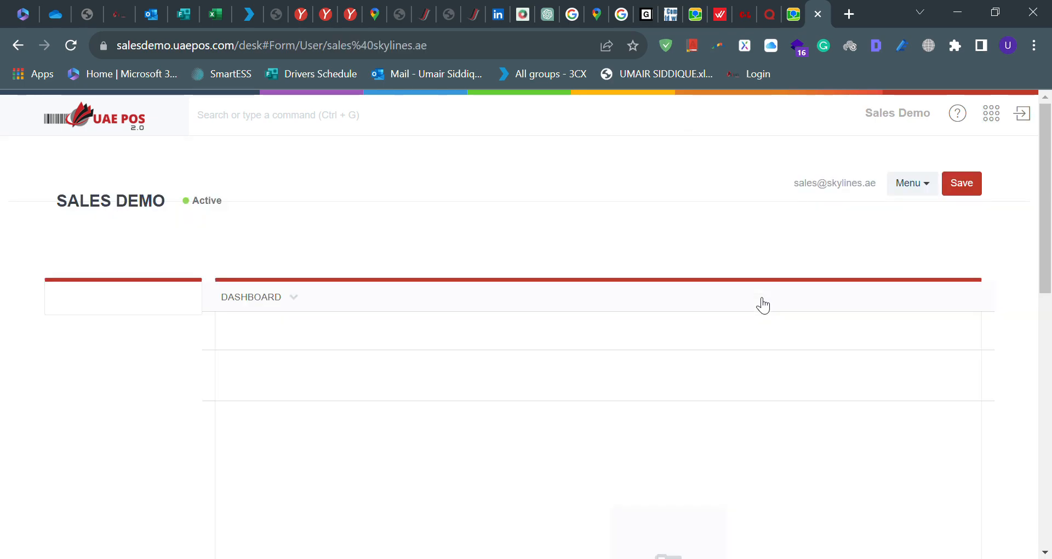
scroll(208, 312, "down", 1)
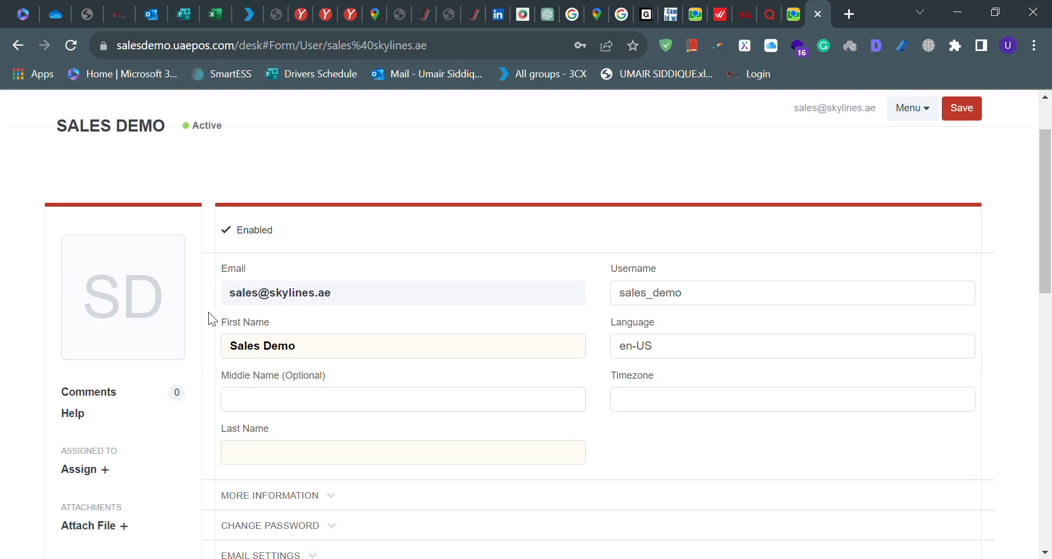
scroll(209, 311, "down", 2)
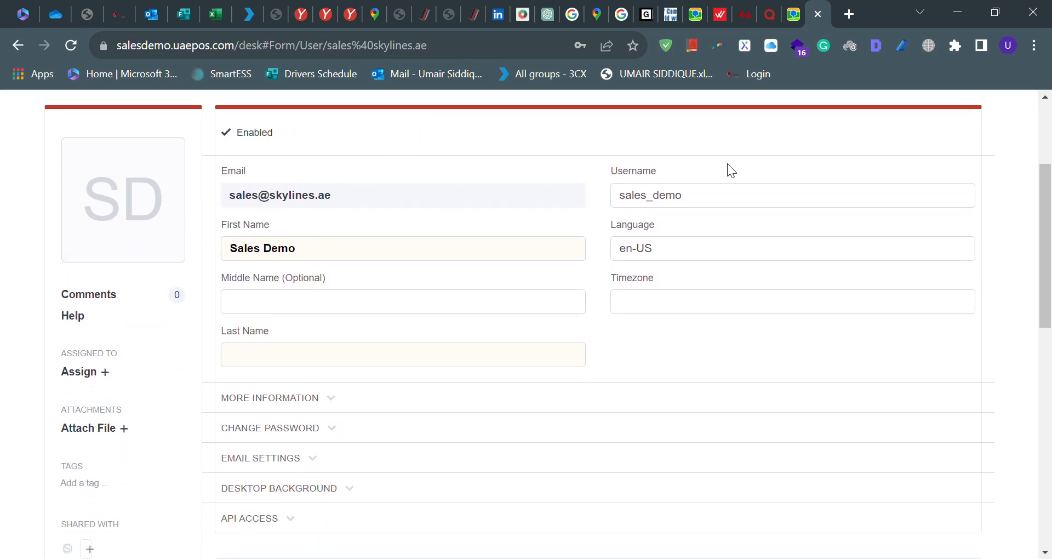
left_click(292, 404)
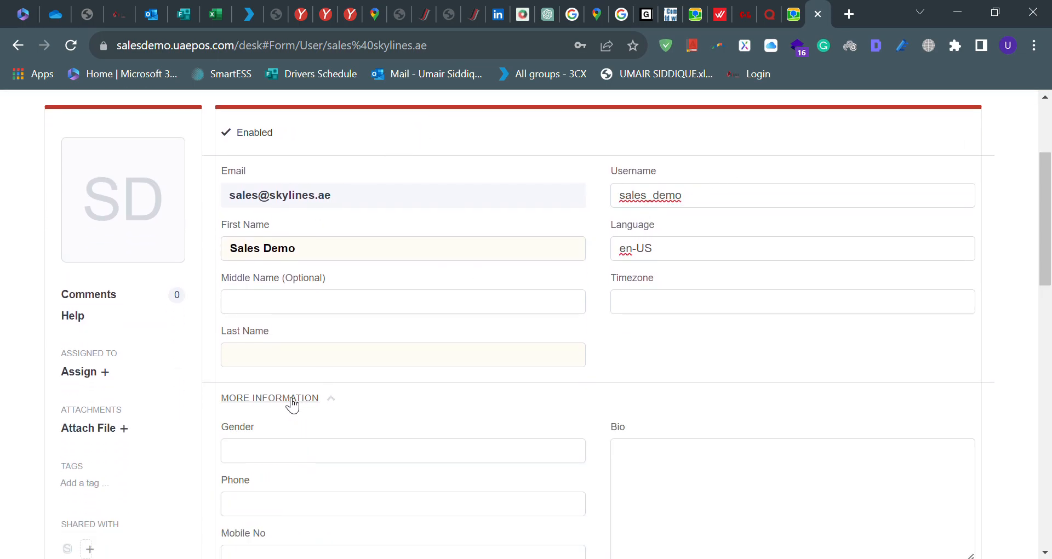
scroll(134, 334, "down", 12)
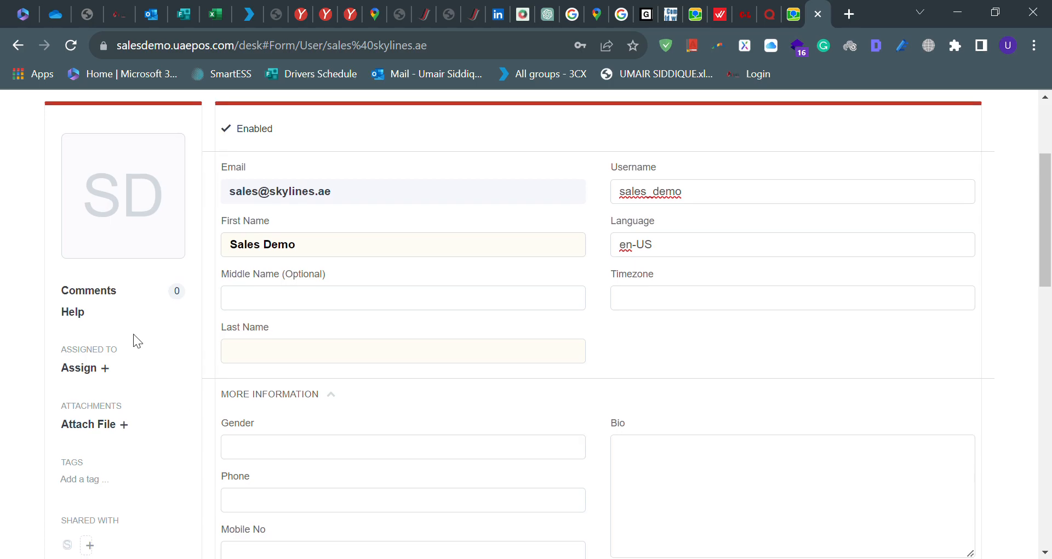
scroll(133, 333, "up", 11)
scroll(133, 333, "up", 4)
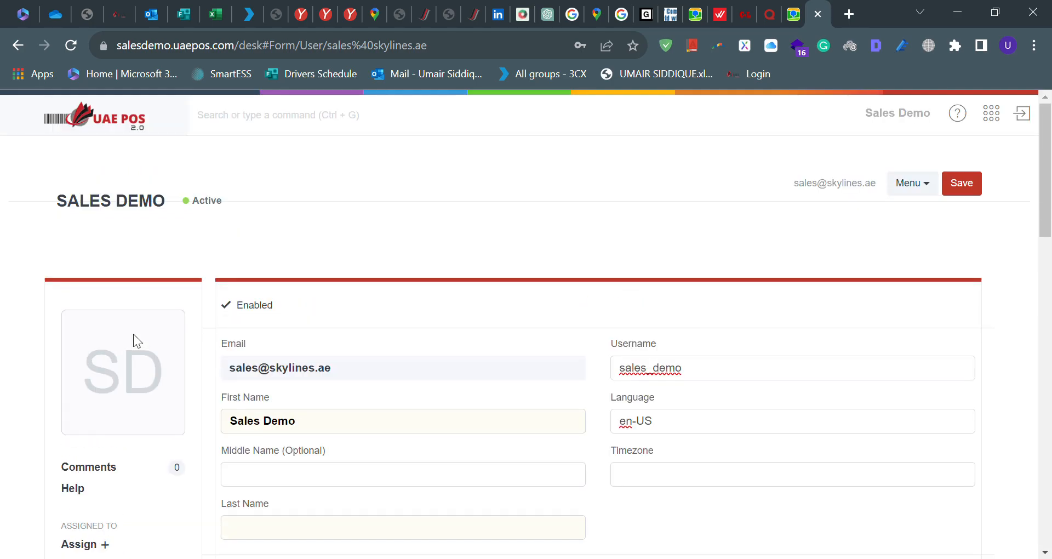
scroll(140, 337, "down", 5)
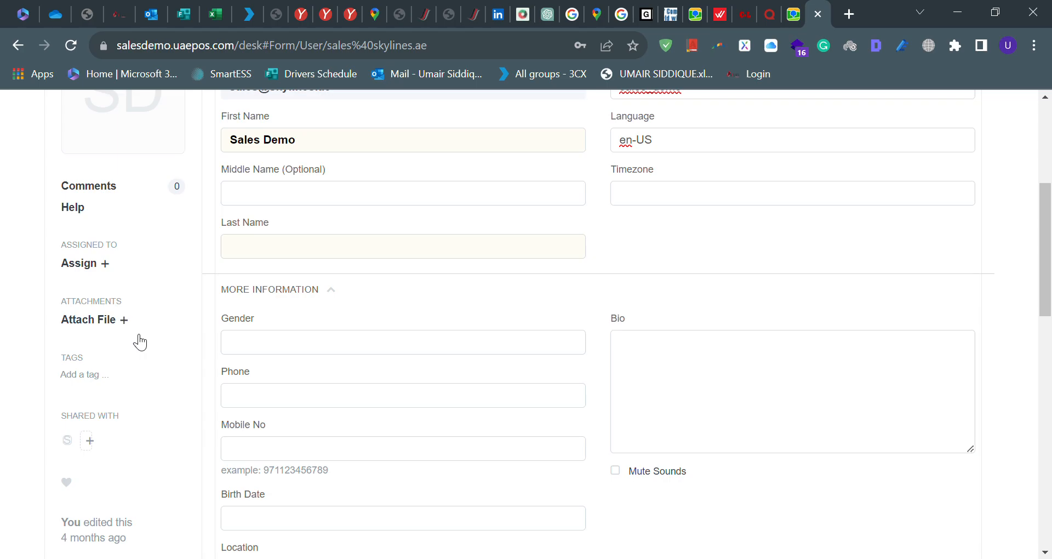
scroll(133, 334, "down", 5)
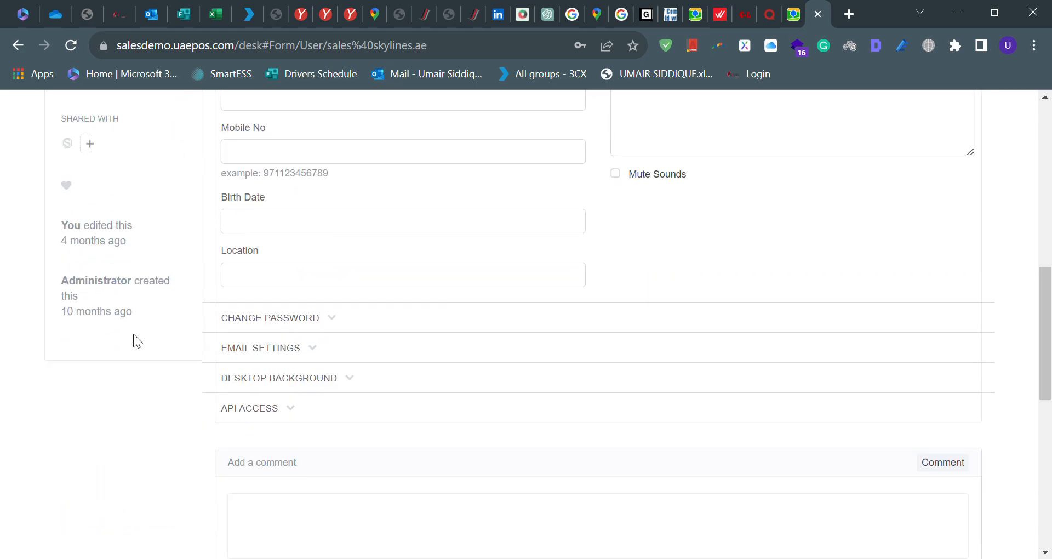
Expand the Desktop Background and API Access sections of the user settings to view their options.
left_click(346, 376)
scroll(347, 381, "down", 3)
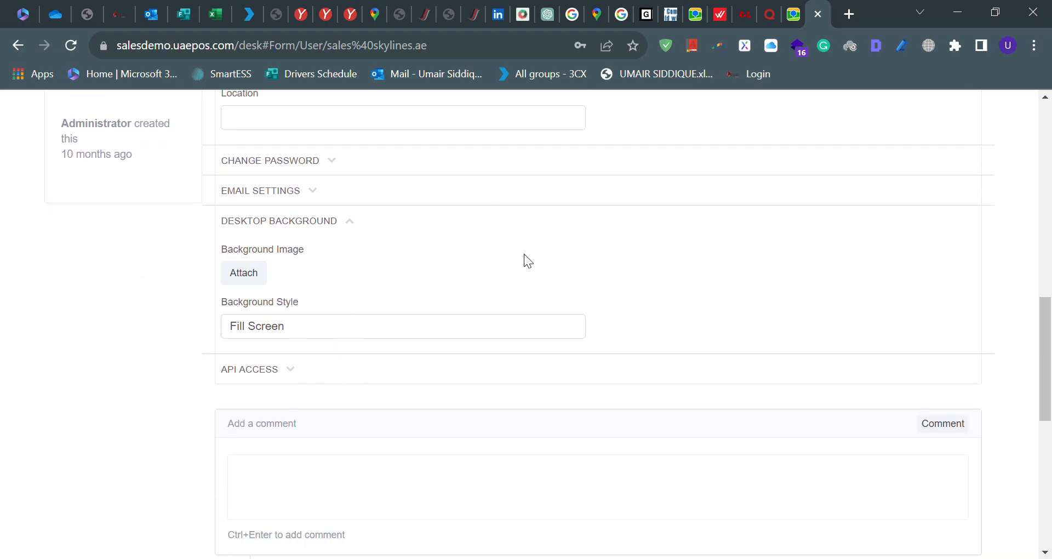
left_click(246, 371)
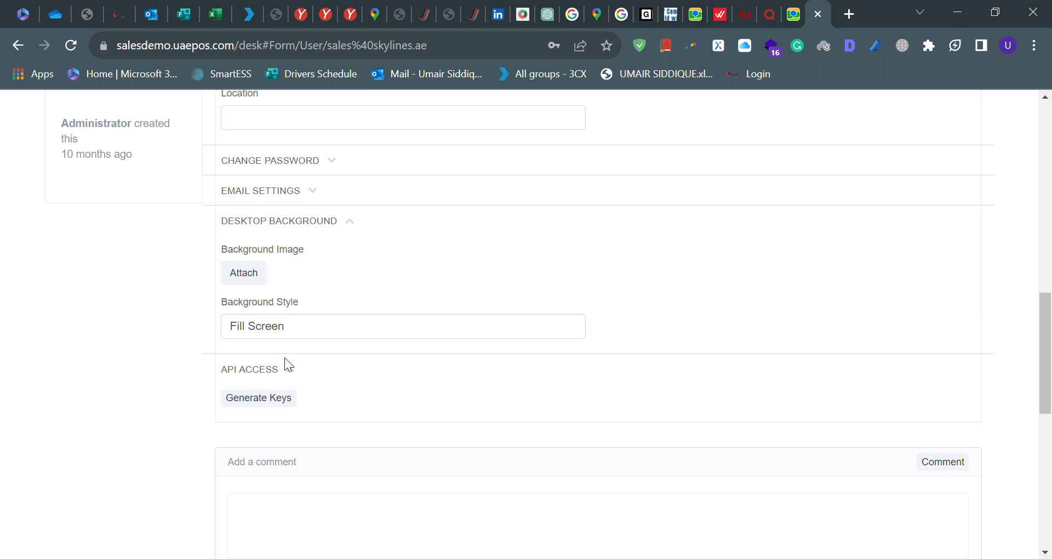
View the additional actions available for the user record, and return to the Explore page without choosing any.
scroll(668, 206, "up", 12)
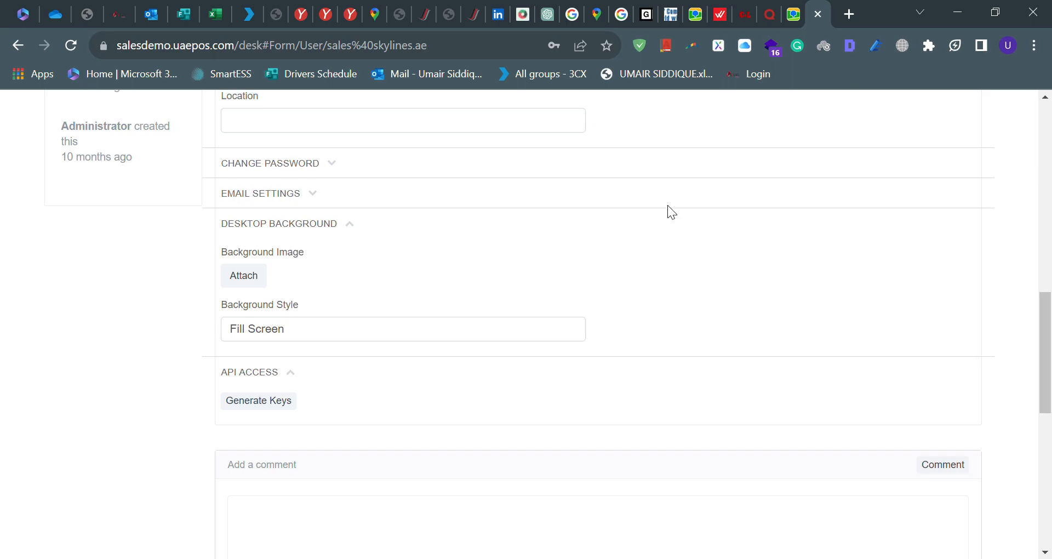
scroll(667, 205, "down", 1)
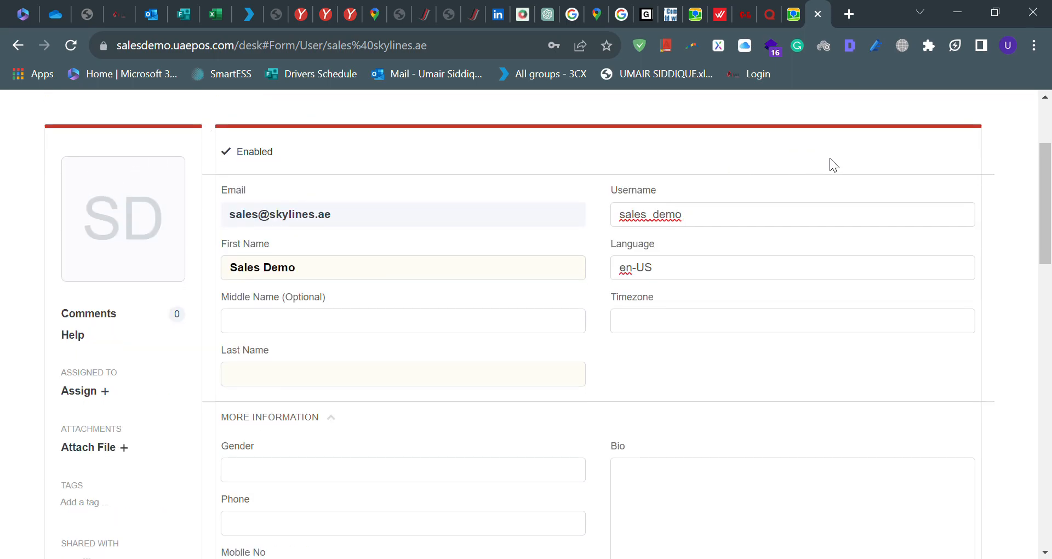
scroll(830, 158, "up", 3)
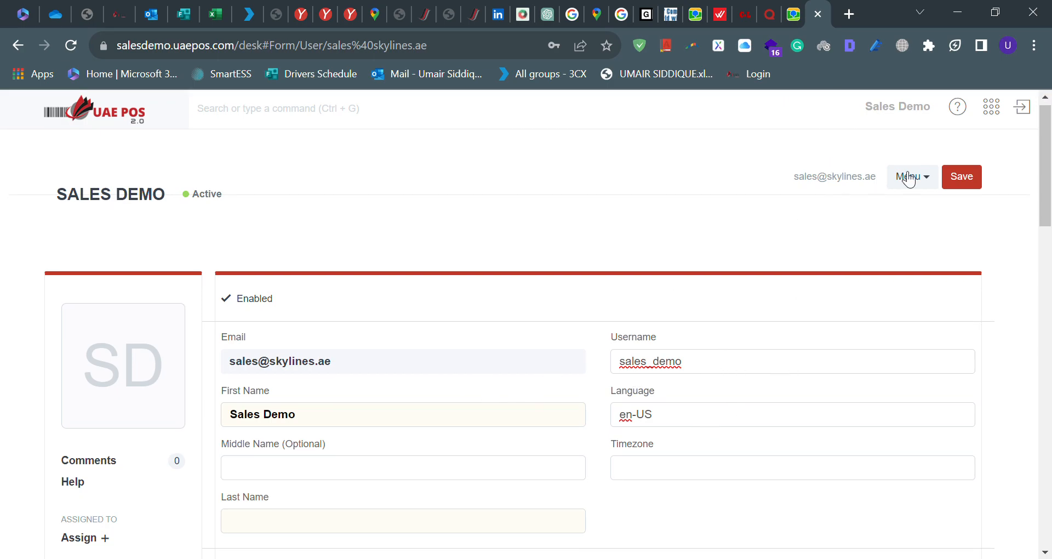
left_click(926, 179)
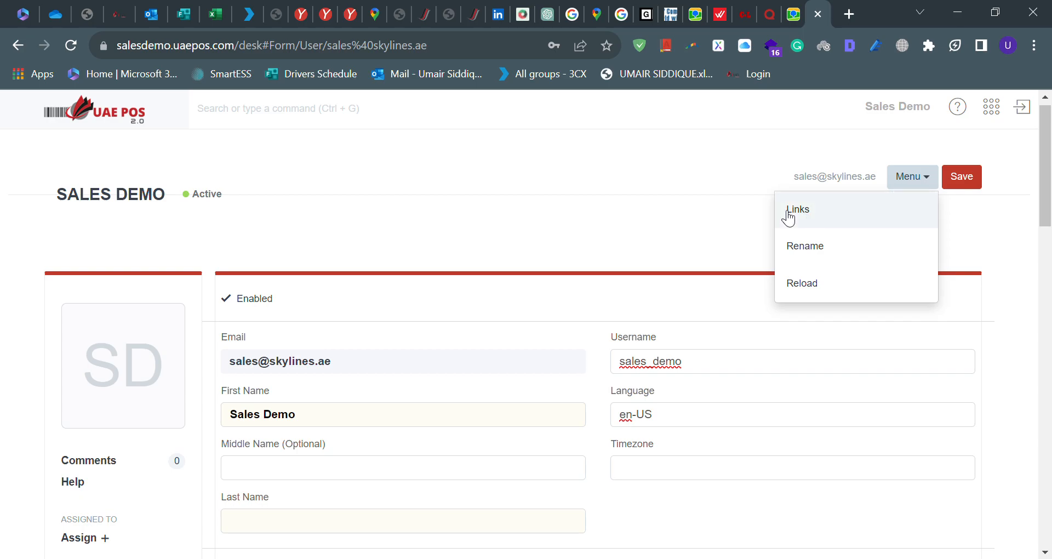
left_click(18, 45)
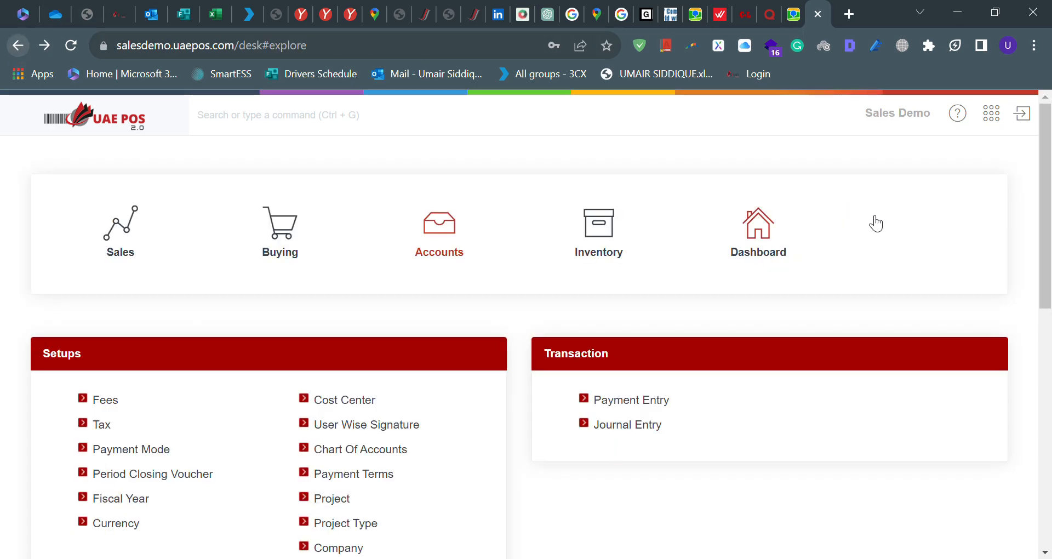
Try to open Background Jobs, dismiss the message, and view the user options once more before closing them.
left_click(995, 115)
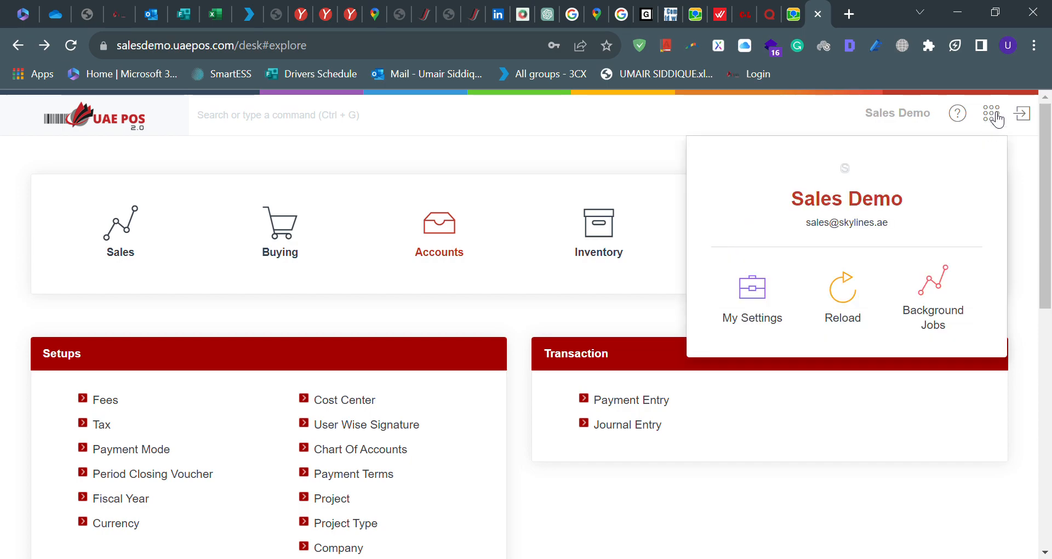
left_click(949, 322)
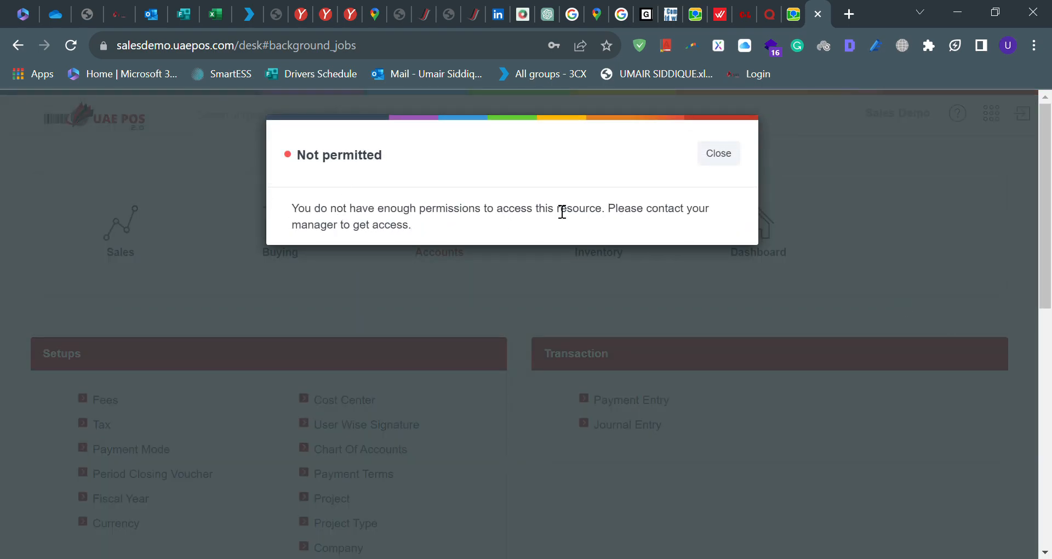
left_click(731, 161)
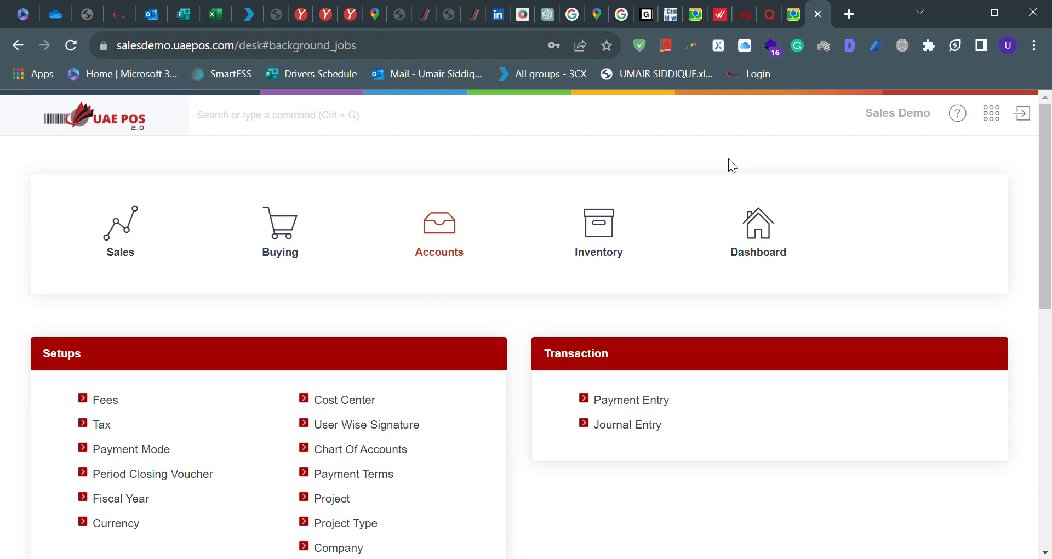
left_click(999, 128)
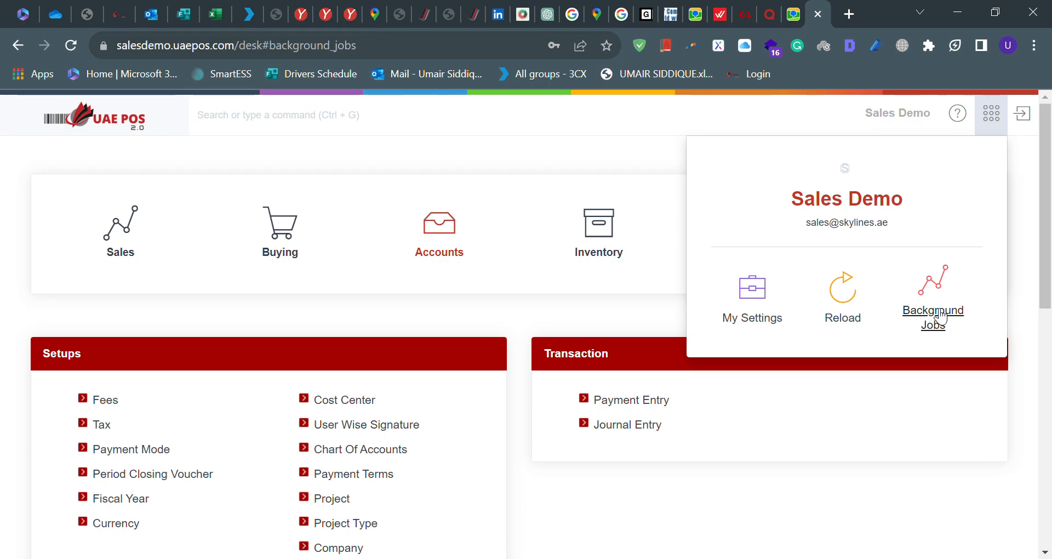
left_click(465, 304)
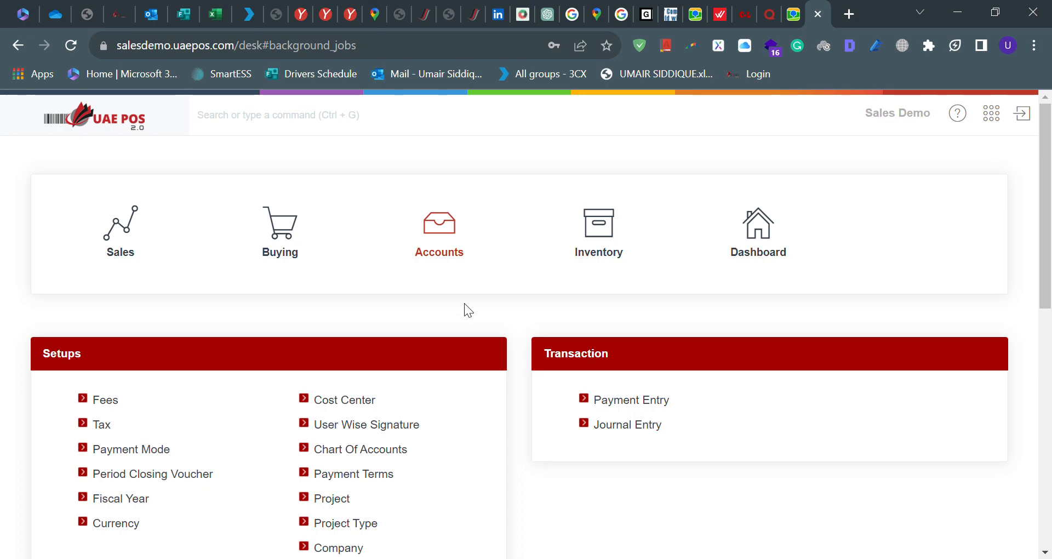